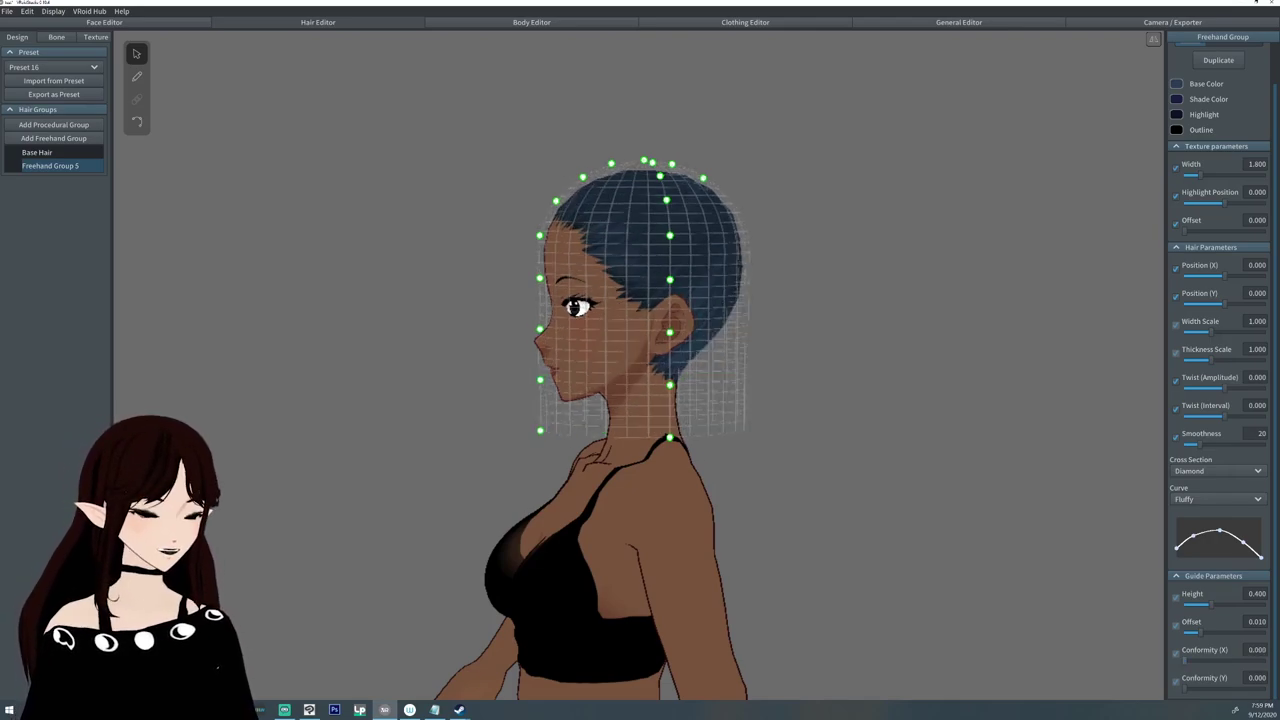
# Pull the hair guide's rear control points inward to follow the back of the head and neck in side view.
pyautogui.moveTo(660, 400); pyautogui.dragTo(610, 393, button='right')
pyautogui.moveTo(747, 377); pyautogui.dragTo(686, 377)
pyautogui.moveTo(747, 427); pyautogui.dragTo(681, 412)
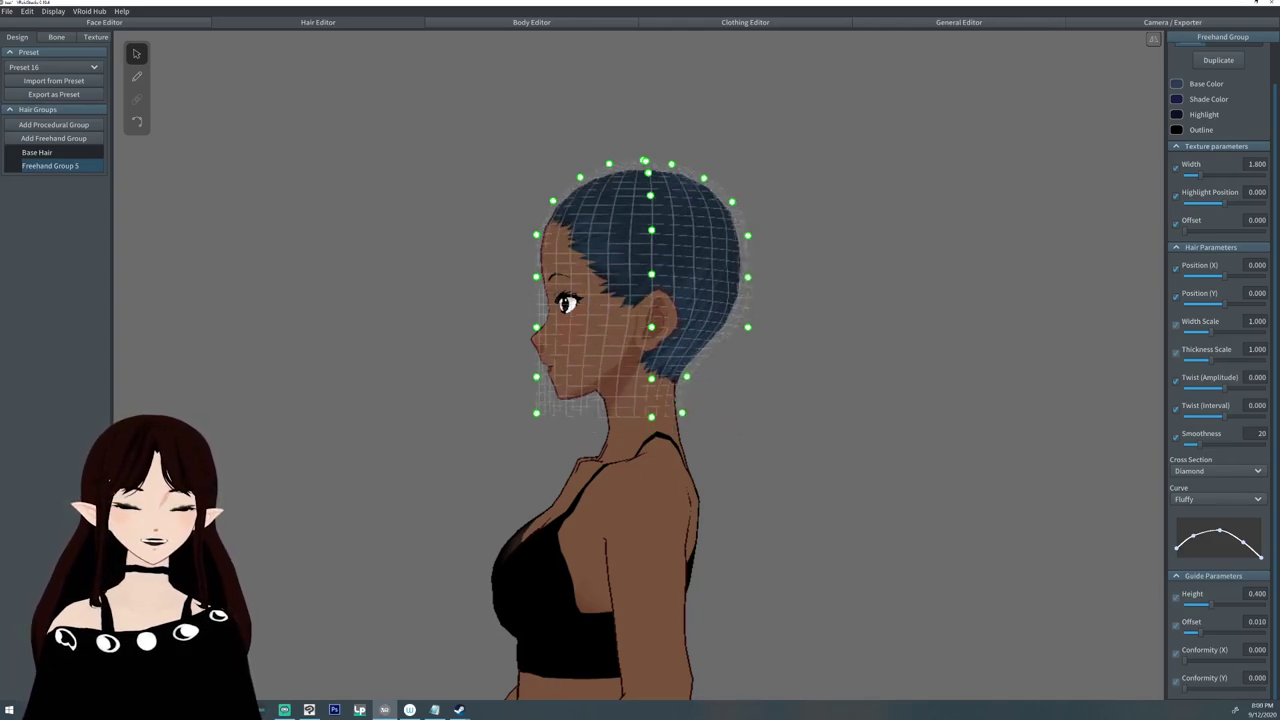
pyautogui.moveTo(748, 327); pyautogui.dragTo(741, 327)
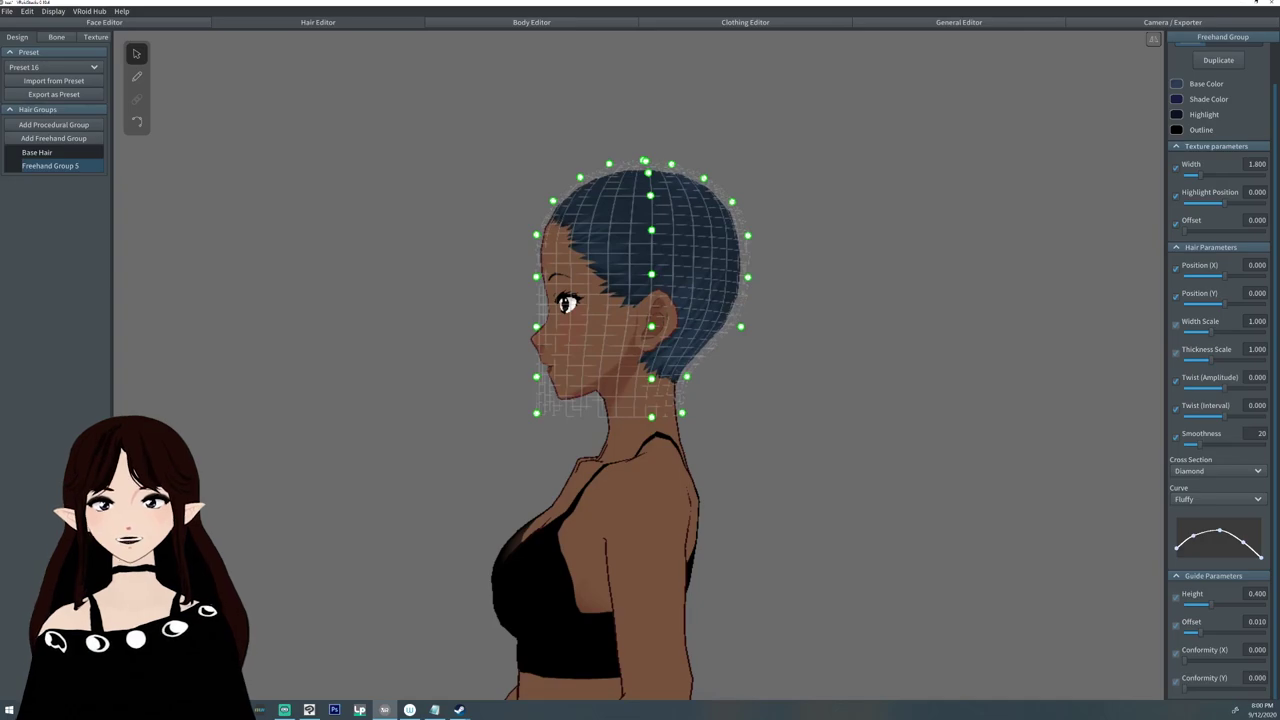
pyautogui.moveTo(748, 236); pyautogui.dragTo(729, 203)
# Pull the guide's lower side control points inward around the ears and neck, viewed from behind.
pyautogui.moveTo(729, 203); pyautogui.dragTo(700, 300, button='right')
pyautogui.moveTo(640, 248); pyautogui.dragTo(415, 178, button='right')
pyautogui.moveTo(760, 322); pyautogui.dragTo(722, 330, button='right')
pyautogui.moveTo(724, 326); pyautogui.dragTo(707, 328)
pyautogui.moveTo(760, 330); pyautogui.dragTo(781, 330, button='right')
pyautogui.click(707, 327)
pyautogui.moveTo(724, 377); pyautogui.dragTo(678, 368)
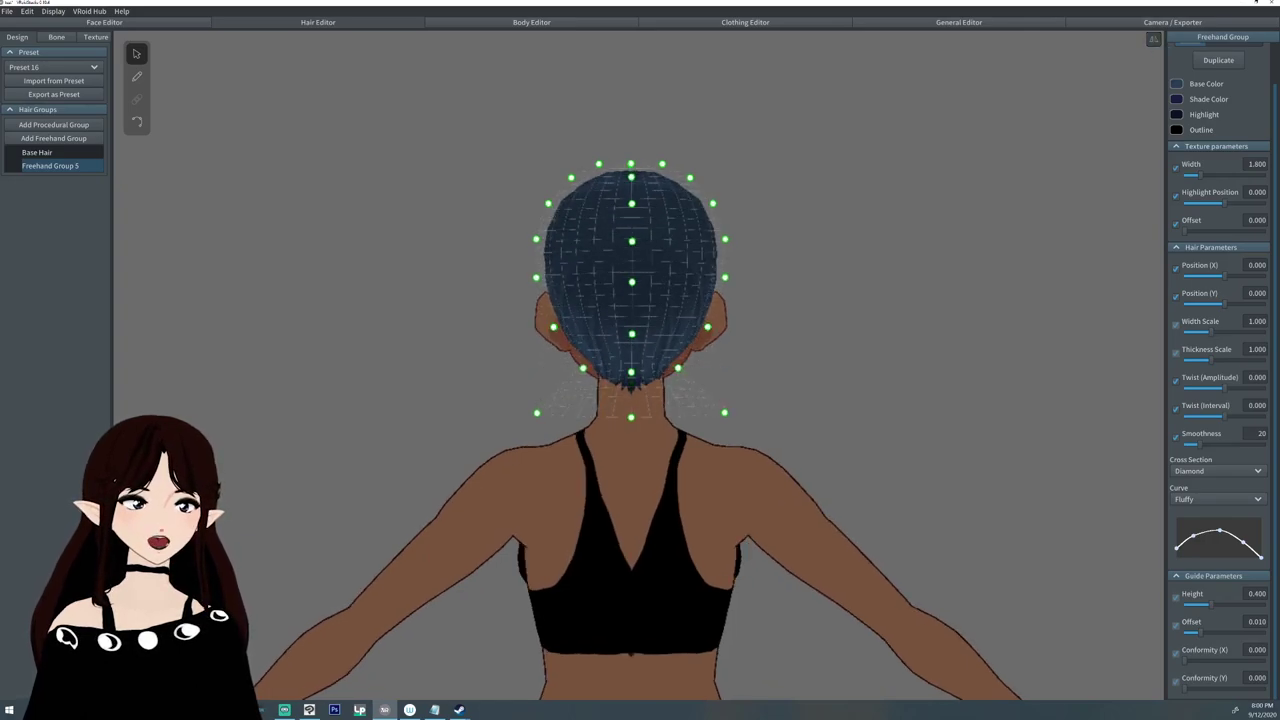
pyautogui.moveTo(724, 412); pyautogui.dragTo(662, 391)
# Fit the guide's upper and side control points closer to the crown and sides of the head, viewed from behind.
pyautogui.moveTo(707, 327); pyautogui.dragTo(712, 377, button='middle')
pyautogui.moveTo(712, 377); pyautogui.dragTo(712, 410, button='right')
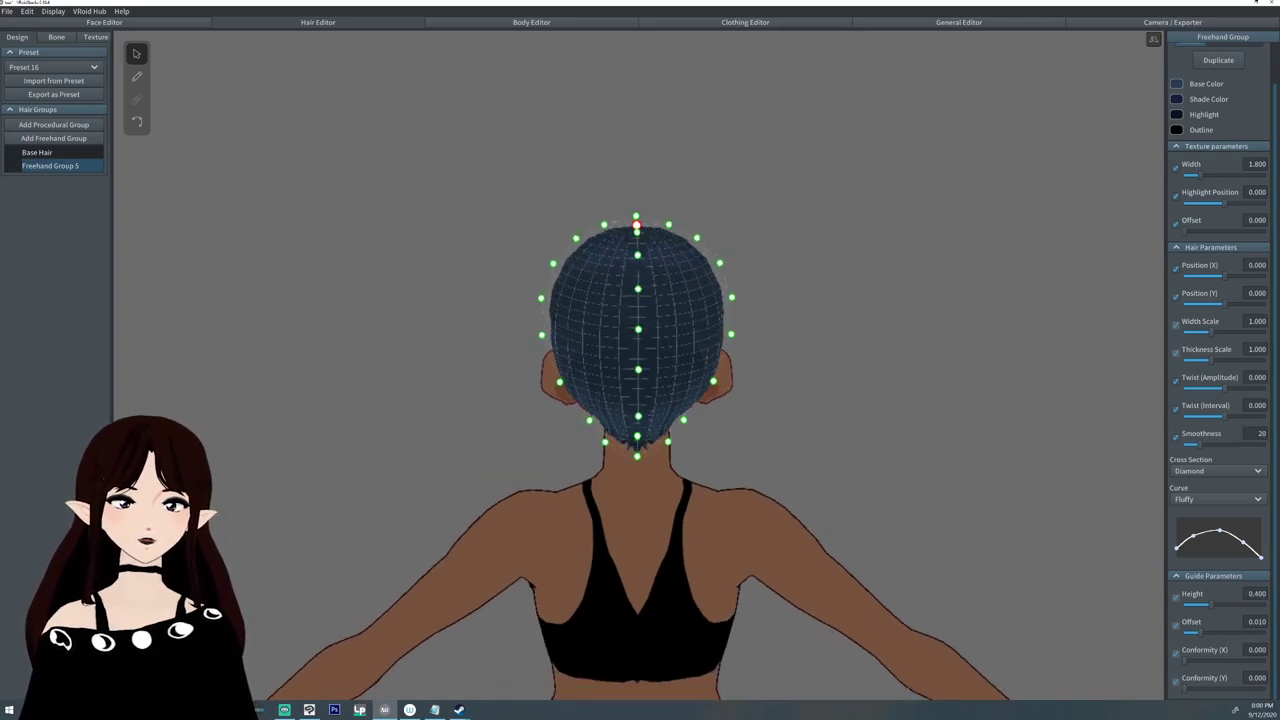
pyautogui.moveTo(669, 224); pyautogui.dragTo(727, 336)
pyautogui.moveTo(745, 342); pyautogui.dragTo(900, 345, button='right')
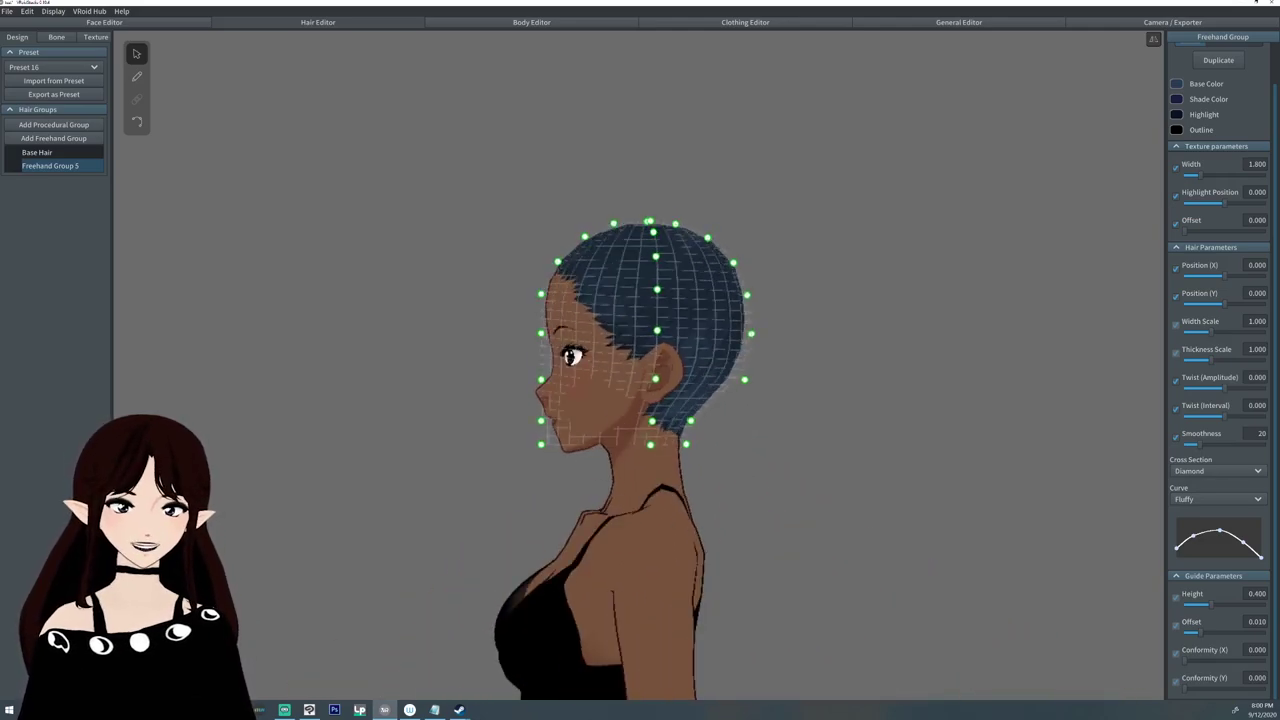
pyautogui.moveTo(825, 310); pyautogui.dragTo(870, 312, button='right')
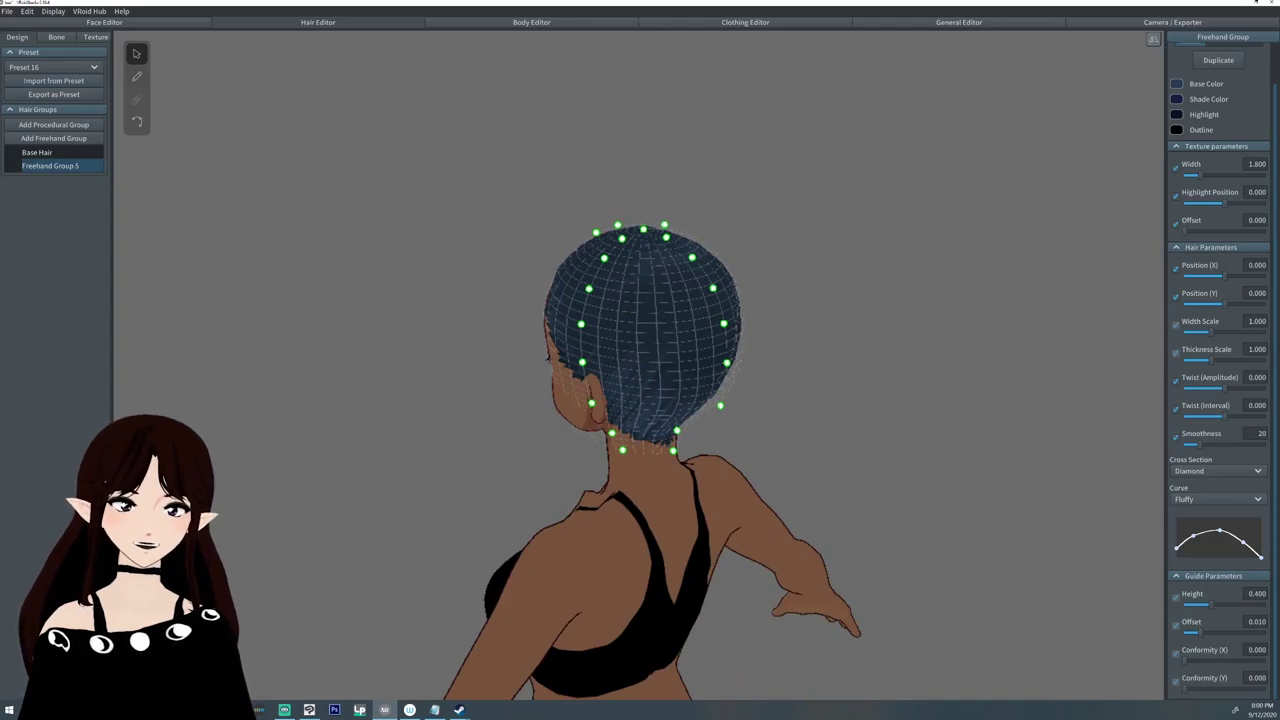
pyautogui.click(137, 77)
pyautogui.moveTo(608, 291)
pyautogui.mouseDown()
pyautogui.moveTo(642, 346)
pyautogui.moveTo(722, 345)
pyautogui.mouseUp()
pyautogui.moveTo(728, 342); pyautogui.dragTo(768, 343, button='right')
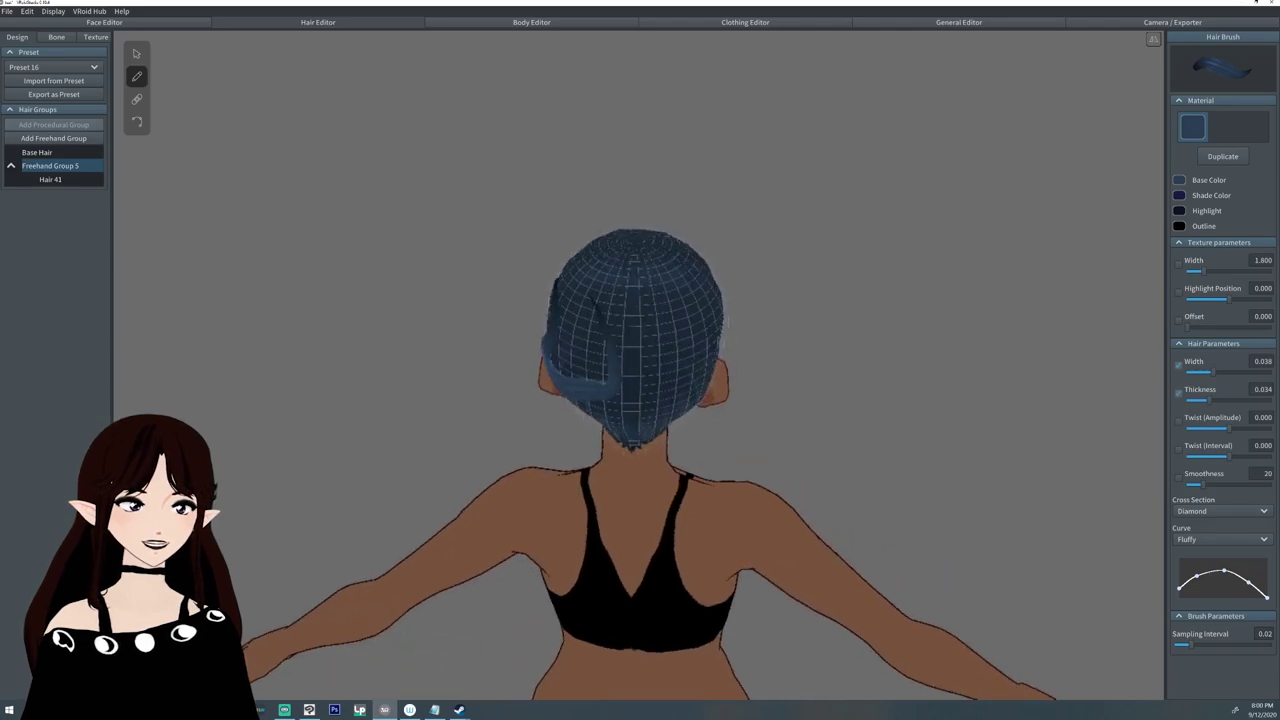
pyautogui.hotkey('ctrl', 'z')
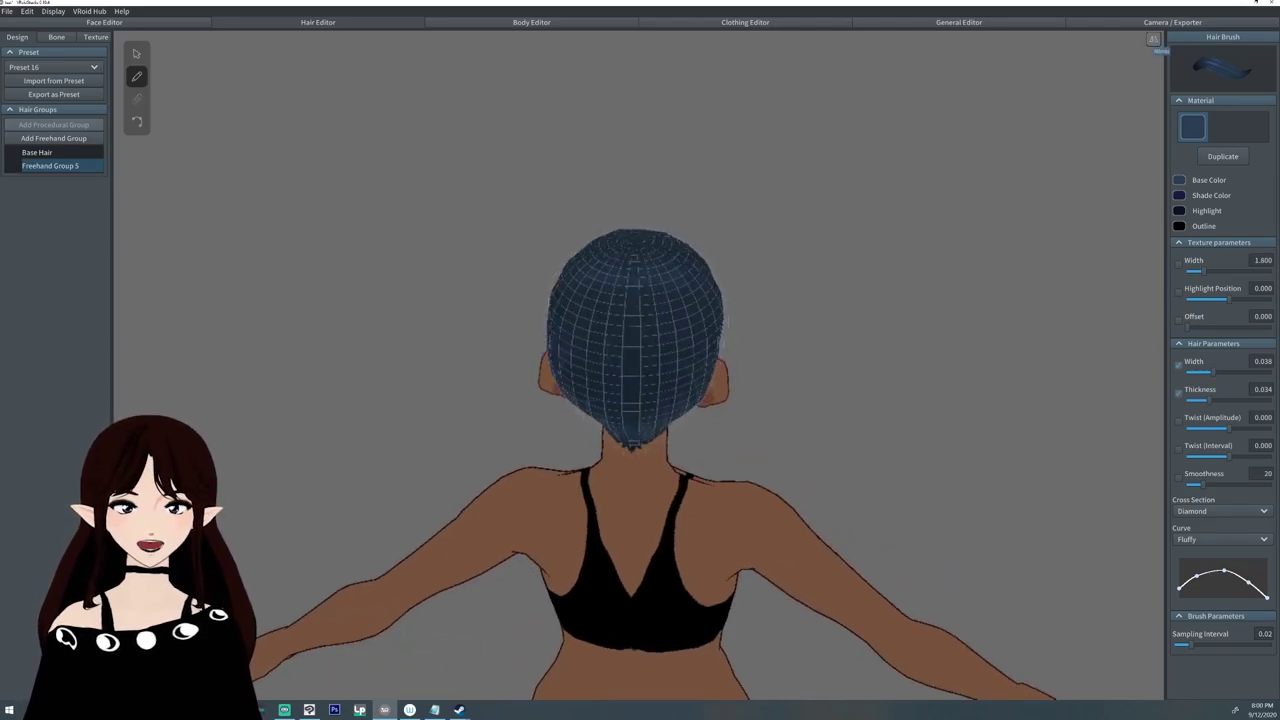
# Change the hair's Base Color to a lighter blue and set the hair brush to Width 0.021 and Thickness 0.023.
pyautogui.click(1179, 180)
pyautogui.moveTo(1106, 231); pyautogui.dragTo(1111, 218)
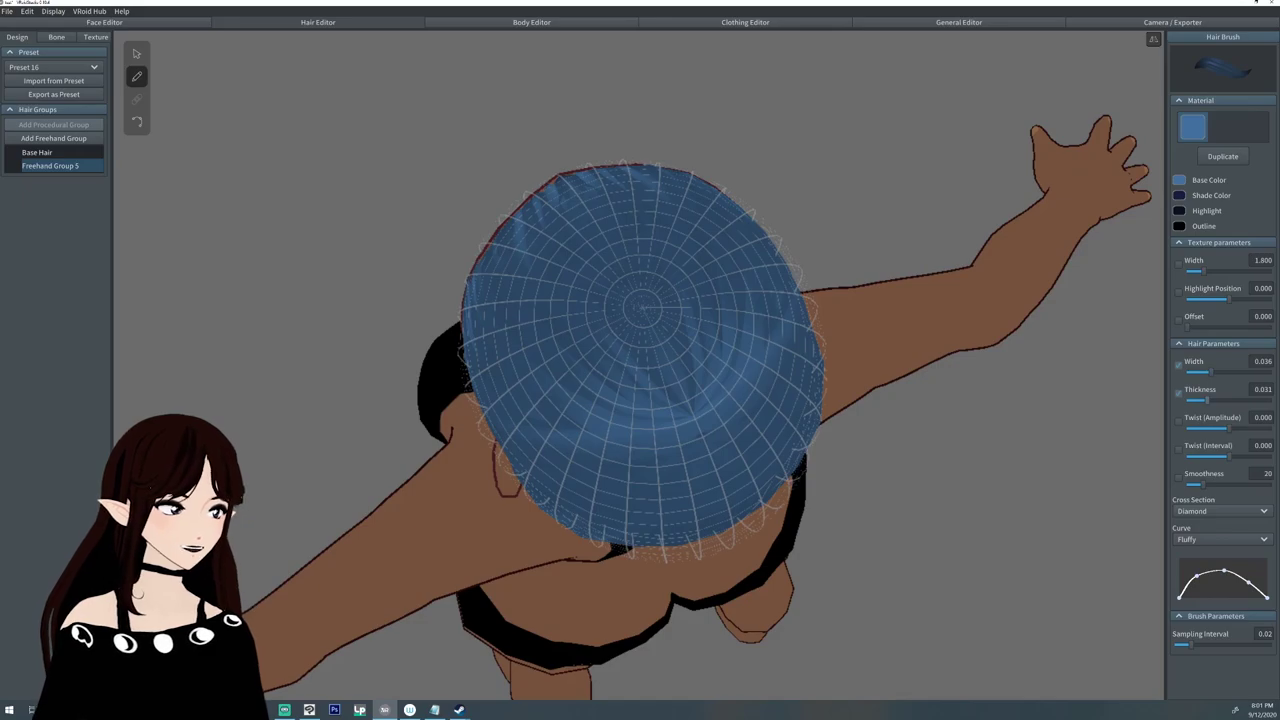
pyautogui.moveTo(642, 308); pyautogui.dragTo(561, 397, button='middle')
pyautogui.moveTo(561, 397); pyautogui.dragTo(520, 440, button='right')
pyautogui.moveTo(520, 440); pyautogui.dragTo(635, 436, button='middle')
pyautogui.moveTo(635, 436); pyautogui.dragTo(598, 420, button='right')
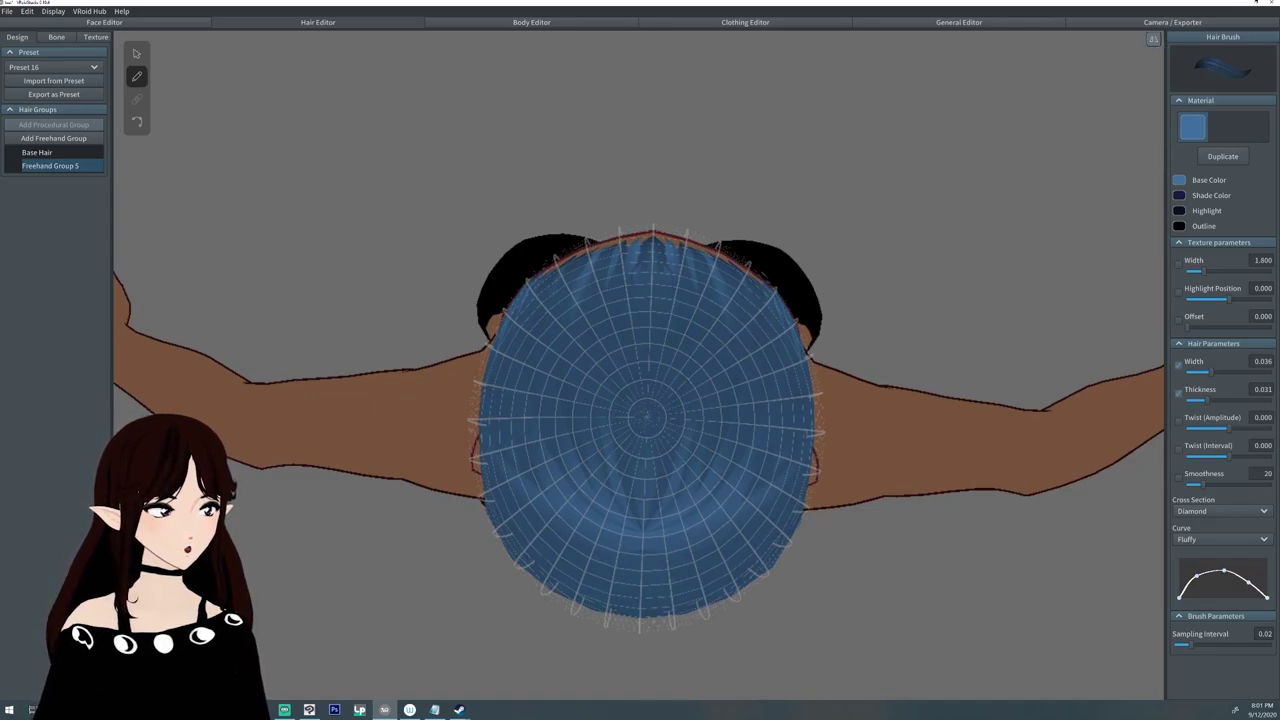
pyautogui.moveTo(652, 236); pyautogui.dragTo(654, 284)
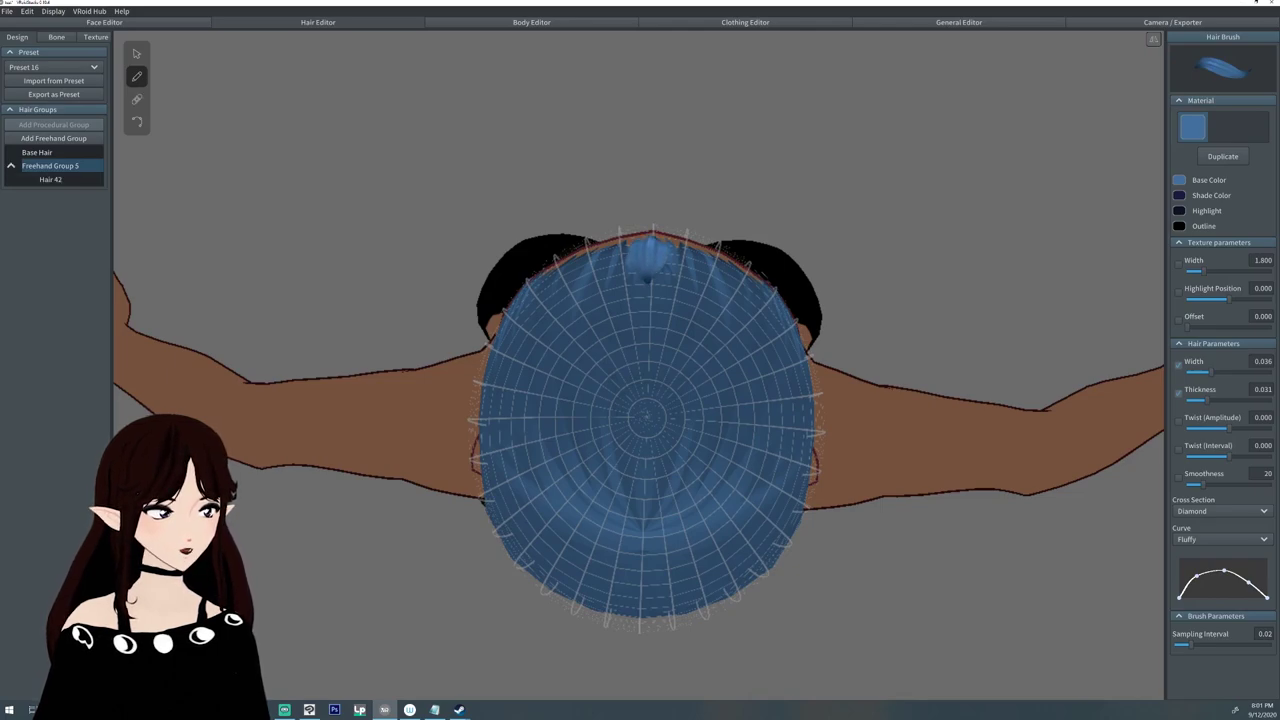
pyautogui.hotkey('ctrl', 'z')
pyautogui.moveTo(1208, 372); pyautogui.dragTo(1199, 372)
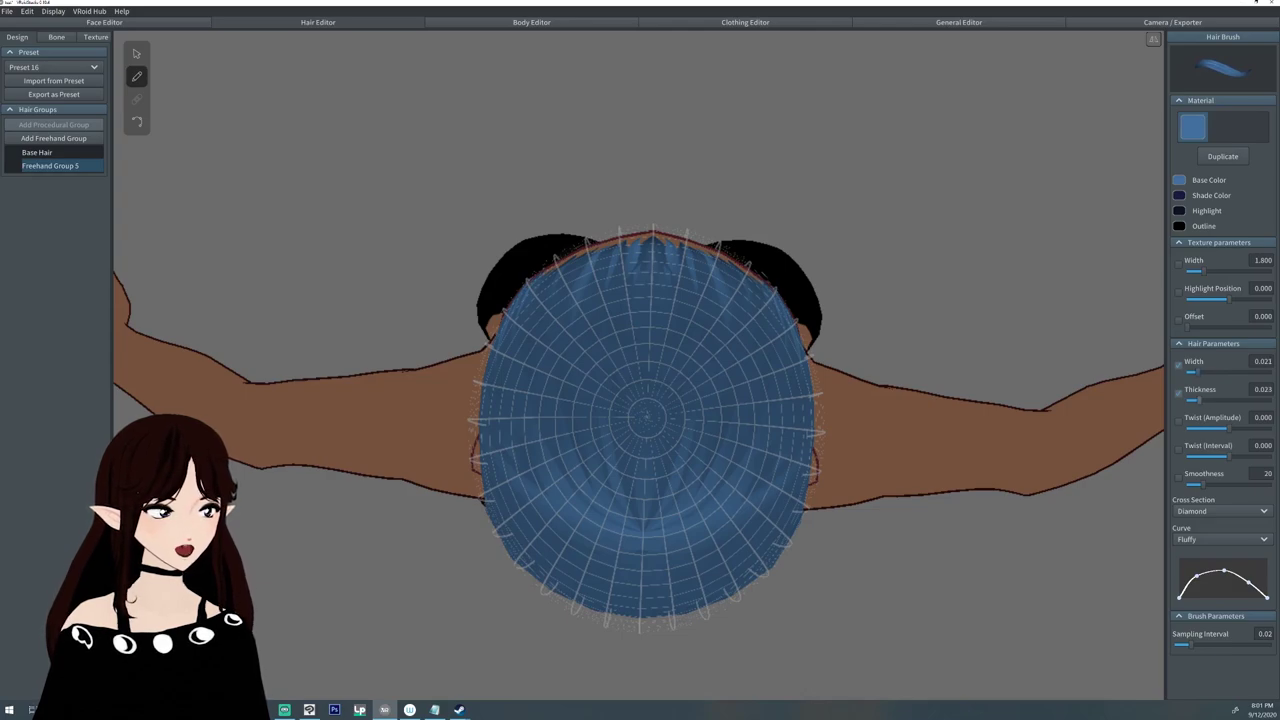
# Draw short, alternating overlapping strands along the head's center line from the front hairline over the crown to form a braid.
pyautogui.moveTo(652, 238); pyautogui.dragTo(644, 307)
pyautogui.moveTo(658, 277)
pyautogui.mouseDown()
pyautogui.moveTo(649, 393)
pyautogui.moveTo(662, 380)
pyautogui.moveTo(649, 403)
pyautogui.mouseUp()
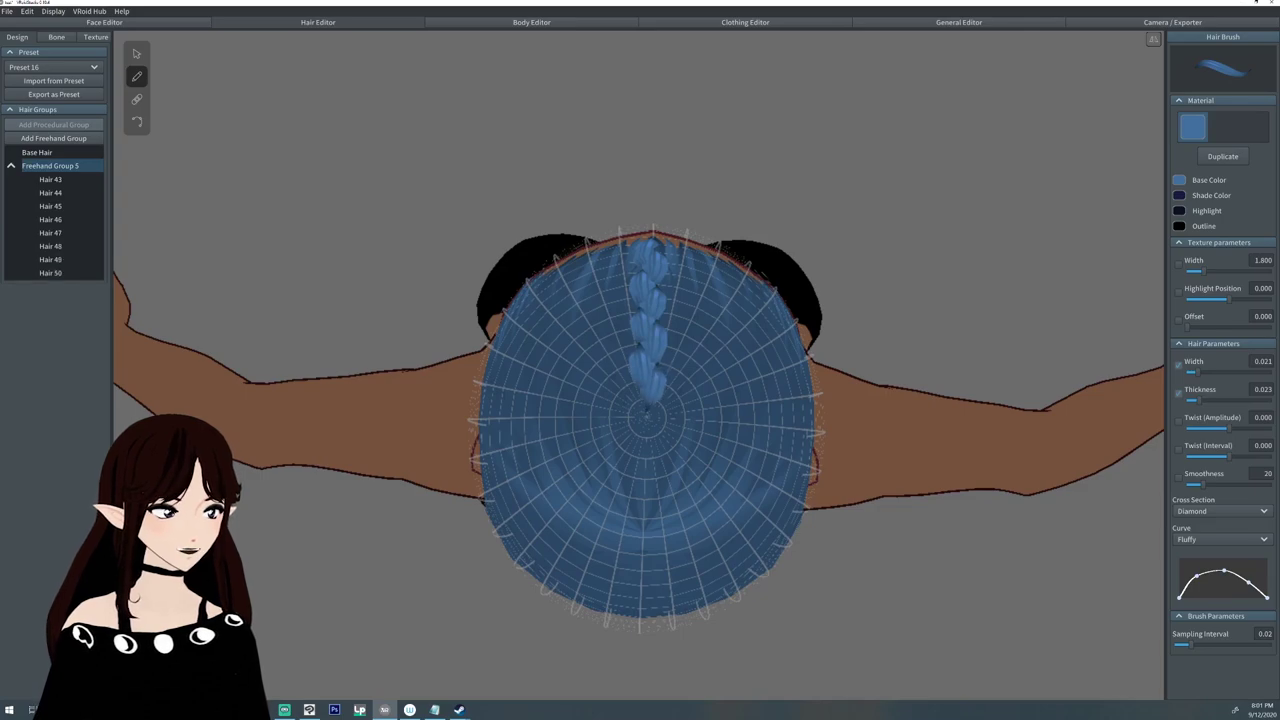
pyautogui.moveTo(650, 405); pyautogui.dragTo(656, 270, button='right')
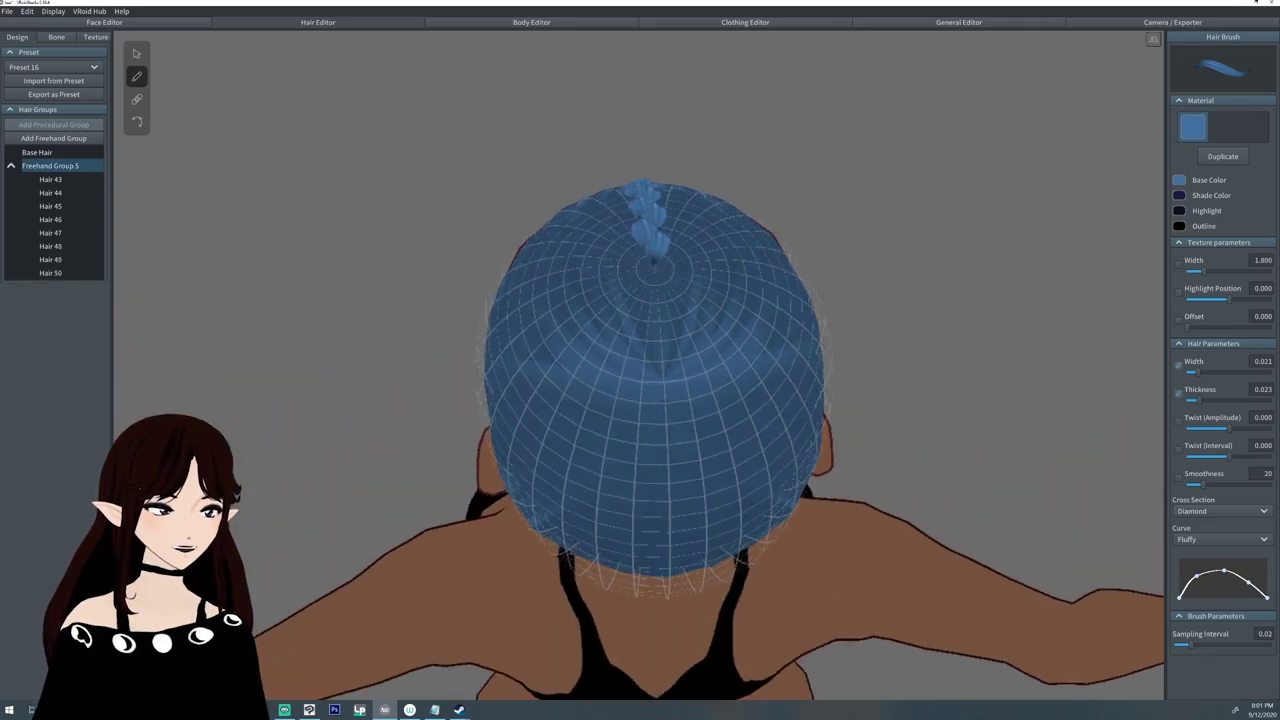
pyautogui.moveTo(642, 250)
pyautogui.mouseDown()
pyautogui.moveTo(655, 290)
pyautogui.moveTo(665, 274)
pyautogui.moveTo(658, 312)
pyautogui.mouseUp()
pyautogui.moveTo(644, 286); pyautogui.dragTo(654, 344)
pyautogui.moveTo(671, 308); pyautogui.dragTo(660, 360)
pyautogui.moveTo(643, 334); pyautogui.dragTo(658, 382)
pyautogui.moveTo(674, 355); pyautogui.dragTo(662, 416)
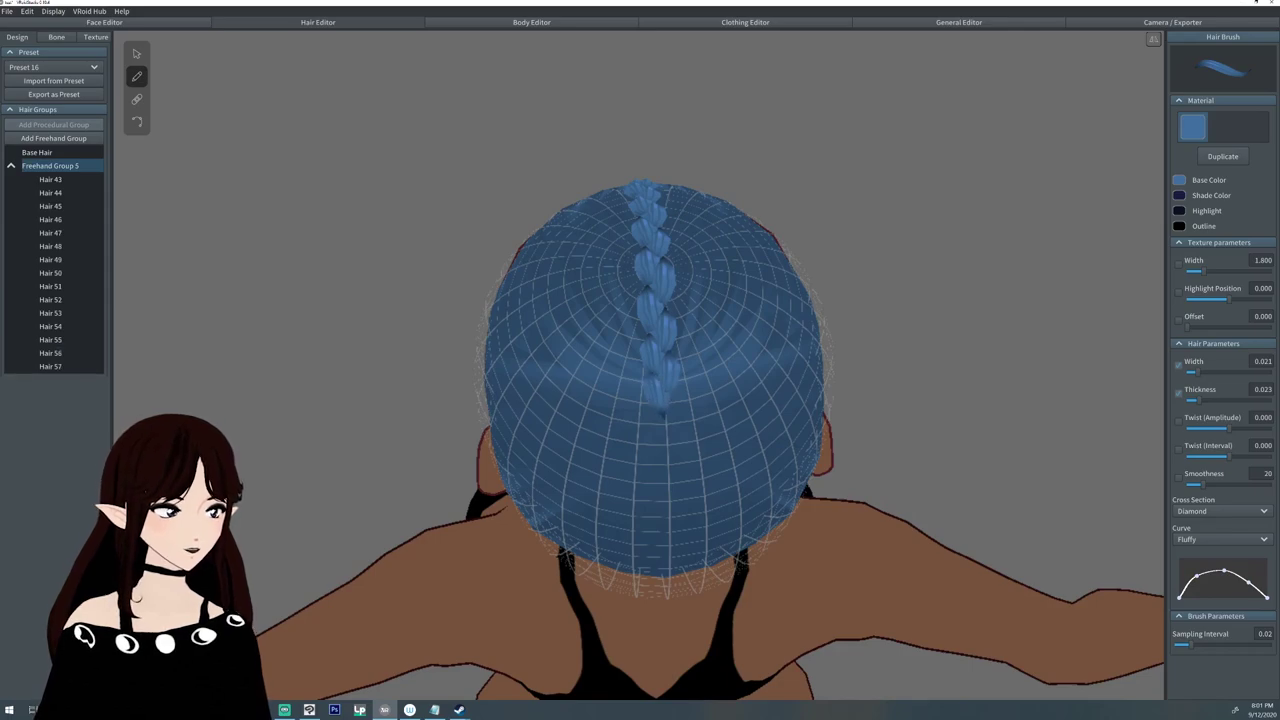
# Continue the center braid down the back of the head with more alternating overlapping strands.
pyautogui.moveTo(662, 416); pyautogui.dragTo(668, 275, button='right')
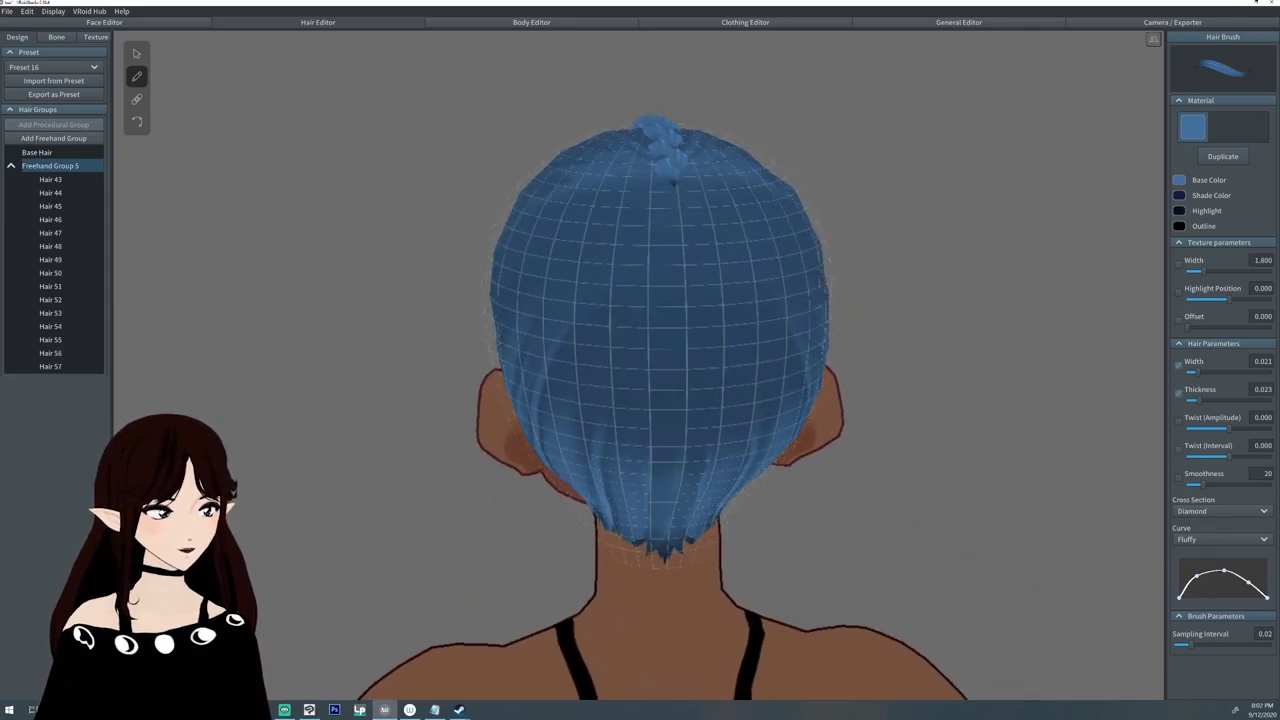
pyautogui.moveTo(688, 176); pyautogui.dragTo(682, 227)
pyautogui.moveTo(697, 211); pyautogui.dragTo(680, 270)
pyautogui.moveTo(682, 270)
pyautogui.mouseDown(button='right')
pyautogui.moveTo(868, 268)
pyautogui.moveTo(664, 268)
pyautogui.mouseUp(button='right')
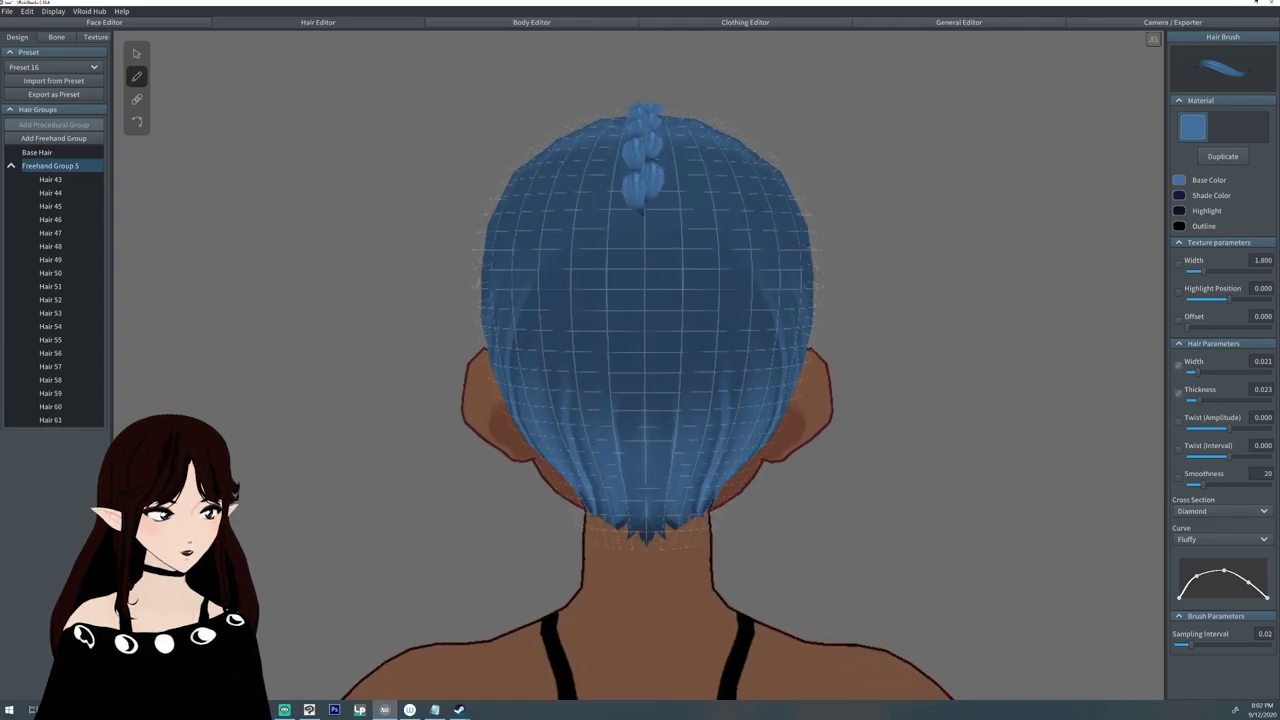
pyautogui.moveTo(646, 205); pyautogui.dragTo(646, 242)
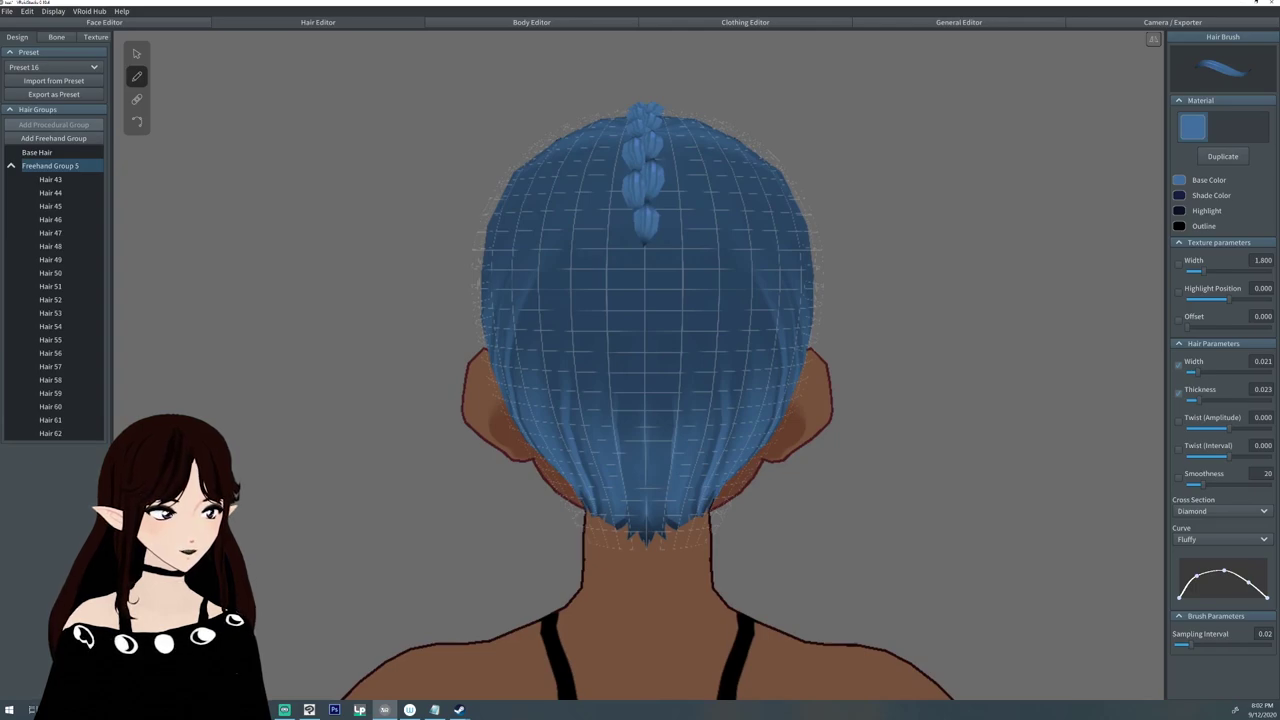
pyautogui.hotkey('ctrl', 'z')
pyautogui.moveTo(655, 204)
pyautogui.mouseDown()
pyautogui.moveTo(642, 243)
pyautogui.moveTo(643, 318)
pyautogui.moveTo(656, 301)
pyautogui.moveTo(648, 357)
pyautogui.mouseUp()
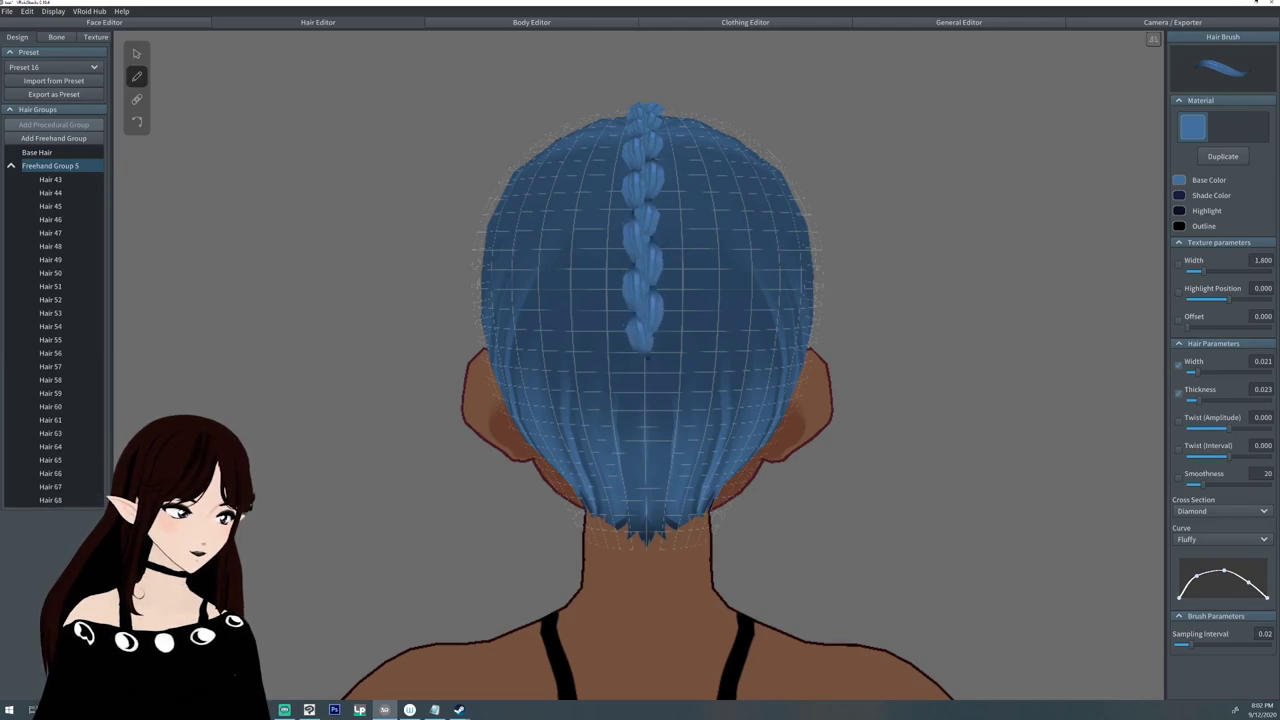
# Draw a mirrored pair of braids beside the center braid, running from the front hairline toward the back of the head.
pyautogui.moveTo(648, 357); pyautogui.dragTo(395, 520, button='right')
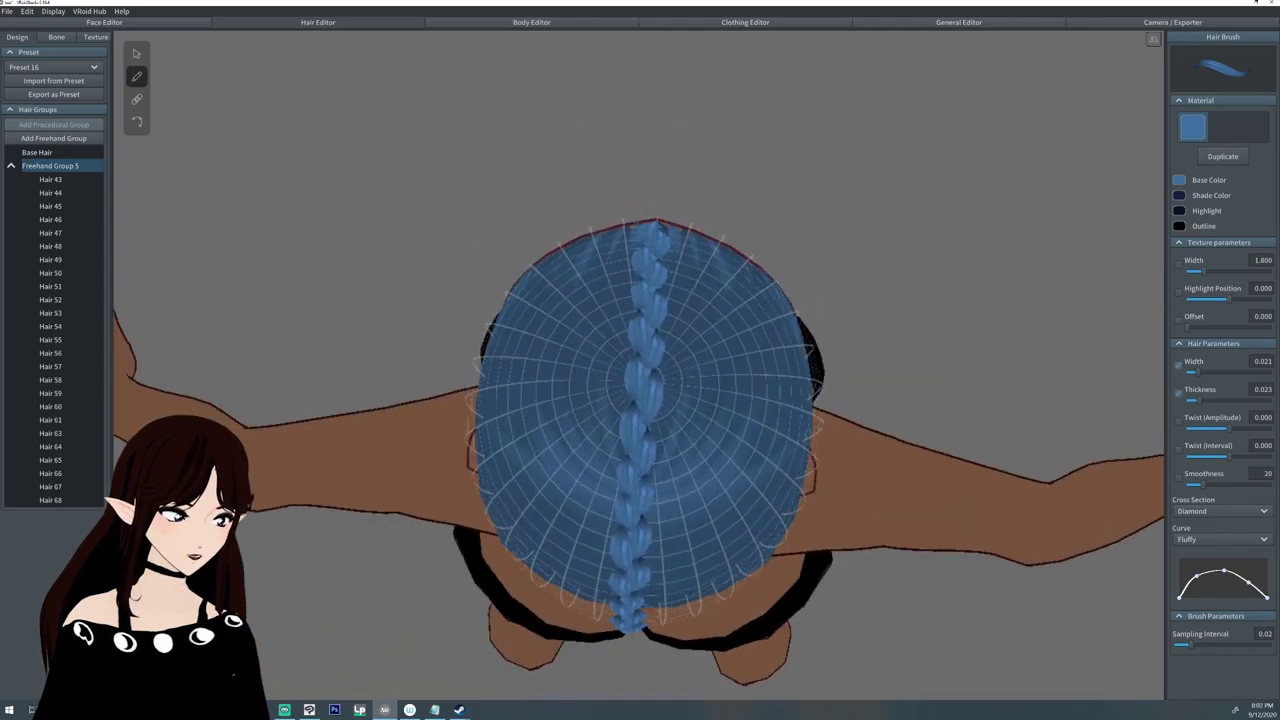
pyautogui.moveTo(660, 400); pyautogui.dragTo(693, 385, button='right')
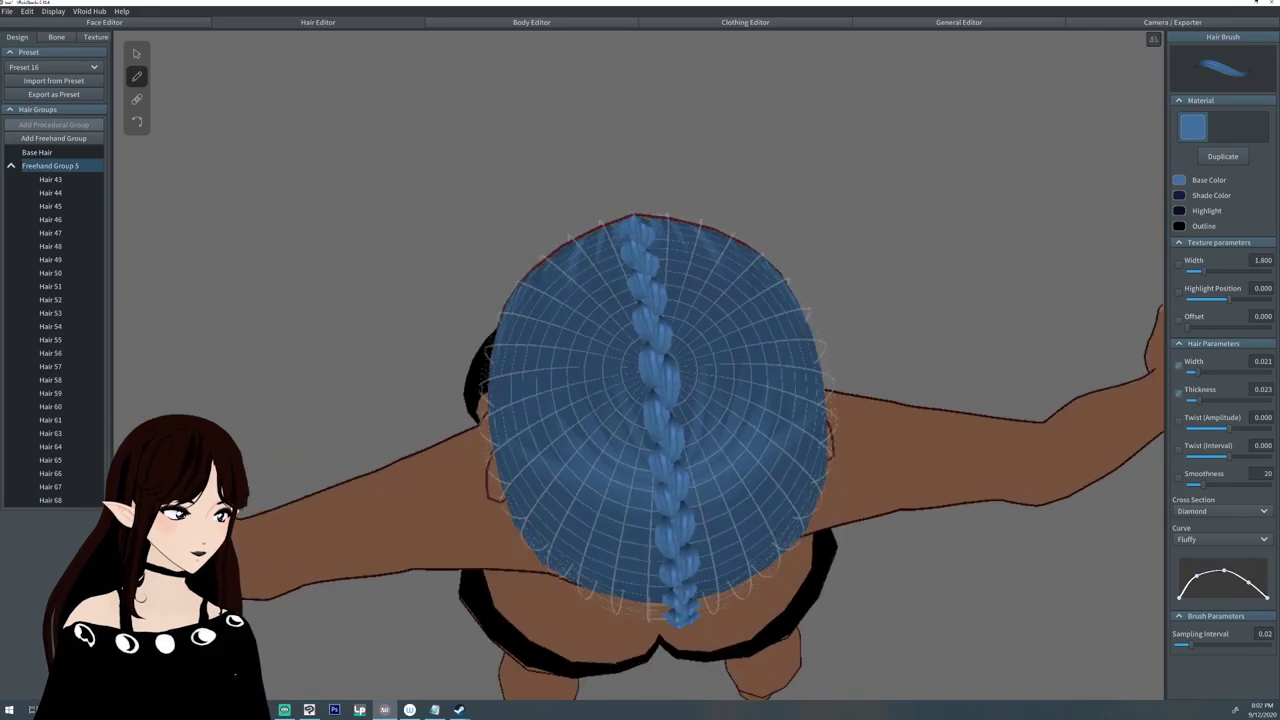
pyautogui.moveTo(693, 385); pyautogui.dragTo(763, 355, button='middle')
pyautogui.moveTo(763, 355); pyautogui.dragTo(735, 412, button='right')
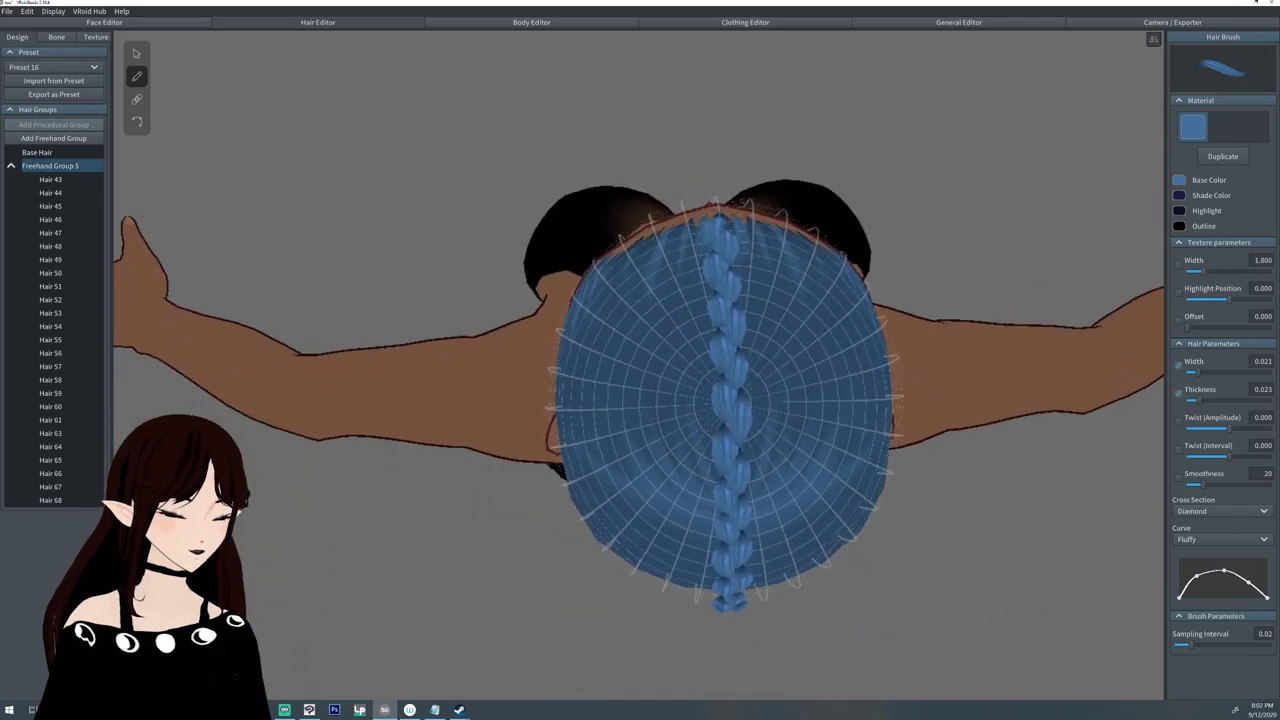
pyautogui.moveTo(617, 255)
pyautogui.mouseDown()
pyautogui.moveTo(606, 261)
pyautogui.moveTo(615, 294)
pyautogui.moveTo(625, 264)
pyautogui.moveTo(619, 307)
pyautogui.moveTo(606, 309)
pyautogui.moveTo(628, 341)
pyautogui.moveTo(631, 312)
pyautogui.moveTo(624, 326)
pyautogui.mouseUp()
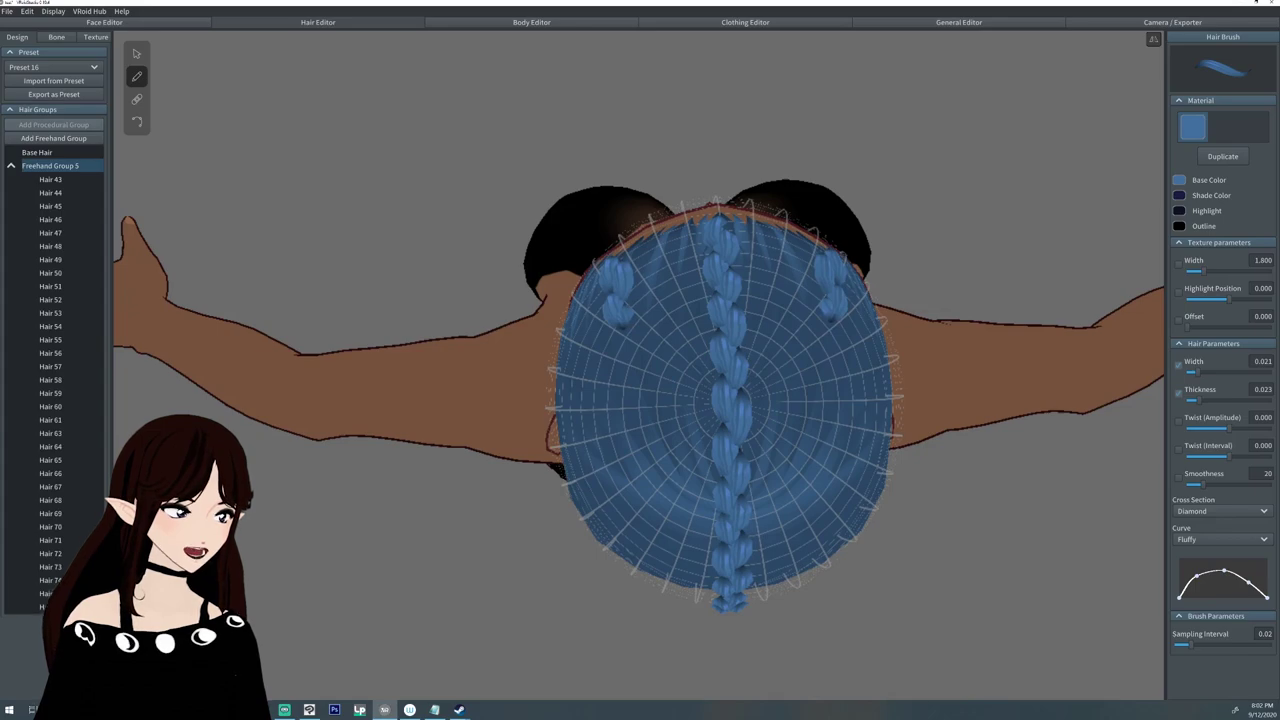
pyautogui.hotkey('ctrl', 'z')
pyautogui.moveTo(624, 300)
pyautogui.mouseDown()
pyautogui.moveTo(635, 320)
pyautogui.moveTo(609, 343)
pyautogui.moveTo(658, 438)
pyautogui.moveTo(650, 508)
pyautogui.mouseUp()
pyautogui.moveTo(650, 508); pyautogui.dragTo(650, 320, button='right')
pyautogui.moveTo(663, 280); pyautogui.dragTo(660, 322)
pyautogui.moveTo(662, 305)
pyautogui.mouseDown()
pyautogui.moveTo(651, 350)
pyautogui.moveTo(673, 394)
pyautogui.moveTo(666, 416)
pyautogui.mouseUp()
pyautogui.hotkey('ctrl', 'z')
# Hide the Base Hair group and reshape a strand of the braid at the back of the head.
pyautogui.click(62, 152)
pyautogui.click(11, 166)
pyautogui.click(137, 122)
pyautogui.moveTo(676, 370); pyautogui.dragTo(670, 392)
# Extend the mirrored braids further down the back of the head with overlapping strands.
pyautogui.click(137, 77)
pyautogui.moveTo(660, 420); pyautogui.dragTo(662, 350, button='right')
pyautogui.moveTo(697, 302); pyautogui.dragTo(680, 428)
pyautogui.click(137, 122)
# Draw another mirrored braid from the temple along the side of the head, curving down toward the back.
pyautogui.moveTo(640, 430)
pyautogui.mouseDown(button='right')
pyautogui.moveTo(840, 440)
pyautogui.moveTo(632, 450)
pyautogui.moveTo(700, 390)
pyautogui.moveTo(690, 386)
pyautogui.mouseUp(button='right')
pyautogui.click(137, 77)
pyautogui.moveTo(590, 283)
pyautogui.mouseDown()
pyautogui.moveTo(655, 249)
pyautogui.moveTo(712, 241)
pyautogui.moveTo(753, 289)
pyautogui.mouseUp()
pyautogui.moveTo(753, 289); pyautogui.dragTo(560, 292, button='right')
pyautogui.moveTo(592, 298); pyautogui.dragTo(639, 378)
pyautogui.moveTo(625, 354); pyautogui.dragTo(640, 317, button='right')
pyautogui.moveTo(641, 328)
pyautogui.mouseDown()
pyautogui.moveTo(660, 334)
pyautogui.moveTo(690, 390)
pyautogui.mouseUp()
# Draw a short mirrored braid starting above the ear and curving down behind it, touching up its strands.
pyautogui.moveTo(690, 390); pyautogui.dragTo(850, 388, button='right')
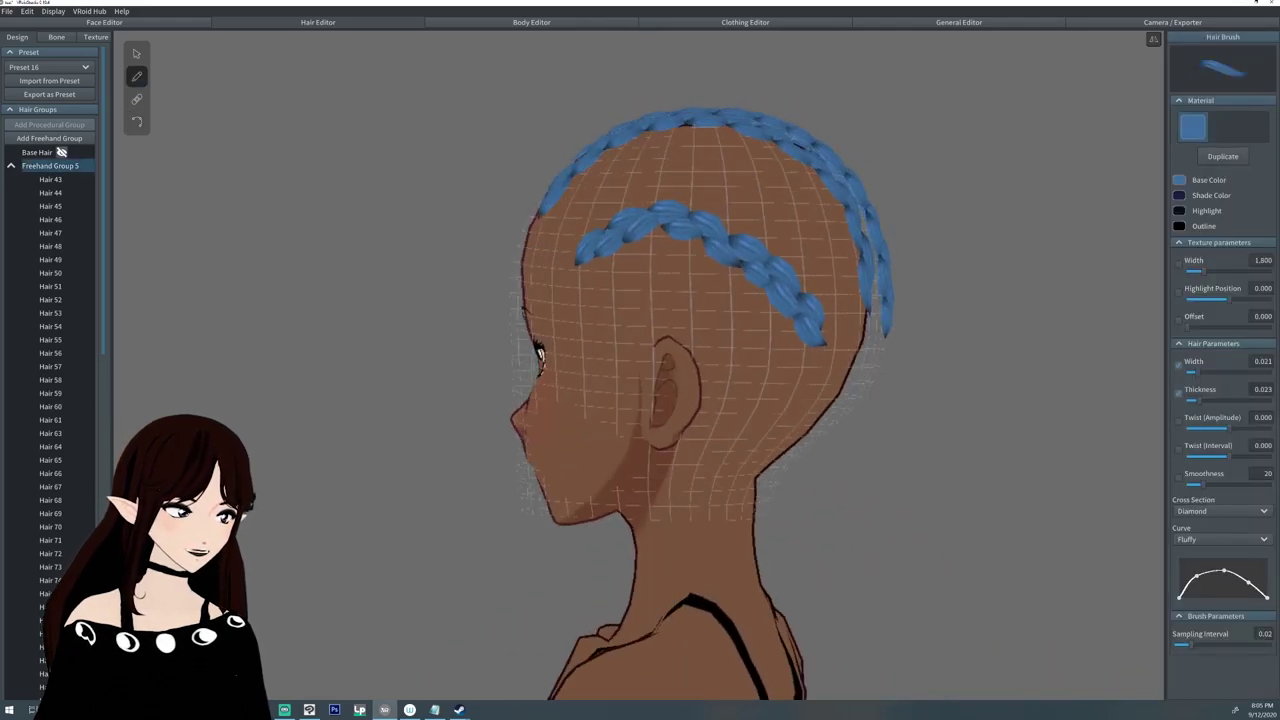
pyautogui.moveTo(638, 305)
pyautogui.mouseDown()
pyautogui.moveTo(720, 326)
pyautogui.moveTo(738, 391)
pyautogui.mouseUp()
pyautogui.click(137, 121)
pyautogui.click(137, 77)
pyautogui.click(137, 121)
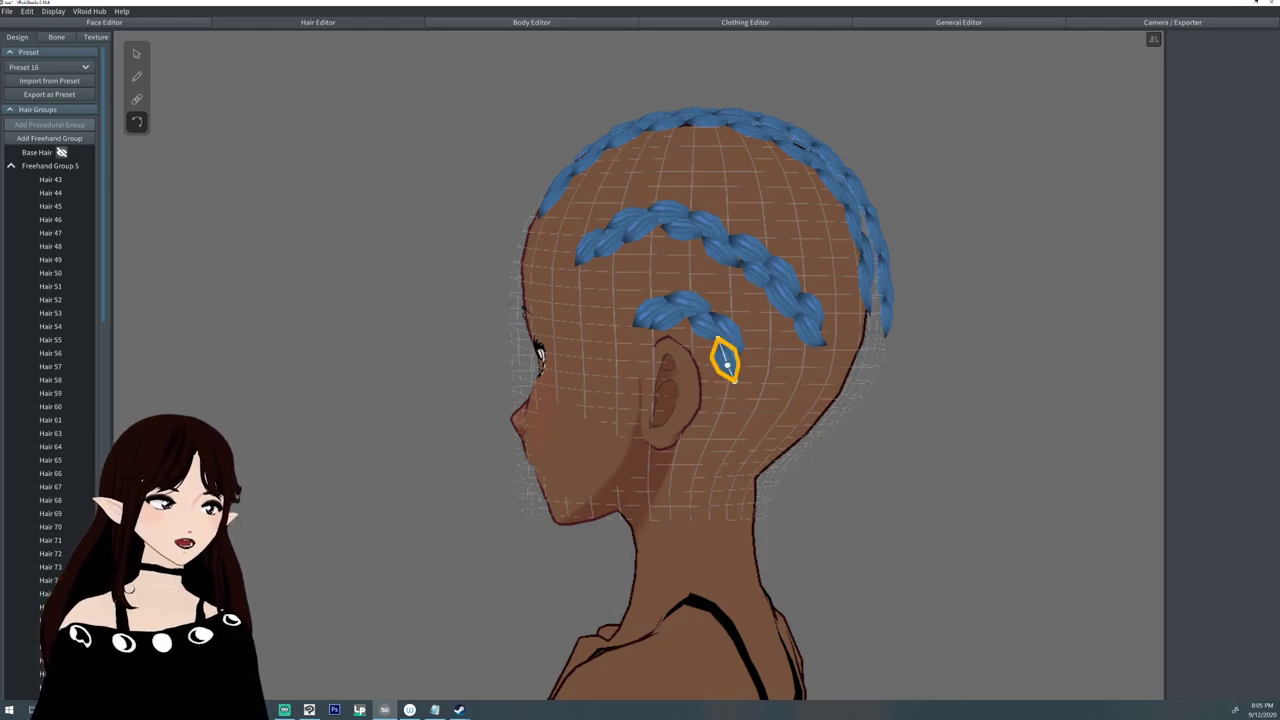
pyautogui.click(137, 77)
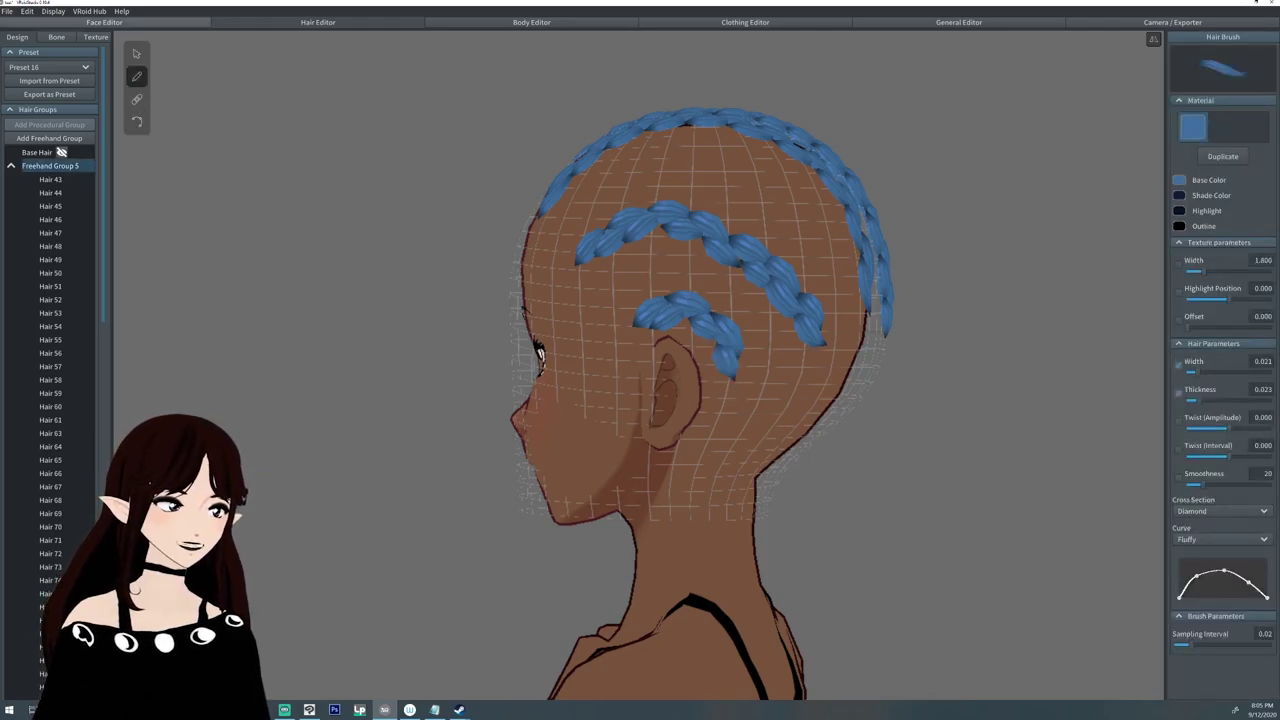
# Select the whole Freehand Group 5 and set its Thickness Scale to 1.309.
pyautogui.moveTo(960, 330); pyautogui.dragTo(490, 380, button='right')
pyautogui.moveTo(265, 400); pyautogui.dragTo(250, 400, button='right')
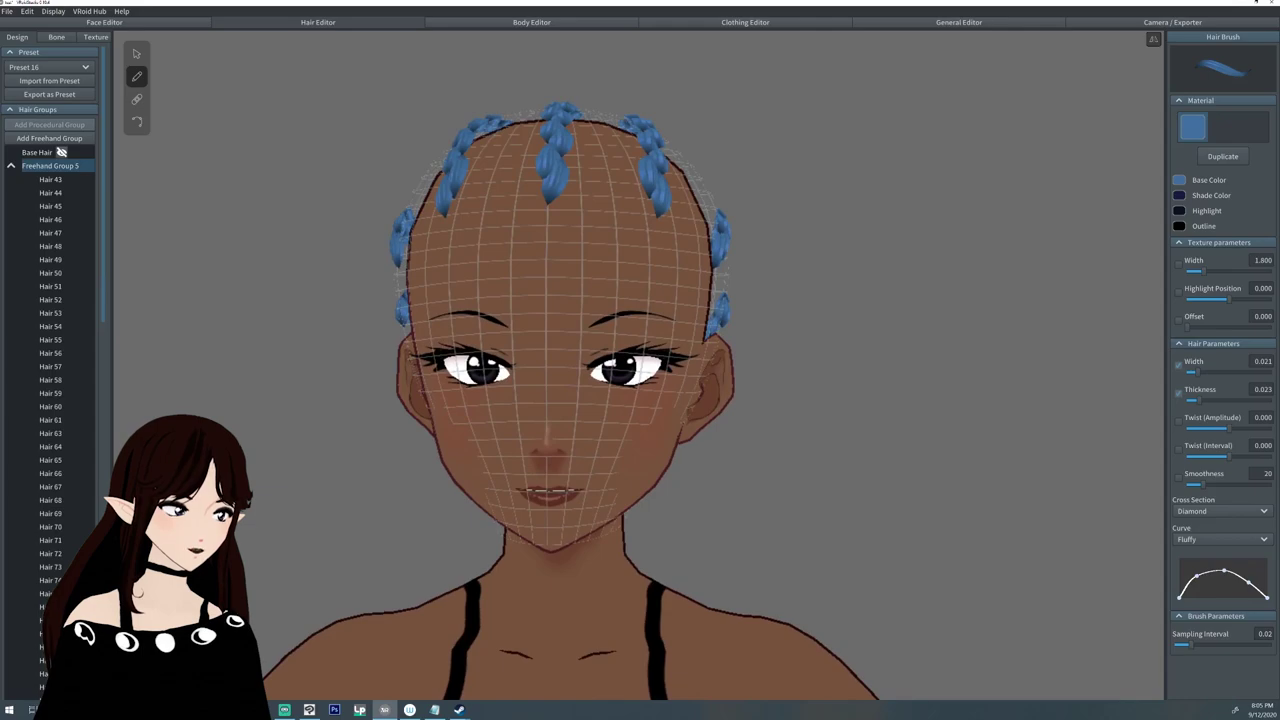
pyautogui.click(11, 166)
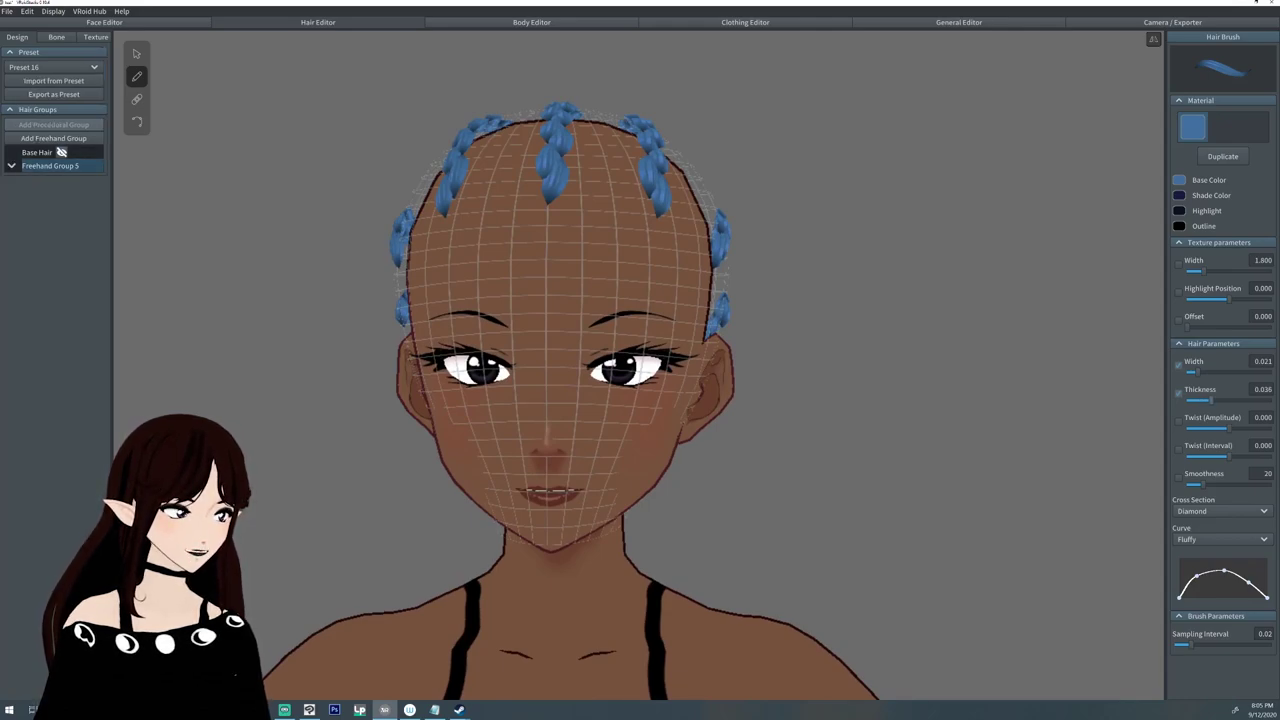
pyautogui.click(136, 53)
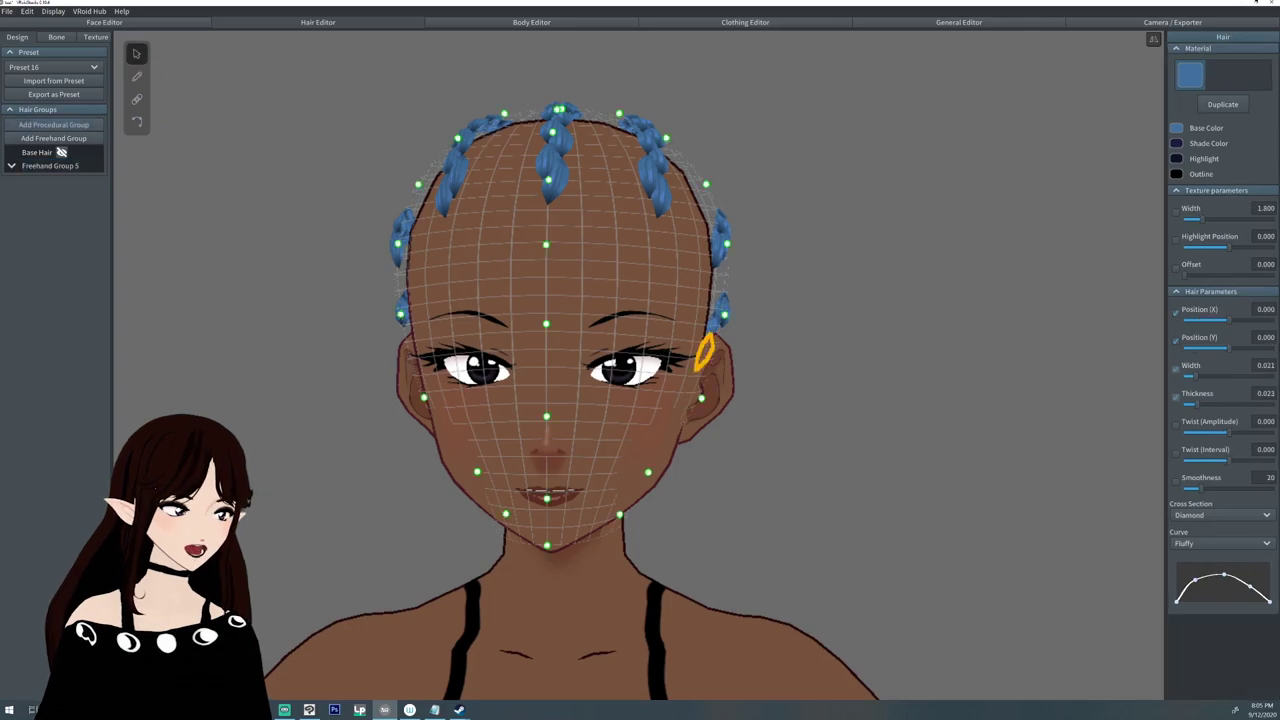
pyautogui.click(60, 165)
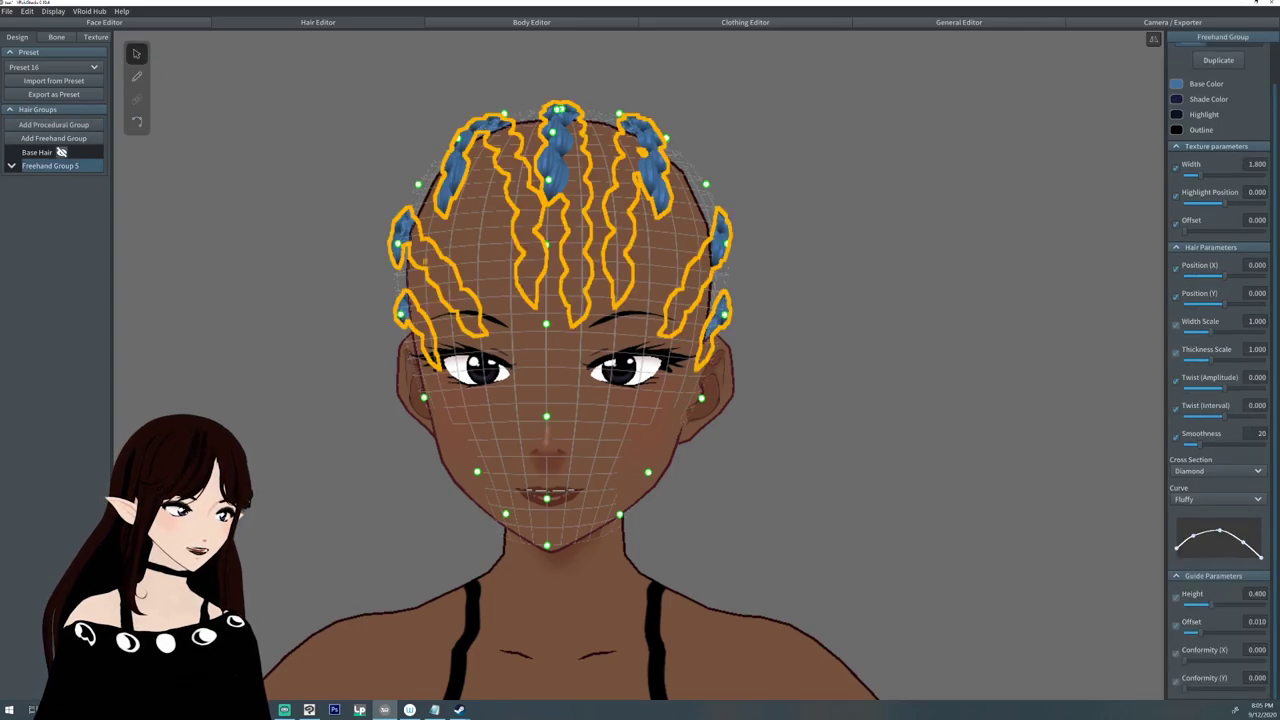
pyautogui.moveTo(1211, 360); pyautogui.dragTo(1219, 360)
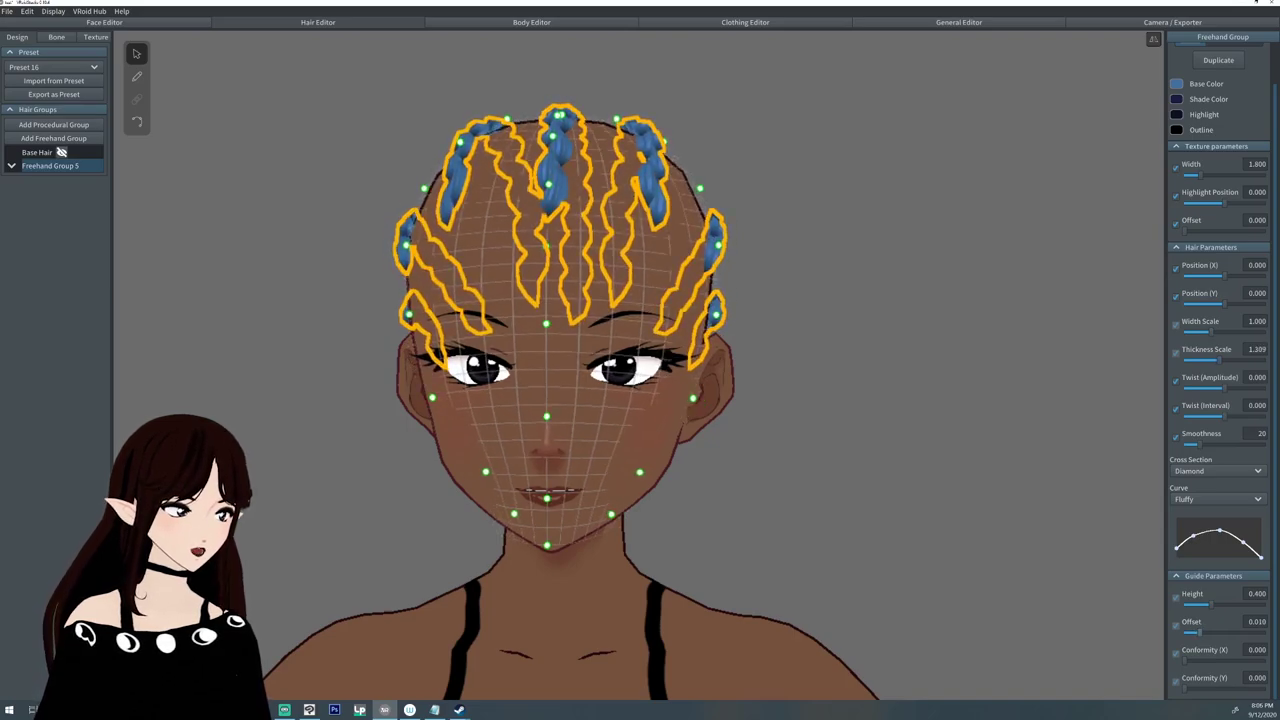
pyautogui.moveTo(820, 400); pyautogui.dragTo(610, 405, button='right')
pyautogui.click(940, 400)
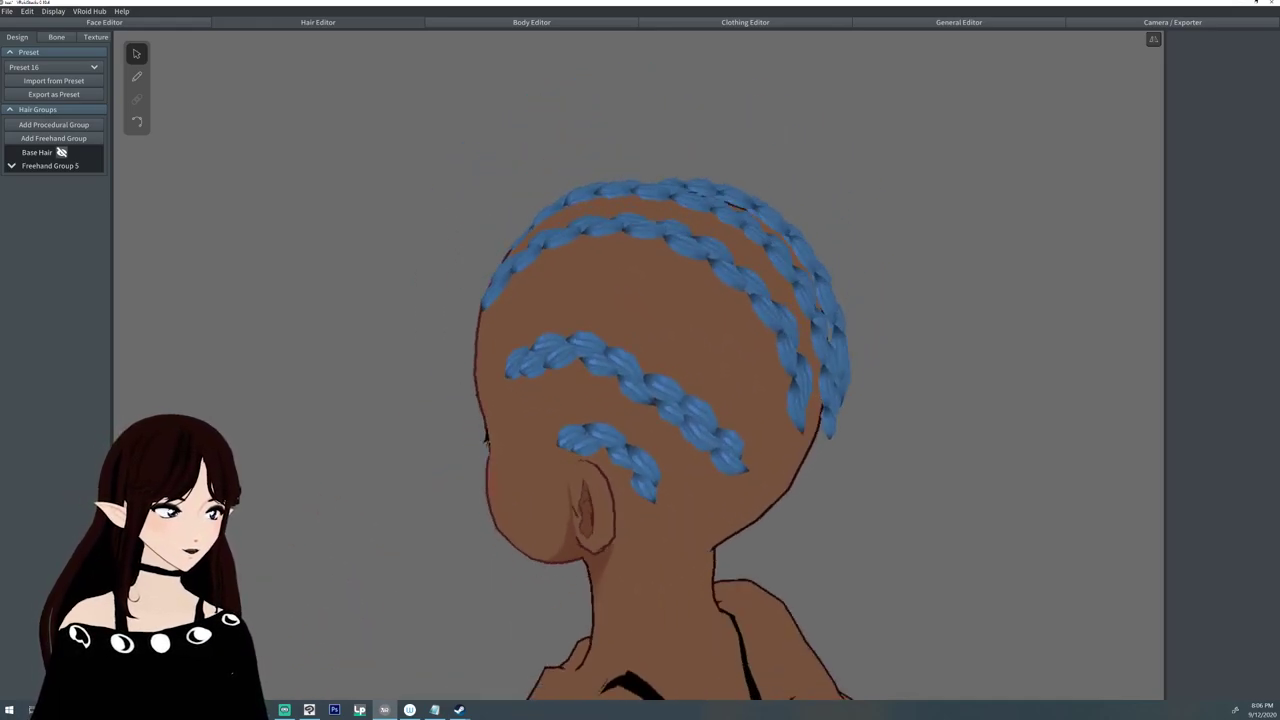
# Draw one long strand between the upper and side braids, and set its Twist Amplitude to 5.000 and Twist Interval to 0.200.
pyautogui.click(137, 77)
pyautogui.moveTo(400, 380)
pyautogui.mouseDown(button='right')
pyautogui.moveTo(470, 385)
pyautogui.moveTo(496, 405)
pyautogui.mouseUp(button='right')
pyautogui.moveTo(700, 400); pyautogui.dragTo(700, 460, button='right')
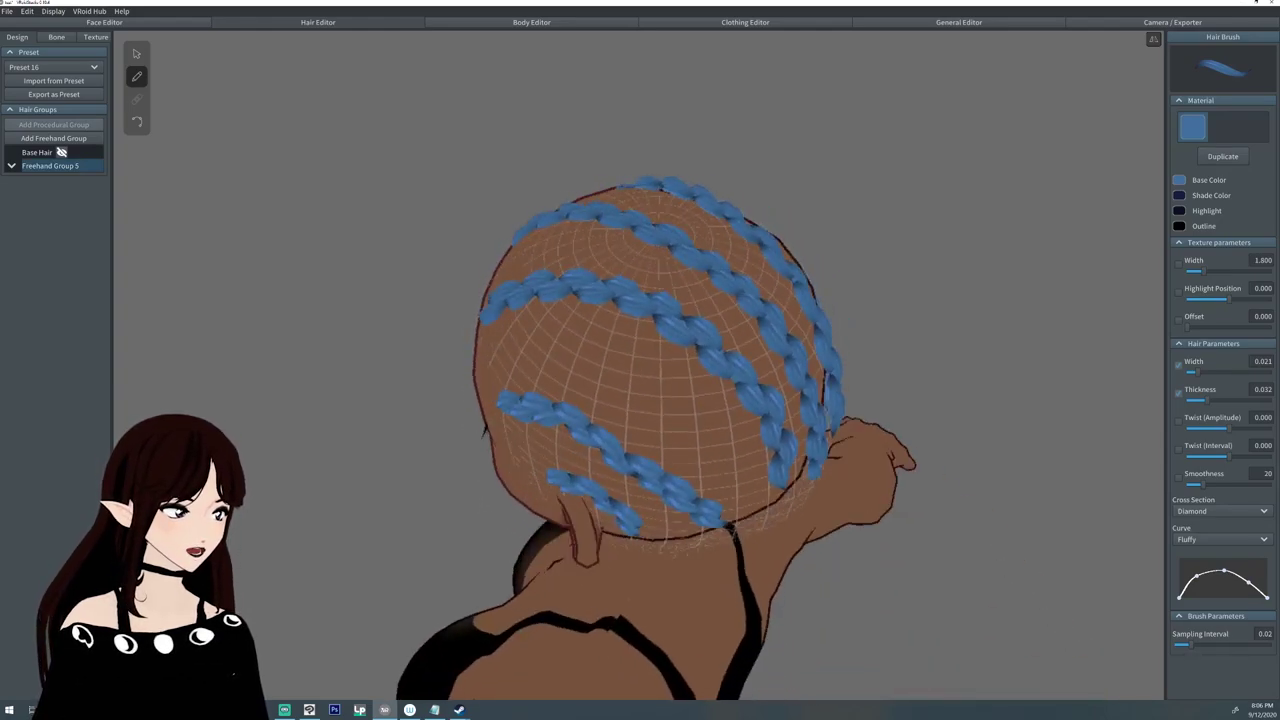
pyautogui.moveTo(488, 345)
pyautogui.mouseDown()
pyautogui.moveTo(560, 348)
pyautogui.moveTo(700, 425)
pyautogui.moveTo(750, 500)
pyautogui.mouseUp()
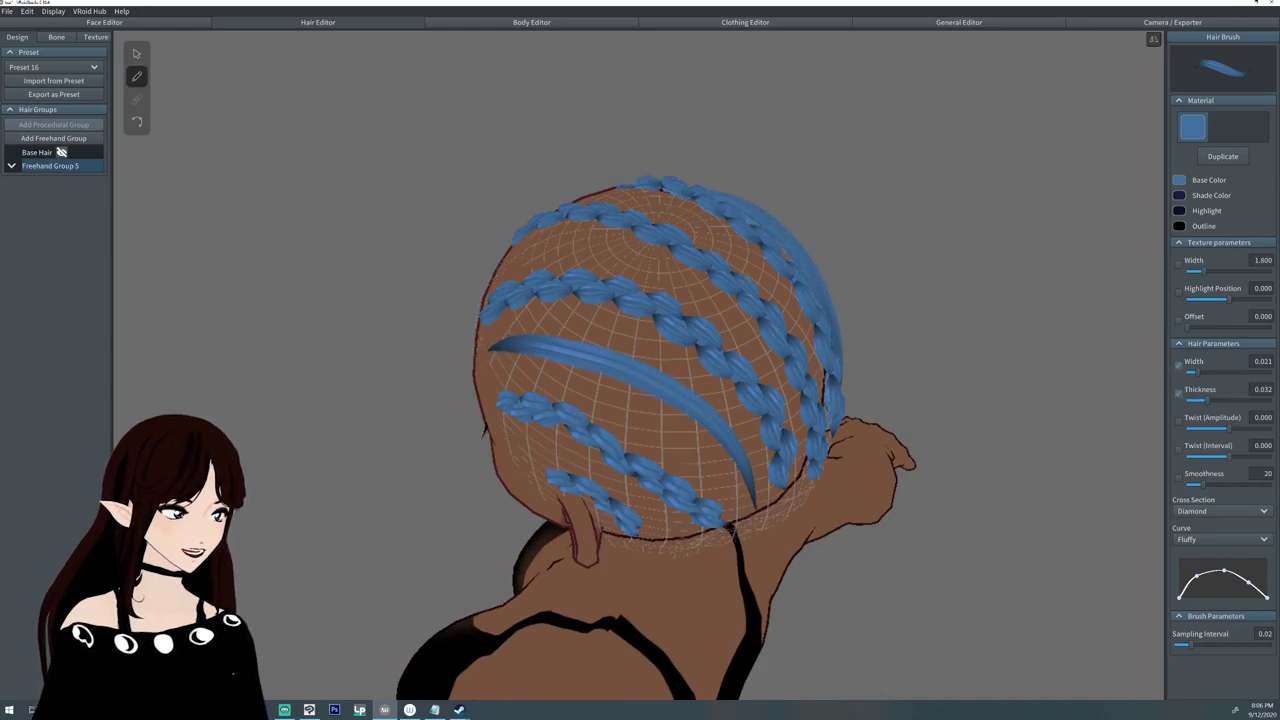
pyautogui.click(137, 53)
pyautogui.moveTo(1229, 433); pyautogui.dragTo(1275, 461)
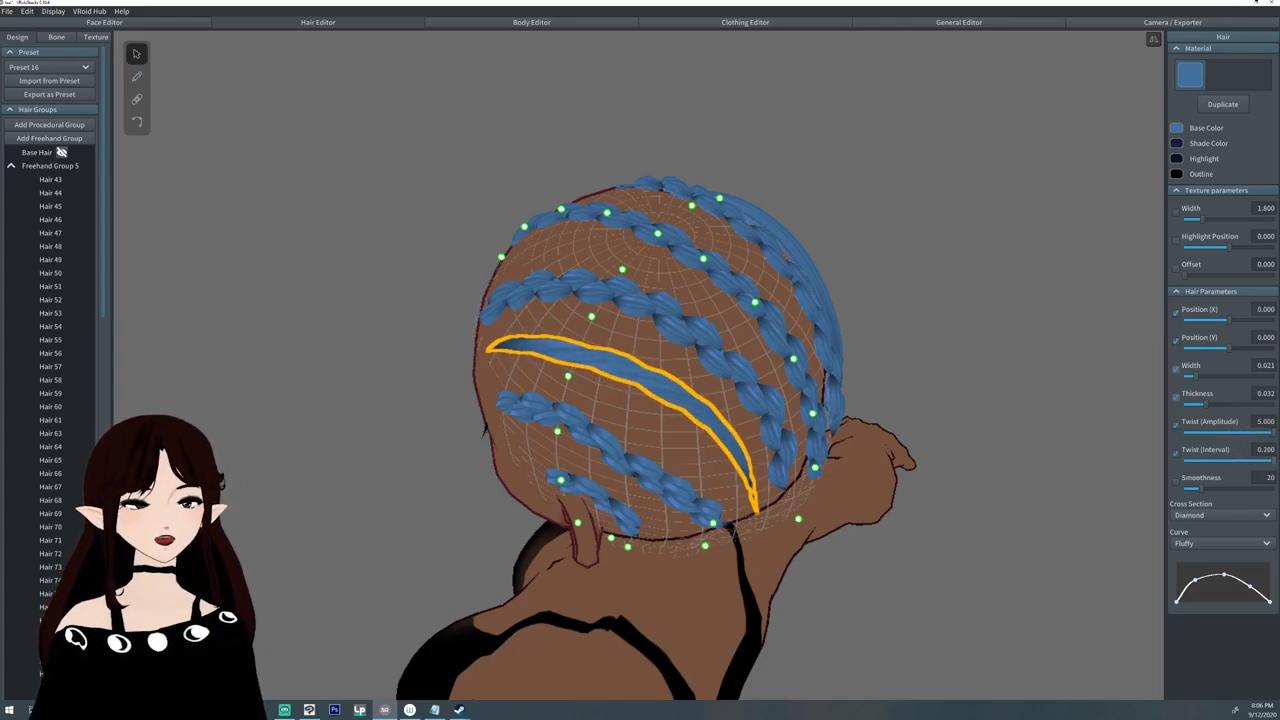
# Set the selected long strand to width 0.013, thickness 0.021, twist amplitude -4.291 and twist interval -0.010, raising its curve's end point.
pyautogui.moveTo(1188, 375); pyautogui.dragTo(1187, 403)
pyautogui.moveTo(1274, 461)
pyautogui.mouseDown()
pyautogui.moveTo(1227, 461)
pyautogui.moveTo(1247, 433)
pyautogui.moveTo(1183, 431)
pyautogui.mouseUp()
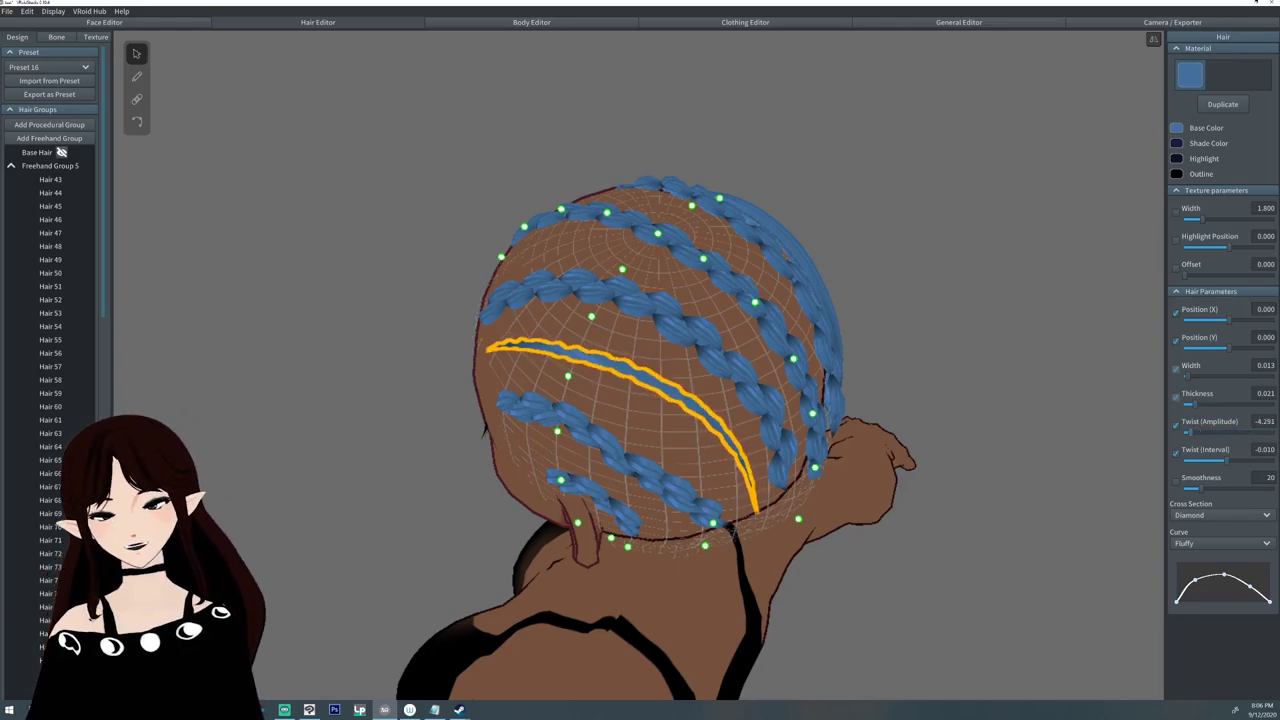
pyautogui.moveTo(1270, 602); pyautogui.dragTo(1270, 582)
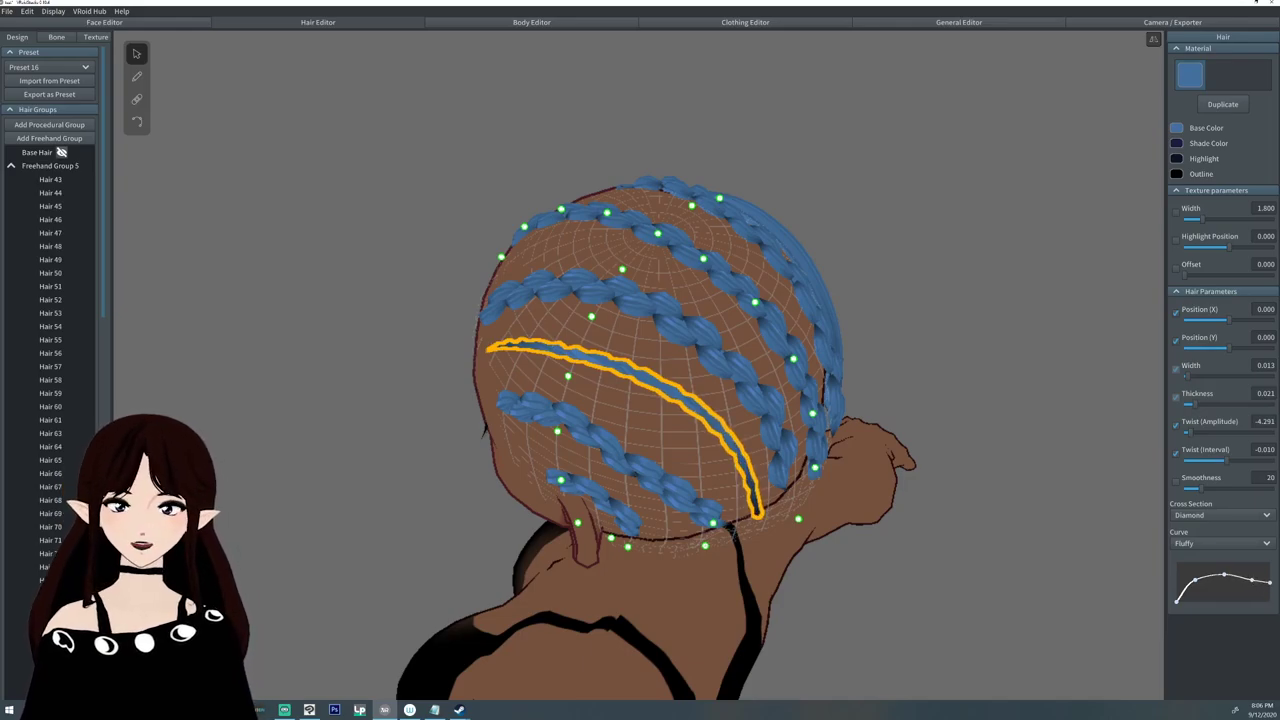
# Give the matching strand on the opposite side width 0.018, thickness 0.026, twist amplitude -3.545, twist interval 0.018 and a raised curve end.
pyautogui.moveTo(900, 400); pyautogui.dragTo(560, 385, button='right')
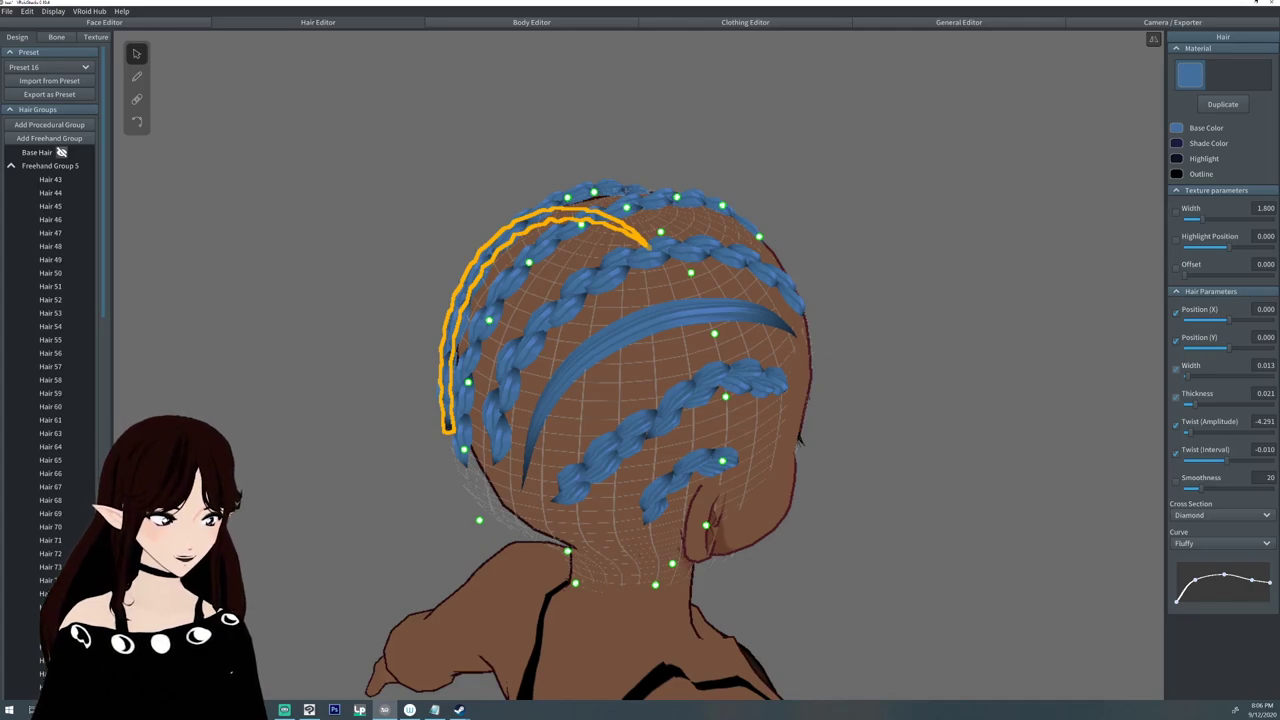
pyautogui.click(650, 320)
pyautogui.moveTo(1195, 377); pyautogui.dragTo(1192, 377)
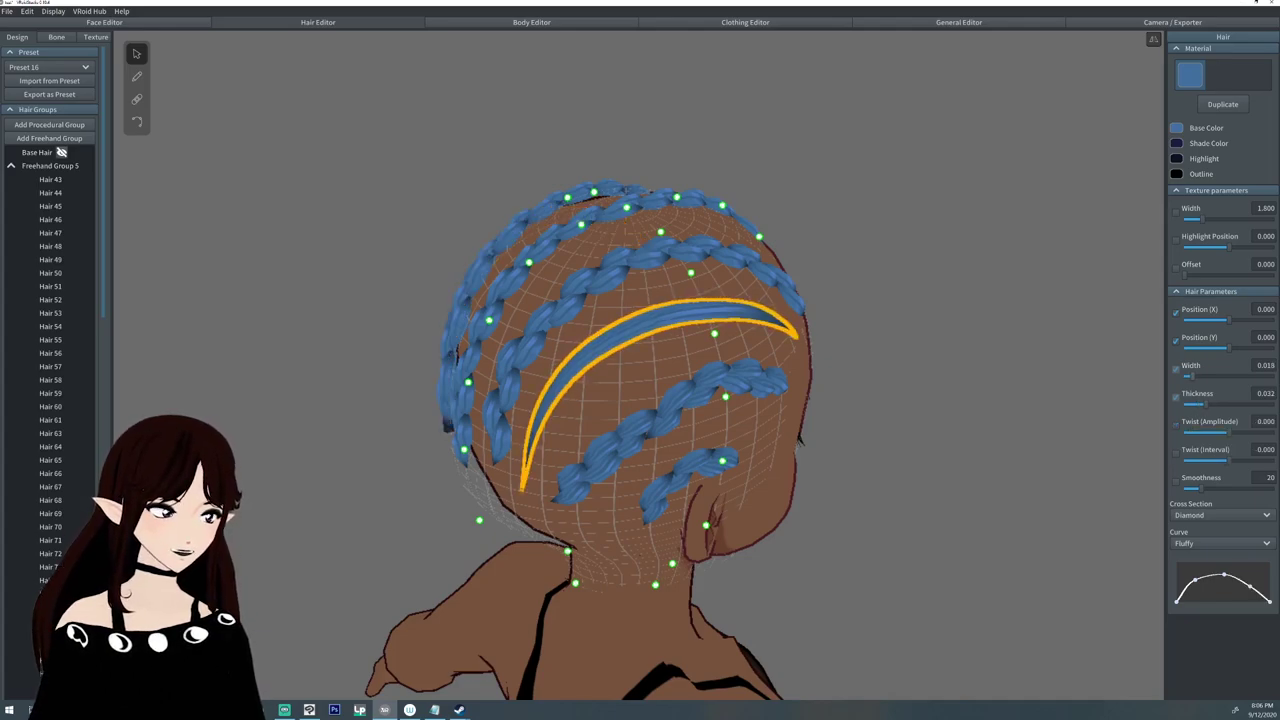
pyautogui.moveTo(1229, 433)
pyautogui.mouseDown()
pyautogui.moveTo(1193, 432)
pyautogui.moveTo(1229, 460)
pyautogui.mouseUp()
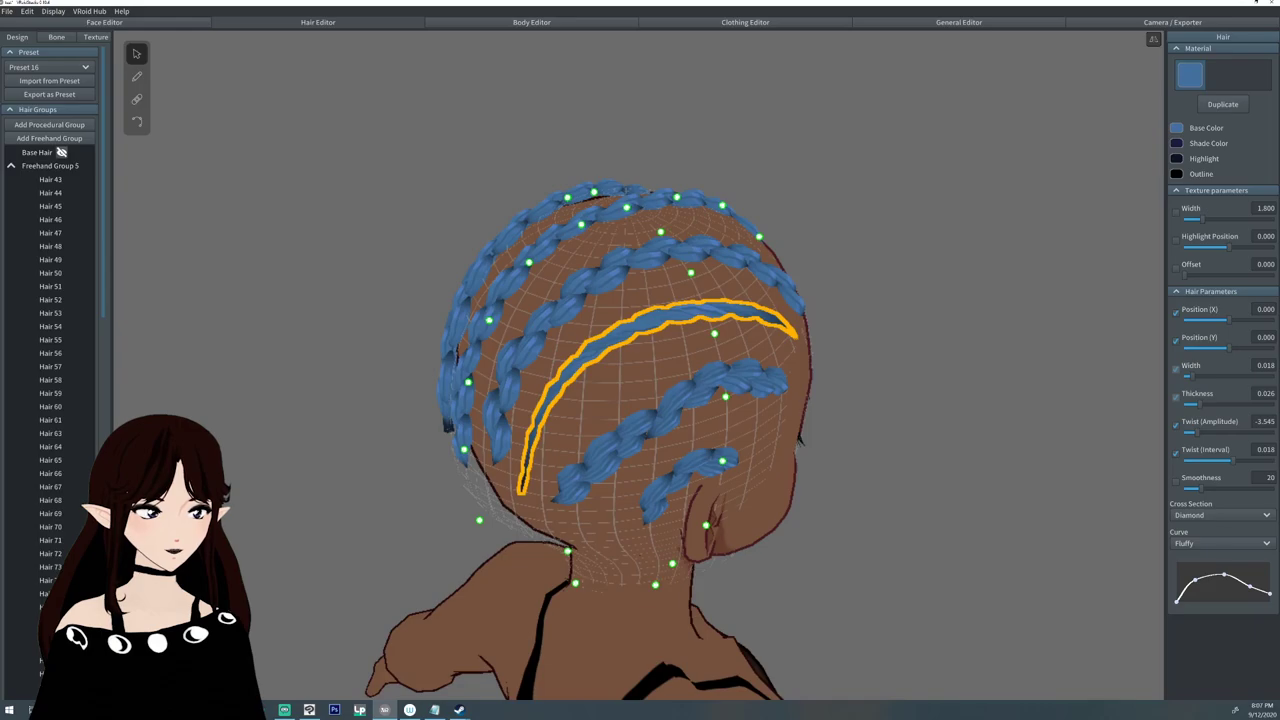
pyautogui.moveTo(720, 400); pyautogui.dragTo(735, 575, button='right')
pyautogui.click(920, 400)
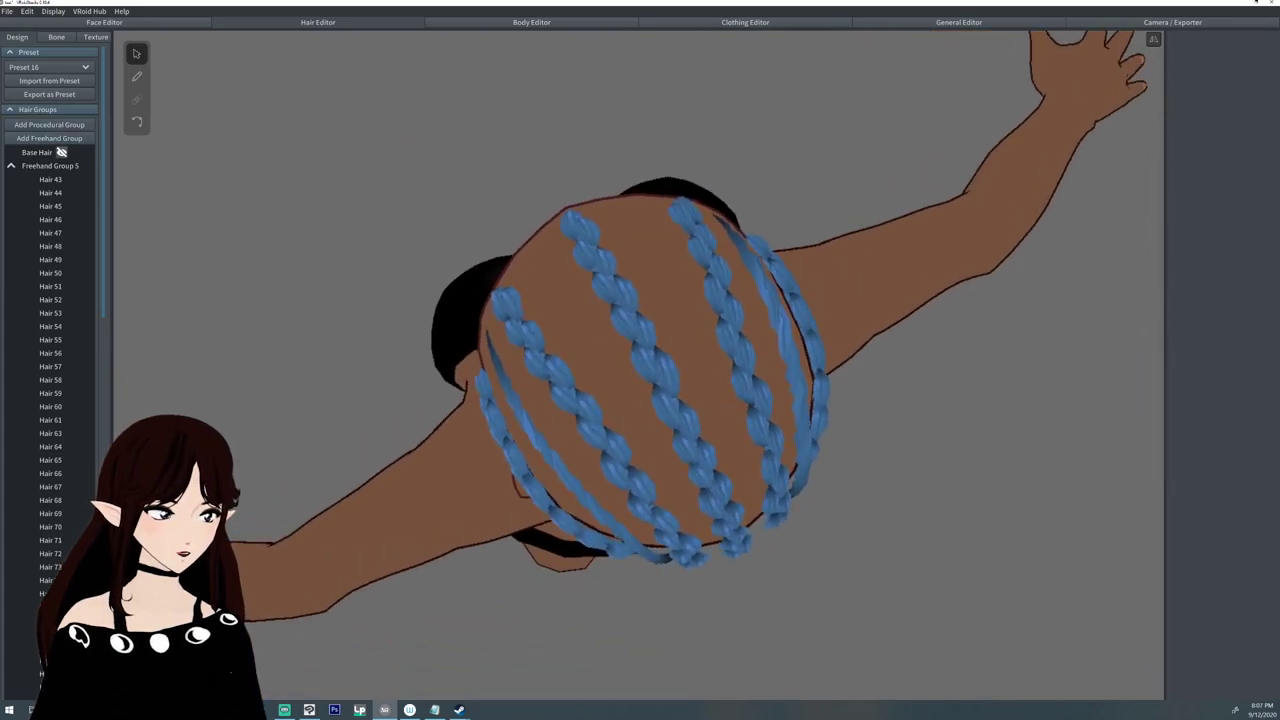
# Extend the two thin strands beside the centre braid farther down the back of the head by moving their end control points.
pyautogui.click(50, 165)
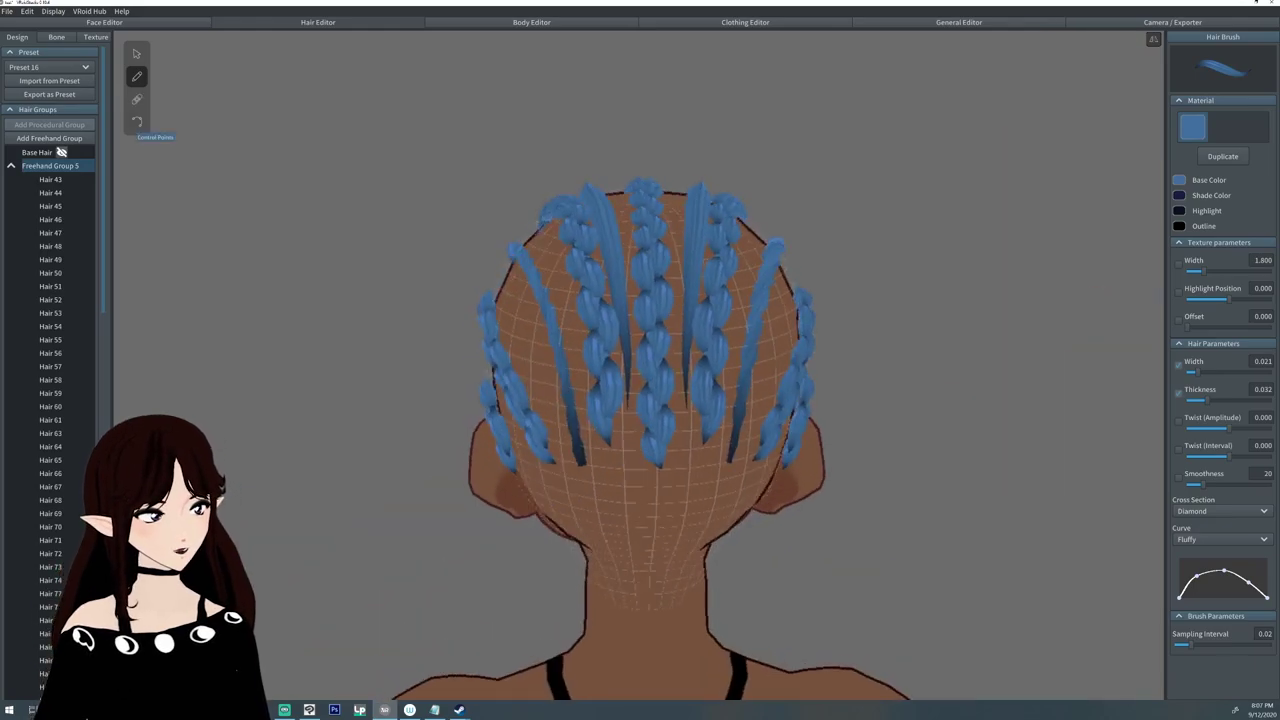
pyautogui.click(137, 122)
pyautogui.moveTo(686, 407); pyautogui.dragTo(678, 462)
pyautogui.click(690, 300)
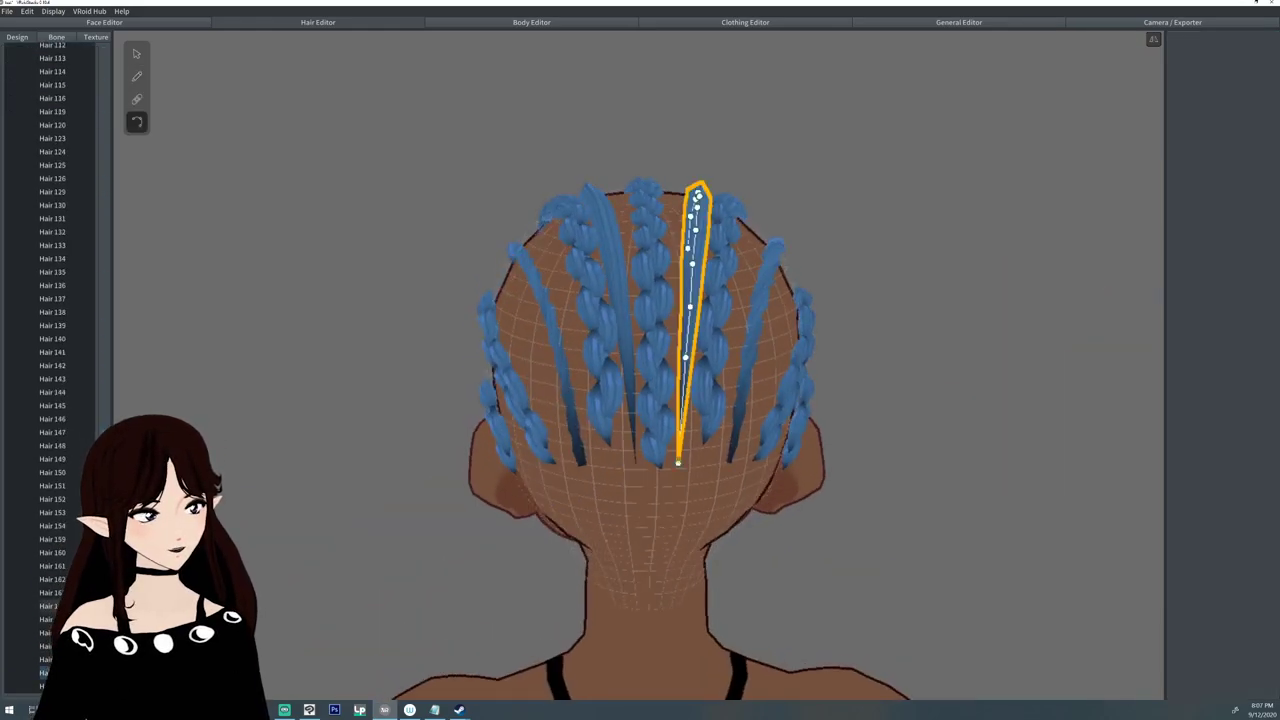
# Slim the two thin strands beside the centre braid, raise their curves' end points, and adjust their twist.
pyautogui.click(137, 54)
pyautogui.moveTo(1195, 377); pyautogui.dragTo(1197, 405)
pyautogui.moveTo(1270, 602); pyautogui.dragTo(1270, 590)
pyautogui.click(614, 260)
pyautogui.moveTo(1195, 377); pyautogui.dragTo(1195, 405)
pyautogui.moveTo(1270, 602); pyautogui.dragTo(1270, 590)
pyautogui.moveTo(1229, 433)
pyautogui.mouseDown()
pyautogui.moveTo(1271, 433)
pyautogui.moveTo(1212, 433)
pyautogui.moveTo(1238, 461)
pyautogui.mouseUp()
pyautogui.click(692, 300)
pyautogui.click(930, 400)
pyautogui.moveTo(640, 400)
pyautogui.mouseDown(button='right')
pyautogui.moveTo(880, 400)
pyautogui.moveTo(800, 400)
pyautogui.moveTo(840, 370)
pyautogui.moveTo(730, 385)
pyautogui.mouseUp(button='right')
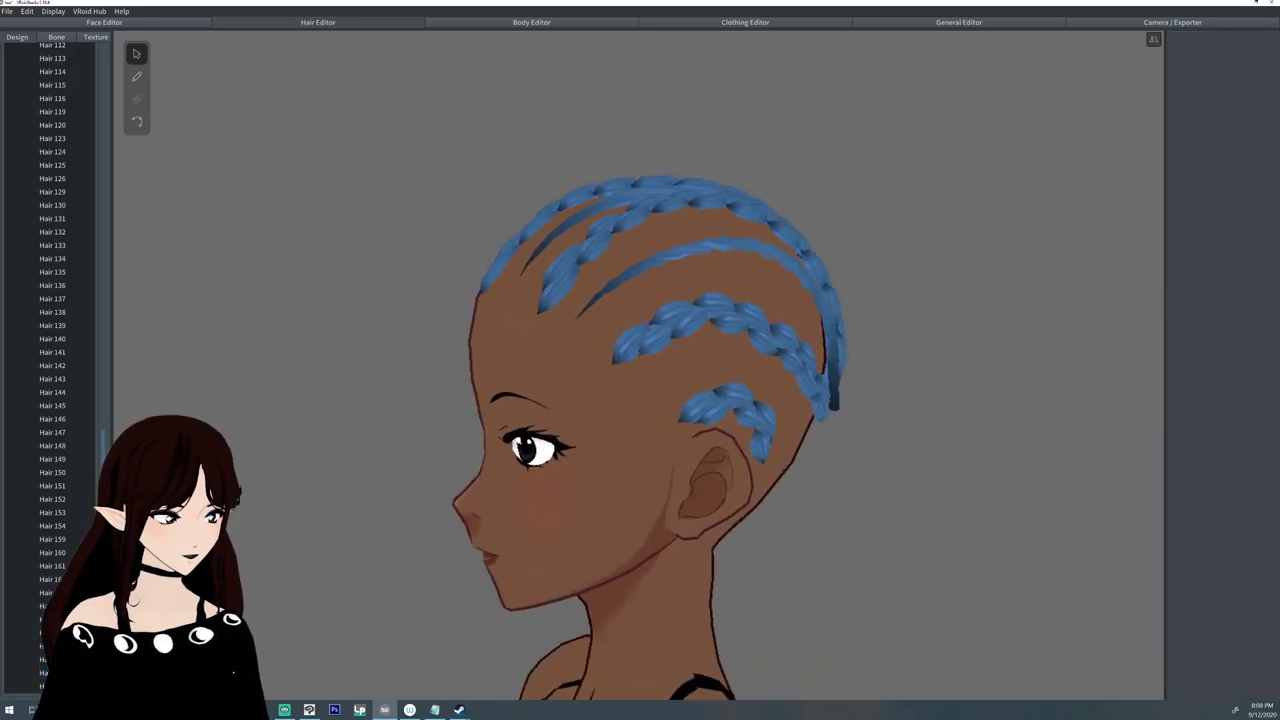
# Collapse Freehand Group 5 and nudge its guide's lower back control point slightly toward the head.
pyautogui.scroll(10, 71, 104)
pyautogui.scroll(12, 71, 104)
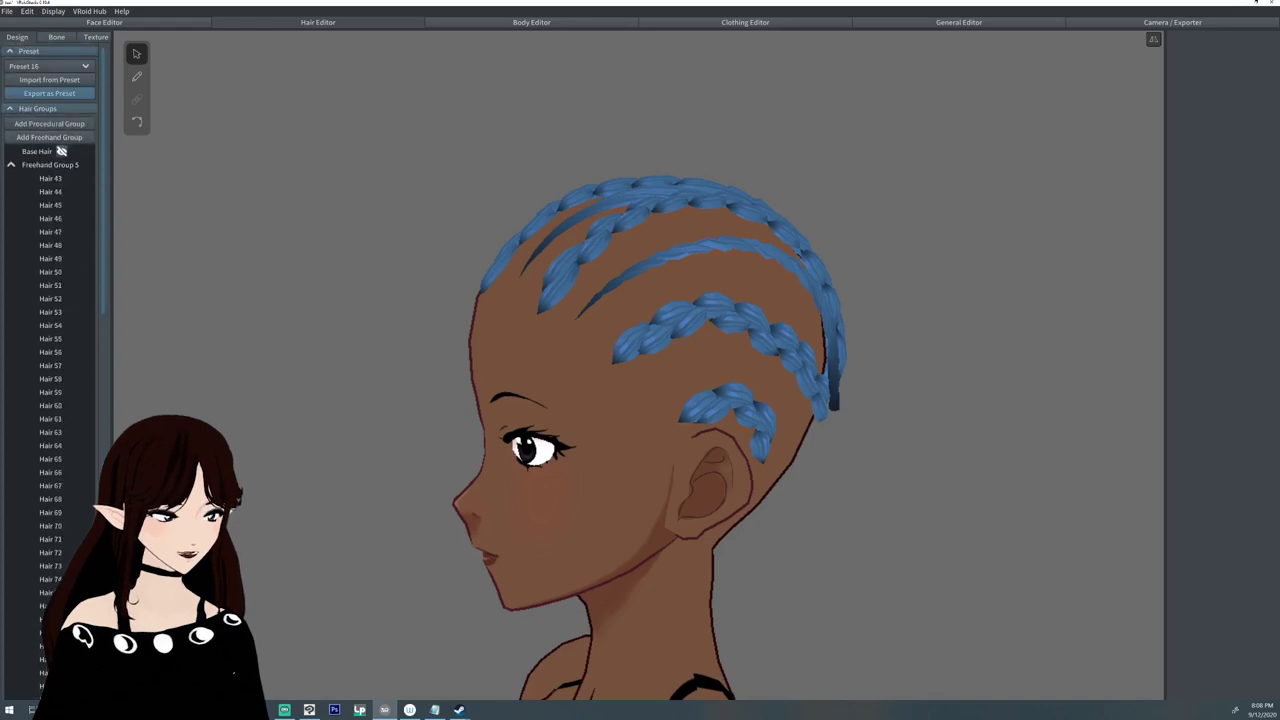
pyautogui.click(50, 165)
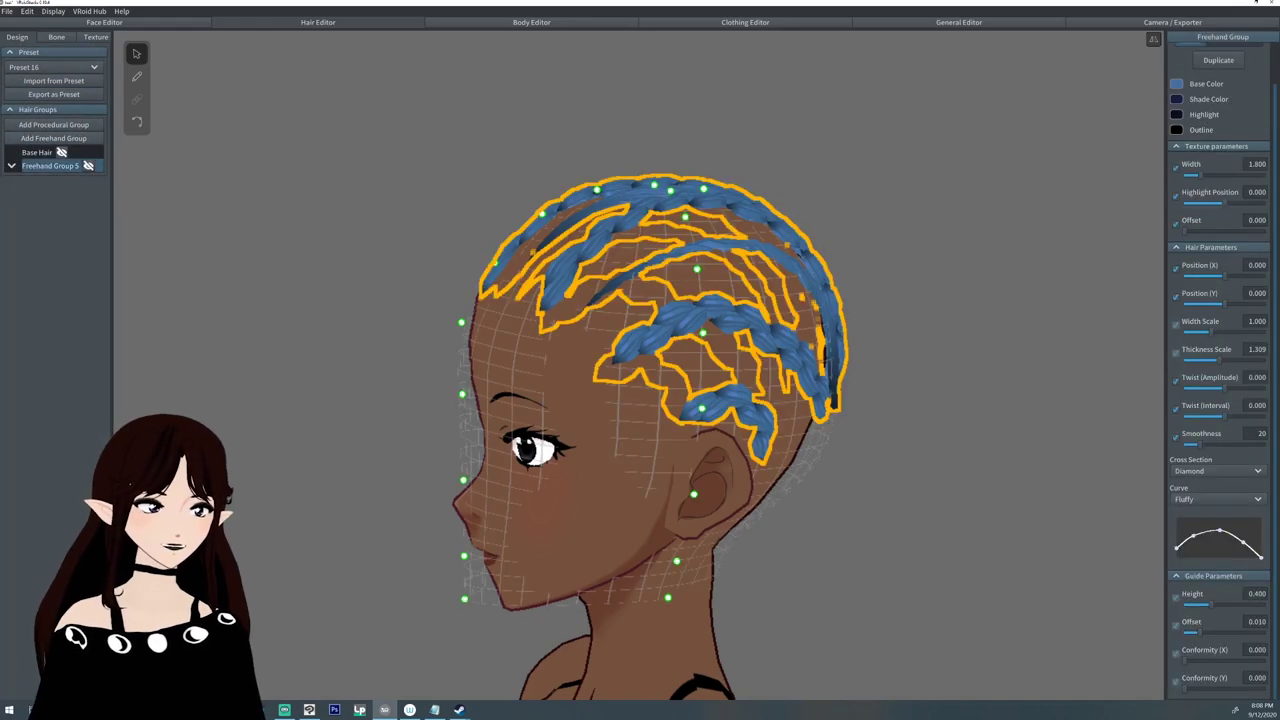
pyautogui.click(137, 121)
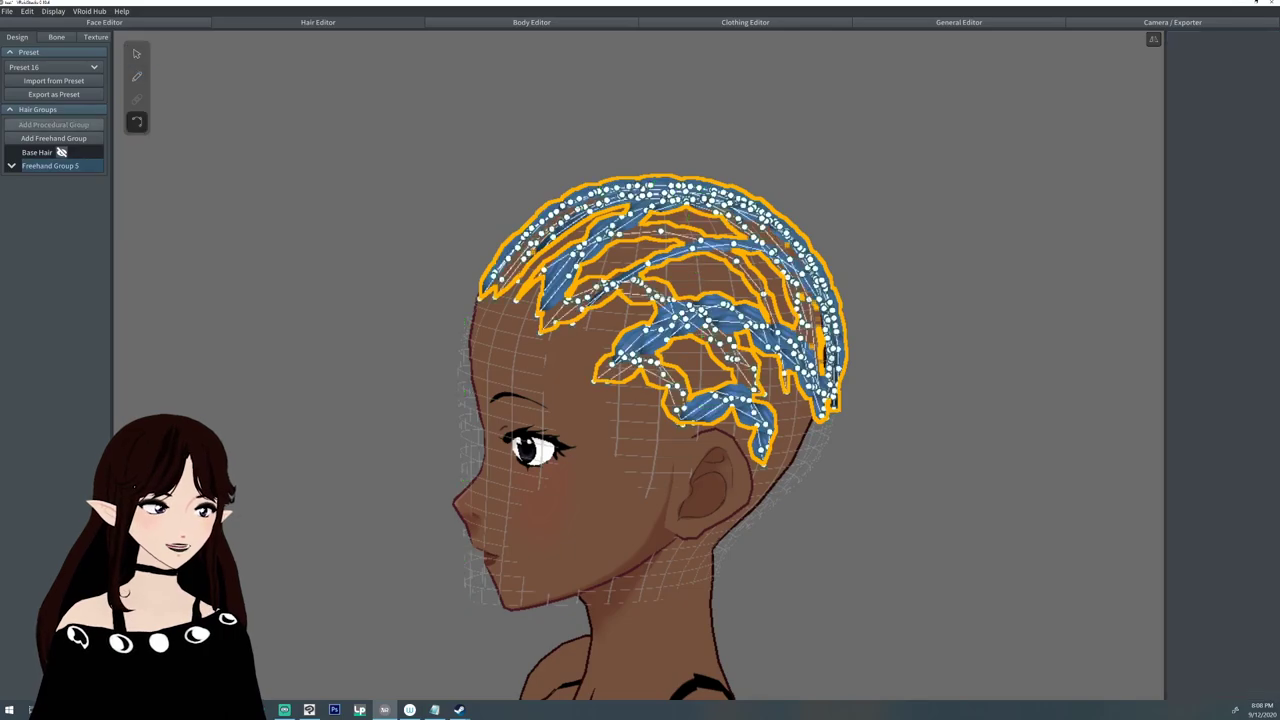
pyautogui.click(137, 54)
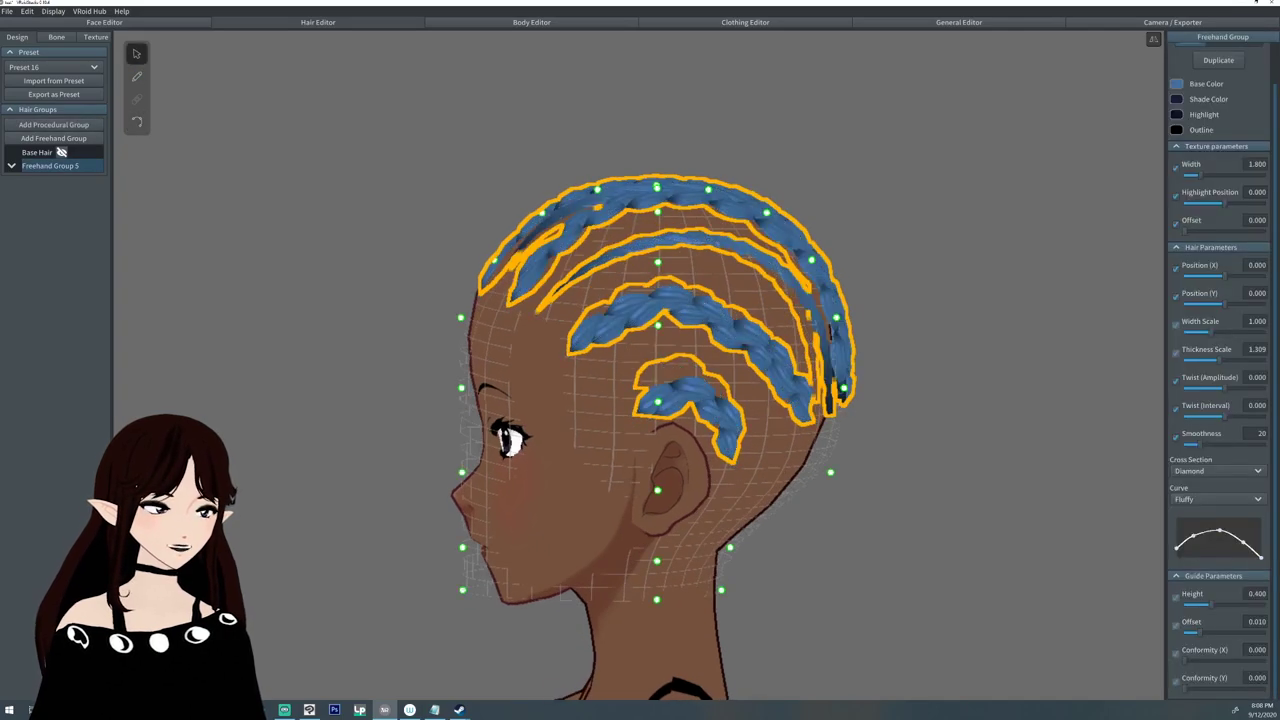
pyautogui.moveTo(831, 473); pyautogui.dragTo(825, 474)
pyautogui.click(900, 474)
pyautogui.moveTo(900, 474); pyautogui.dragTo(1062, 476, button='right')
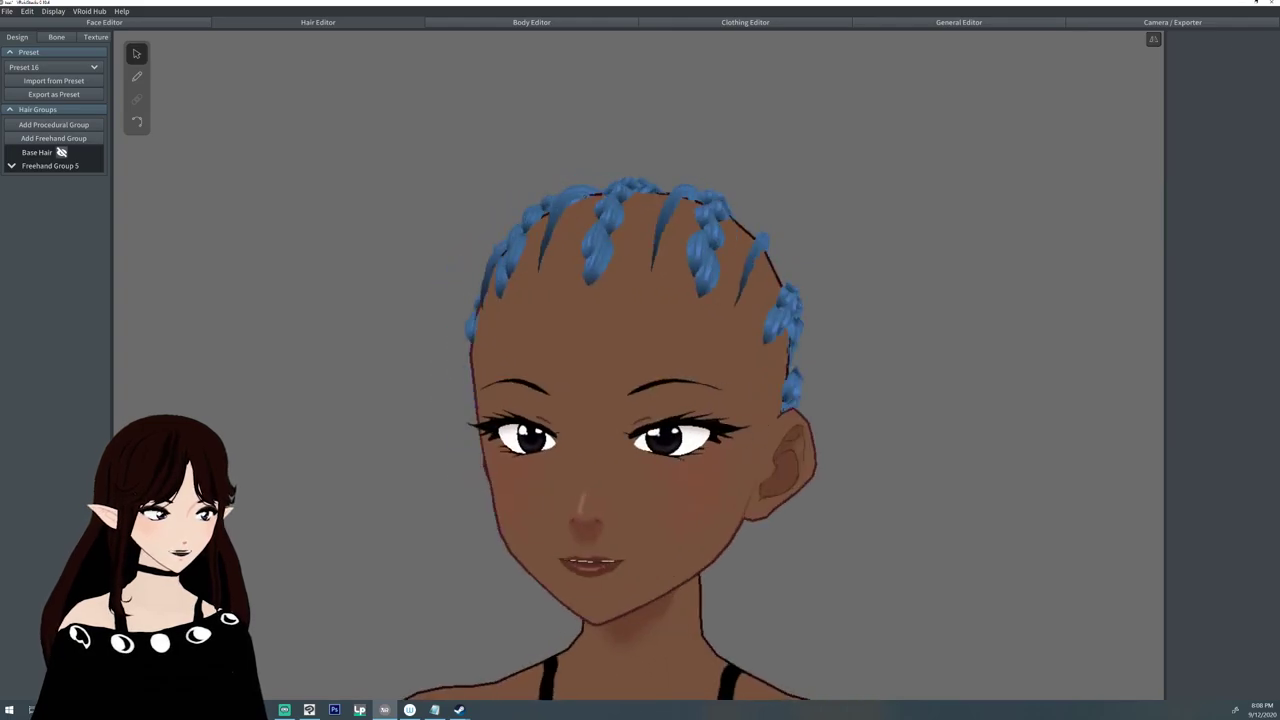
pyautogui.click(61, 152)
pyautogui.click(61, 152)
pyautogui.moveTo(420, 300); pyautogui.dragTo(535, 370, button='right')
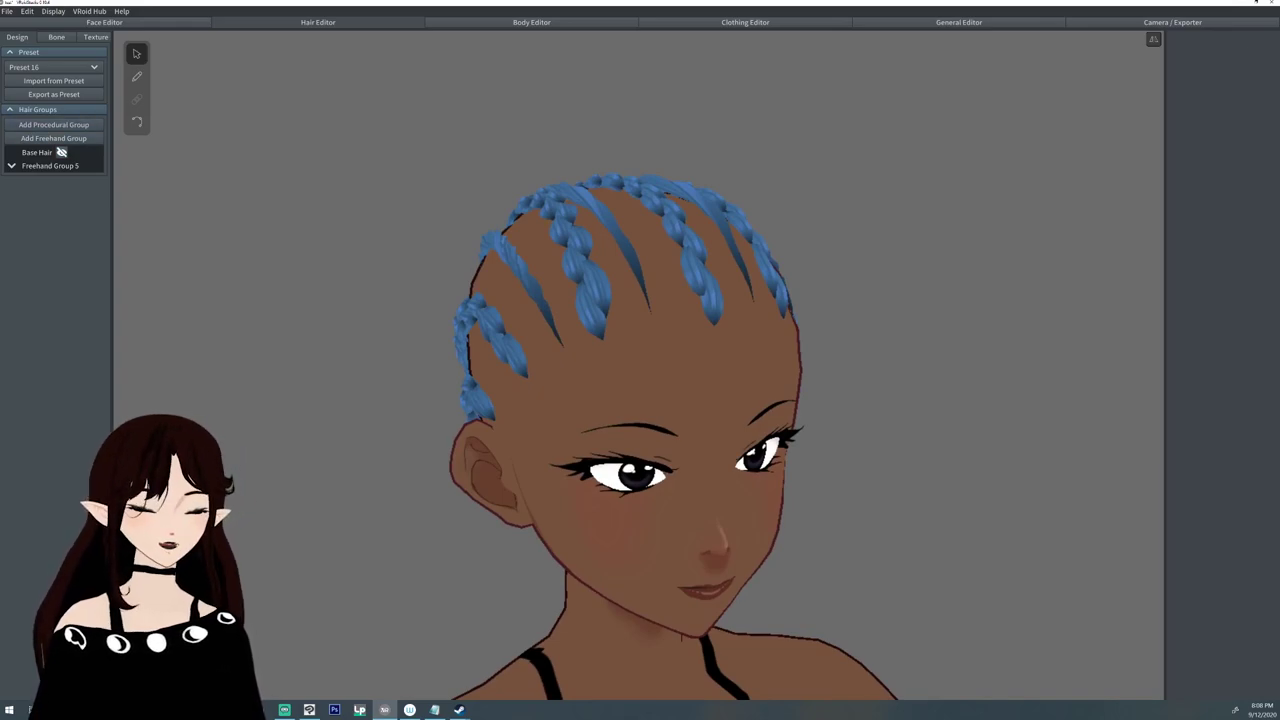
pyautogui.moveTo(535, 370); pyautogui.dragTo(290, 338, button='right')
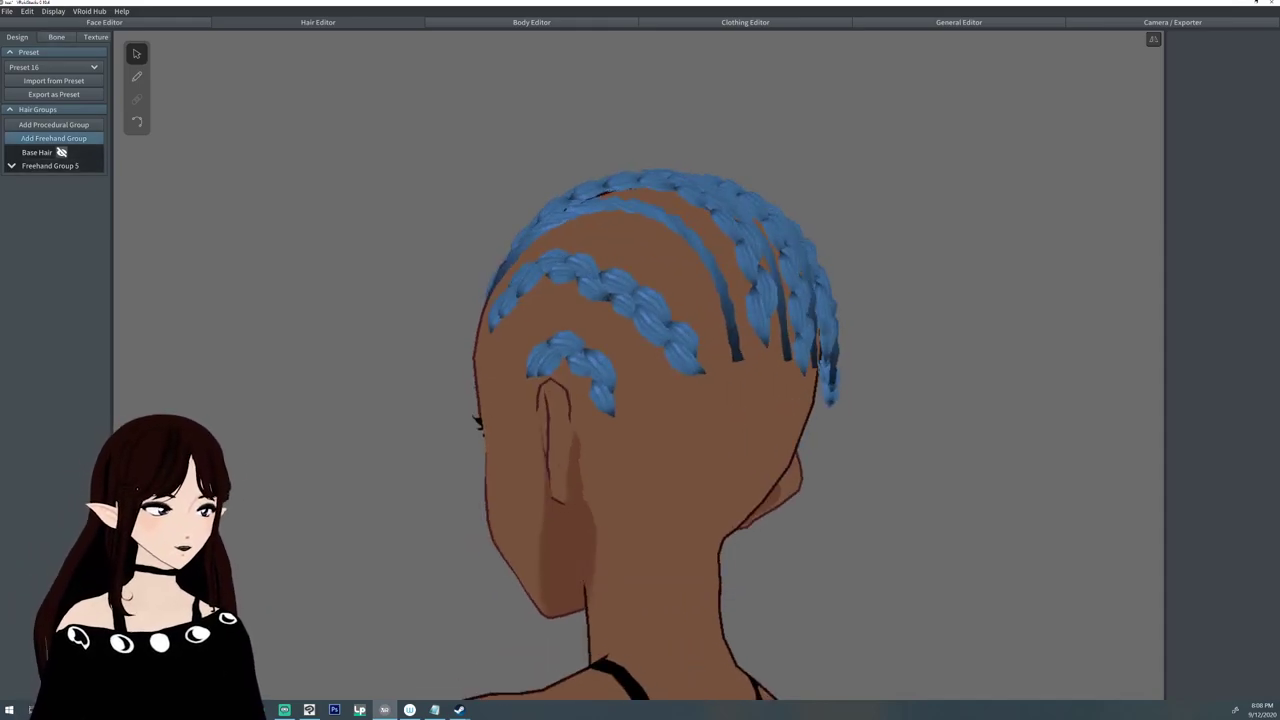
# Add a new freehand hair group, Freehand Group 6, for the hair hanging behind the neck.
pyautogui.click(50, 166)
pyautogui.scroll(-1, 640, 366)
pyautogui.moveTo(600, 440); pyautogui.dragTo(530, 218, button='middle')
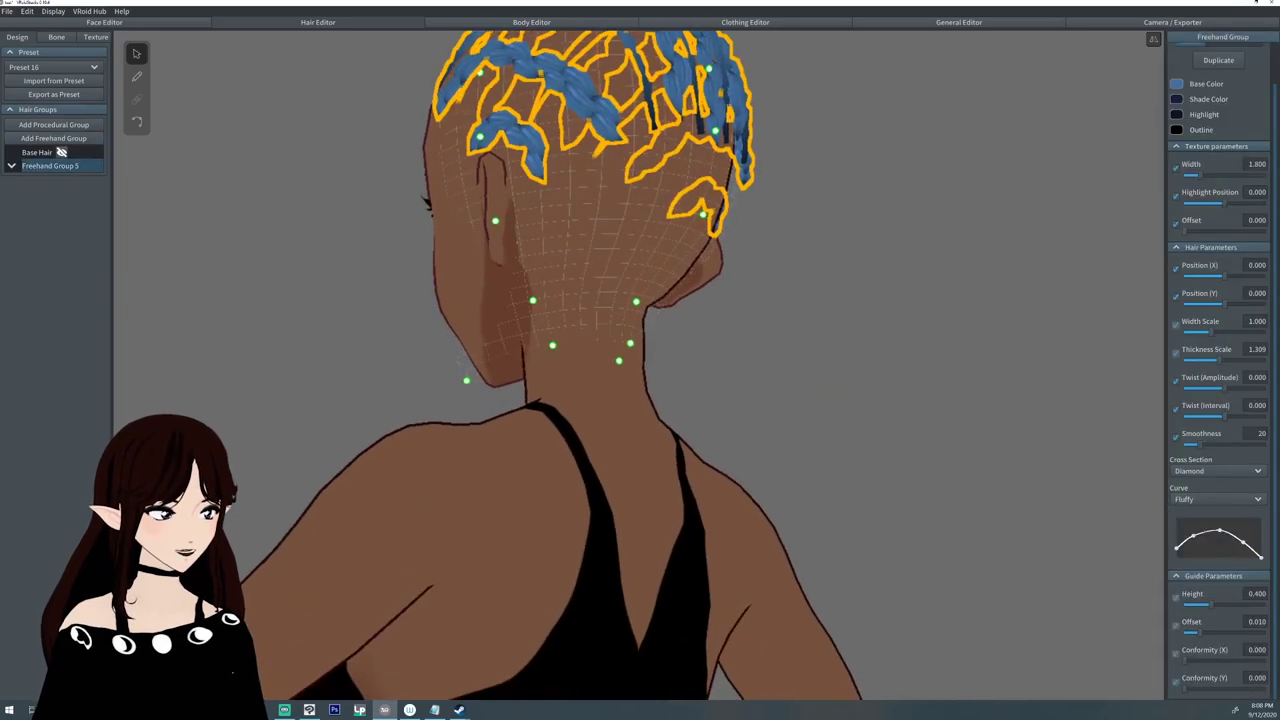
pyautogui.moveTo(530, 218); pyautogui.dragTo(450, 225, button='right')
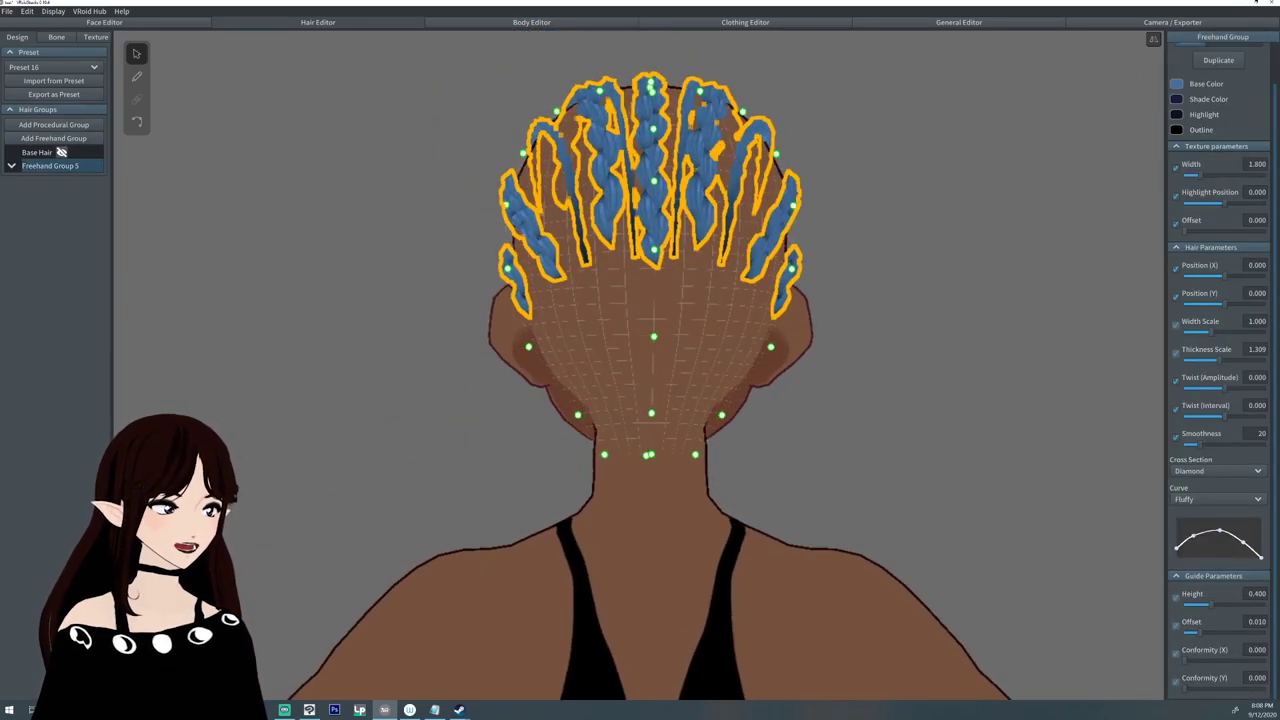
pyautogui.click(55, 138)
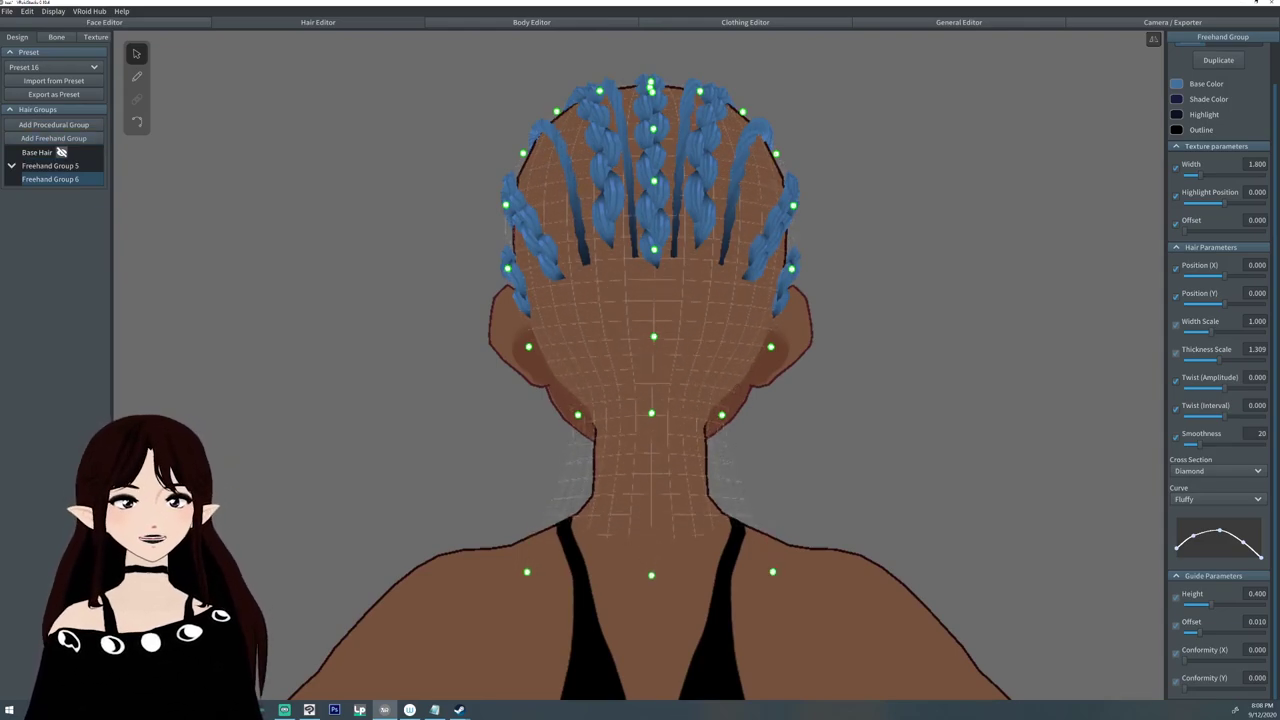
# Shape the new group's guide outward around the neck and down over the upper back by moving its control points.
pyautogui.moveTo(771, 347); pyautogui.dragTo(789, 347)
pyautogui.moveTo(800, 348); pyautogui.dragTo(1000, 352, button='right')
pyautogui.moveTo(716, 420); pyautogui.dragTo(824, 427)
pyautogui.moveTo(708, 571); pyautogui.dragTo(828, 582)
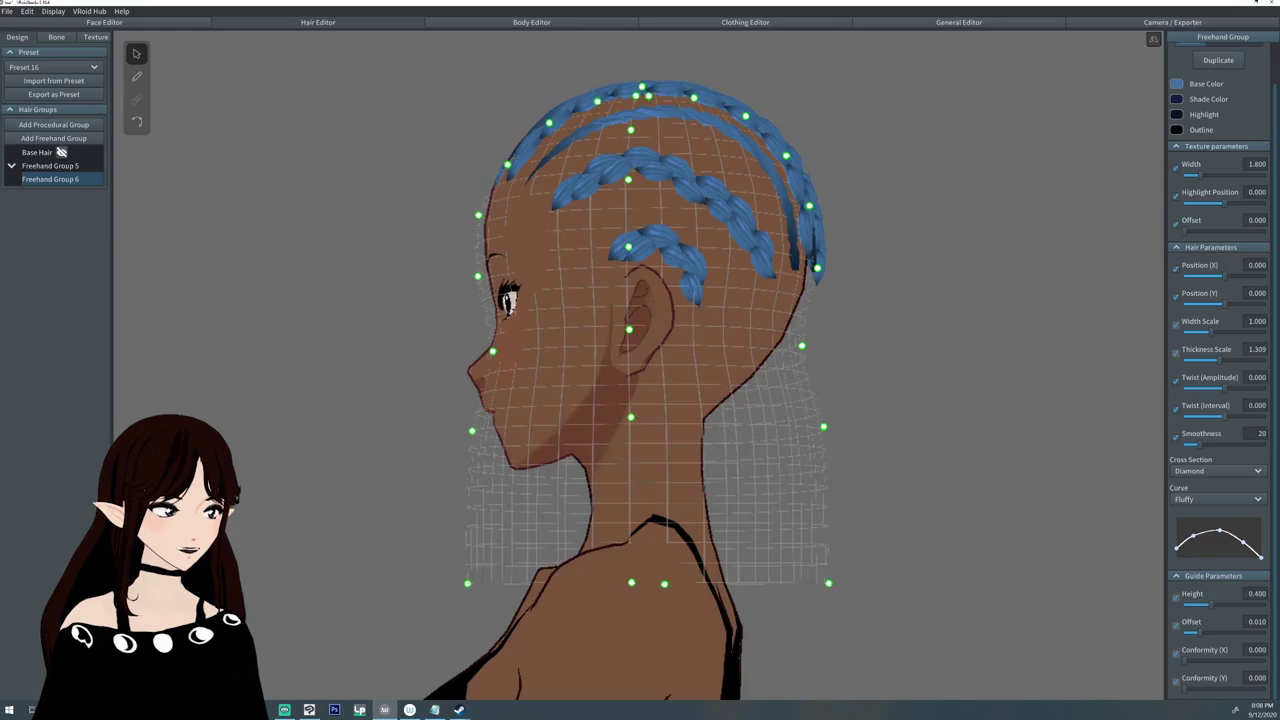
pyautogui.moveTo(824, 427); pyautogui.dragTo(807, 433)
pyautogui.moveTo(829, 583); pyautogui.dragTo(808, 609)
pyautogui.moveTo(850, 580); pyautogui.dragTo(610, 580, button='right')
pyautogui.moveTo(602, 418); pyautogui.dragTo(603, 420)
pyautogui.moveTo(769, 609); pyautogui.dragTo(782, 612)
pyautogui.moveTo(784, 612); pyautogui.dragTo(818, 636, button='right')
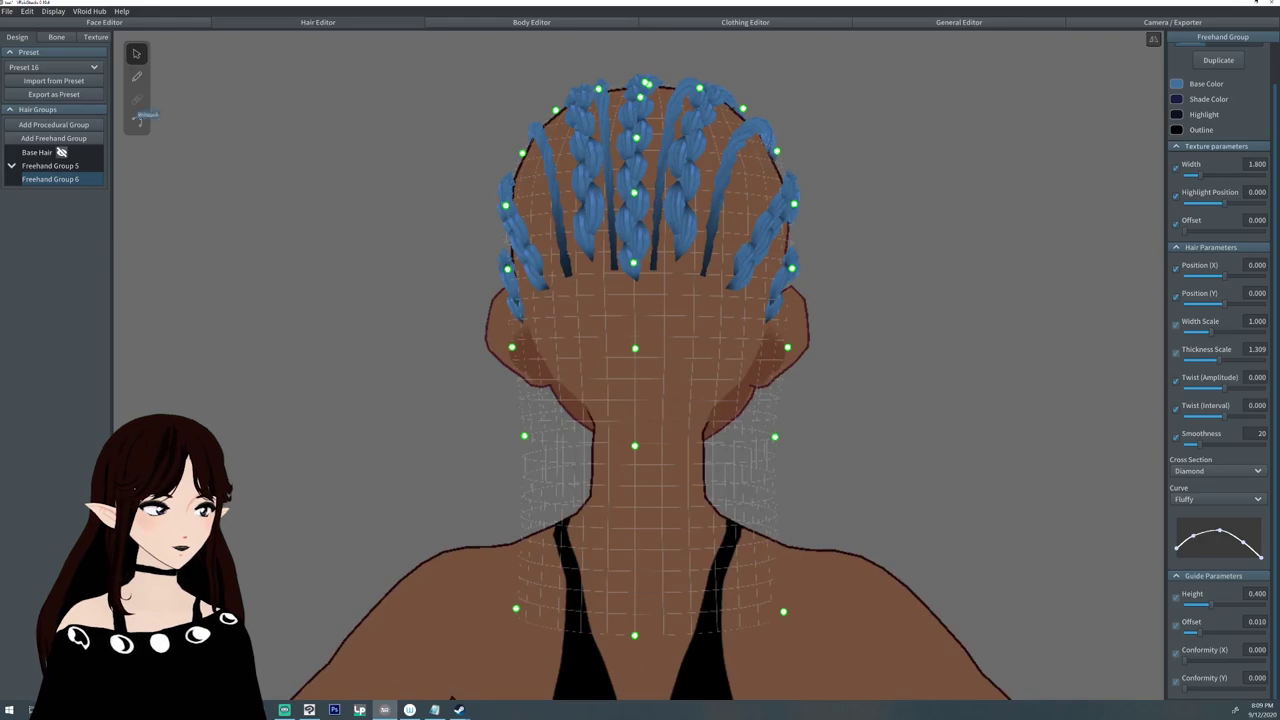
# Draw a hair brush strand in the new group, continuing the upper braid next to the centre down the back.
pyautogui.click(137, 77)
pyautogui.scroll(2, 640, 360)
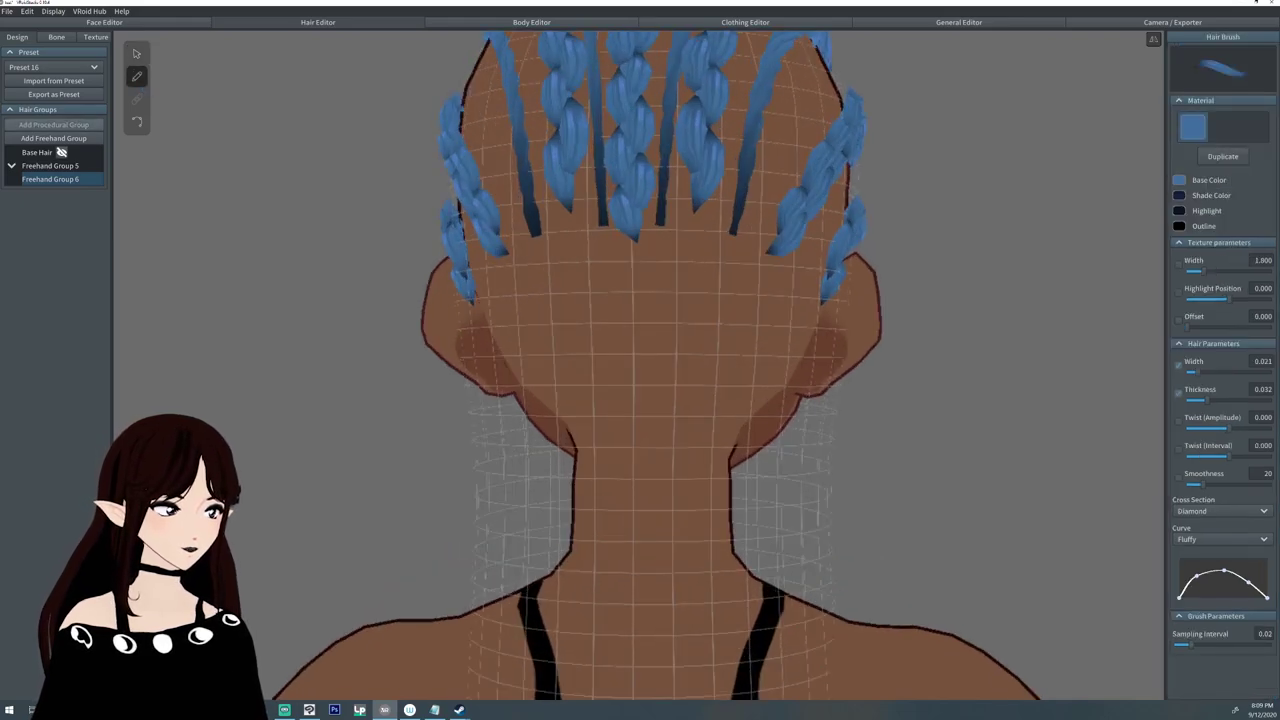
pyautogui.scroll(-3, 640, 360)
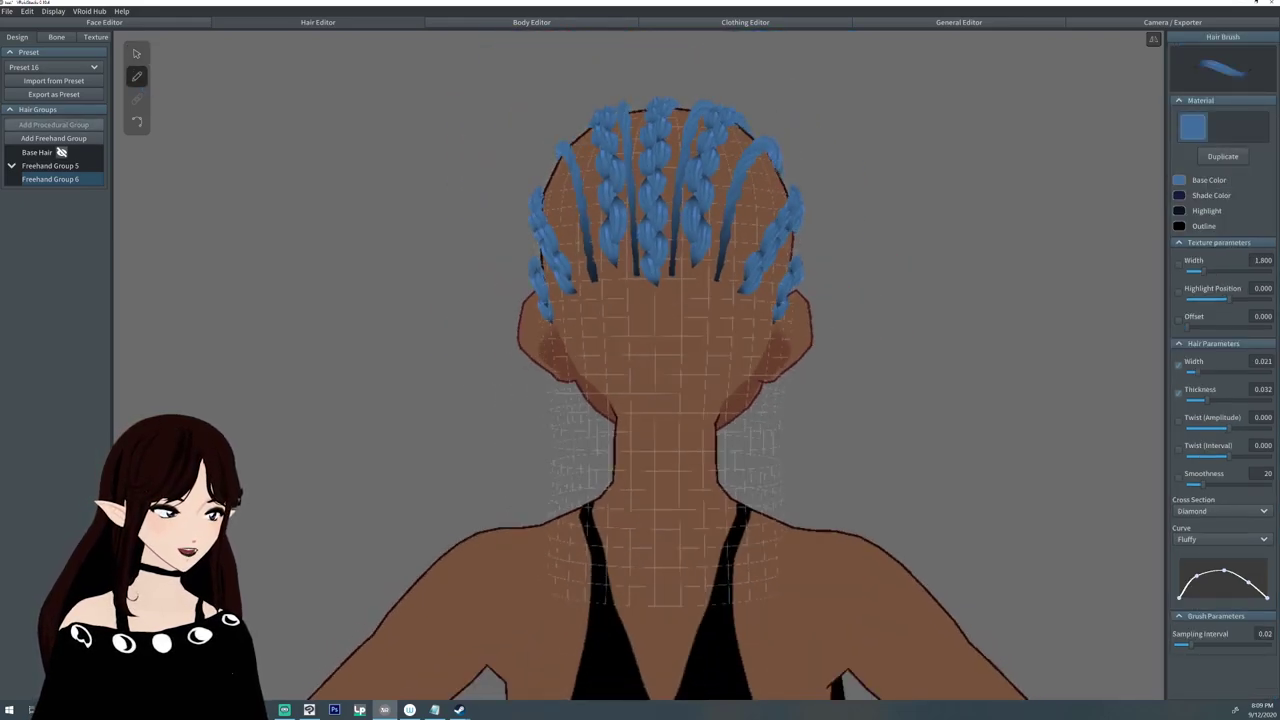
pyautogui.scroll(2, 640, 360)
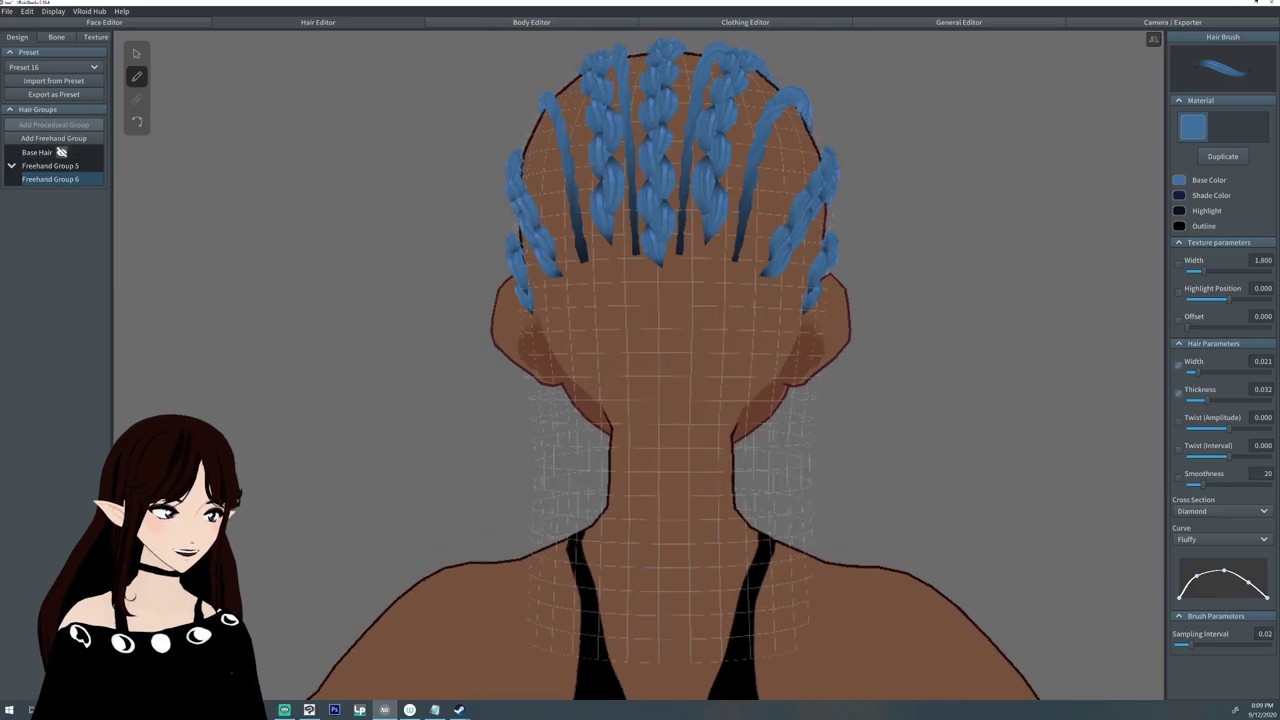
pyautogui.moveTo(640, 360); pyautogui.dragTo(662, 376, button='right')
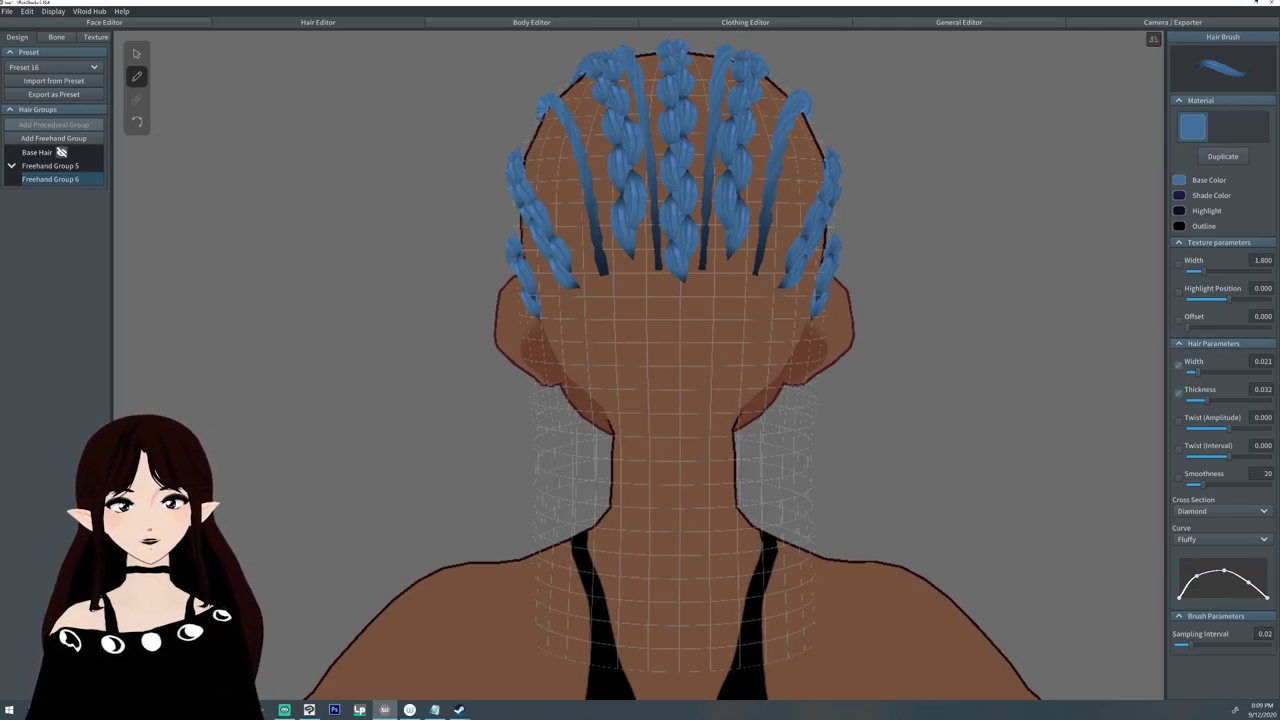
pyautogui.moveTo(640, 222); pyautogui.dragTo(627, 339)
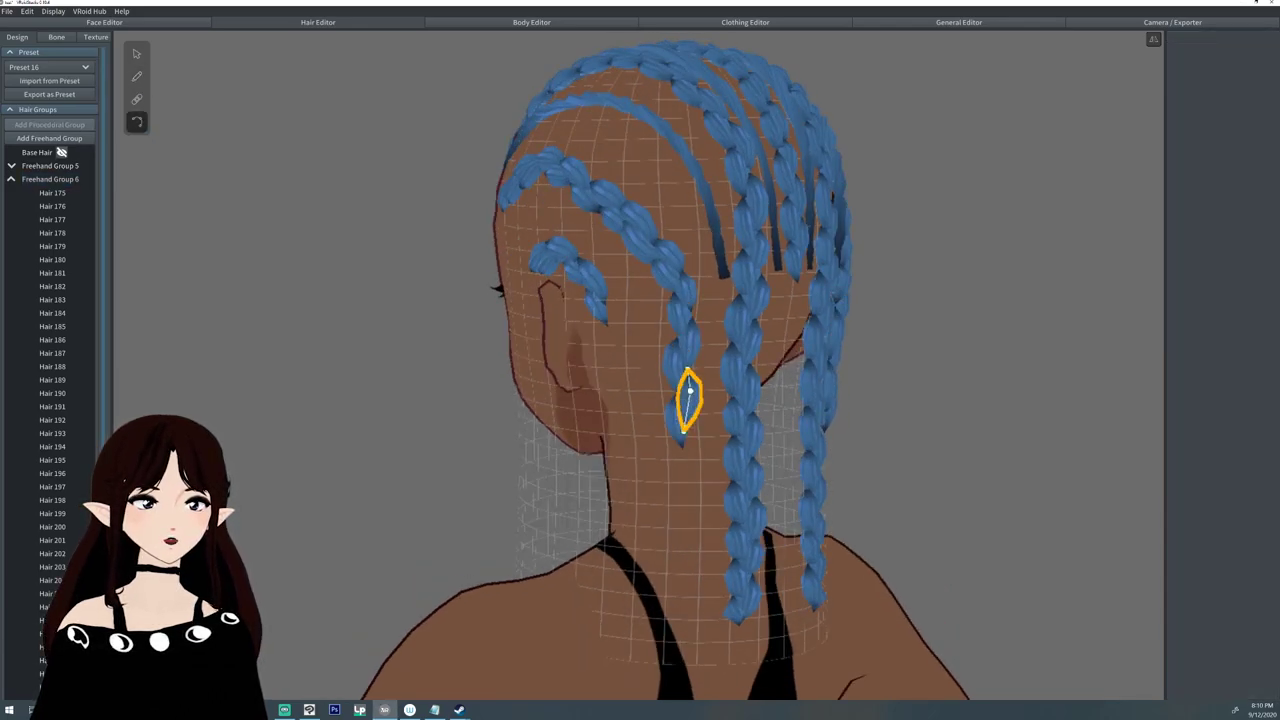
# Lengthen the side braids down toward the shoulders with more strands, adjusting a strand's end with control points.
pyautogui.moveTo(676, 468); pyautogui.dragTo(682, 534)
pyautogui.click(137, 121)
pyautogui.moveTo(676, 476); pyautogui.dragTo(682, 610)
pyautogui.click(137, 76)
pyautogui.moveTo(682, 600); pyautogui.dragTo(810, 596, button='right')
pyautogui.moveTo(690, 302); pyautogui.dragTo(693, 595)
# Set the brush's twist amplitude to -3.214 and twist interval to 0.075, and draw a hanging strand below the outer thin cornrow.
pyautogui.click(137, 54)
pyautogui.click(139, 82)
pyautogui.moveTo(699, 553)
pyautogui.mouseDown(button='right')
pyautogui.moveTo(450, 550)
pyautogui.moveTo(480, 545)
pyautogui.mouseUp(button='right')
pyautogui.moveTo(1240, 429); pyautogui.dragTo(1199, 429)
pyautogui.moveTo(1230, 457); pyautogui.dragTo(1247, 457)
pyautogui.moveTo(616, 277); pyautogui.dragTo(614, 608)
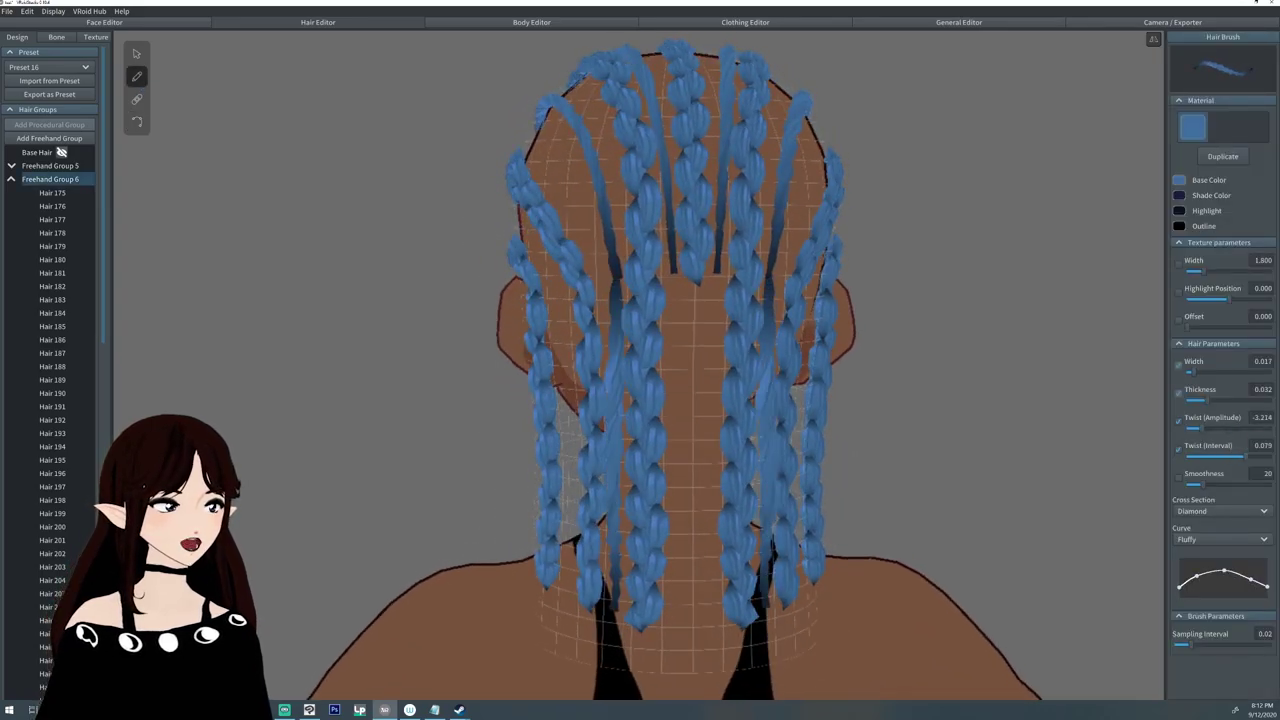
# Draw a twisted strand hanging below the inner thin cornrow beside the centre braid, and reduce the thickness of the hanging strands.
pyautogui.moveTo(674, 270); pyautogui.dragTo(671, 617)
pyautogui.click(137, 54)
pyautogui.click(675, 400)
pyautogui.moveTo(1206, 404); pyautogui.dragTo(1196, 404)
pyautogui.click(714, 400)
pyautogui.moveTo(850, 400); pyautogui.dragTo(880, 400, button='right')
pyautogui.click(688, 410)
pyautogui.click(692, 420)
pyautogui.moveTo(1206, 404); pyautogui.dragTo(1194, 404)
# Reshape the hanging strands on both sides of the centre by moving their control points downward.
pyautogui.click(137, 121)
pyautogui.moveTo(880, 400); pyautogui.dragTo(700, 400, button='right')
pyautogui.moveTo(640, 275); pyautogui.dragTo(642, 390)
pyautogui.moveTo(738, 285); pyautogui.dragTo(736, 400)
# Reset the hair brush to the Fluffy curve with twist interval 0 and twist amplitude 0, and turn off mirrored drawing.
pyautogui.click(137, 77)
pyautogui.moveTo(700, 400); pyautogui.dragTo(710, 402, button='right')
pyautogui.click(1222, 539)
pyautogui.click(1222, 567)
pyautogui.click(1262, 446)
pyautogui.write('0')
pyautogui.click(1262, 418)
pyautogui.write('0')
pyautogui.click(1154, 40)
# Continue the centre braid down the middle of the back with overlapping freehand strands, correcting one with control points.
pyautogui.moveTo(672, 270); pyautogui.dragTo(664, 325)
pyautogui.moveTo(656, 288)
pyautogui.mouseDown()
pyautogui.moveTo(676, 345)
pyautogui.moveTo(656, 412)
pyautogui.mouseUp()
pyautogui.moveTo(652, 400); pyautogui.dragTo(662, 454)
pyautogui.click(137, 121)
pyautogui.moveTo(672, 380); pyautogui.dragTo(656, 460)
pyautogui.click(137, 77)
pyautogui.moveTo(650, 436); pyautogui.dragTo(657, 552)
pyautogui.moveTo(650, 522); pyautogui.dragTo(660, 612)
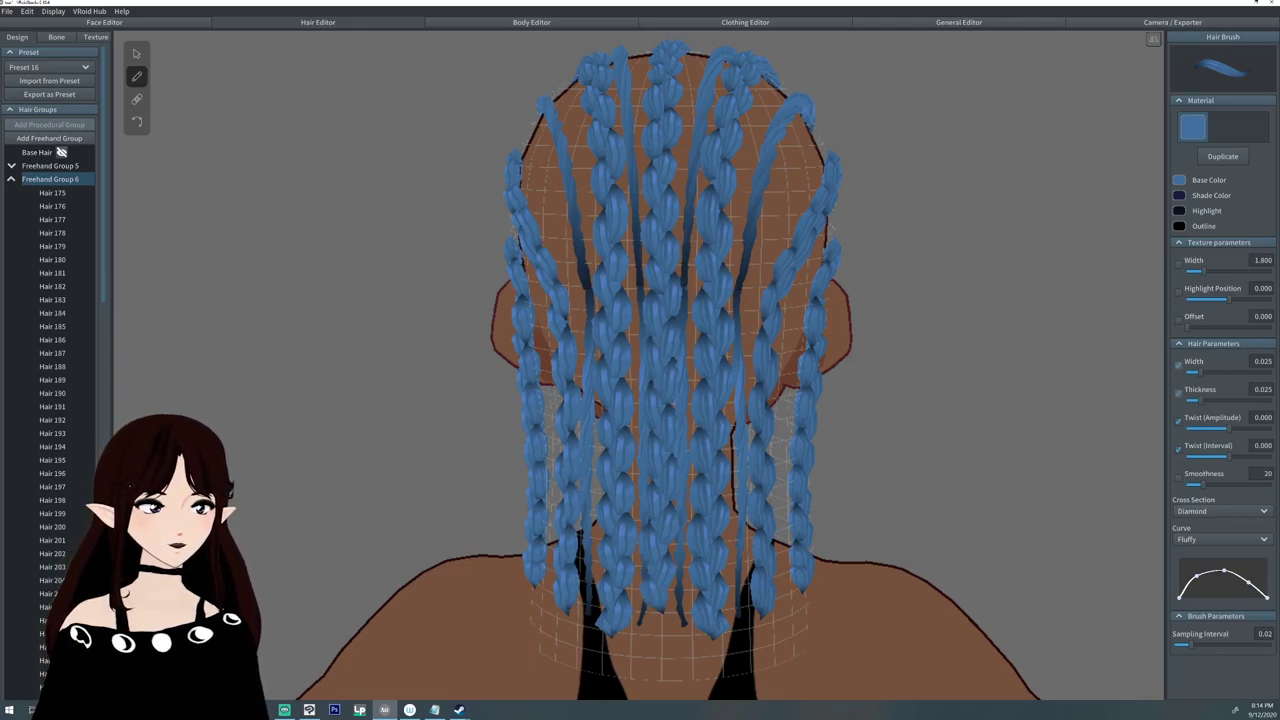
pyautogui.moveTo(677, 598); pyautogui.dragTo(659, 621)
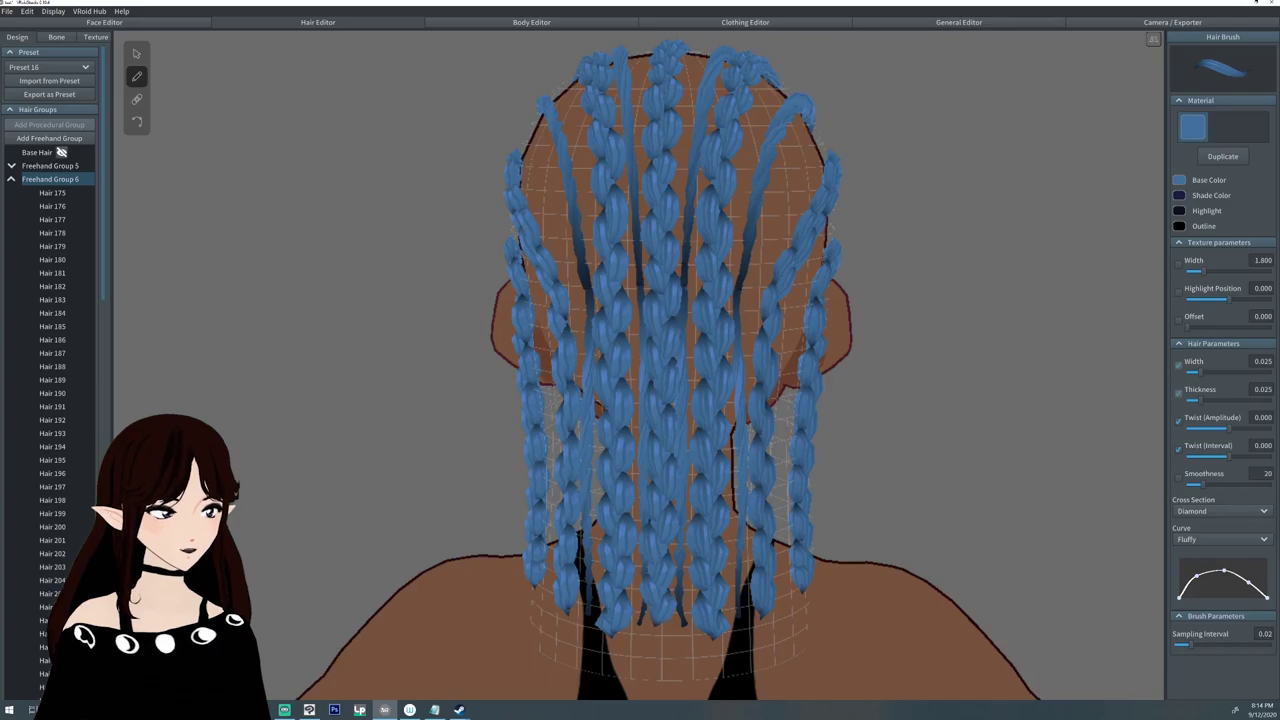
# Examine the hanging braids from the front and the side of the head.
pyautogui.moveTo(850, 360); pyautogui.dragTo(465, 364, button='right')
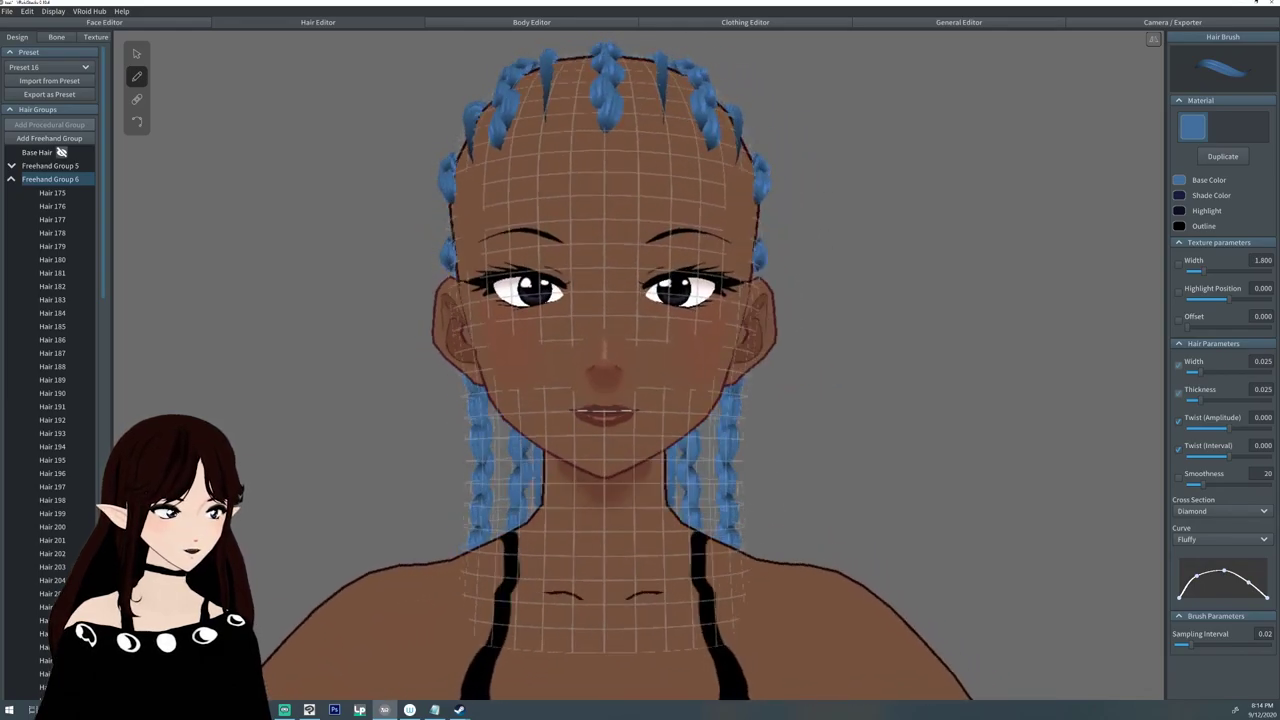
pyautogui.moveTo(611, 303); pyautogui.dragTo(631, 515, button='middle')
pyautogui.moveTo(631, 515); pyautogui.dragTo(370, 515, button='right')
pyautogui.moveTo(470, 515); pyautogui.dragTo(470, 400, button='middle')
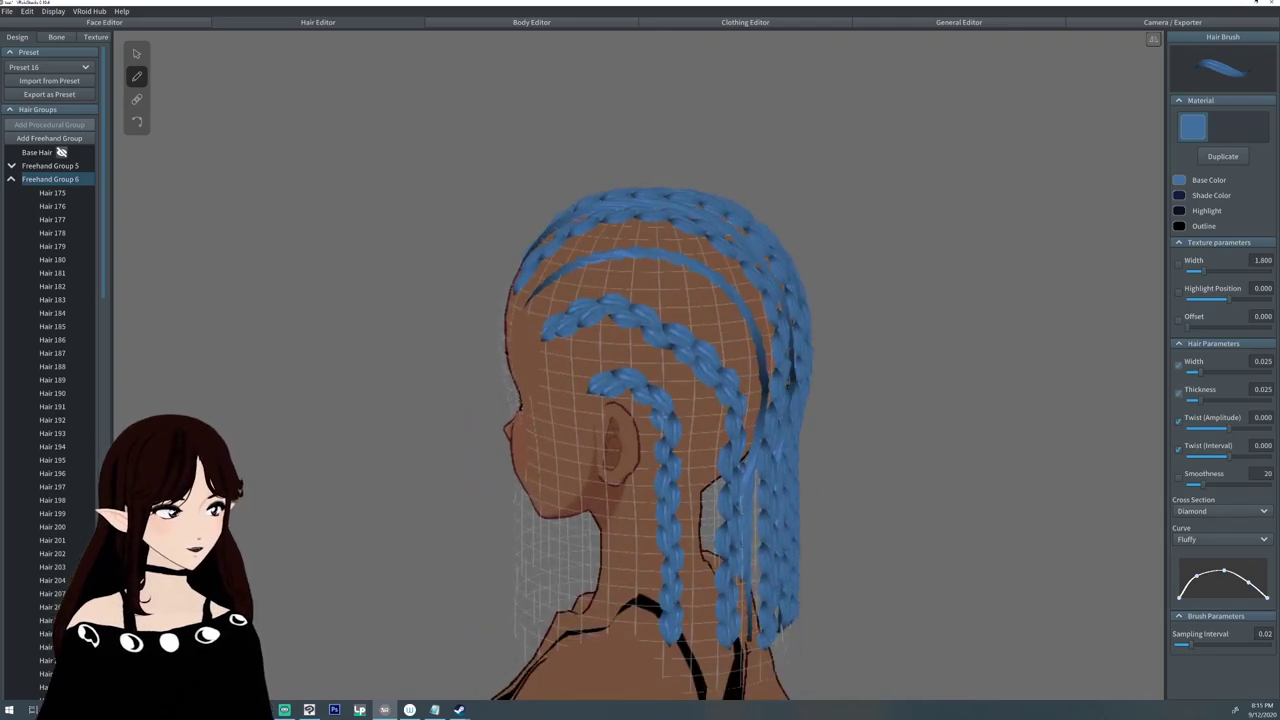
pyautogui.scroll(-2, 470, 400)
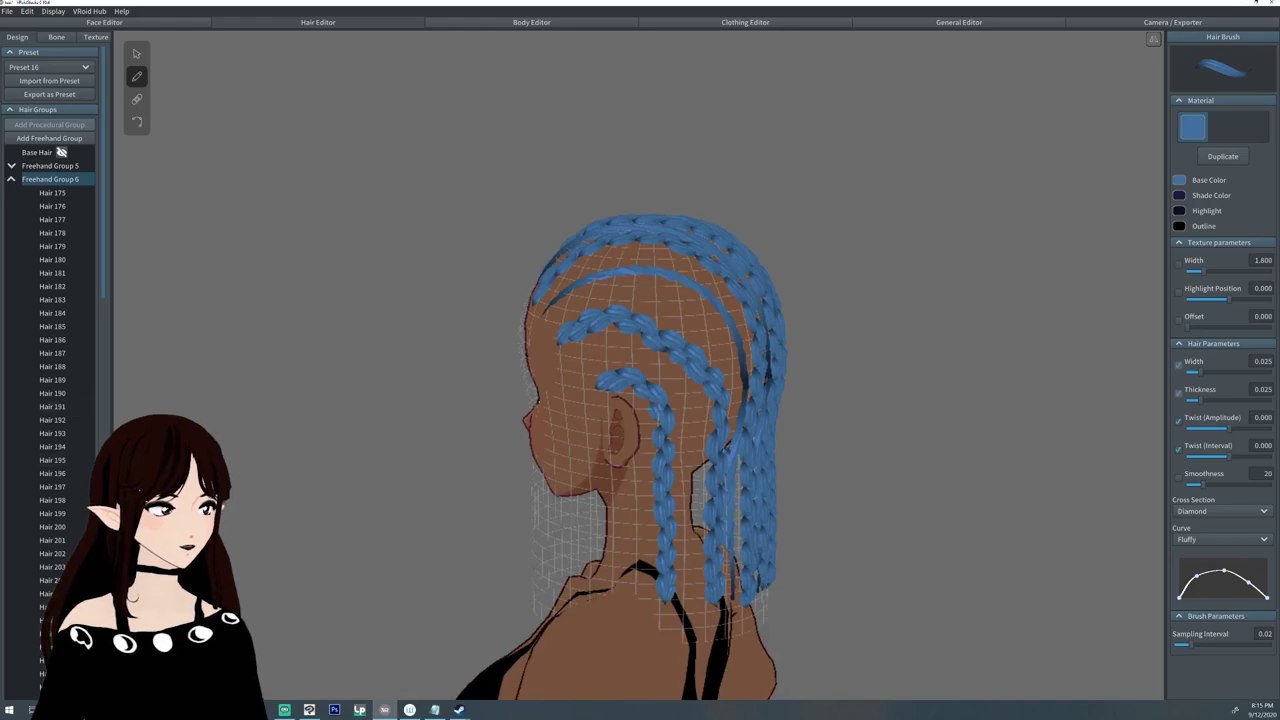
# Collapse Freehand Group 6, select Freehand Group 5, and change the hair material's base color to a near-black gray.
pyautogui.click(11, 179)
pyautogui.moveTo(640, 450); pyautogui.dragTo(800, 490, button='right')
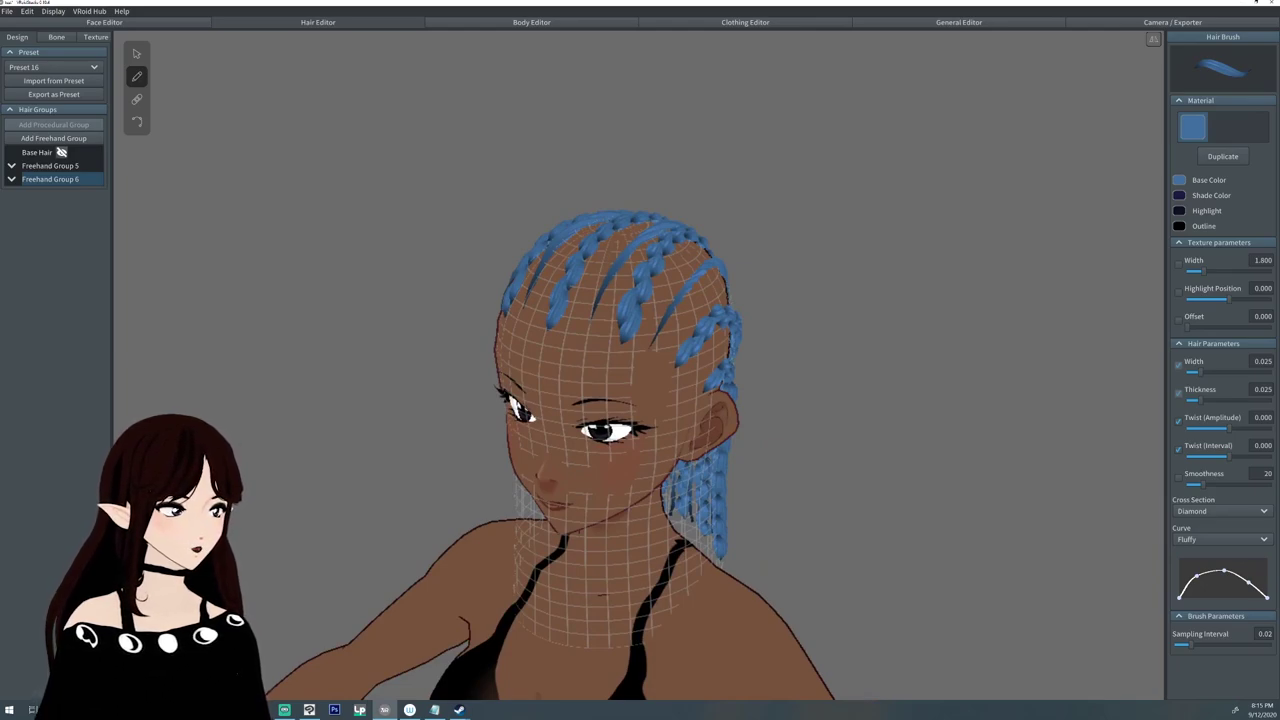
pyautogui.click(50, 166)
pyautogui.click(1179, 181)
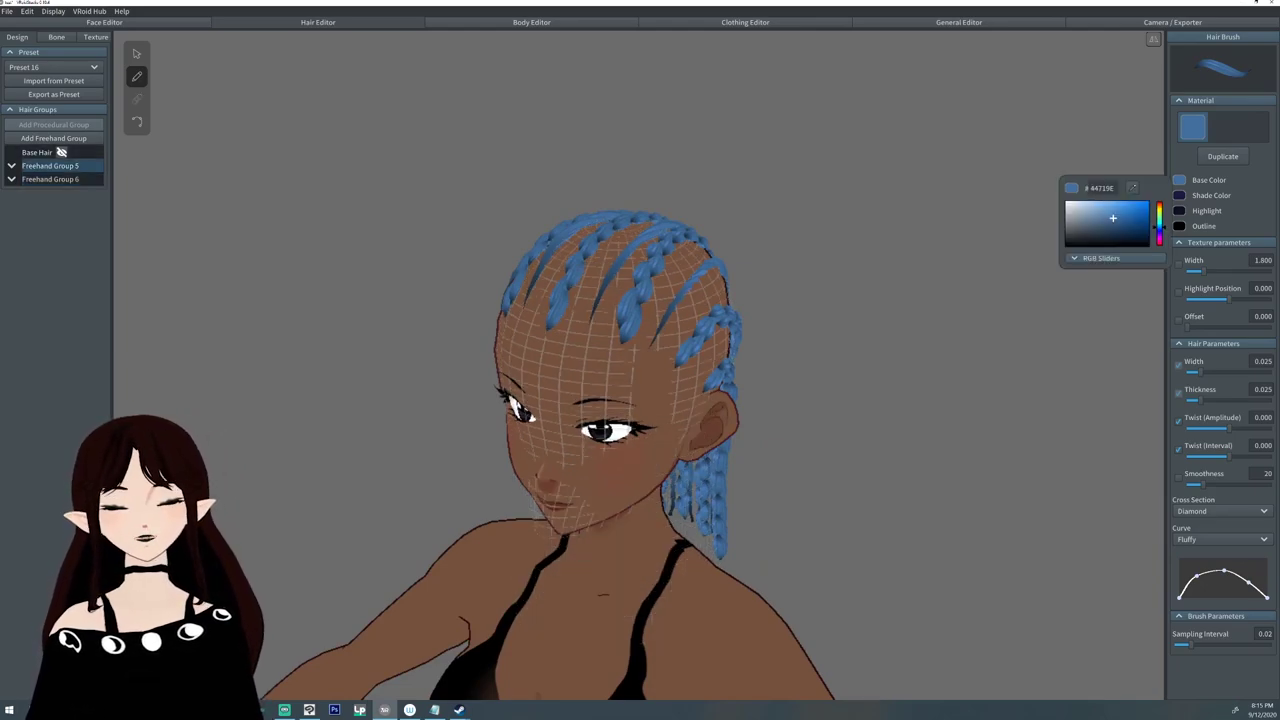
pyautogui.moveTo(1072, 227); pyautogui.dragTo(1071, 239)
pyautogui.click(1179, 196)
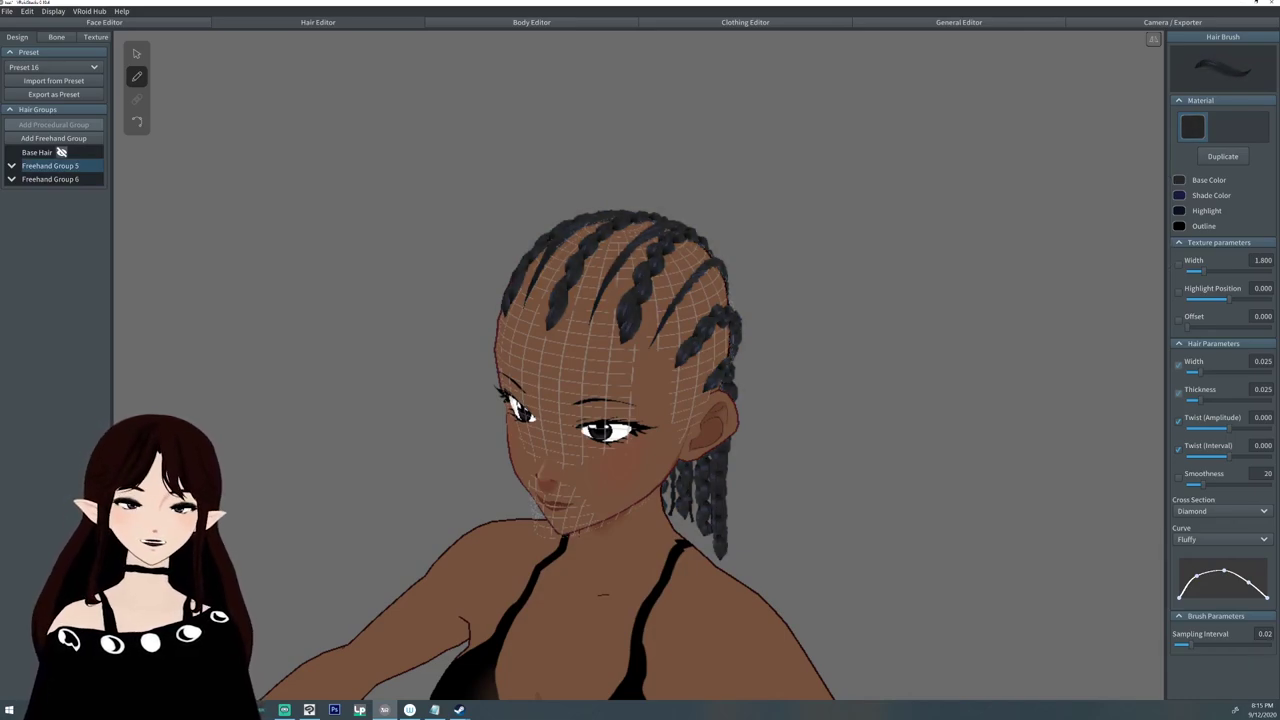
# Set the hair material's shade color to black (000000) and its highlight to the near-black 161617.
pyautogui.click(1179, 196)
pyautogui.click(1074, 262)
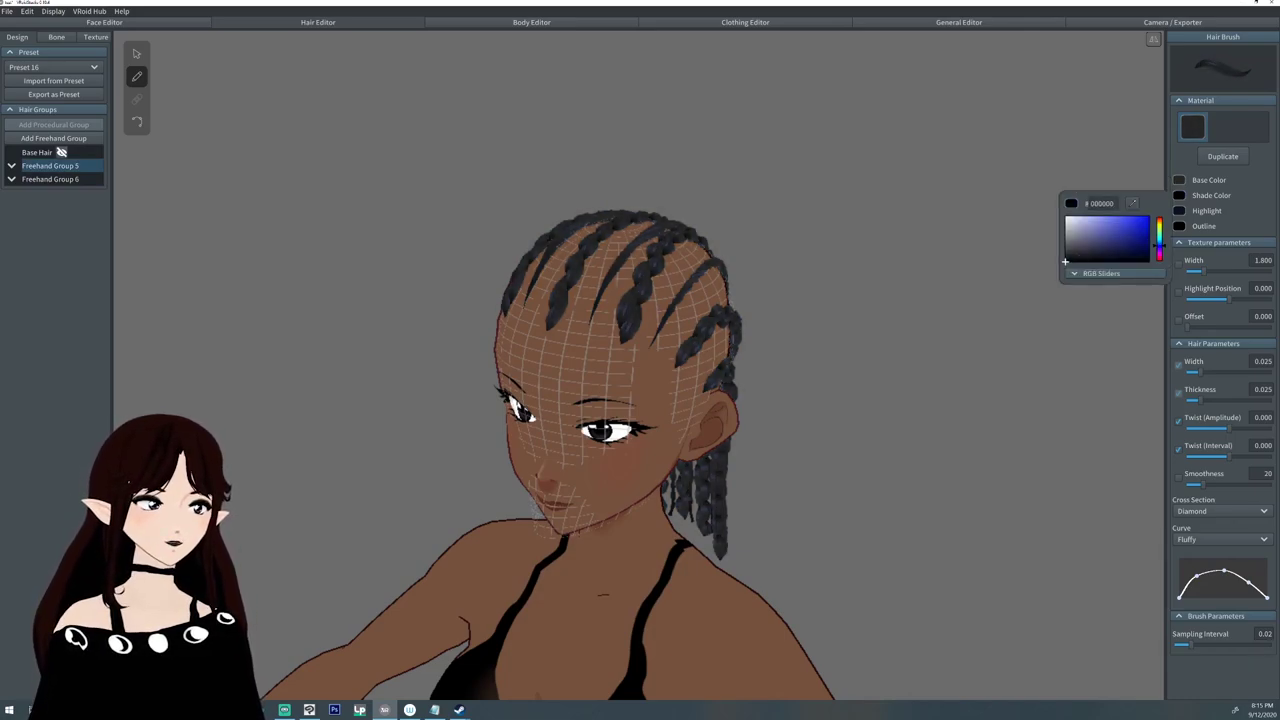
pyautogui.click(1179, 210)
pyautogui.click(1073, 267)
pyautogui.moveTo(1065, 270); pyautogui.dragTo(1065, 273)
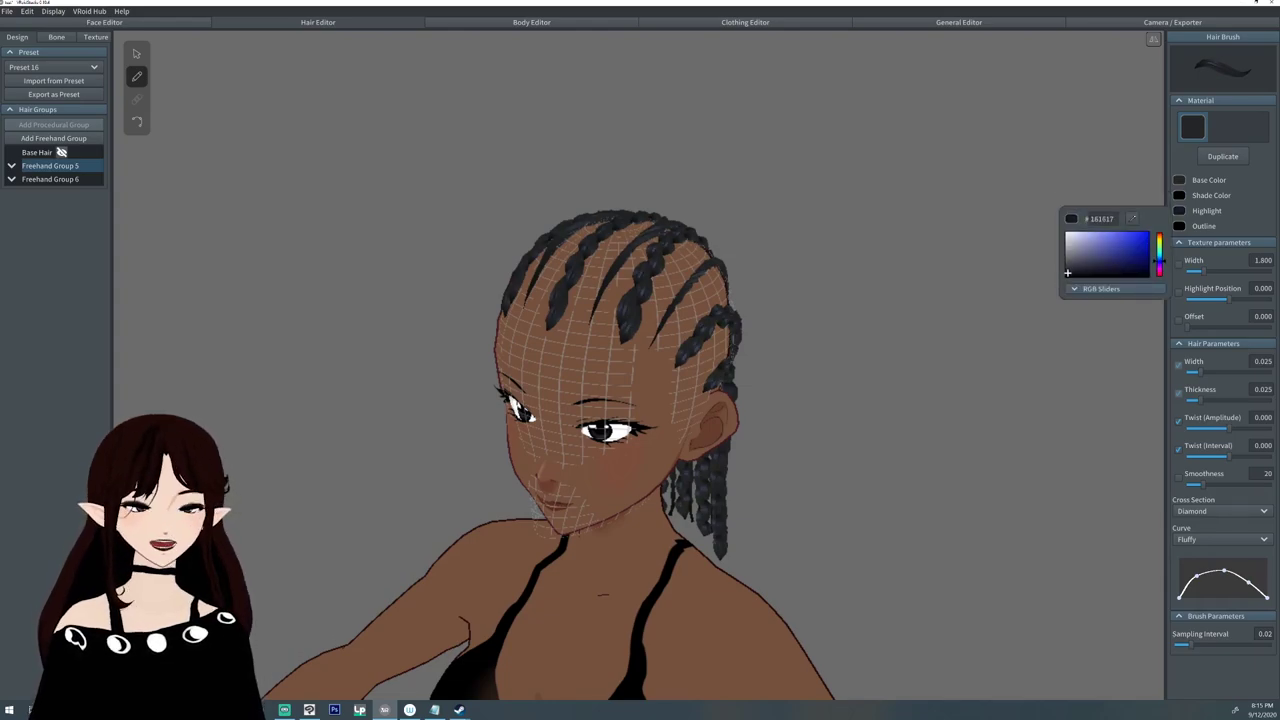
pyautogui.click(980, 340)
# Duplicate the dark hair material and set the copy's base color to blue 2F59B6.
pyautogui.moveTo(900, 380); pyautogui.dragTo(485, 385, button='right')
pyautogui.moveTo(485, 385); pyautogui.dragTo(464, 317, button='middle')
pyautogui.click(1222, 156)
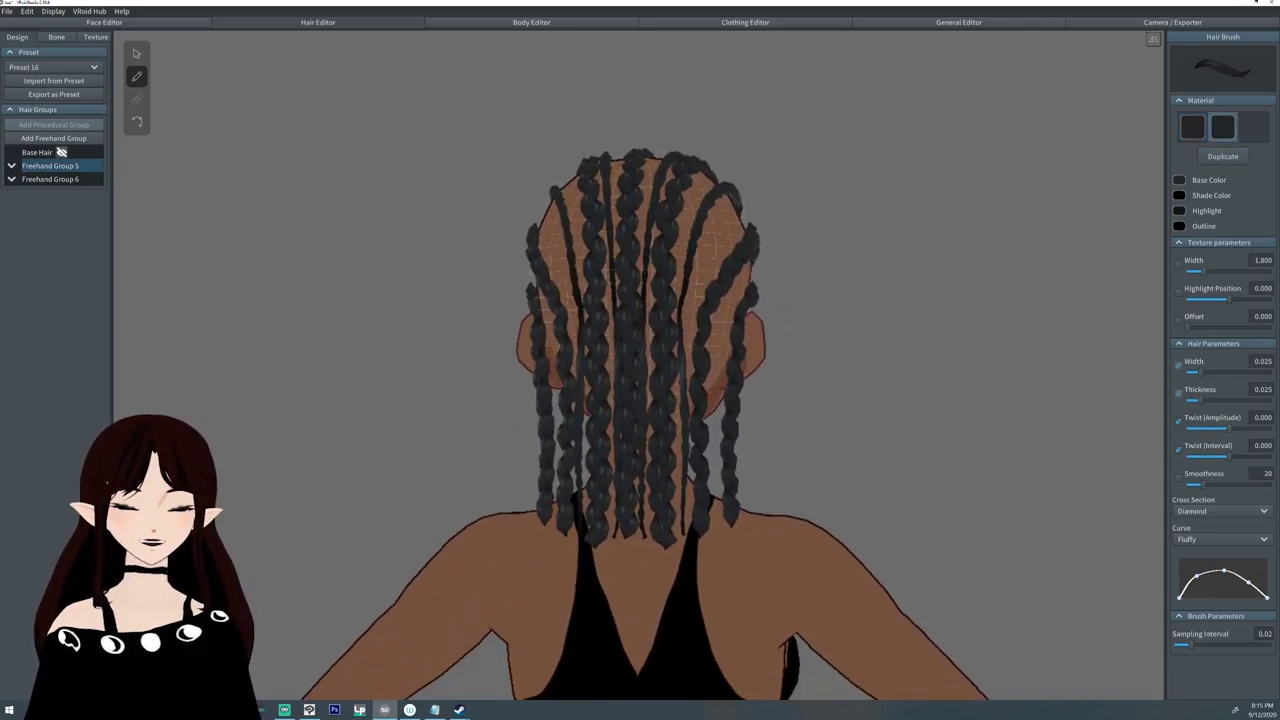
pyautogui.click(1179, 181)
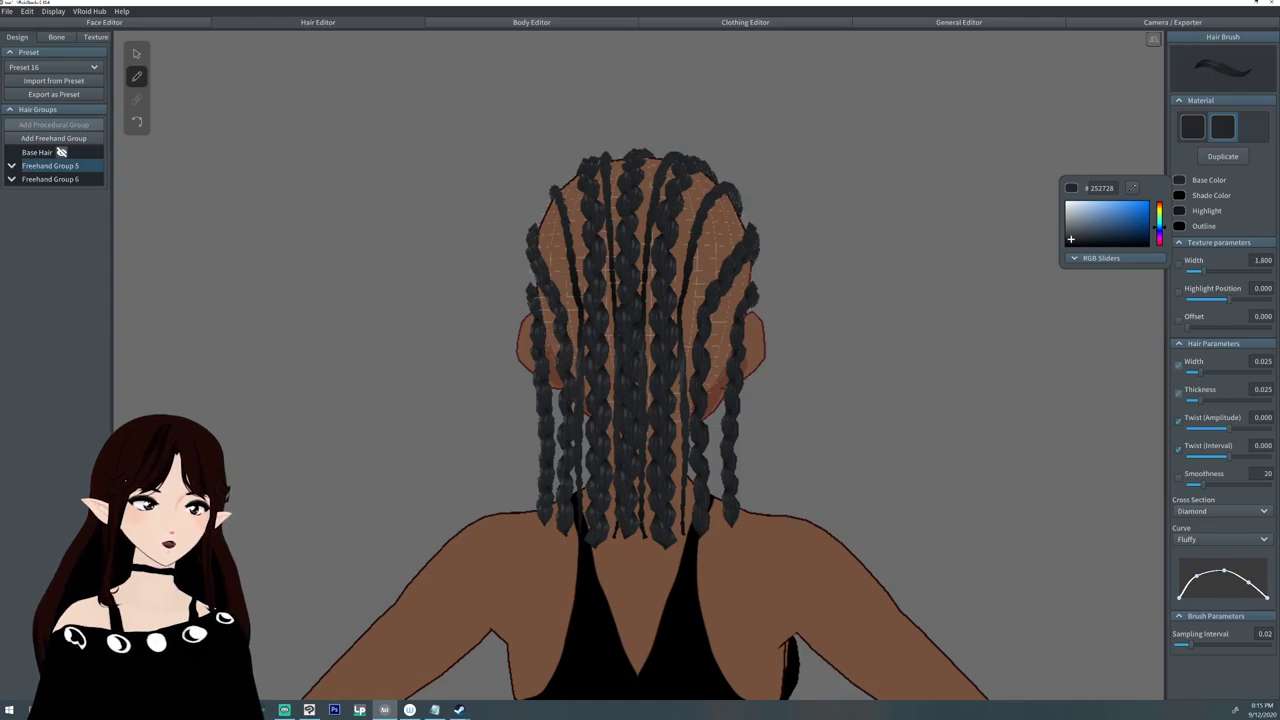
pyautogui.moveTo(1160, 228)
pyautogui.mouseDown()
pyautogui.moveTo(1160, 203)
pyautogui.moveTo(1160, 229)
pyautogui.mouseUp()
pyautogui.click(1127, 212)
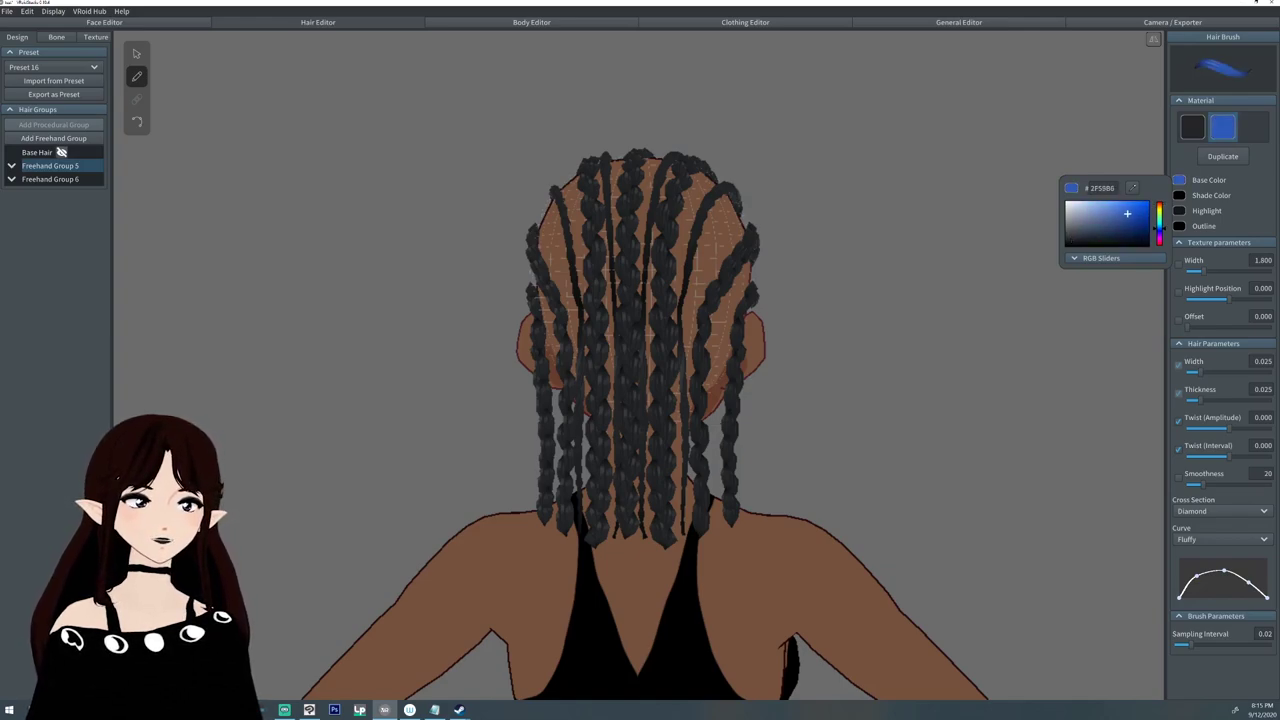
pyautogui.press('Escape')
# Assign the blue material strand by strand to the hanging sections of the braids behind the head.
pyautogui.moveTo(640, 440); pyautogui.dragTo(636, 357, button='middle')
pyautogui.moveTo(636, 357); pyautogui.dragTo(590, 357, button='right')
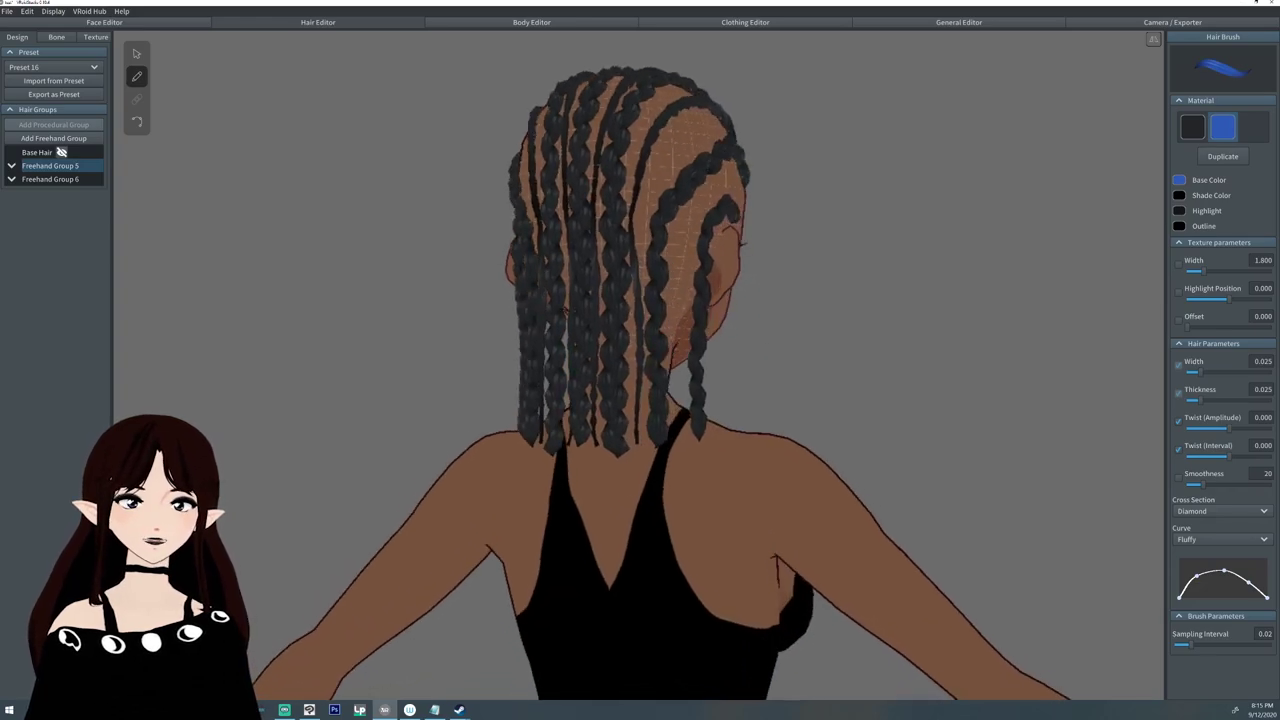
pyautogui.click(137, 54)
pyautogui.click(655, 335)
pyautogui.click(651, 336)
pyautogui.click(1220, 75)
pyautogui.click(660, 346)
pyautogui.click(1220, 75)
pyautogui.click(652, 370)
pyautogui.click(662, 381)
pyautogui.click(1220, 75)
pyautogui.click(655, 400)
pyautogui.click(1220, 75)
pyautogui.click(661, 412)
pyautogui.click(1220, 75)
# In Freehand Group 6, switch the uppermost blue strands of the back braids to the dark material so the blue begins lower.
pyautogui.click(11, 166)
pyautogui.click(50, 179)
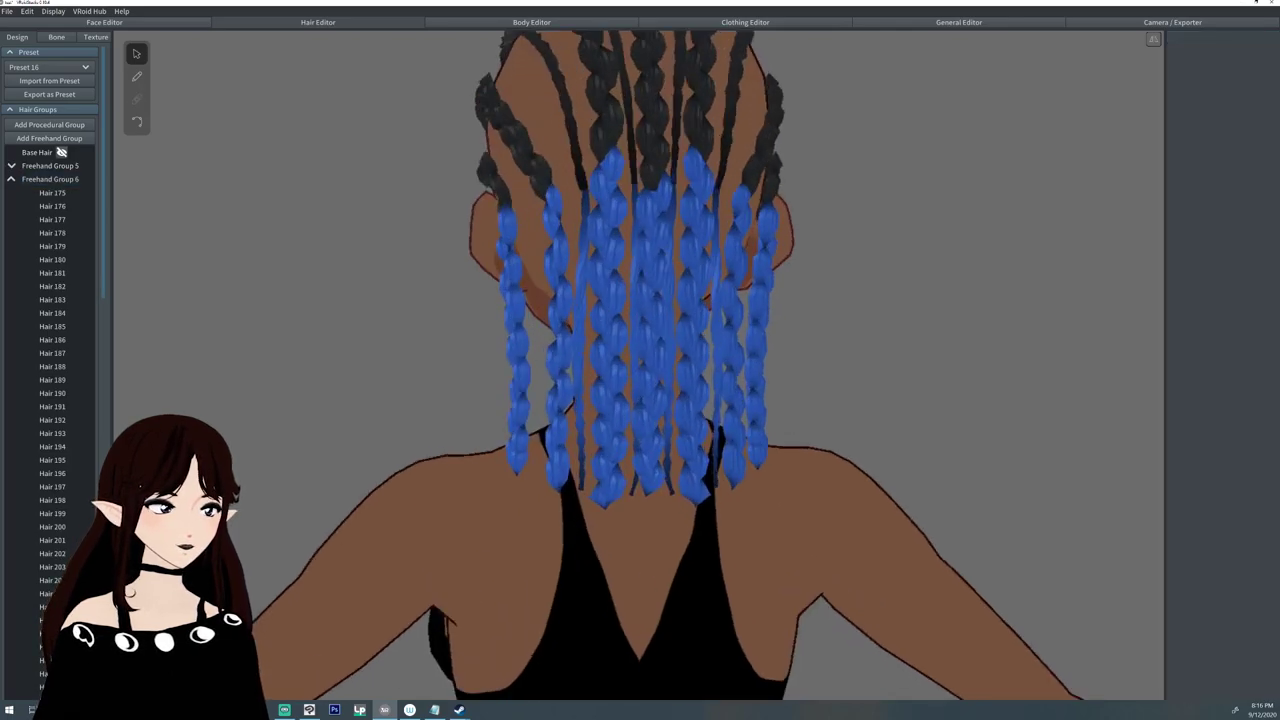
pyautogui.scroll(-10, 74, 512)
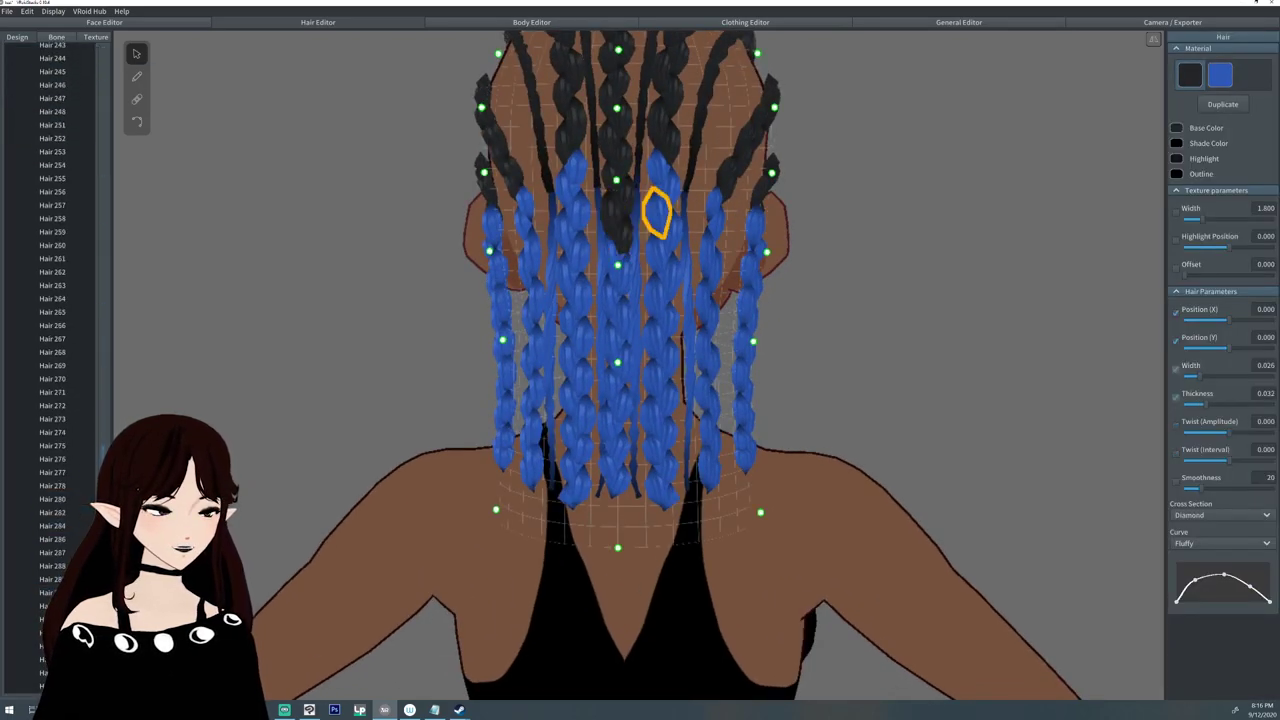
pyautogui.click(52, 459)
pyautogui.click(636, 270)
pyautogui.click(1190, 75)
pyautogui.click(600, 270)
pyautogui.click(1190, 75)
pyautogui.click(550, 280)
pyautogui.click(1190, 75)
pyautogui.click(577, 212)
pyautogui.click(1190, 75)
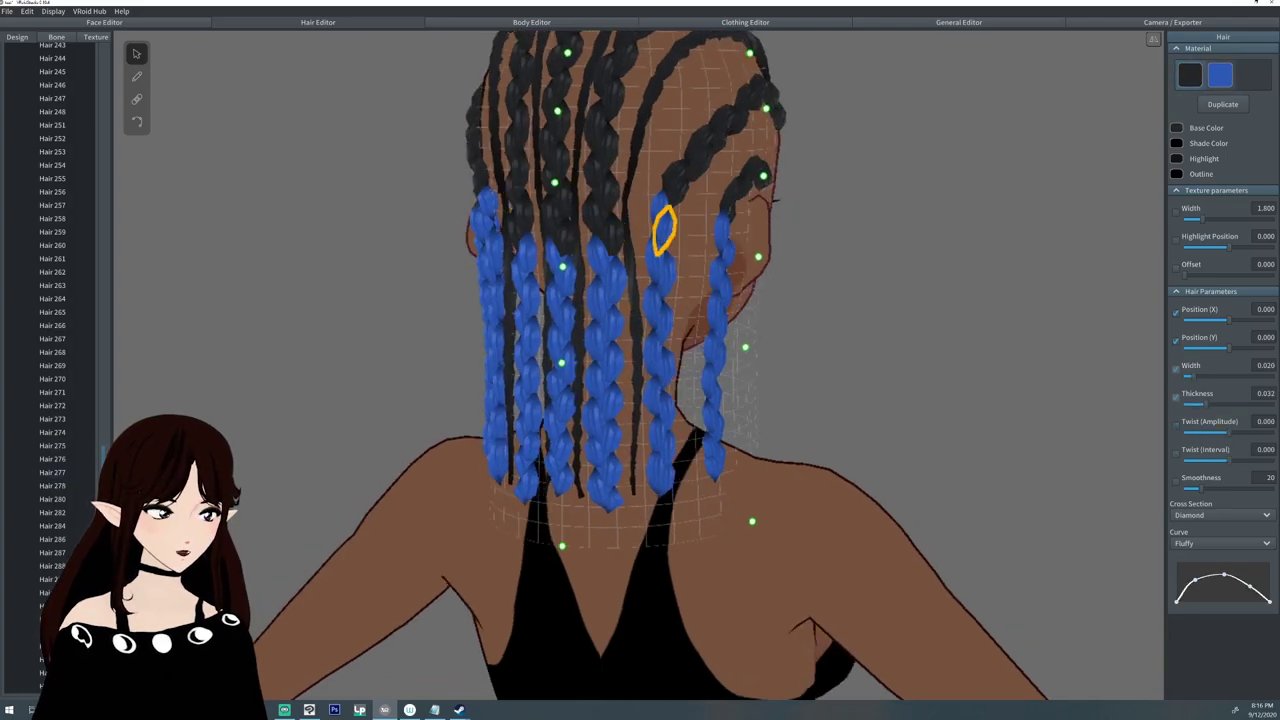
pyautogui.click(52, 58)
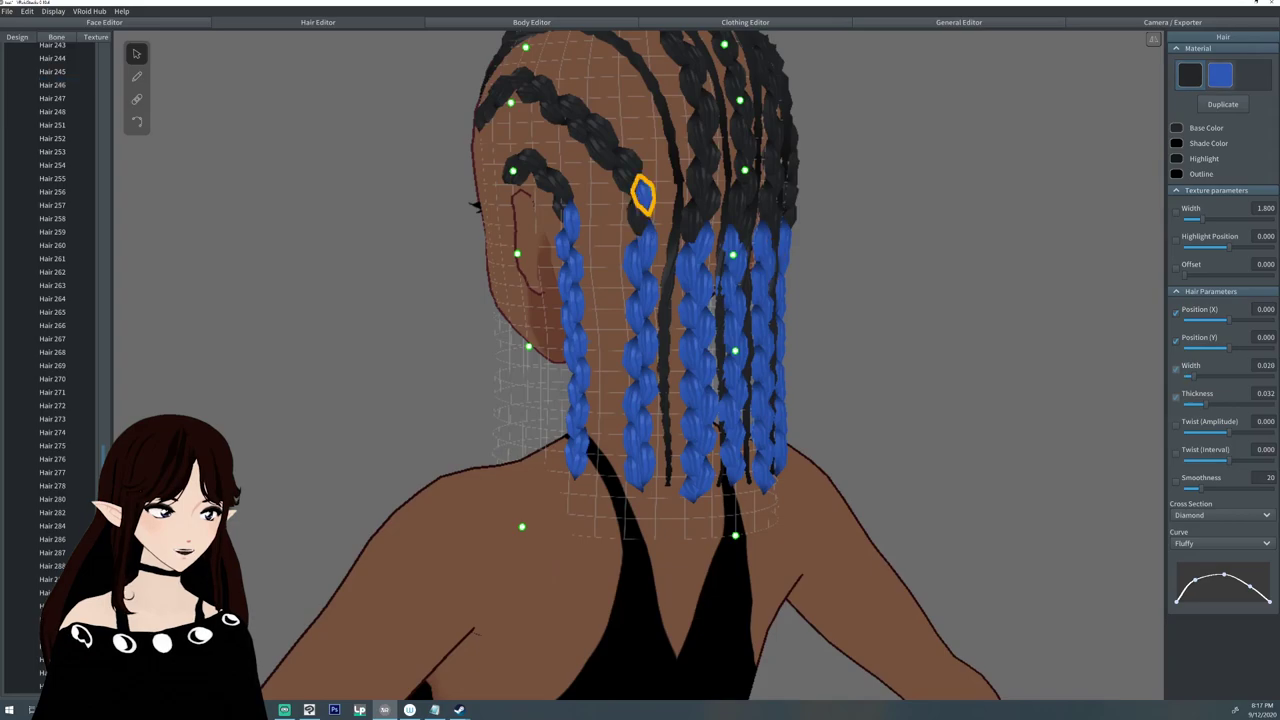
pyautogui.moveTo(960, 300); pyautogui.dragTo(800, 300, button='right')
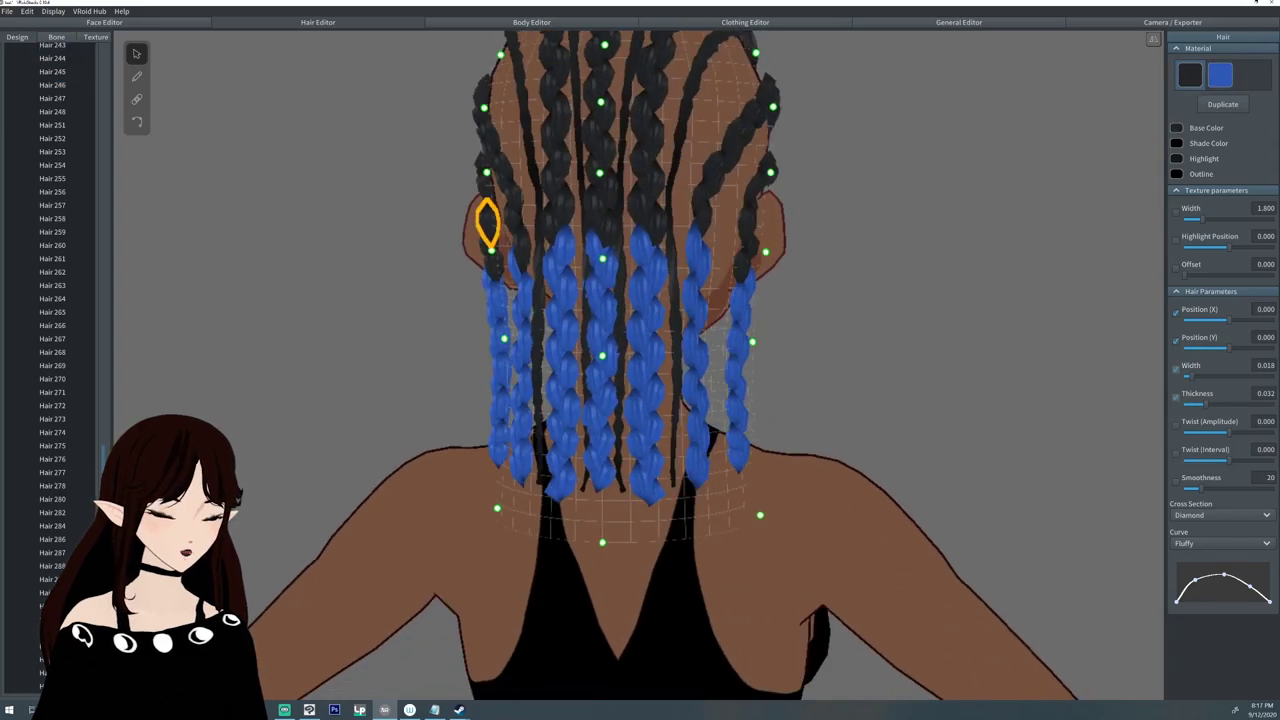
# Apply the dark material to the upper hanging strands of the braid behind the character's right ear.
pyautogui.click(880, 300)
pyautogui.scroll(-3, 880, 300)
pyautogui.moveTo(880, 300)
pyautogui.mouseDown(button='right')
pyautogui.moveTo(490, 300)
pyautogui.moveTo(858, 300)
pyautogui.mouseUp(button='right')
pyautogui.scroll(3, 858, 300)
pyautogui.click(703, 305)
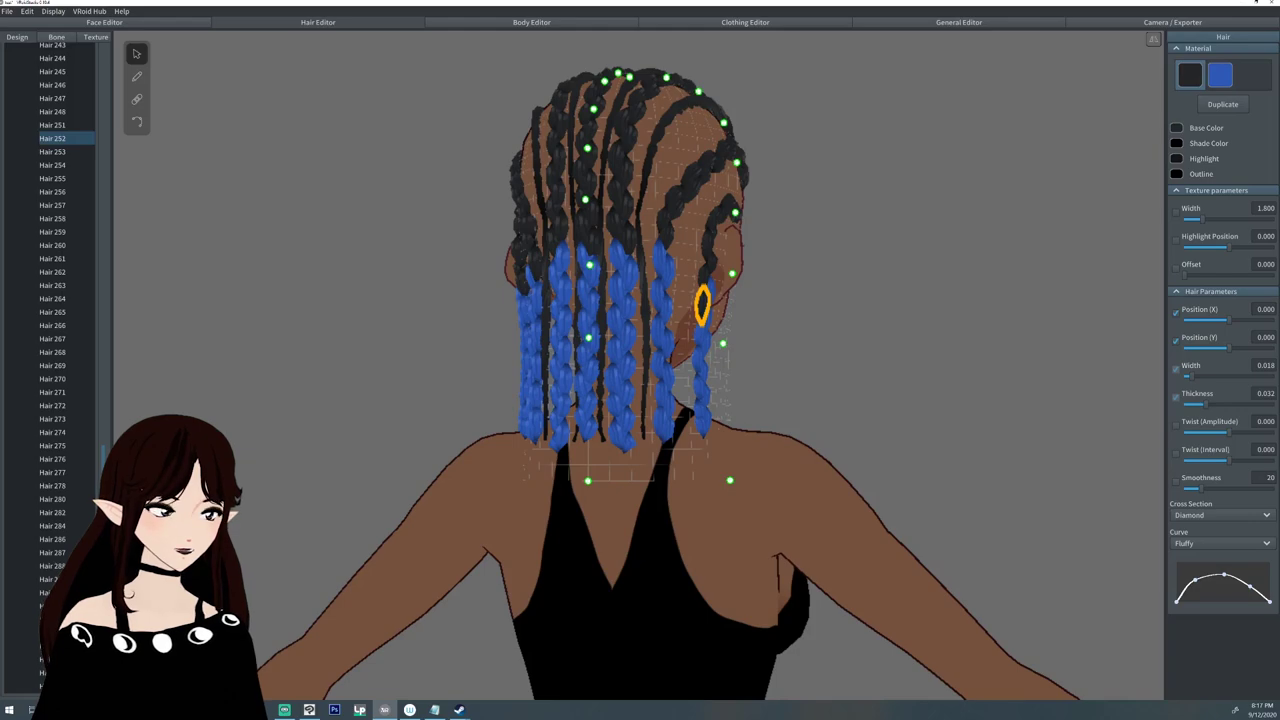
pyautogui.click(709, 290)
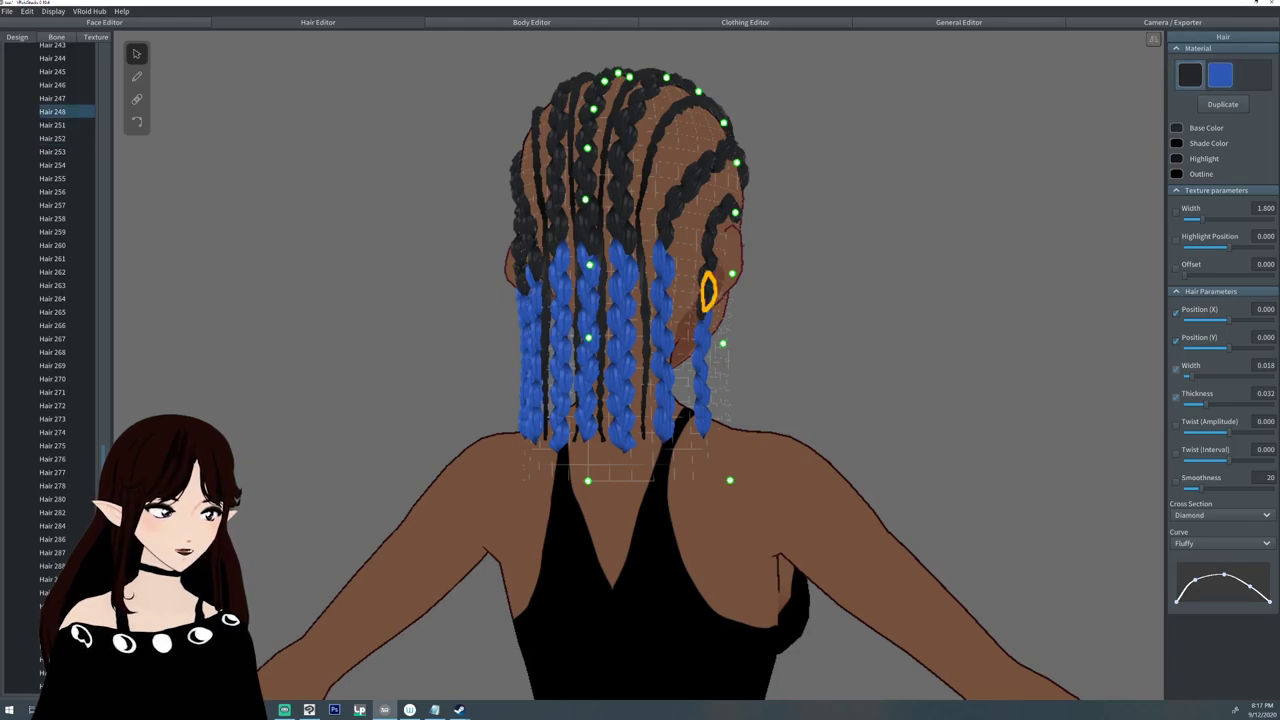
pyautogui.click(706, 322)
pyautogui.click(1220, 75)
pyautogui.click(1190, 75)
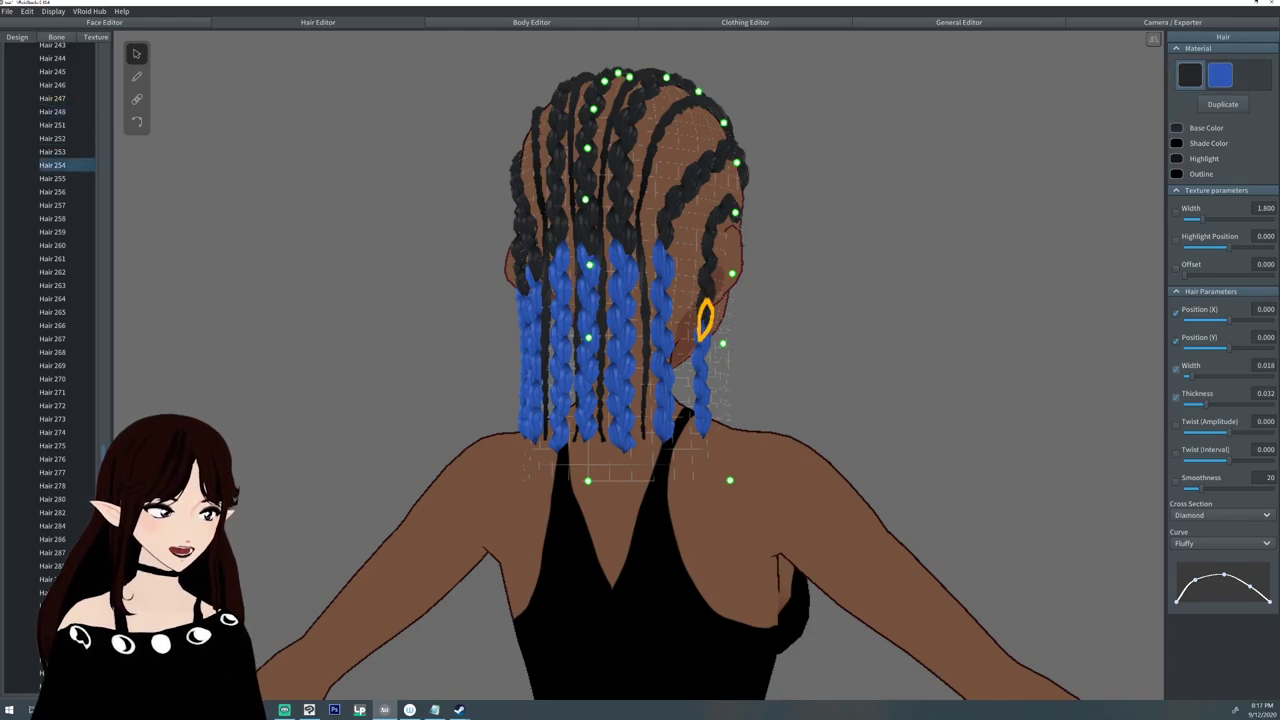
# Apply the dark material to the matching upper strands of the braid behind the character's left ear.
pyautogui.moveTo(700, 320); pyautogui.dragTo(860, 330, button='right')
pyautogui.click(54, 152)
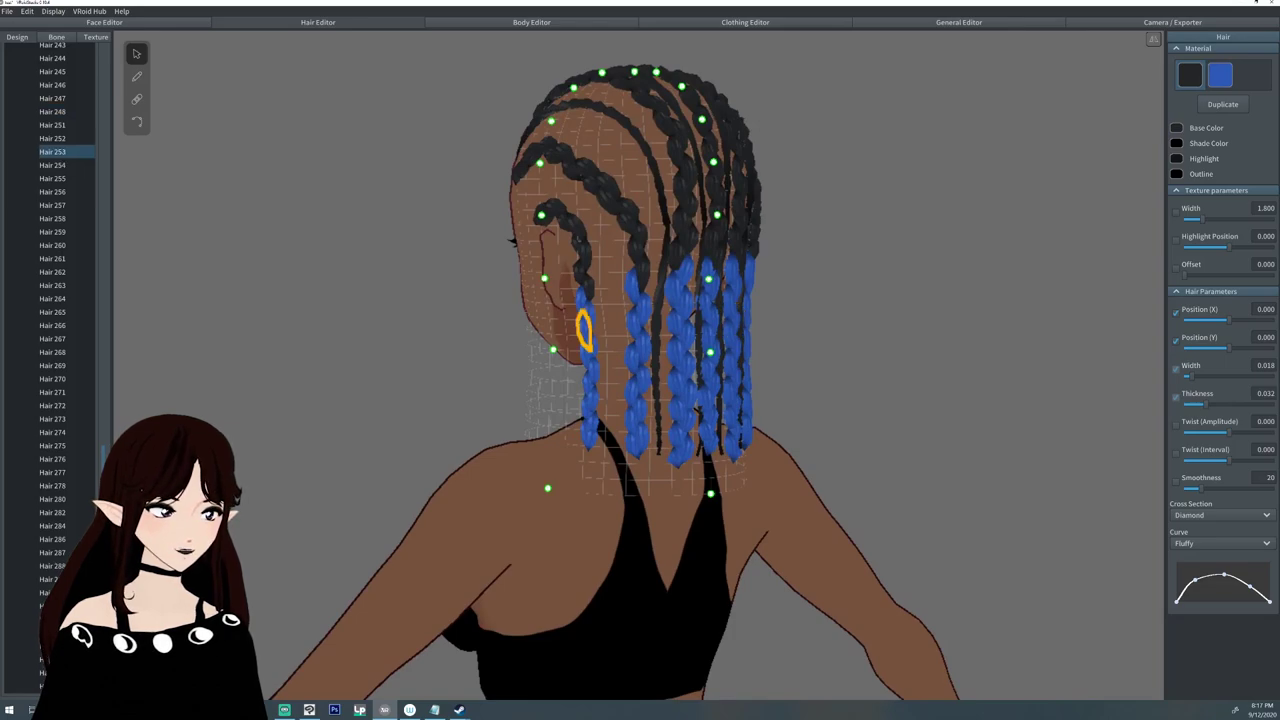
pyautogui.click(54, 125)
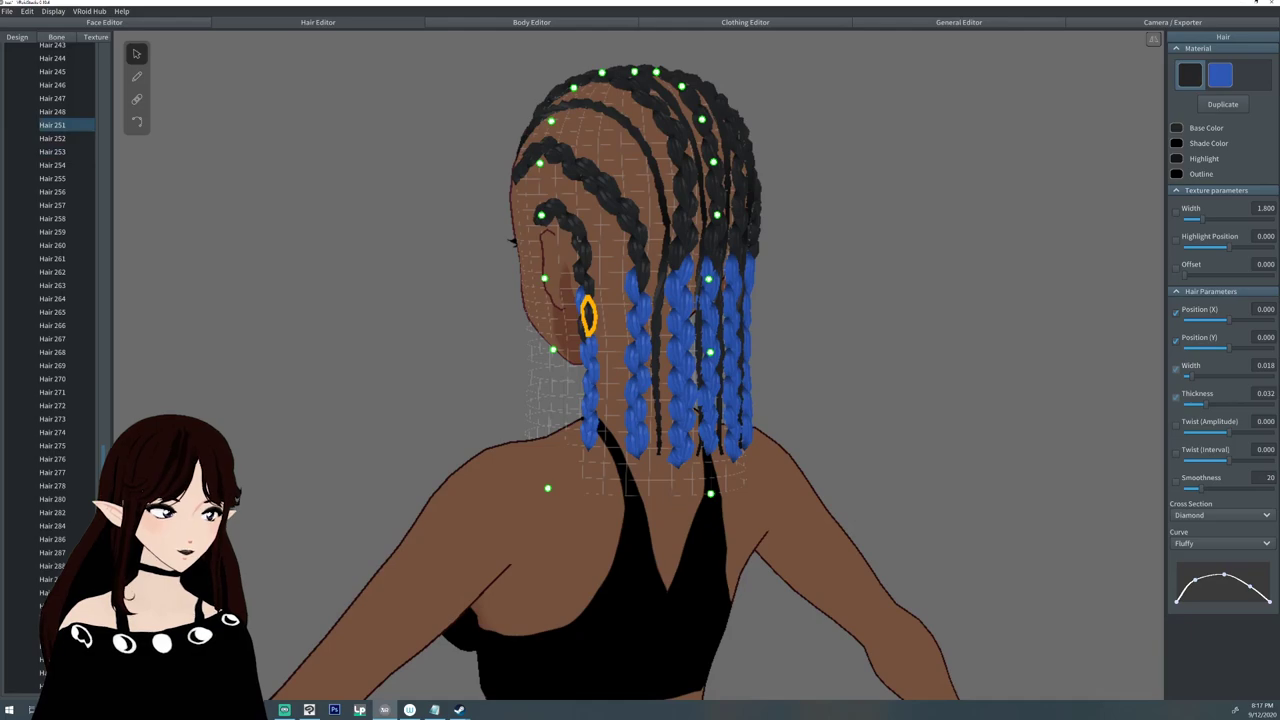
pyautogui.click(53, 98)
pyautogui.click(1190, 75)
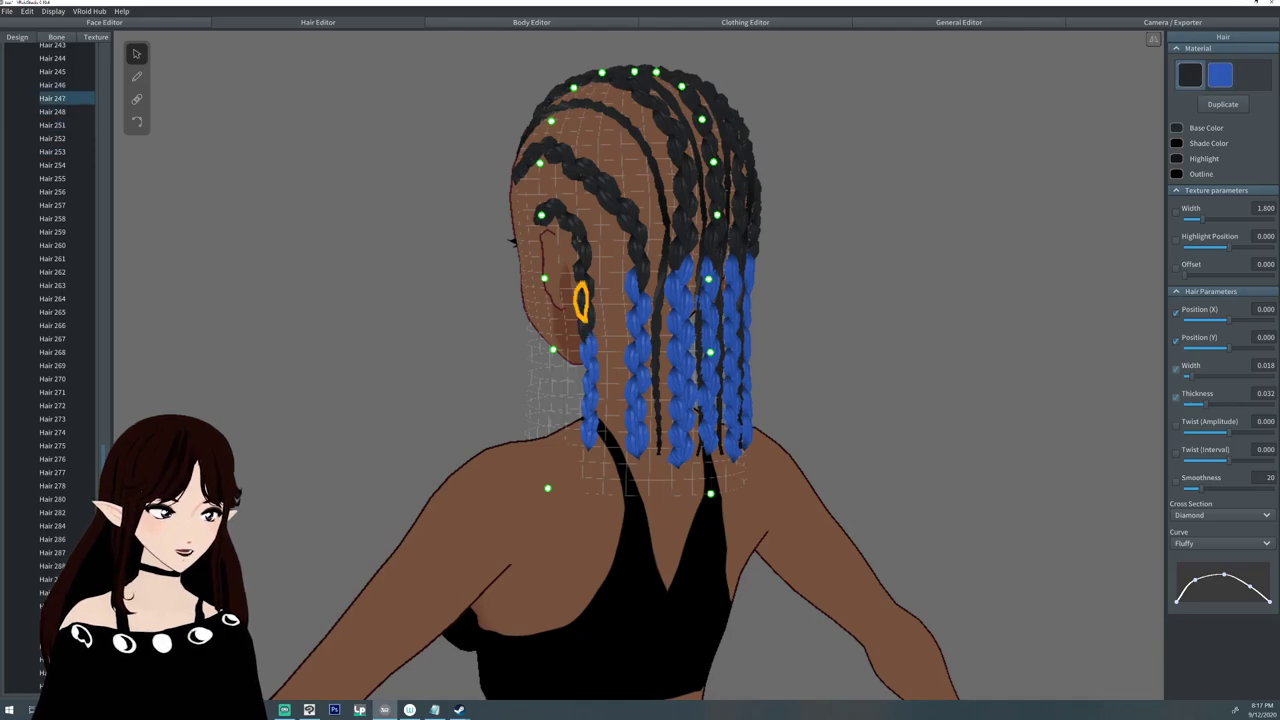
# Open the face skin texture in the Face Editor and add a new layer to it.
pyautogui.click(930, 225)
pyautogui.moveTo(480, 400); pyautogui.dragTo(860, 400, button='right')
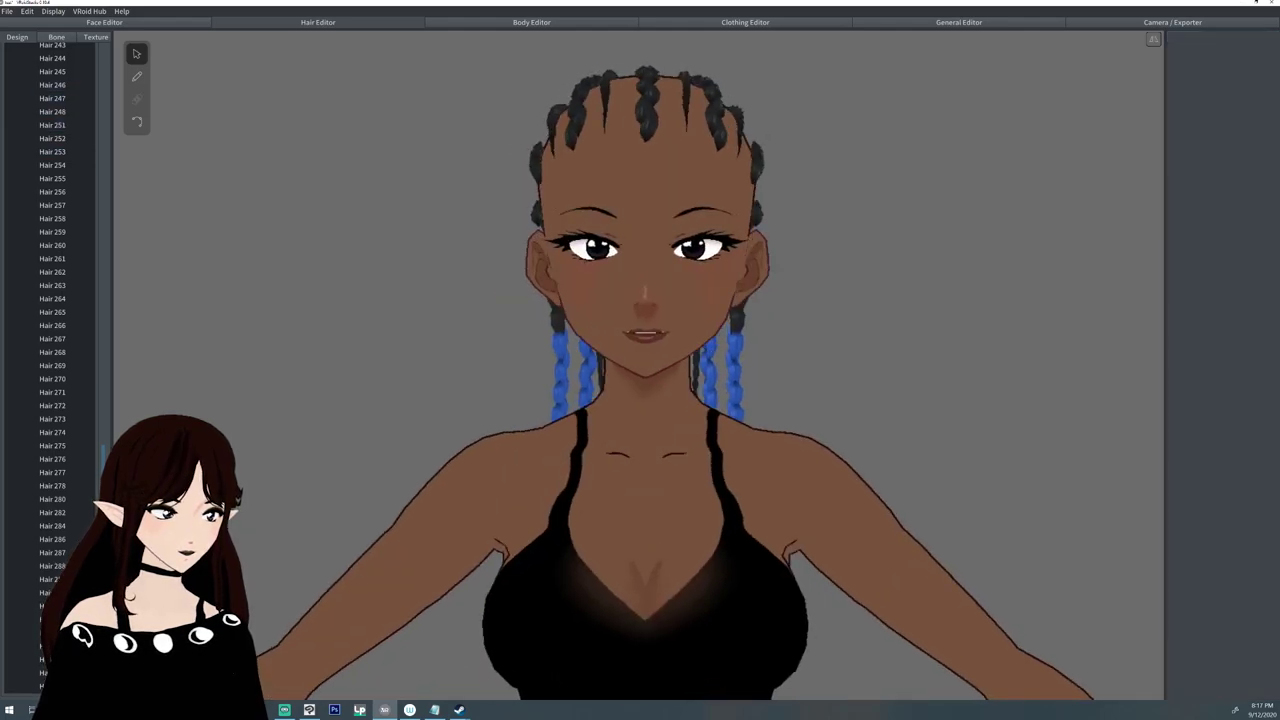
pyautogui.scroll(-2, 640, 365)
pyautogui.click(104, 22)
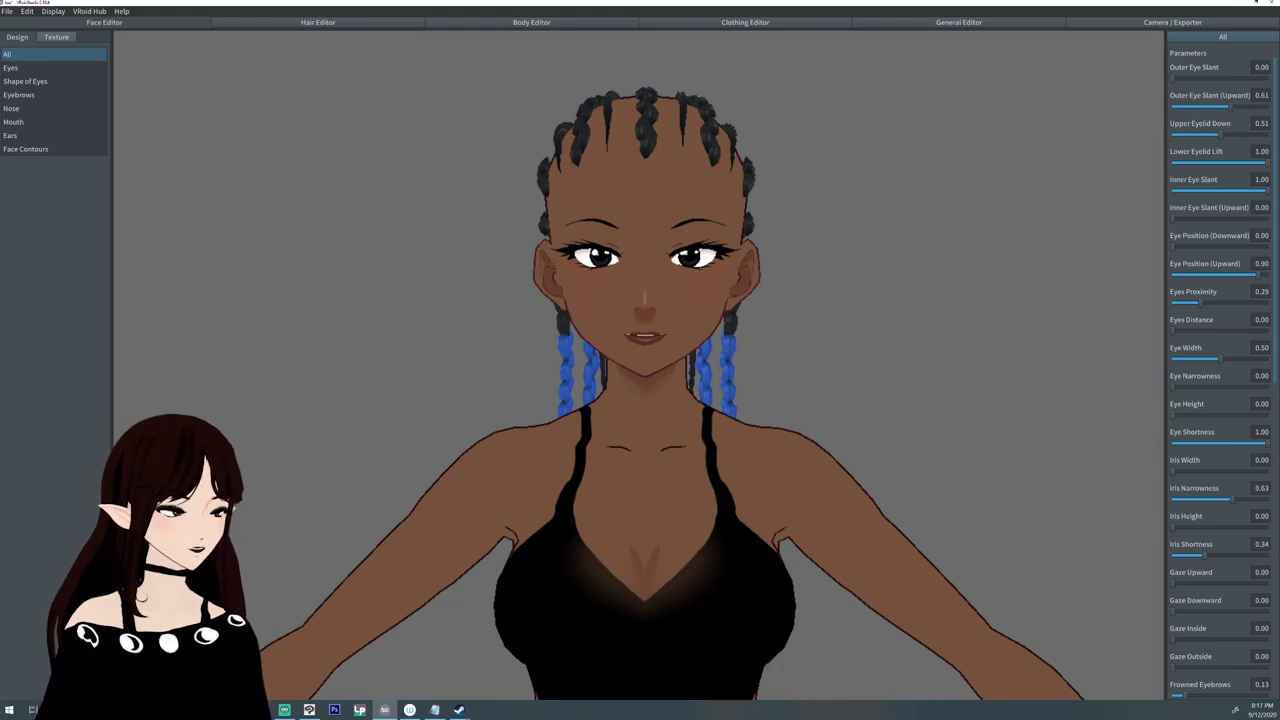
pyautogui.click(56, 37)
pyautogui.click(98, 330)
pyautogui.click(56, 361)
# Set the texture brush to black and paint slanted strokes of width 13 and 8 at the centre hairline, forming a V.
pyautogui.moveTo(400, 230); pyautogui.dragTo(400, 330, button='right')
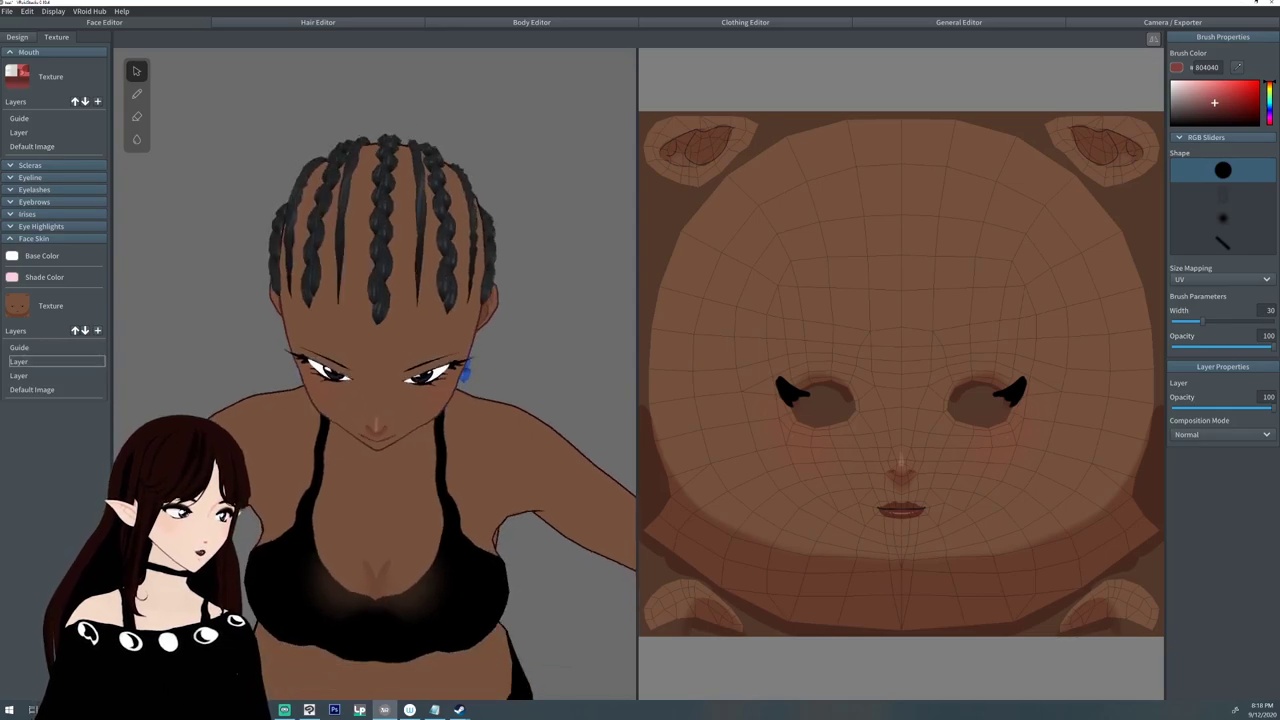
pyautogui.scroll(2, 380, 350)
pyautogui.moveTo(380, 350); pyautogui.dragTo(410, 400, button='middle')
pyautogui.click(137, 93)
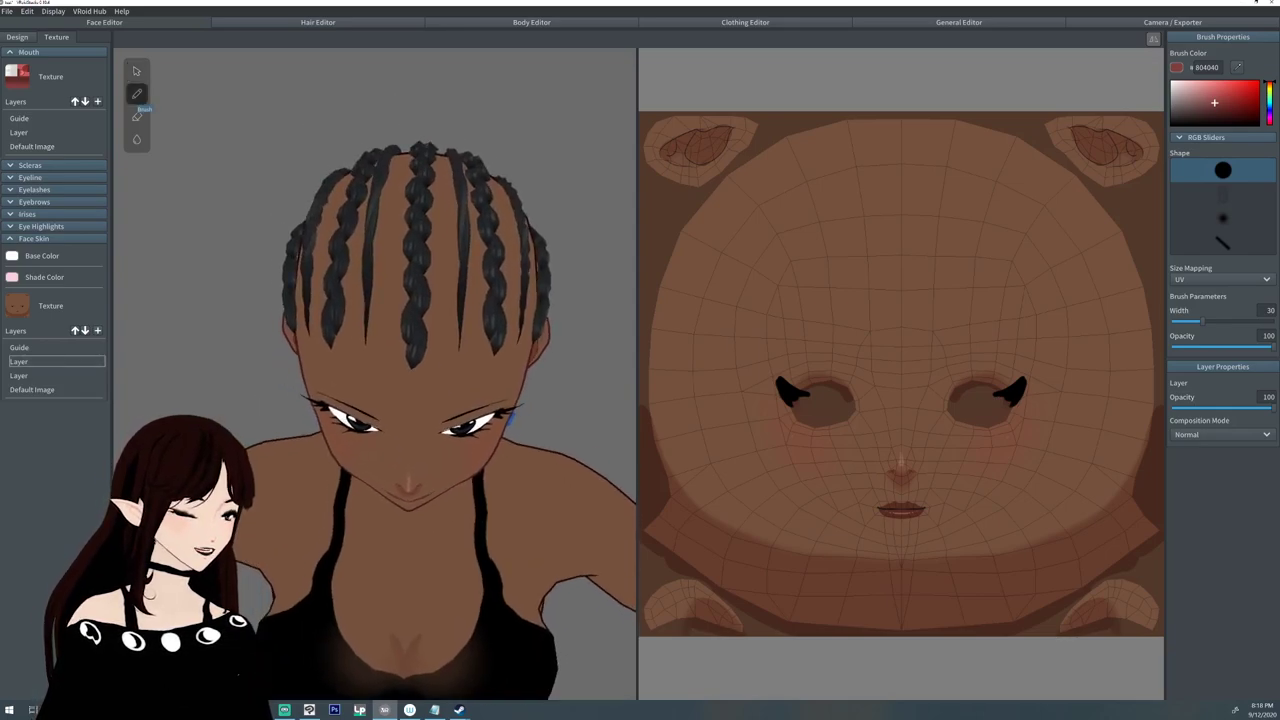
pyautogui.moveTo(1198, 105); pyautogui.dragTo(1170, 126)
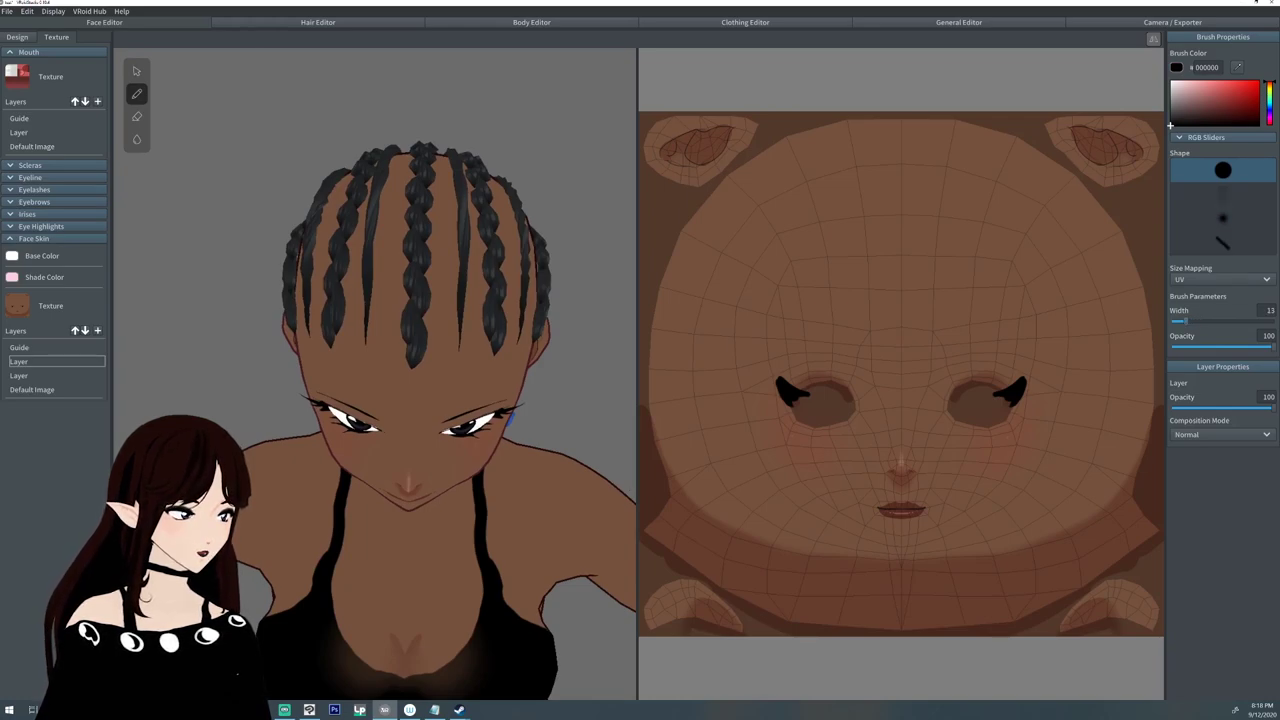
pyautogui.moveTo(906, 242); pyautogui.dragTo(928, 222)
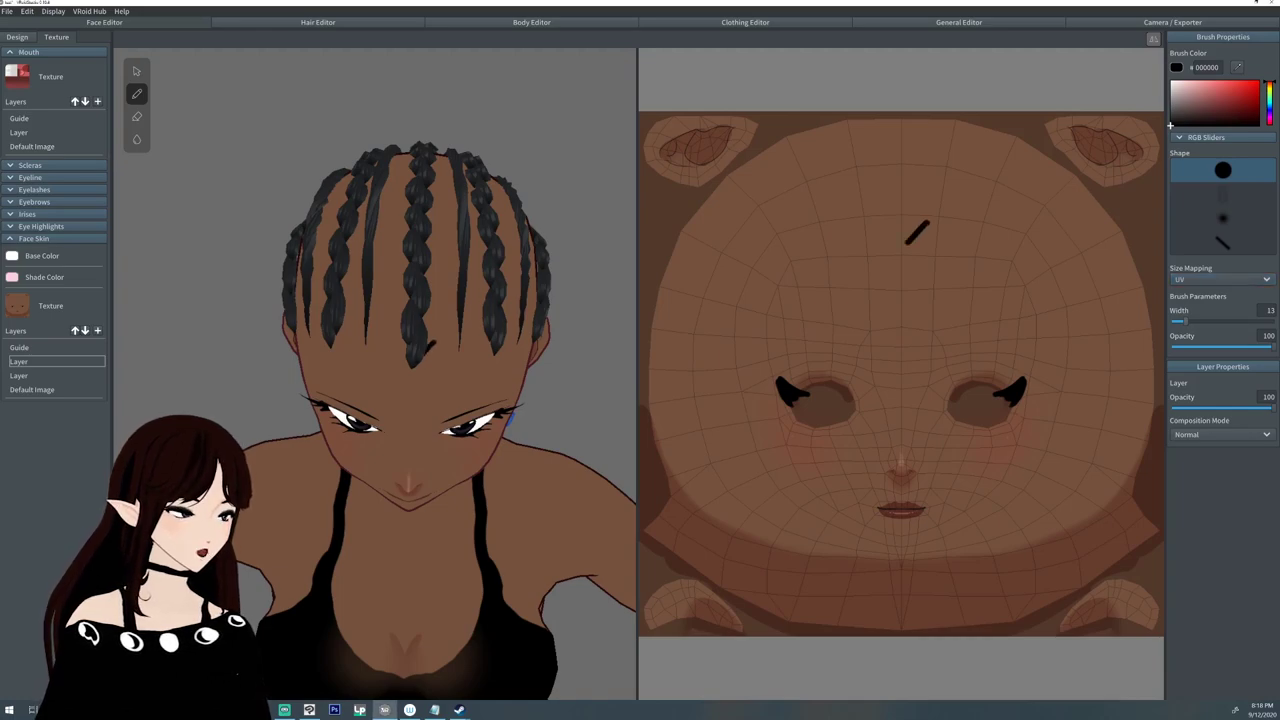
pyautogui.moveTo(876, 220); pyautogui.dragTo(894, 239)
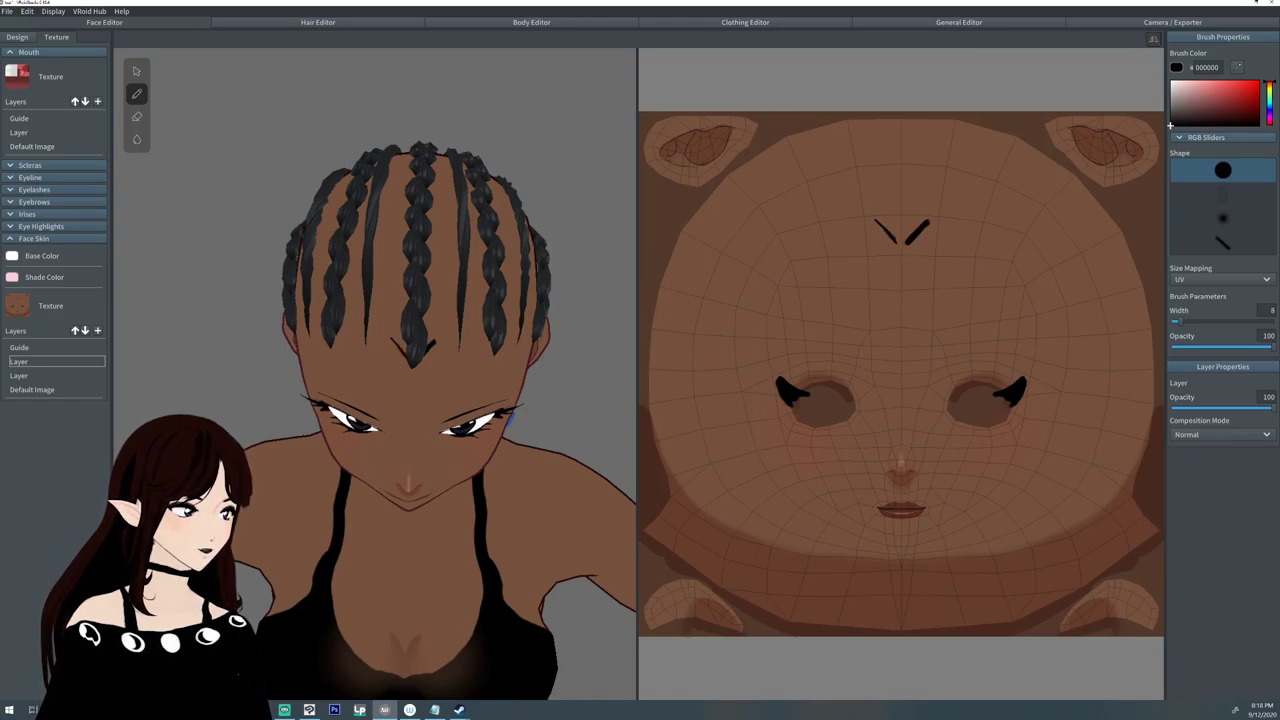
# Fill the centre braid's root line with short slanted black strokes in a herringbone pattern up to the texture's upper edge.
pyautogui.moveTo(878, 217); pyautogui.dragTo(901, 238)
pyautogui.moveTo(884, 200); pyautogui.dragTo(898, 232)
pyautogui.moveTo(924, 184); pyautogui.dragTo(906, 228)
pyautogui.moveTo(882, 180); pyautogui.dragTo(900, 224)
pyautogui.moveTo(922, 174); pyautogui.dragTo(904, 214)
pyautogui.moveTo(880, 166); pyautogui.dragTo(898, 208)
pyautogui.moveTo(922, 156); pyautogui.dragTo(904, 202)
pyautogui.moveTo(880, 152); pyautogui.dragTo(900, 198)
pyautogui.moveTo(924, 140); pyautogui.dragTo(904, 190)
pyautogui.moveTo(880, 134); pyautogui.dragTo(899, 180)
pyautogui.moveTo(881, 120); pyautogui.dragTo(899, 160)
pyautogui.moveTo(884, 113); pyautogui.dragTo(900, 145)
pyautogui.moveTo(897, 238); pyautogui.dragTo(902, 246)
# Paint mirrored rows of short black strokes under the braids on both sides of the centre row.
pyautogui.moveTo(841, 219); pyautogui.dragTo(846, 234)
pyautogui.moveTo(842, 190); pyautogui.dragTo(850, 216)
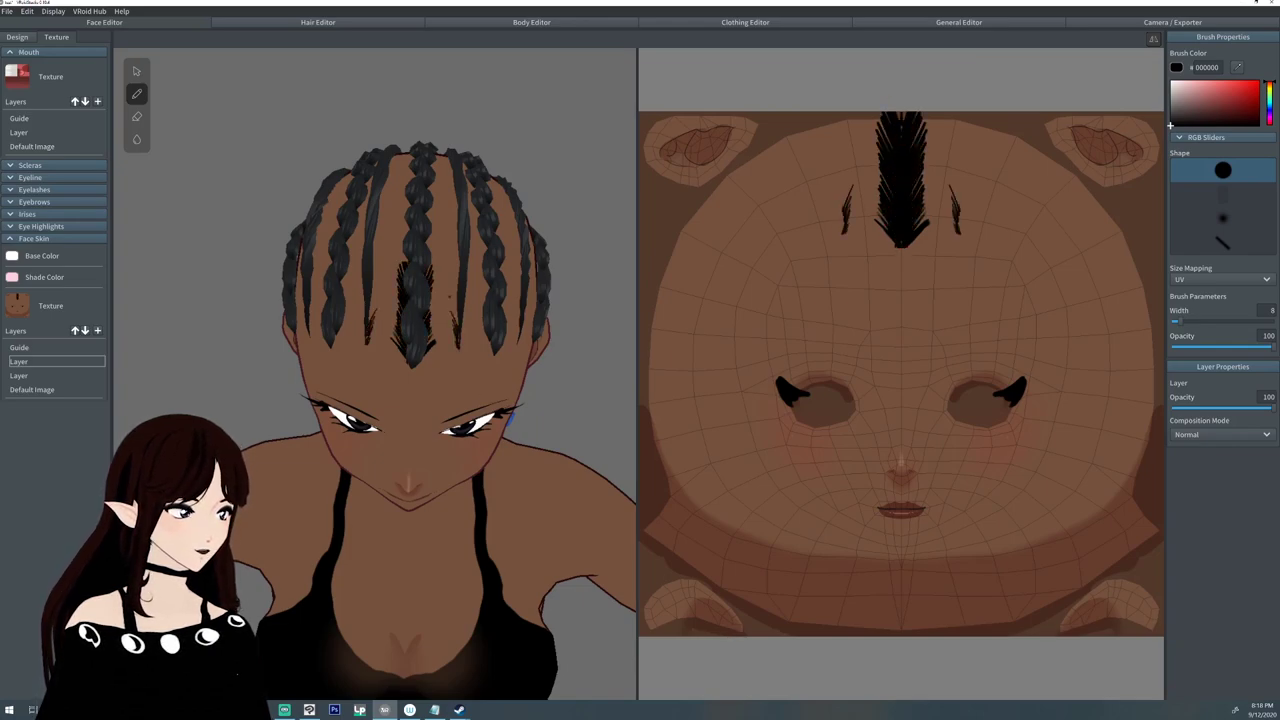
pyautogui.moveTo(839, 150); pyautogui.dragTo(852, 180)
pyautogui.moveTo(834, 122); pyautogui.dragTo(852, 150)
pyautogui.moveTo(828, 194); pyautogui.dragTo(844, 231)
pyautogui.moveTo(822, 162); pyautogui.dragTo(841, 205)
pyautogui.moveTo(814, 130); pyautogui.dragTo(836, 176)
pyautogui.moveTo(814, 211)
pyautogui.mouseDown()
pyautogui.moveTo(800, 250)
pyautogui.moveTo(808, 240)
pyautogui.mouseUp()
pyautogui.moveTo(794, 162); pyautogui.dragTo(813, 212)
pyautogui.moveTo(787, 135); pyautogui.dragTo(802, 180)
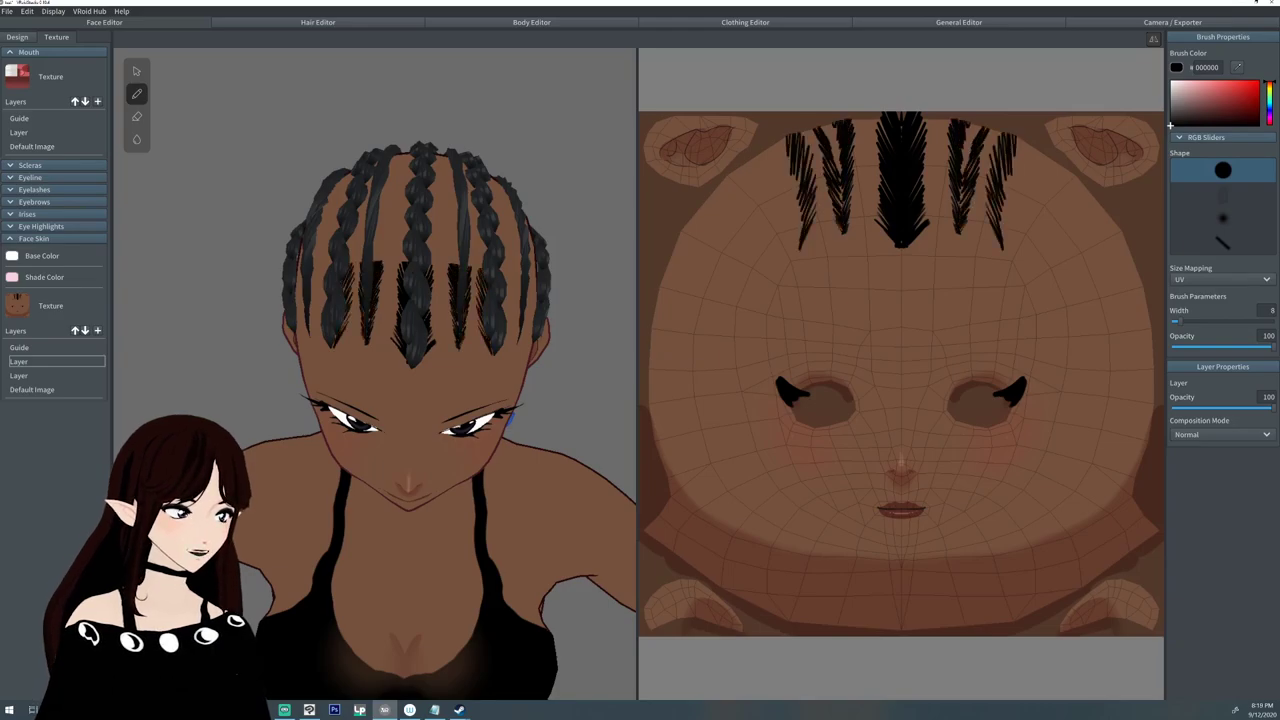
# Add mirrored rows of short black strokes beneath the outer braids, reaching down to the temples.
pyautogui.moveTo(540, 480); pyautogui.dragTo(340, 420, button='right')
pyautogui.moveTo(756, 212); pyautogui.dragTo(794, 248)
pyautogui.moveTo(746, 176); pyautogui.dragTo(784, 210)
pyautogui.moveTo(750, 150); pyautogui.dragTo(780, 170)
pyautogui.moveTo(708, 200); pyautogui.dragTo(758, 250)
pyautogui.moveTo(740, 182)
pyautogui.mouseDown()
pyautogui.moveTo(750, 238)
pyautogui.moveTo(737, 210)
pyautogui.mouseUp()
pyautogui.moveTo(712, 224)
pyautogui.mouseDown()
pyautogui.moveTo(715, 289)
pyautogui.moveTo(682, 240)
pyautogui.mouseUp()
pyautogui.moveTo(706, 240); pyautogui.dragTo(678, 272)
pyautogui.moveTo(712, 288)
pyautogui.mouseDown()
pyautogui.moveTo(658, 304)
pyautogui.moveTo(660, 292)
pyautogui.mouseUp()
# Add another face skin layer and paint gray 686868 over the hairline area with the soft brush at width 68.
pyautogui.moveTo(340, 420); pyautogui.dragTo(540, 480, button='right')
pyautogui.click(98, 331)
pyautogui.click(56, 361)
pyautogui.click(1171, 107)
pyautogui.click(1223, 218)
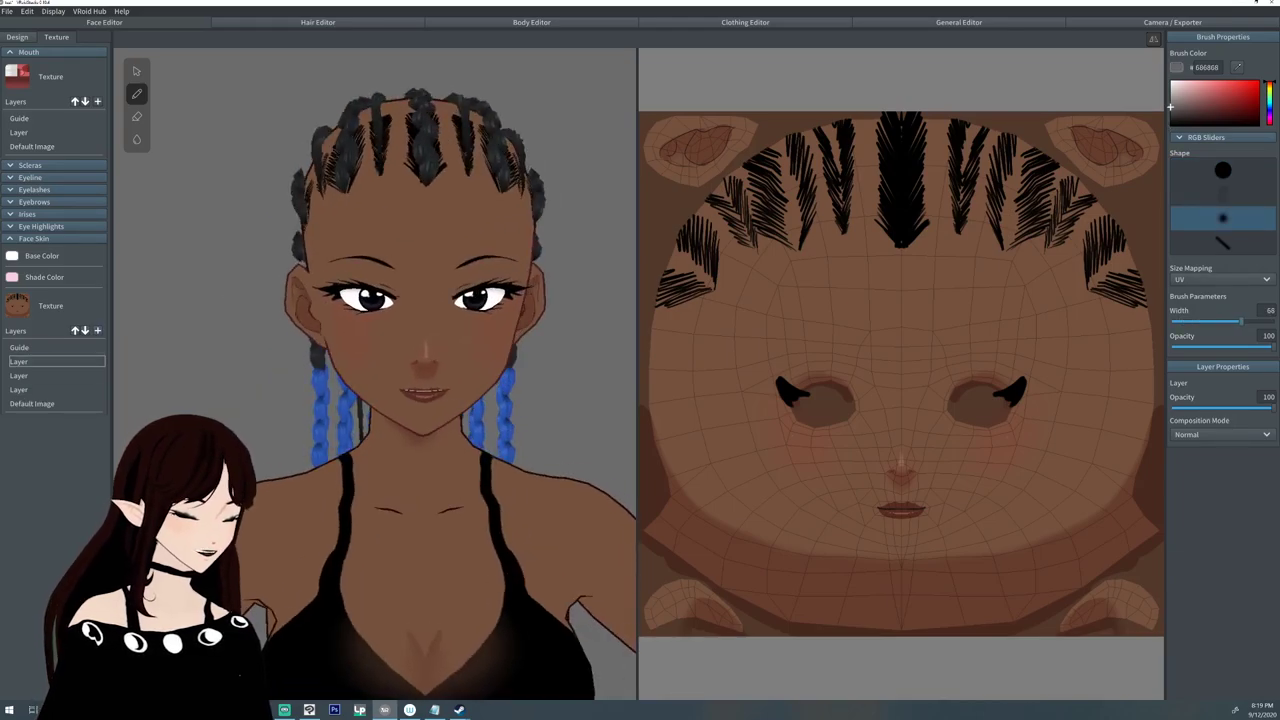
pyautogui.moveTo(966, 138)
pyautogui.mouseDown()
pyautogui.moveTo(836, 142)
pyautogui.moveTo(752, 180)
pyautogui.moveTo(662, 292)
pyautogui.moveTo(706, 220)
pyautogui.moveTo(815, 240)
pyautogui.moveTo(900, 190)
pyautogui.moveTo(820, 175)
pyautogui.moveTo(830, 165)
pyautogui.moveTo(765, 190)
pyautogui.moveTo(805, 140)
pyautogui.moveTo(684, 232)
pyautogui.moveTo(900, 167)
pyautogui.moveTo(872, 195)
pyautogui.mouseUp()
pyautogui.moveTo(805, 142); pyautogui.dragTo(700, 222)
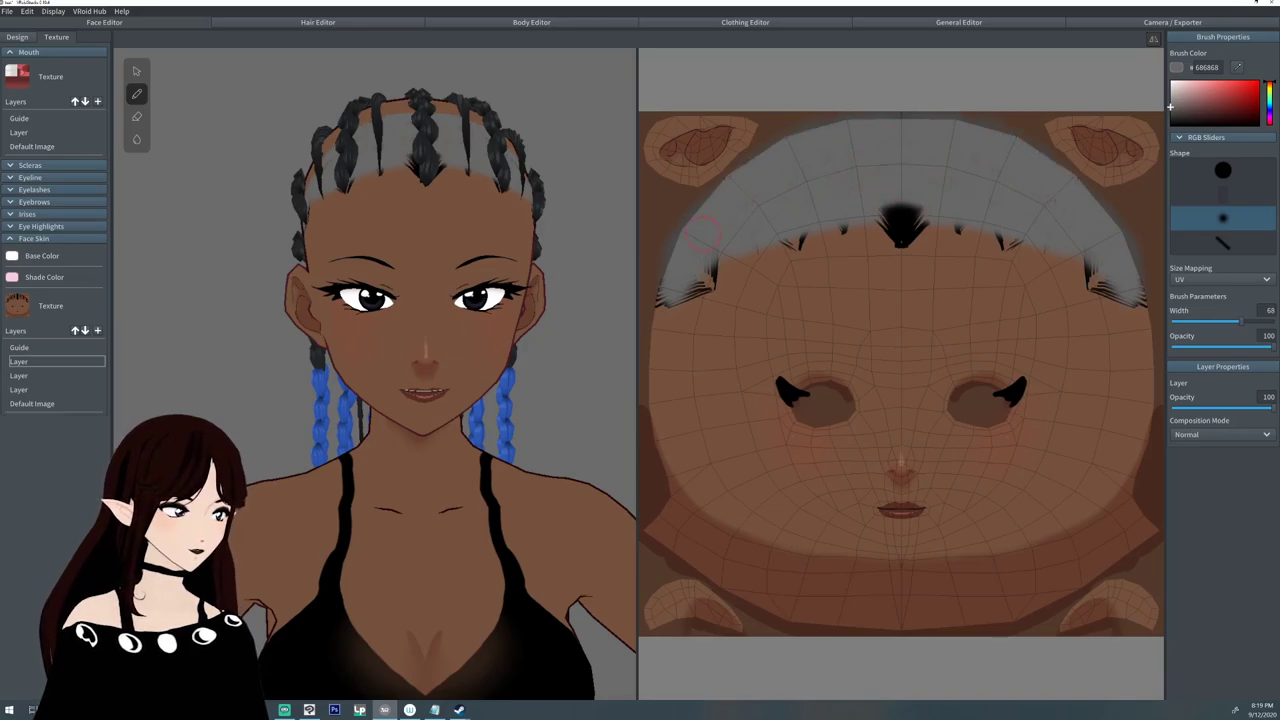
# Move the gray layer below the black hair strokes and set its composition mode to Multiply.
pyautogui.click(85, 330)
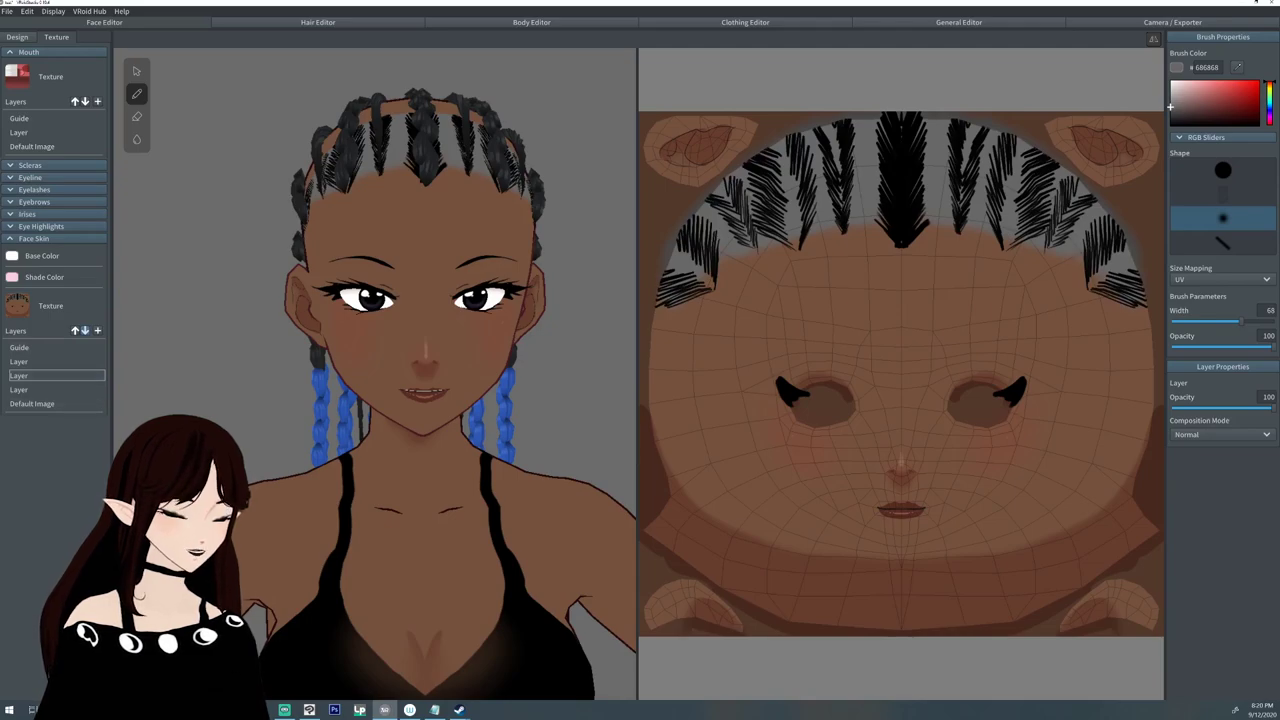
pyautogui.click(1220, 434)
pyautogui.click(1188, 469)
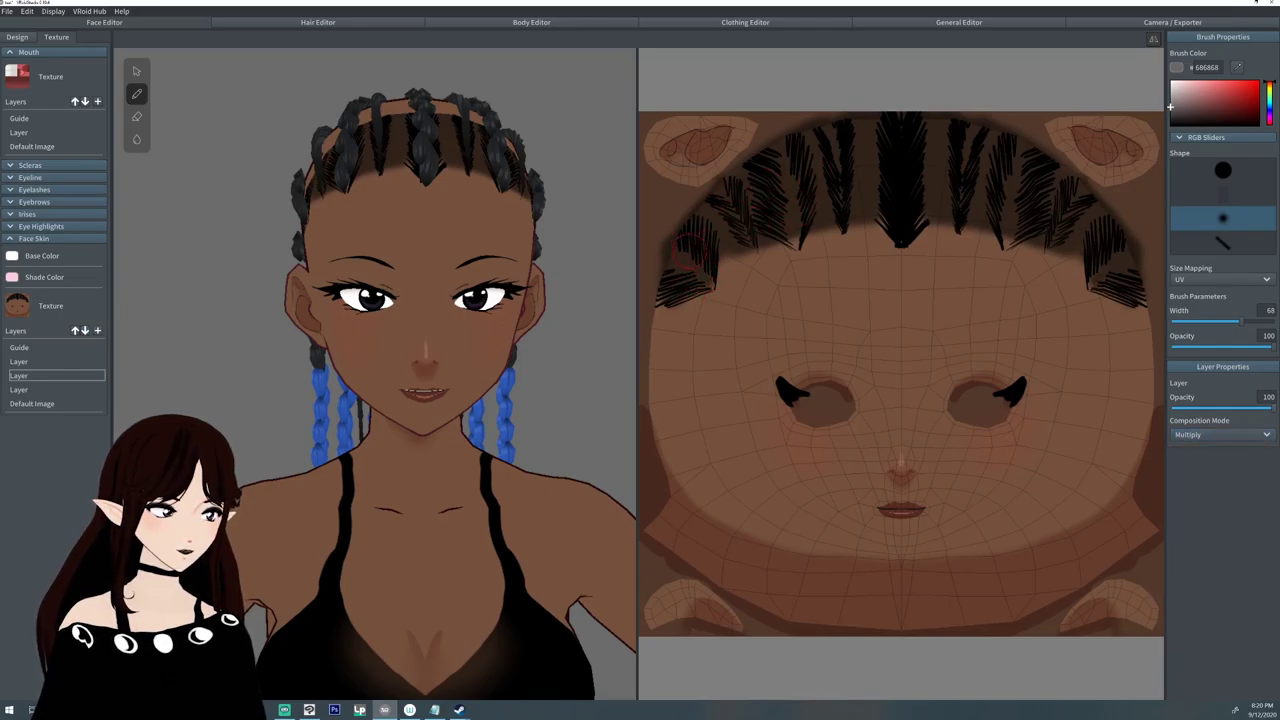
# Erase the excess shading along the lower hairline with the soft eraser at width 68.
pyautogui.press('e')
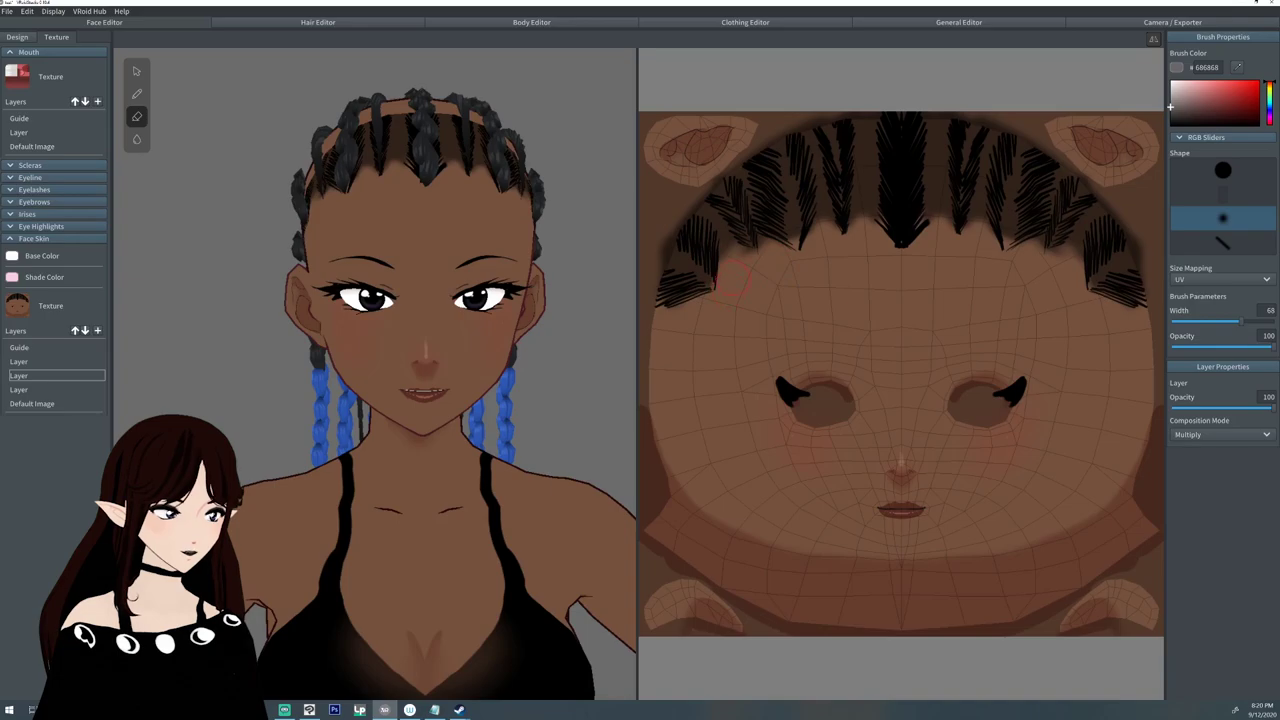
pyautogui.moveTo(416, 286)
pyautogui.mouseDown(button='right')
pyautogui.moveTo(203, 290)
pyautogui.moveTo(234, 293)
pyautogui.mouseUp(button='right')
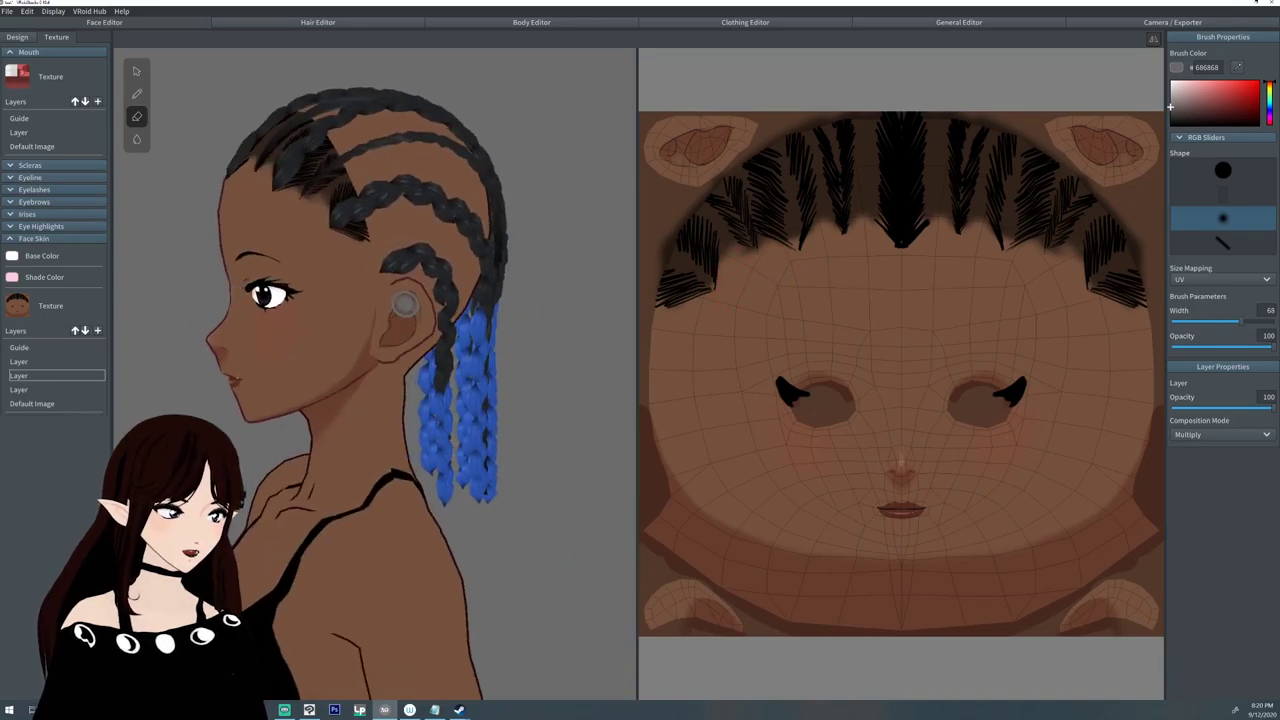
pyautogui.scroll(-1, 411, 305)
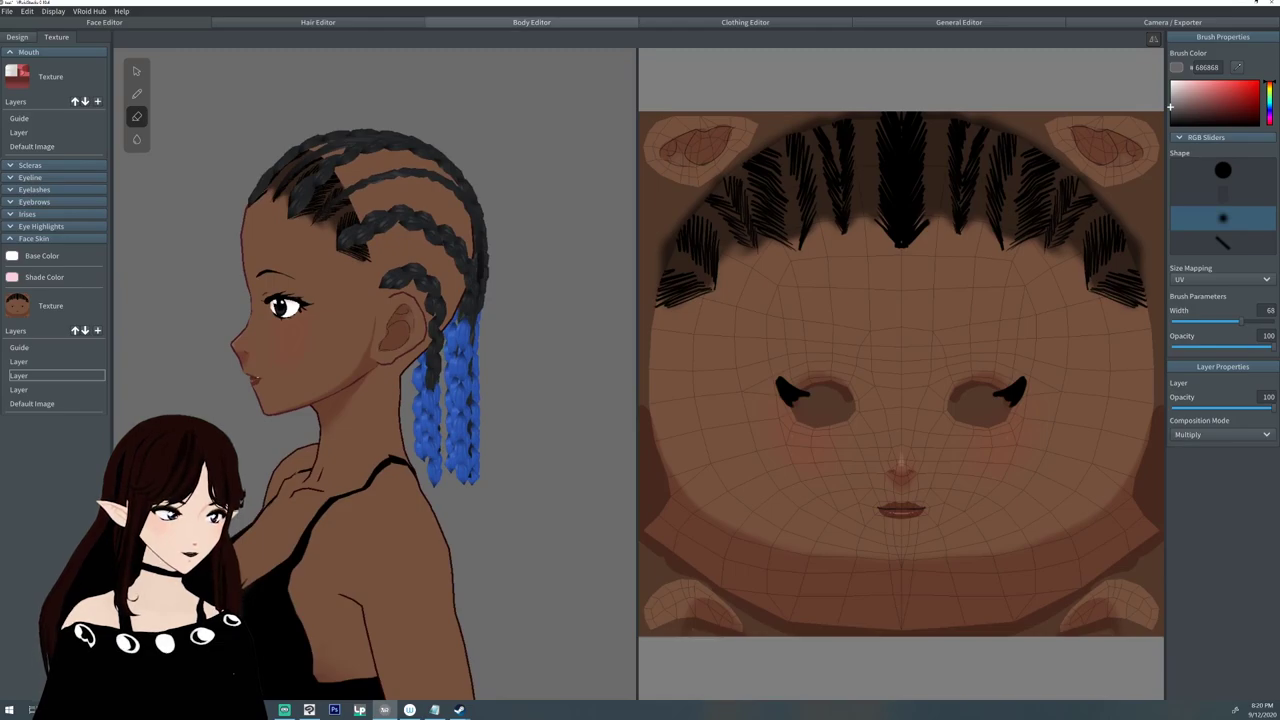
# Open the body texture in the Body Editor and paint dark brown 302219 over the side of the scalp with the soft brush.
pyautogui.click(531, 22)
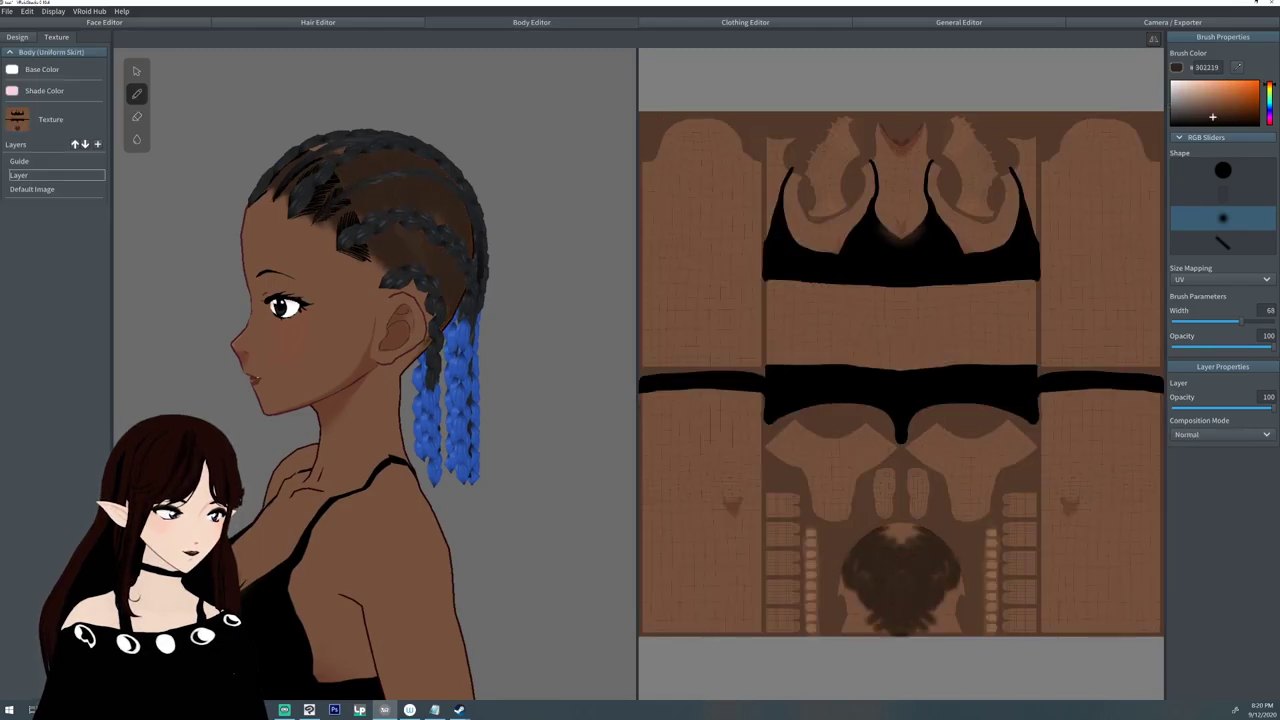
pyautogui.moveTo(377, 258); pyautogui.dragTo(382, 286)
pyautogui.moveTo(412, 357); pyautogui.dragTo(401, 363)
# With a hard round black brush, paint thin root strokes alongside the braids on the back of the scalp.
pyautogui.click(137, 94)
pyautogui.moveTo(300, 230); pyautogui.dragTo(475, 400, button='right')
pyautogui.click(1223, 170)
pyautogui.moveTo(422, 338); pyautogui.dragTo(416, 392)
pyautogui.moveTo(437, 312); pyautogui.dragTo(430, 348)
pyautogui.moveTo(396, 309); pyautogui.dragTo(391, 329)
pyautogui.moveTo(463, 304); pyautogui.dragTo(449, 334)
pyautogui.moveTo(402, 284); pyautogui.dragTo(398, 318)
# Extend the thin black root strokes down the centre of the scalp directly on the body texture.
pyautogui.scroll(5, 901, 540)
pyautogui.moveTo(901, 560); pyautogui.dragTo(846, 305, button='middle')
pyautogui.moveTo(847, 430); pyautogui.dragTo(850, 478)
pyautogui.moveTo(864, 388)
pyautogui.mouseDown()
pyautogui.moveTo(857, 435)
pyautogui.moveTo(864, 416)
pyautogui.mouseUp()
pyautogui.moveTo(890, 366)
pyautogui.mouseDown()
pyautogui.moveTo(863, 440)
pyautogui.moveTo(873, 384)
pyautogui.mouseUp()
# Paint thin black root strokes between the braids on the back of the scalp with the hard round brush at width 2.
pyautogui.moveTo(430, 420); pyautogui.dragTo(425, 300, button='right')
pyautogui.moveTo(454, 264); pyautogui.dragTo(449, 326)
pyautogui.moveTo(456, 320)
pyautogui.mouseDown()
pyautogui.moveTo(450, 396)
pyautogui.moveTo(442, 352)
pyautogui.mouseUp()
pyautogui.moveTo(450, 320); pyautogui.dragTo(342, 328, button='right')
pyautogui.moveTo(496, 254); pyautogui.dragTo(480, 266)
pyautogui.moveTo(420, 306); pyautogui.dragTo(386, 378)
pyautogui.moveTo(451, 278); pyautogui.dragTo(433, 309)
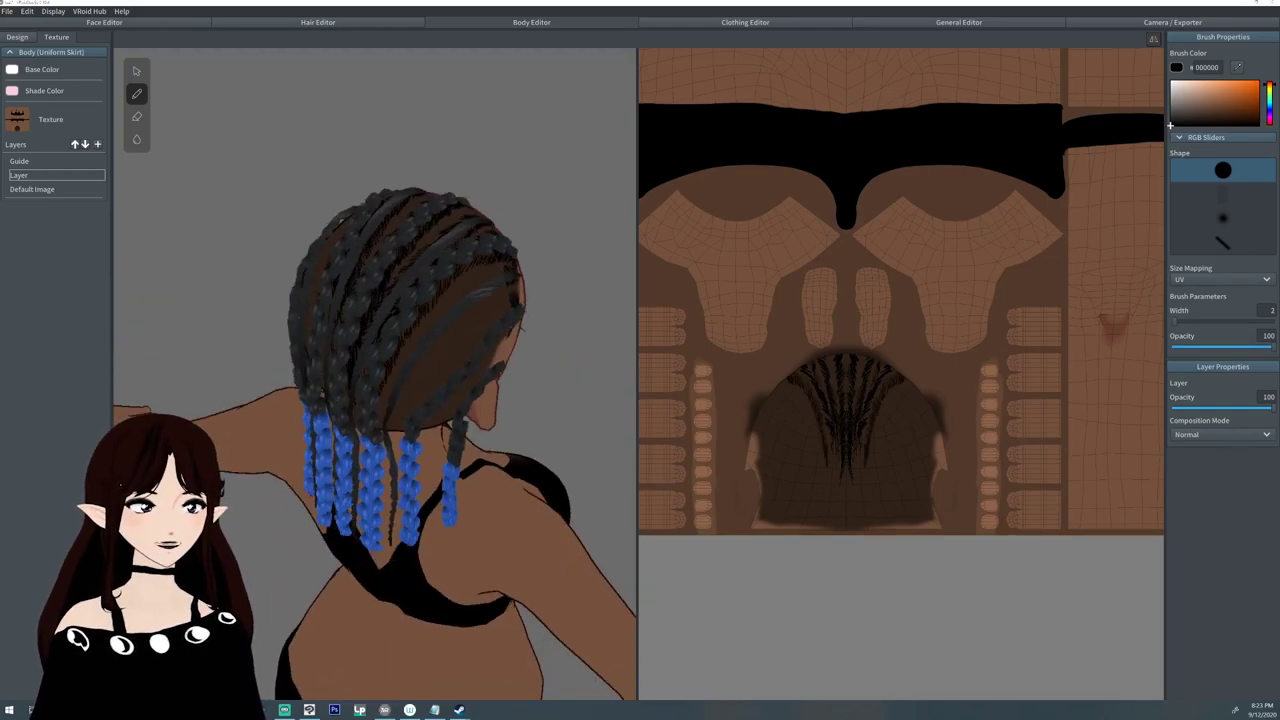
# Paint more thin black root strokes alongside the braids on the side of the head behind the ear.
pyautogui.moveTo(440, 330); pyautogui.dragTo(432, 285, button='right')
pyautogui.moveTo(406, 340); pyautogui.dragTo(394, 398)
pyautogui.moveTo(428, 310)
pyautogui.mouseDown()
pyautogui.moveTo(406, 366)
pyautogui.moveTo(429, 309)
pyautogui.mouseUp()
pyautogui.moveTo(490, 250)
pyautogui.mouseDown()
pyautogui.moveTo(442, 294)
pyautogui.moveTo(434, 376)
pyautogui.mouseUp()
pyautogui.moveTo(500, 286); pyautogui.dragTo(464, 326)
# Fill in the remaining thin black root strokes across the sides and upper back of the scalp.
pyautogui.moveTo(450, 330); pyautogui.dragTo(350, 332, button='right')
pyautogui.moveTo(350, 354); pyautogui.dragTo(395, 364)
pyautogui.moveTo(380, 330); pyautogui.dragTo(378, 410, button='right')
pyautogui.moveTo(290, 420); pyautogui.dragTo(319, 427)
pyautogui.moveTo(355, 428)
pyautogui.mouseDown()
pyautogui.moveTo(379, 438)
pyautogui.moveTo(357, 432)
pyautogui.mouseUp()
pyautogui.moveTo(345, 392); pyautogui.dragTo(380, 406)
pyautogui.moveTo(281, 374); pyautogui.dragTo(365, 414)
pyautogui.moveTo(380, 410); pyautogui.dragTo(378, 310, button='right')
pyautogui.moveTo(313, 257); pyautogui.dragTo(314, 266)
pyautogui.moveTo(400, 207); pyautogui.dragTo(345, 234)
pyautogui.scroll(-2, 375, 370)
# Pick dark brown 302218 as the brush colour and set the body texture layer's opacity to 85.
pyautogui.moveTo(480, 330)
pyautogui.mouseDown(button='right')
pyautogui.moveTo(330, 330)
pyautogui.moveTo(230, 380)
pyautogui.mouseUp(button='right')
pyautogui.click(1214, 117)
pyautogui.moveTo(1273, 408); pyautogui.dragTo(1259, 408)
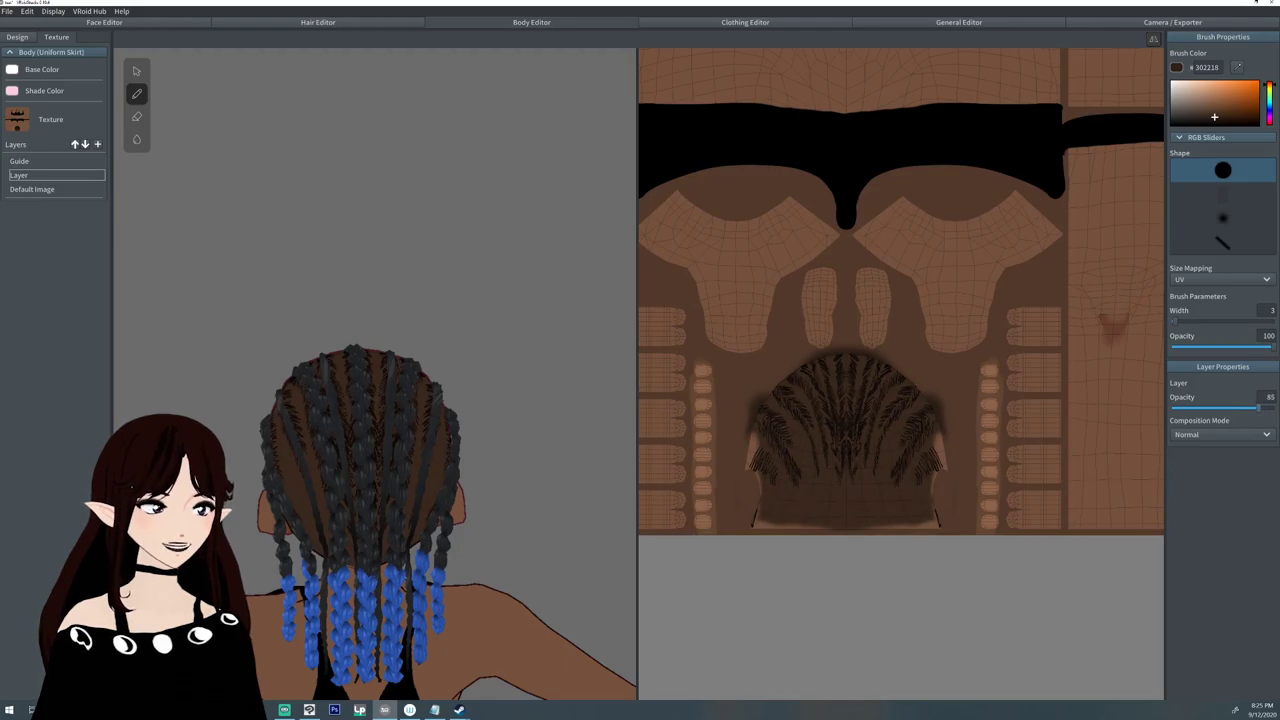
pyautogui.moveTo(500, 400); pyautogui.dragTo(480, 365, button='right')
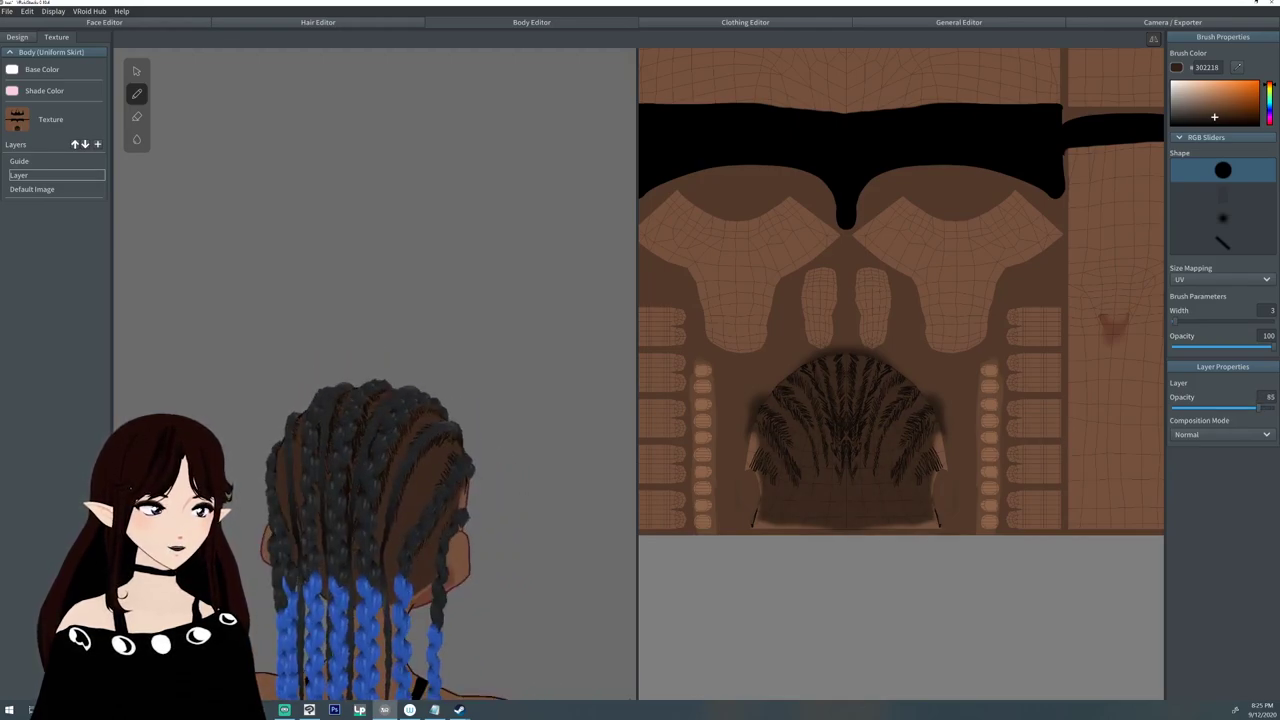
# Shade the lower back of the scalp on the body texture in soft black at opacity 29, using widths 87 and 46.
pyautogui.click(1222, 218)
pyautogui.click(1212, 321)
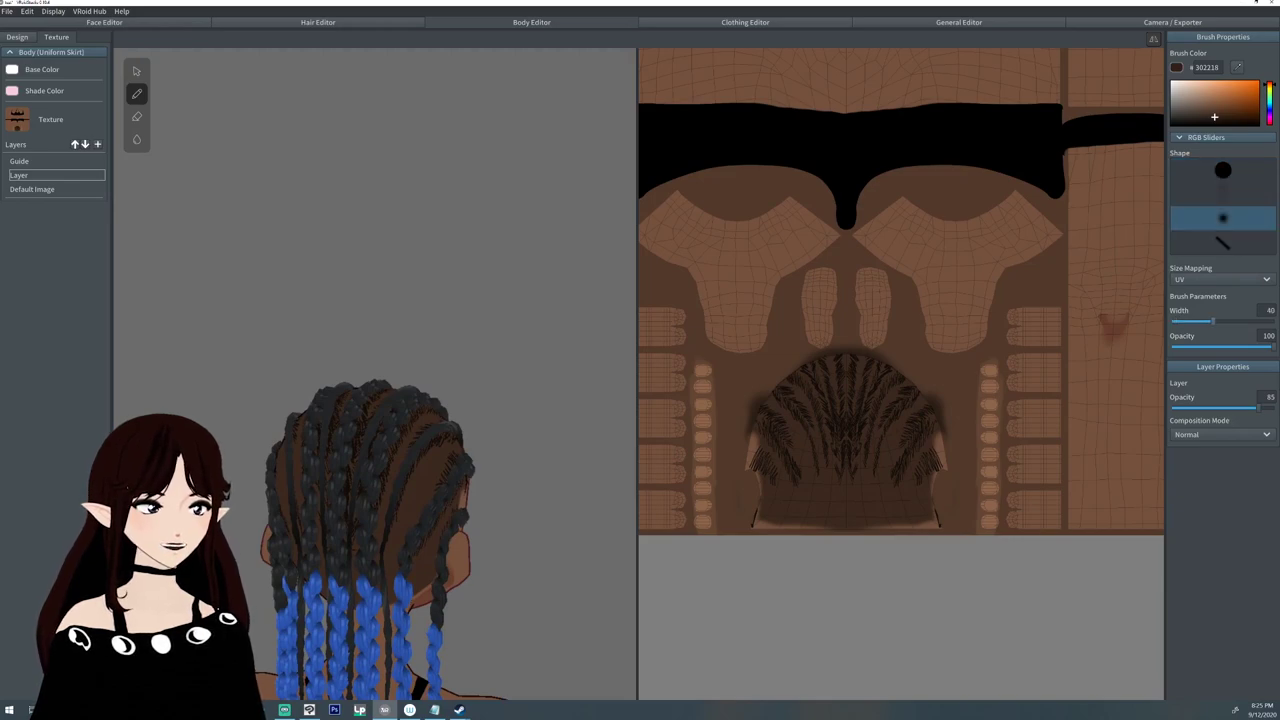
pyautogui.moveTo(1274, 346)
pyautogui.mouseDown()
pyautogui.moveTo(1201, 346)
pyautogui.moveTo(1244, 321)
pyautogui.mouseUp()
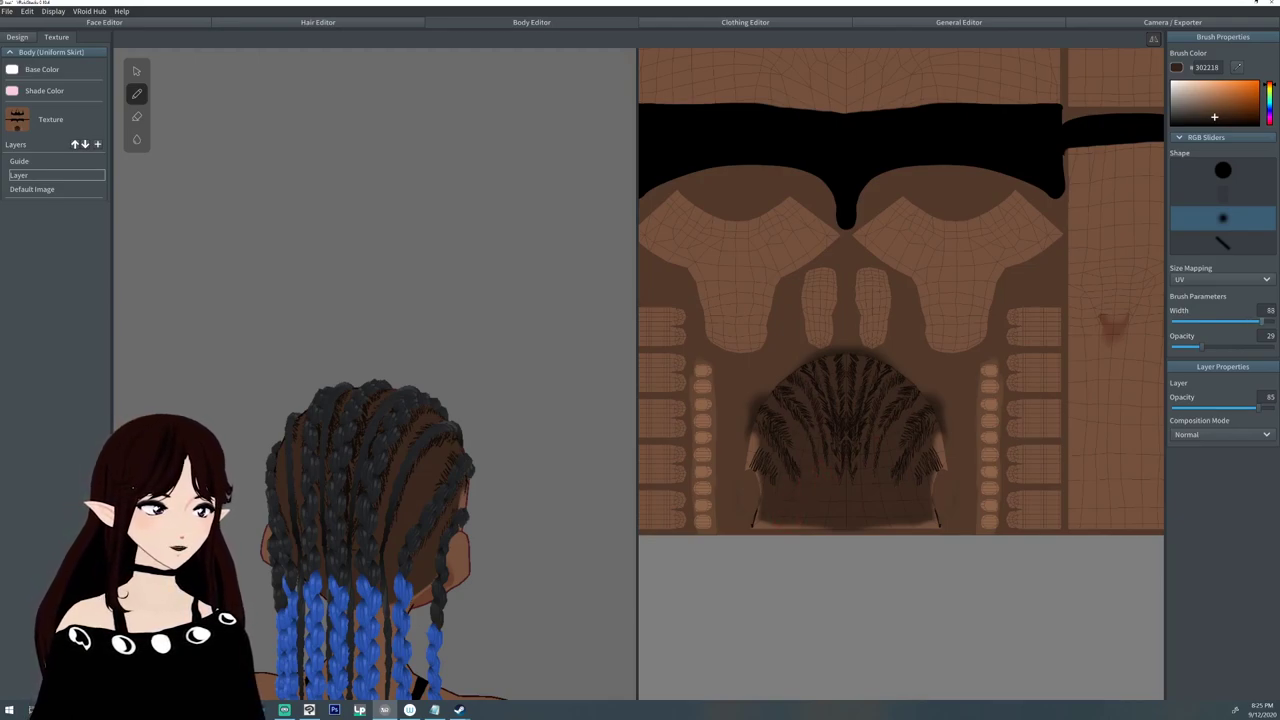
pyautogui.click(1171, 125)
pyautogui.moveTo(790, 495)
pyautogui.mouseDown()
pyautogui.moveTo(772, 483)
pyautogui.moveTo(866, 484)
pyautogui.moveTo(843, 445)
pyautogui.moveTo(880, 448)
pyautogui.moveTo(898, 497)
pyautogui.moveTo(859, 498)
pyautogui.moveTo(880, 508)
pyautogui.moveTo(785, 450)
pyautogui.mouseUp()
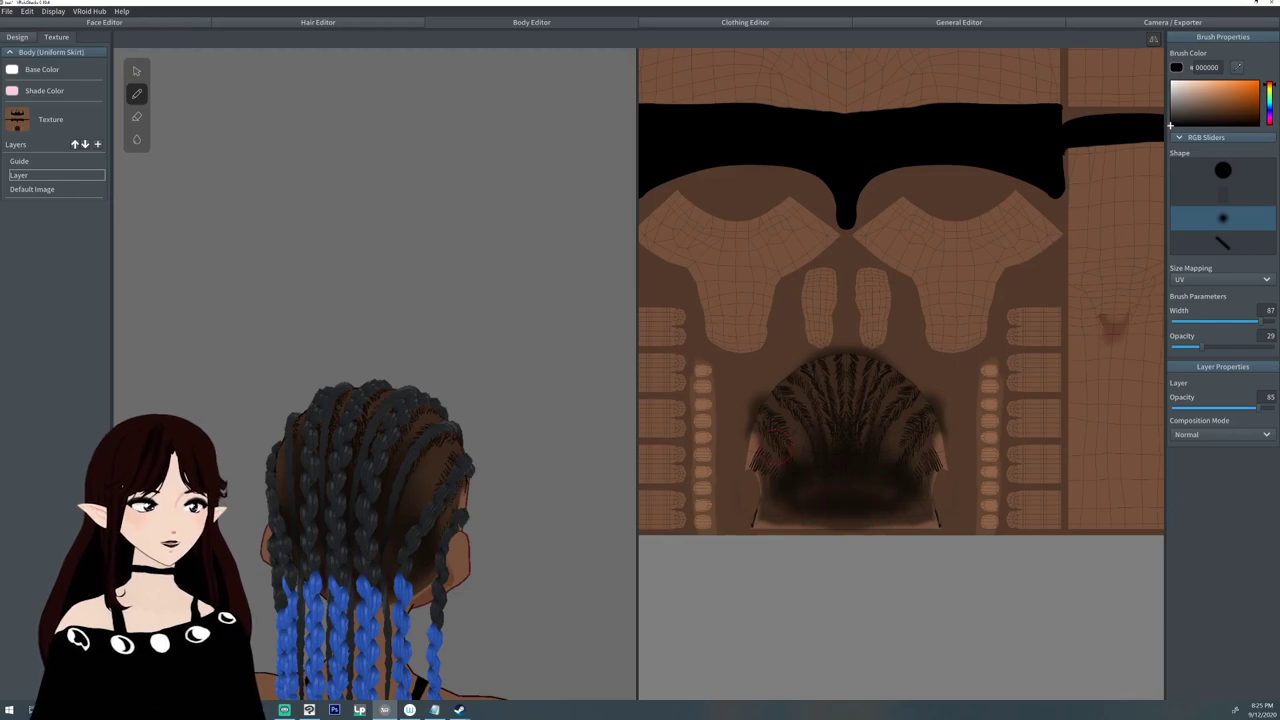
pyautogui.moveTo(1258, 321); pyautogui.dragTo(1218, 321)
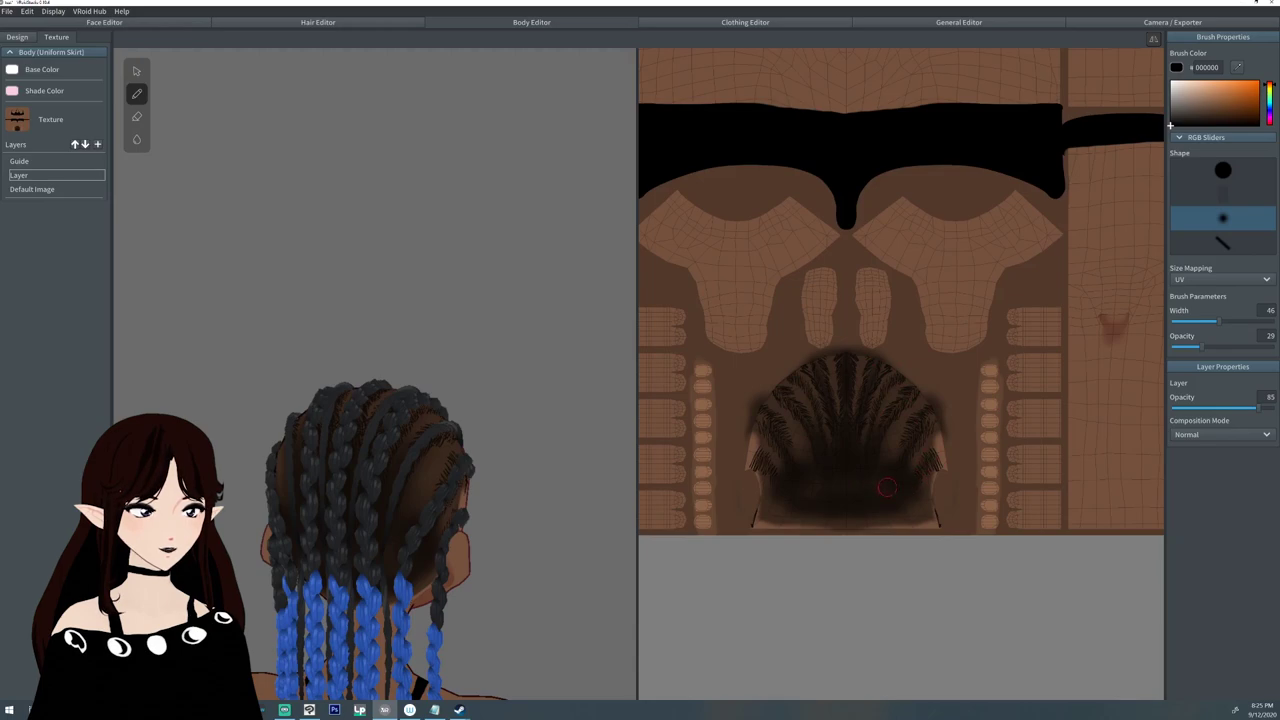
# Open the face skin texture in the Face Editor and hide the layer holding the black root strokes.
pyautogui.moveTo(520, 330); pyautogui.dragTo(278, 424, button='right')
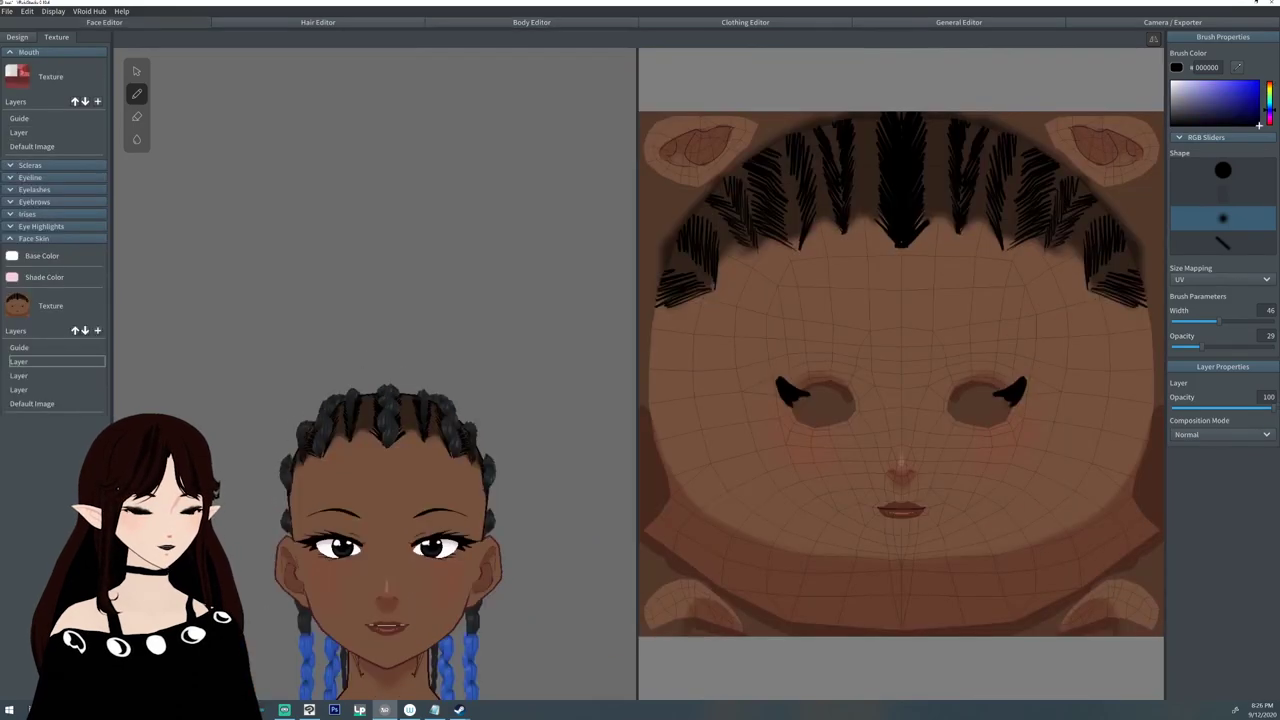
pyautogui.moveTo(450, 300); pyautogui.dragTo(450, 390)
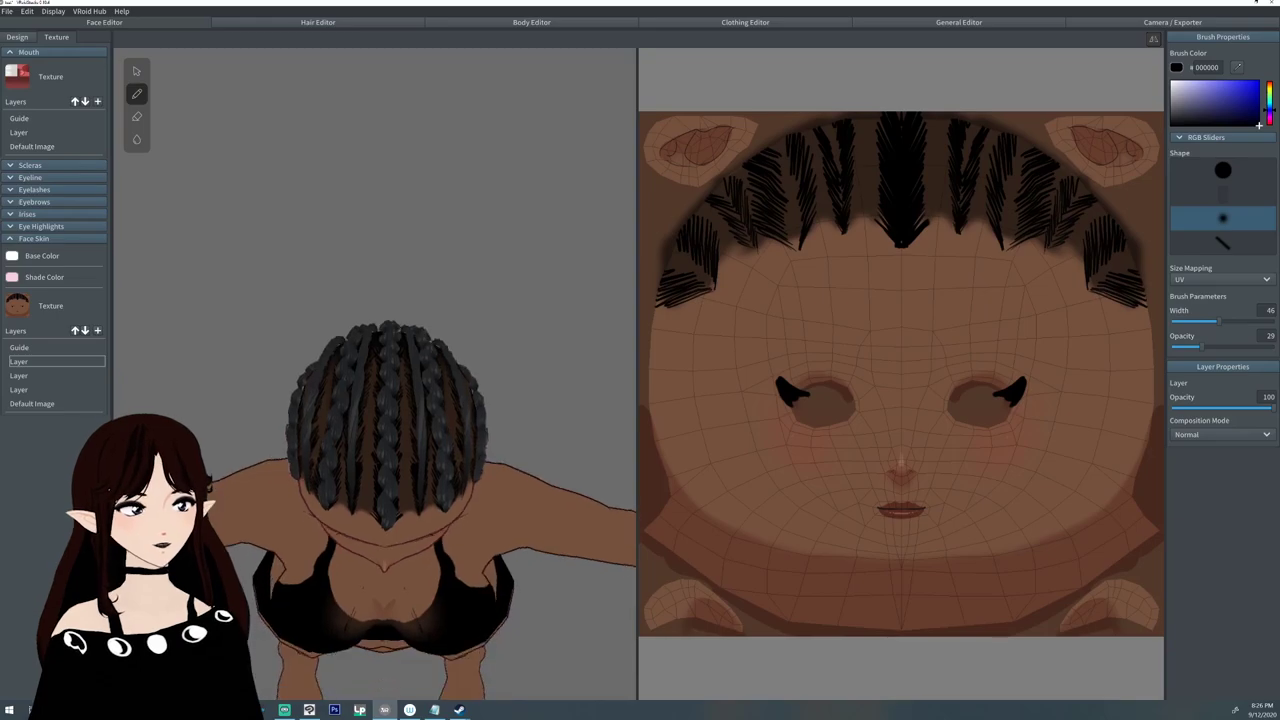
pyautogui.moveTo(450, 390); pyautogui.dragTo(460, 362, button='right')
pyautogui.scroll(3, 450, 362)
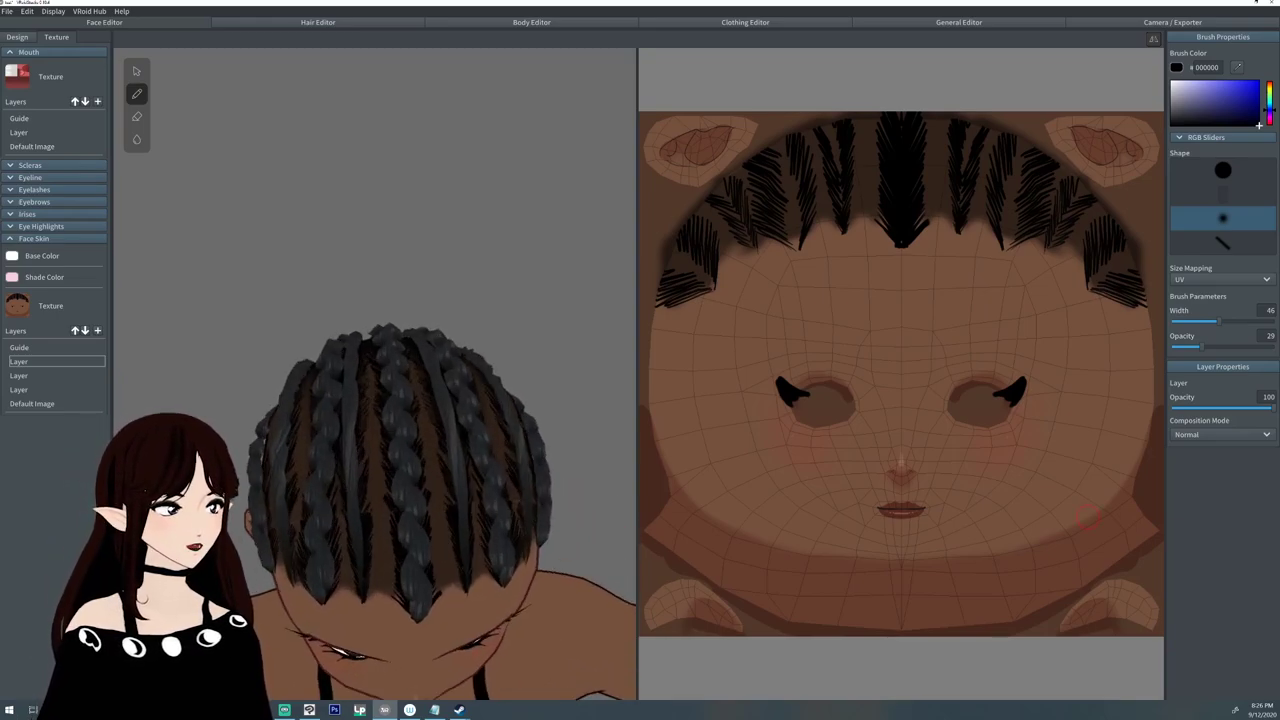
pyautogui.rightClick(96, 361)
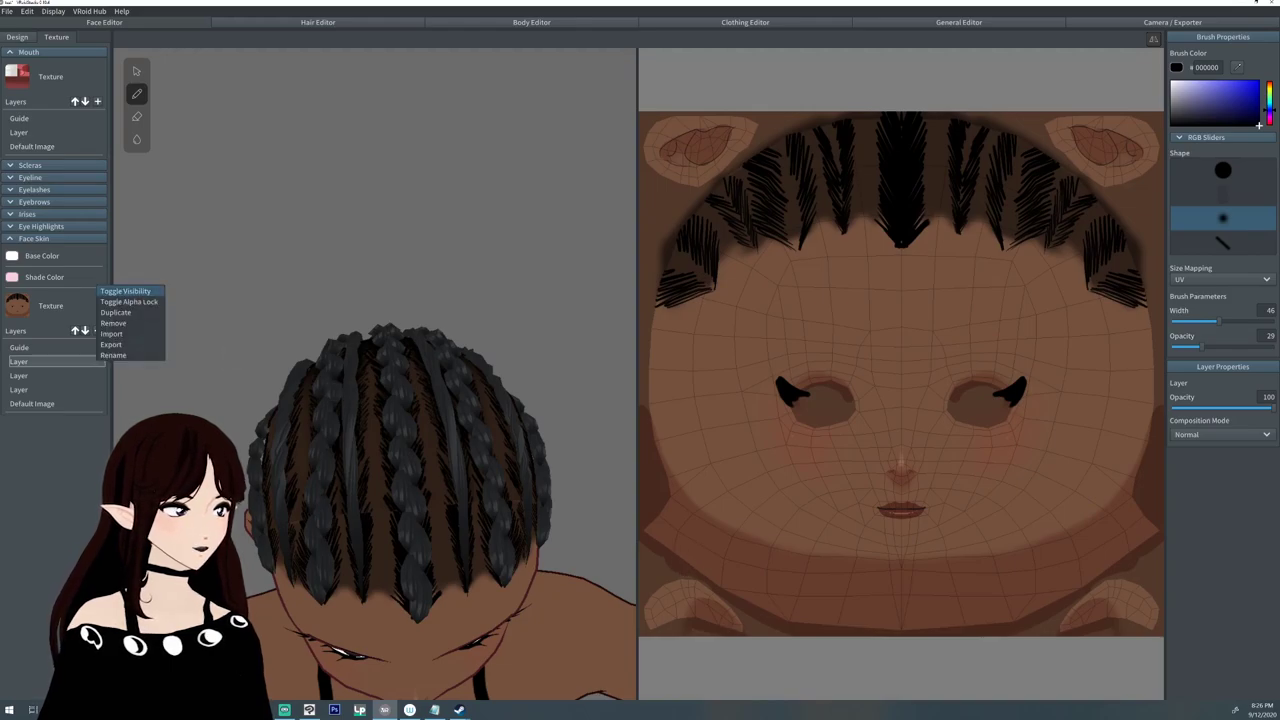
pyautogui.click(125, 291)
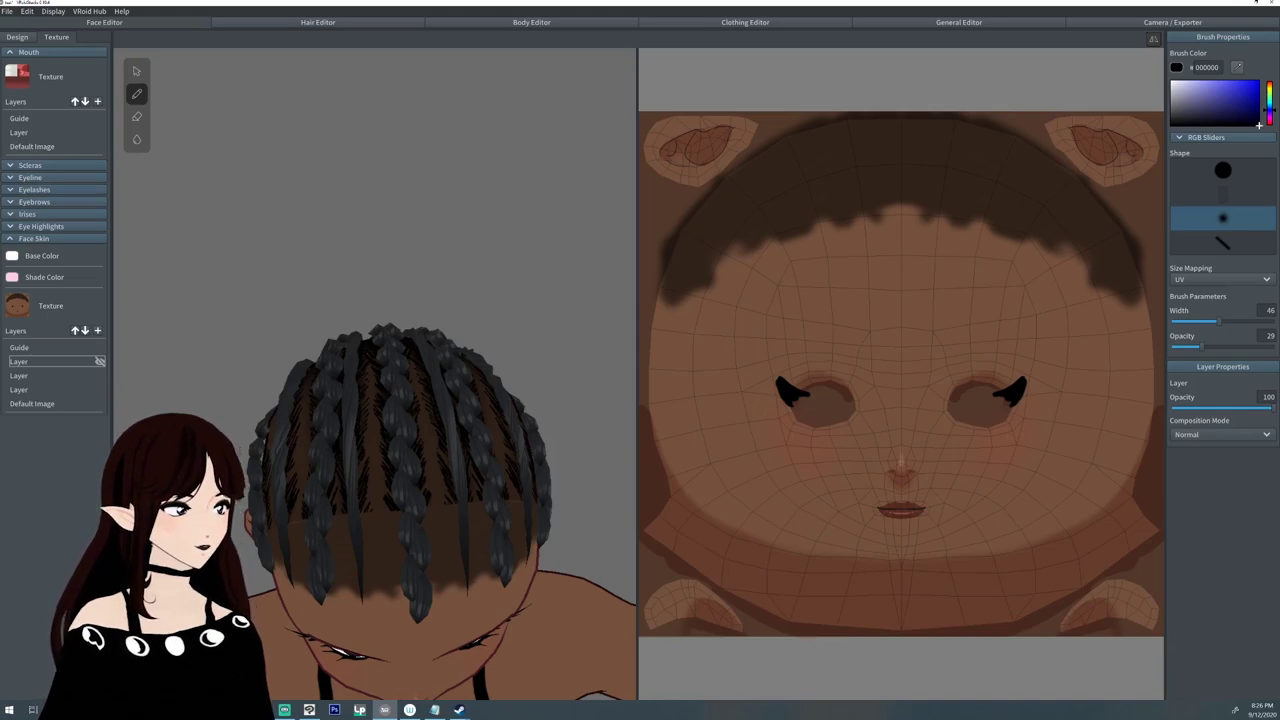
# Sample the scalp brown 2F2118 and change the scalp shading layer's composition mode from Multiply to Normal.
pyautogui.keyDown('alt'); pyautogui.click(900, 170); pyautogui.keyUp('alt')
pyautogui.click(60, 376)
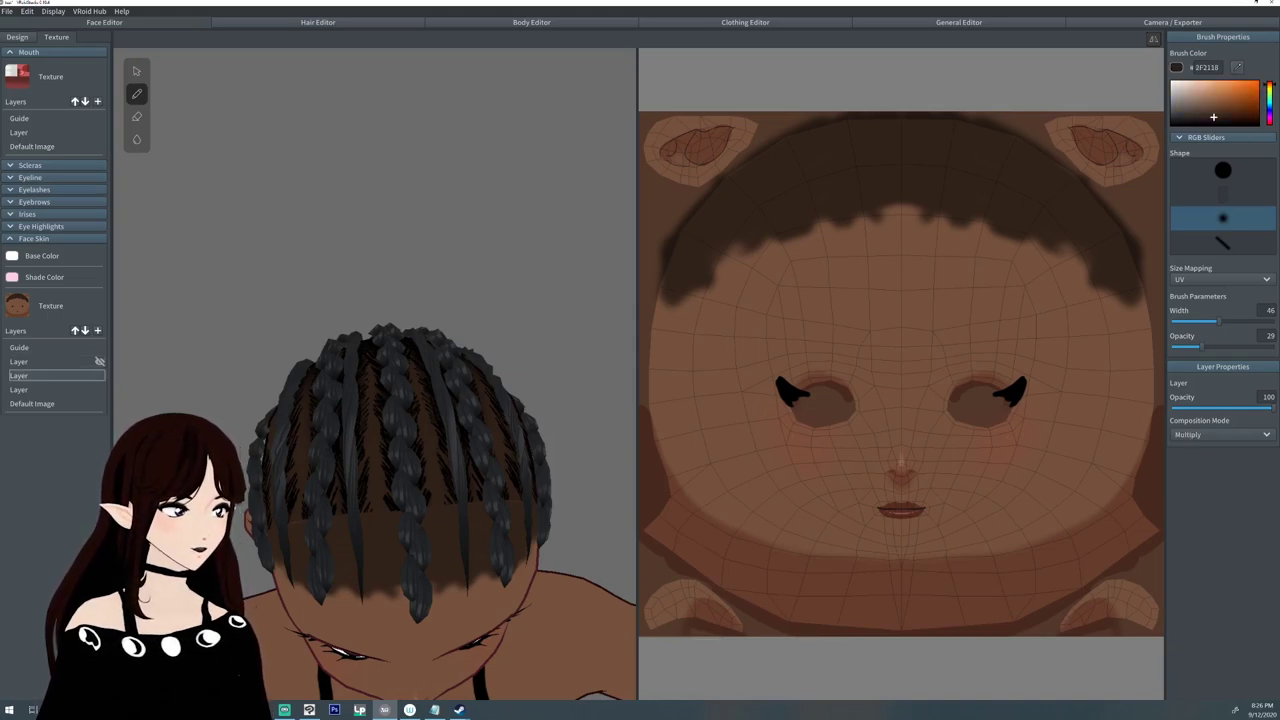
pyautogui.click(1222, 434)
pyautogui.click(1210, 451)
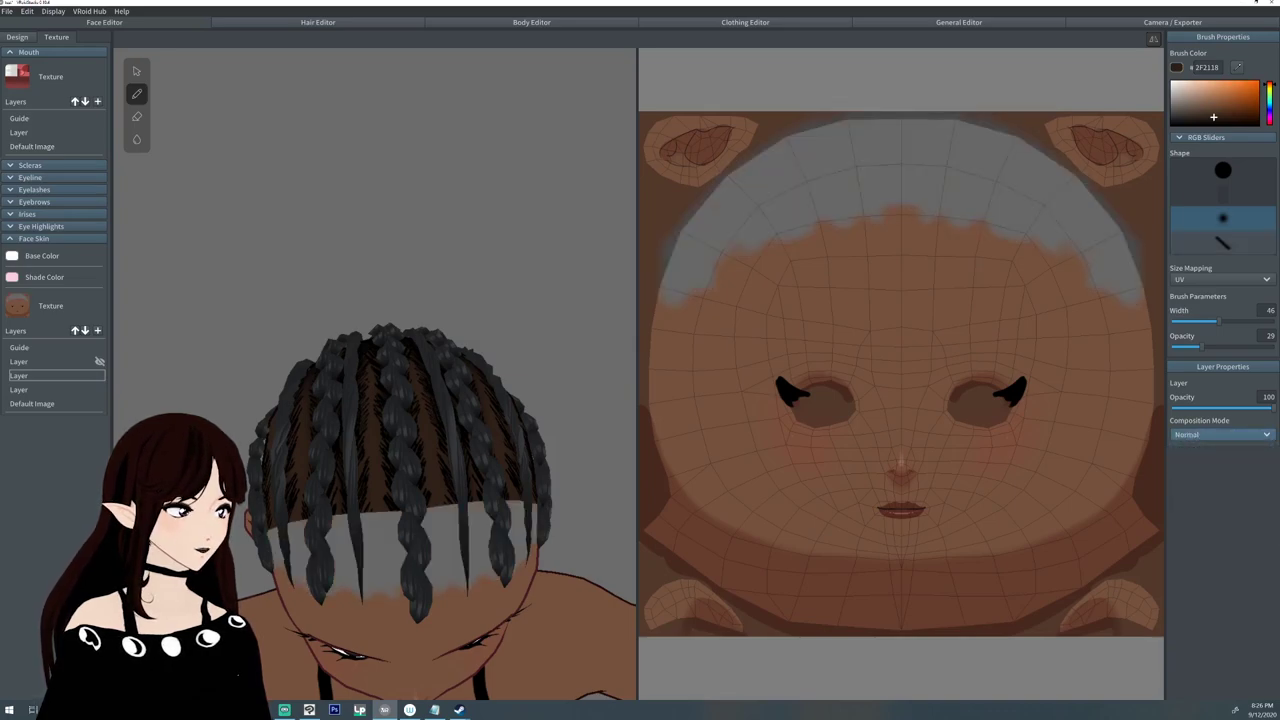
# Repaint the scalp shading on the face texture with the hard round brush in 2F2118 at width 46 and opacity 100.
pyautogui.click(1222, 170)
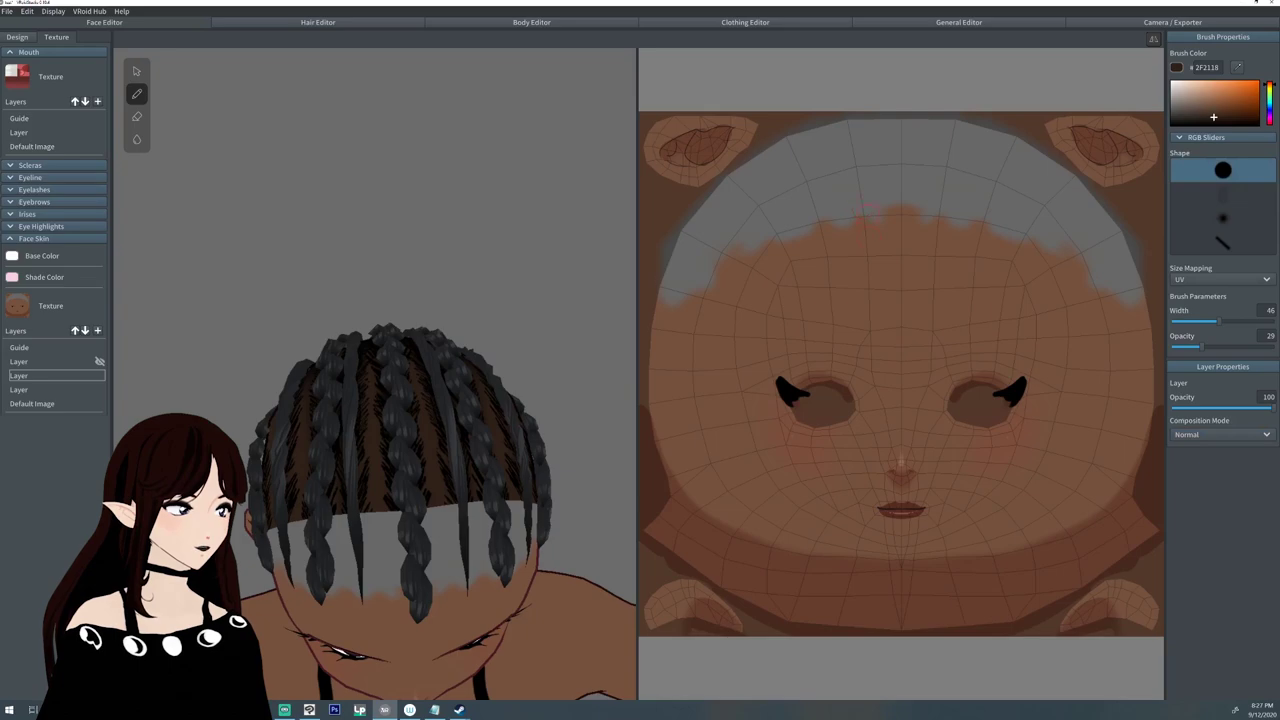
pyautogui.moveTo(1203, 347); pyautogui.dragTo(1276, 347)
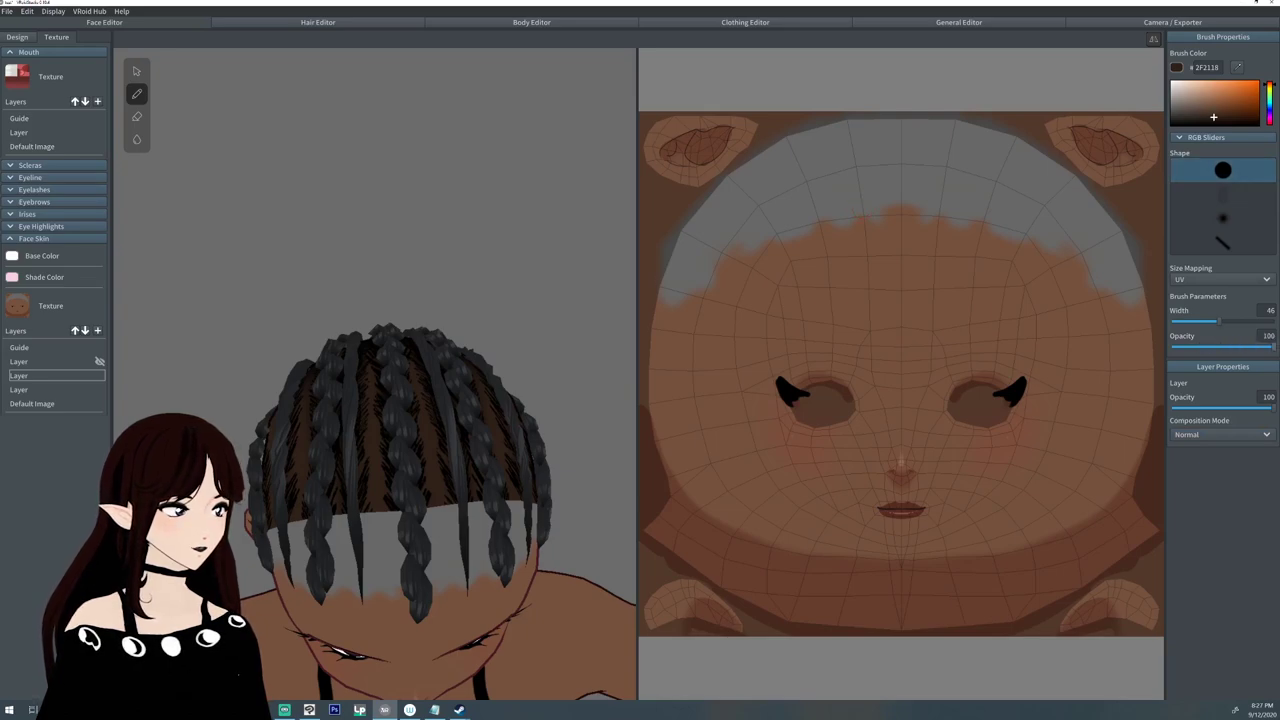
pyautogui.moveTo(926, 212)
pyautogui.mouseDown()
pyautogui.moveTo(940, 197)
pyautogui.moveTo(968, 212)
pyautogui.moveTo(985, 198)
pyautogui.moveTo(1008, 232)
pyautogui.moveTo(1043, 222)
pyautogui.moveTo(1050, 245)
pyautogui.moveTo(1110, 290)
pyautogui.moveTo(1138, 274)
pyautogui.moveTo(1068, 172)
pyautogui.moveTo(810, 122)
pyautogui.moveTo(728, 192)
pyautogui.moveTo(699, 232)
pyautogui.moveTo(705, 262)
pyautogui.moveTo(747, 197)
pyautogui.moveTo(776, 185)
pyautogui.moveTo(748, 232)
pyautogui.moveTo(758, 207)
pyautogui.moveTo(795, 210)
pyautogui.moveTo(810, 194)
pyautogui.moveTo(727, 216)
pyautogui.mouseUp()
pyautogui.moveTo(790, 175)
pyautogui.mouseDown()
pyautogui.moveTo(841, 143)
pyautogui.moveTo(812, 172)
pyautogui.moveTo(866, 158)
pyautogui.moveTo(850, 205)
pyautogui.moveTo(875, 182)
pyautogui.moveTo(893, 200)
pyautogui.moveTo(915, 152)
pyautogui.moveTo(900, 170)
pyautogui.moveTo(797, 204)
pyautogui.mouseUp()
# Refine the front hairline edge of the scalp shading with a smaller eraser and touch-up brush strokes.
pyautogui.click(137, 117)
pyautogui.moveTo(1218, 322); pyautogui.dragTo(1188, 322)
pyautogui.moveTo(420, 470); pyautogui.dragTo(420, 370, button='right')
pyautogui.click(137, 94)
pyautogui.moveTo(884, 214); pyautogui.dragTo(901, 242)
pyautogui.press('e')
pyautogui.moveTo(408, 416)
pyautogui.mouseDown()
pyautogui.moveTo(432, 398)
pyautogui.moveTo(438, 415)
pyautogui.moveTo(473, 402)
pyautogui.mouseUp()
pyautogui.moveTo(398, 426); pyautogui.dragTo(430, 402)
# Clean up and soften the scalp shading's edge at the side hairline, switching to the soft shape for the final touches.
pyautogui.moveTo(430, 402); pyautogui.dragTo(310, 400, button='right')
pyautogui.moveTo(500, 486); pyautogui.dragTo(484, 456)
pyautogui.moveTo(480, 458); pyautogui.dragTo(462, 452)
pyautogui.click(1223, 218)
pyautogui.moveTo(512, 496)
pyautogui.mouseDown()
pyautogui.moveTo(538, 500)
pyautogui.moveTo(512, 498)
pyautogui.mouseUp()
pyautogui.click(137, 94)
pyautogui.moveTo(1218, 322); pyautogui.dragTo(1198, 322)
pyautogui.moveTo(518, 494); pyautogui.dragTo(541, 495)
pyautogui.moveTo(400, 400); pyautogui.dragTo(510, 400, button='right')
# Show the black root-stroke layer on the face texture again and lower its opacity slightly.
pyautogui.scroll(-4, 420, 400)
pyautogui.click(99, 362)
pyautogui.click(19, 362)
pyautogui.moveTo(440, 350); pyautogui.dragTo(360, 480, button='right')
pyautogui.moveTo(1273, 408); pyautogui.dragTo(1239, 408)
pyautogui.click(137, 117)
pyautogui.click(1223, 170)
pyautogui.moveTo(380, 470); pyautogui.dragTo(490, 430, button='right')
pyautogui.moveTo(1239, 408); pyautogui.dragTo(1257, 408)
# Trim the black root strokes along the front and side hairline with a thin hard eraser.
pyautogui.click(1176, 322)
pyautogui.moveTo(960, 130)
pyautogui.mouseDown()
pyautogui.moveTo(951, 155)
pyautogui.moveTo(903, 187)
pyautogui.mouseUp()
pyautogui.moveTo(928, 221); pyautogui.dragTo(914, 240)
pyautogui.moveTo(959, 125); pyautogui.dragTo(949, 155)
pyautogui.moveTo(1108, 264); pyautogui.dragTo(1108, 221)
pyautogui.moveTo(1134, 291); pyautogui.dragTo(1107, 281)
pyautogui.moveTo(1003, 169); pyautogui.dragTo(991, 193)
pyautogui.moveTo(450, 480); pyautogui.dragTo(393, 330, button='right')
pyautogui.moveTo(1176, 322); pyautogui.dragTo(1217, 322)
# In the Hair Editor's bone settings, create a bone group from the hanging braid behind the ear with fixed point 0.03.
pyautogui.click(318, 22)
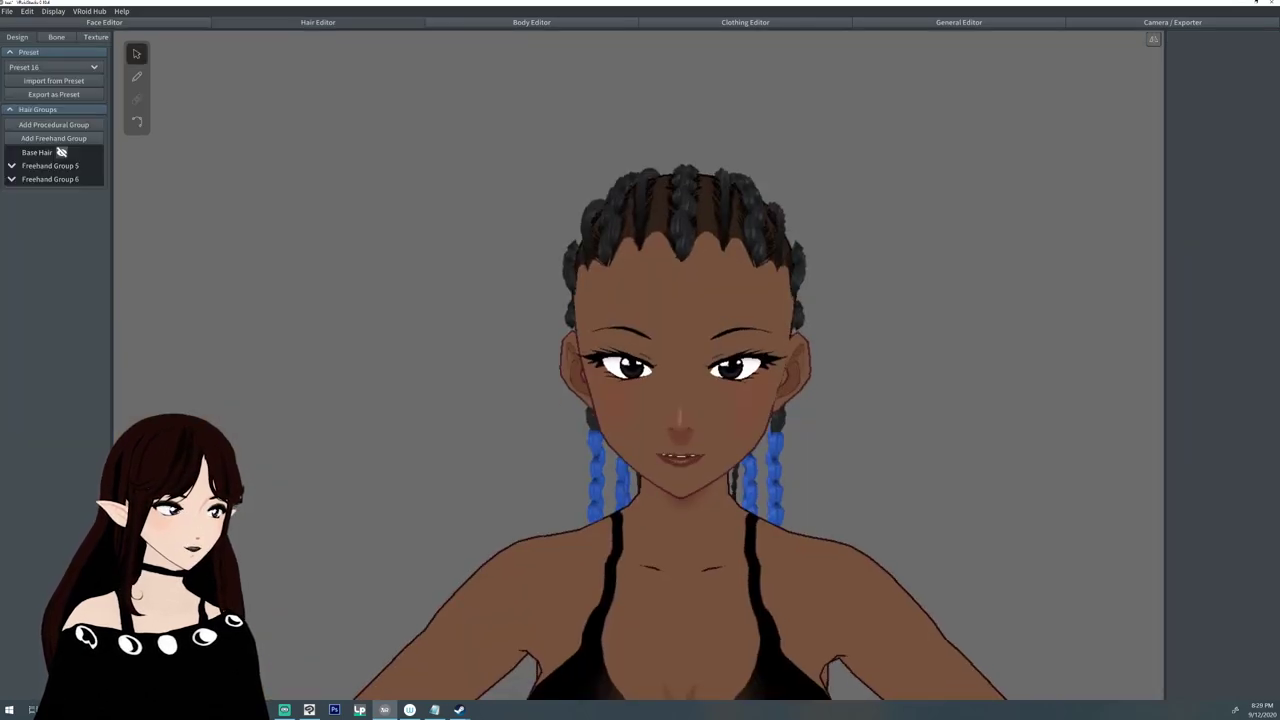
pyautogui.click(56, 37)
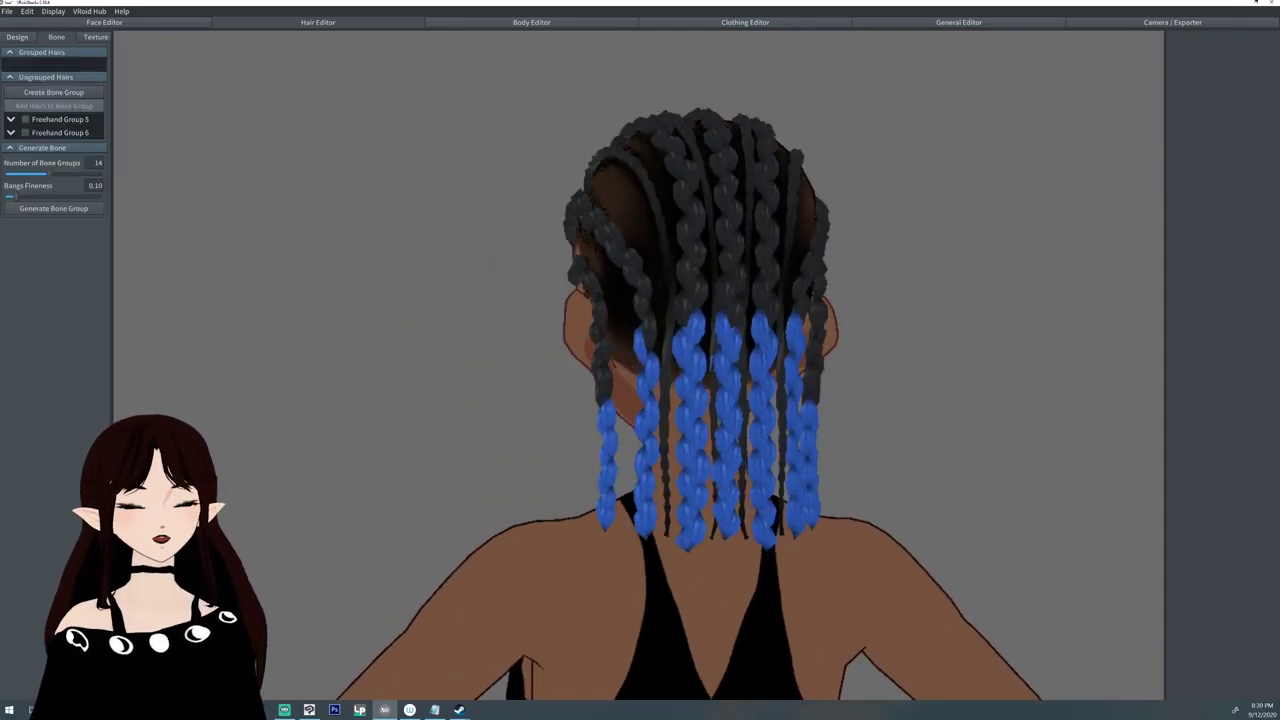
pyautogui.click(11, 133)
pyautogui.moveTo(597, 365); pyautogui.dragTo(734, 357, button='right')
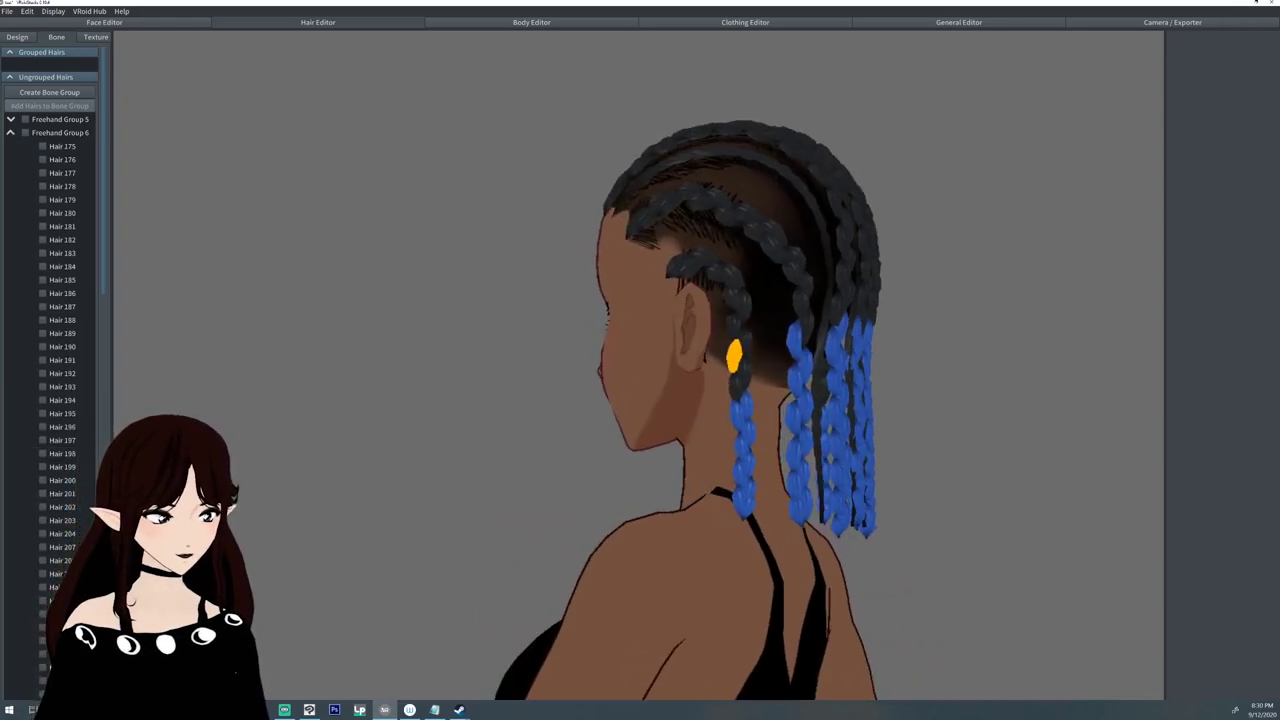
pyautogui.keyDown('shift'); pyautogui.click(734, 326); pyautogui.keyUp('shift')
pyautogui.keyDown('shift'); pyautogui.click(731, 297); pyautogui.keyUp('shift')
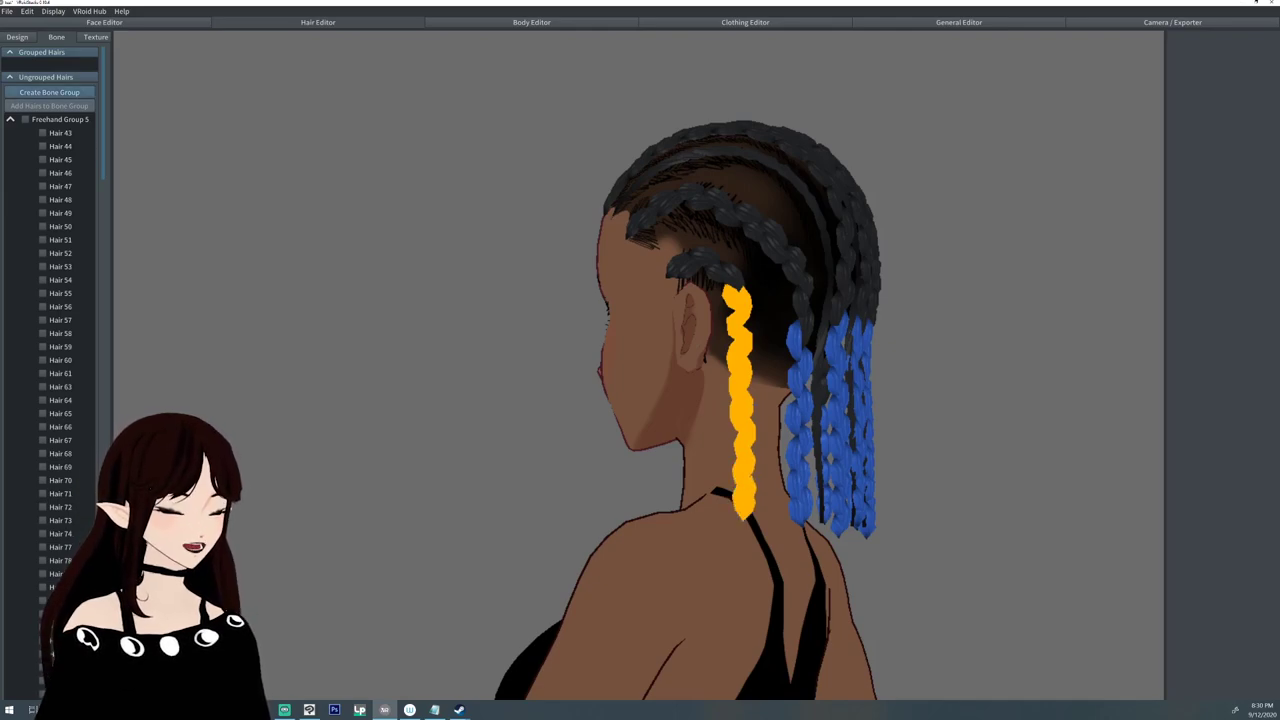
pyautogui.click(50, 92)
pyautogui.moveTo(1197, 112); pyautogui.dragTo(1174, 112)
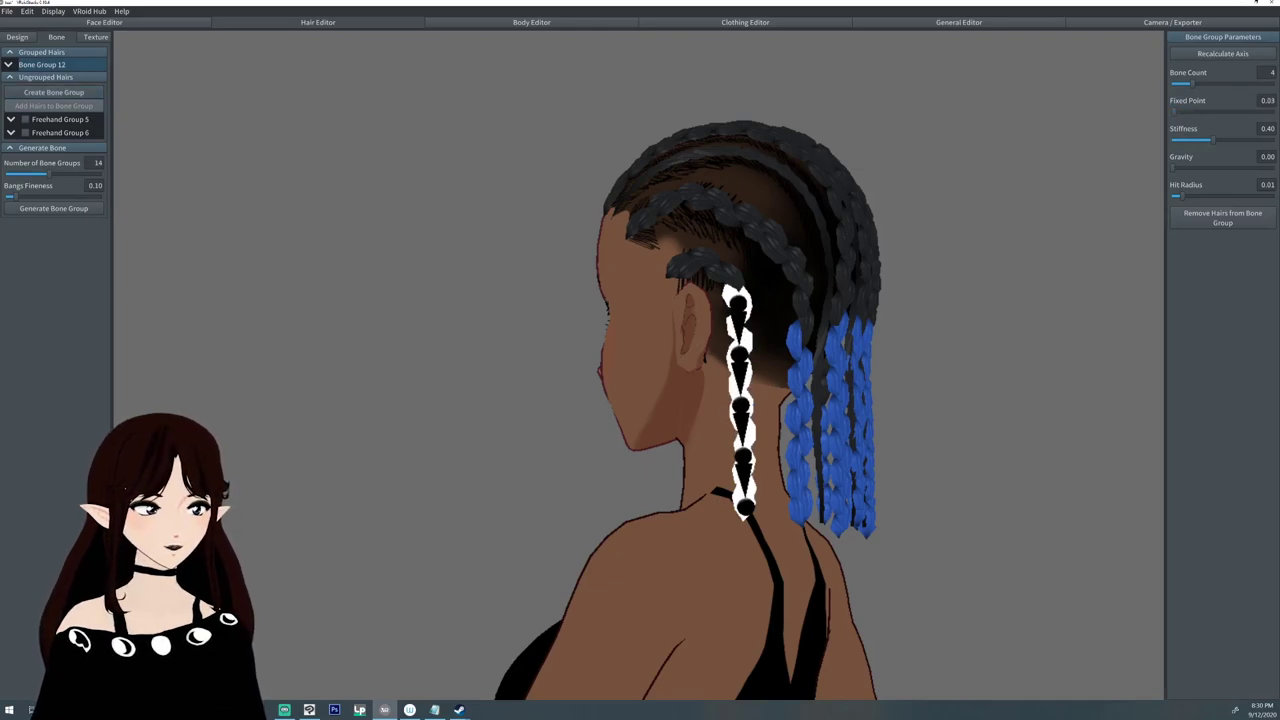
# Create a bone group from the hanging part of the second side braid and set its fixed point to 0.01.
pyautogui.click(801, 301)
pyautogui.click(806, 284)
pyautogui.click(808, 328)
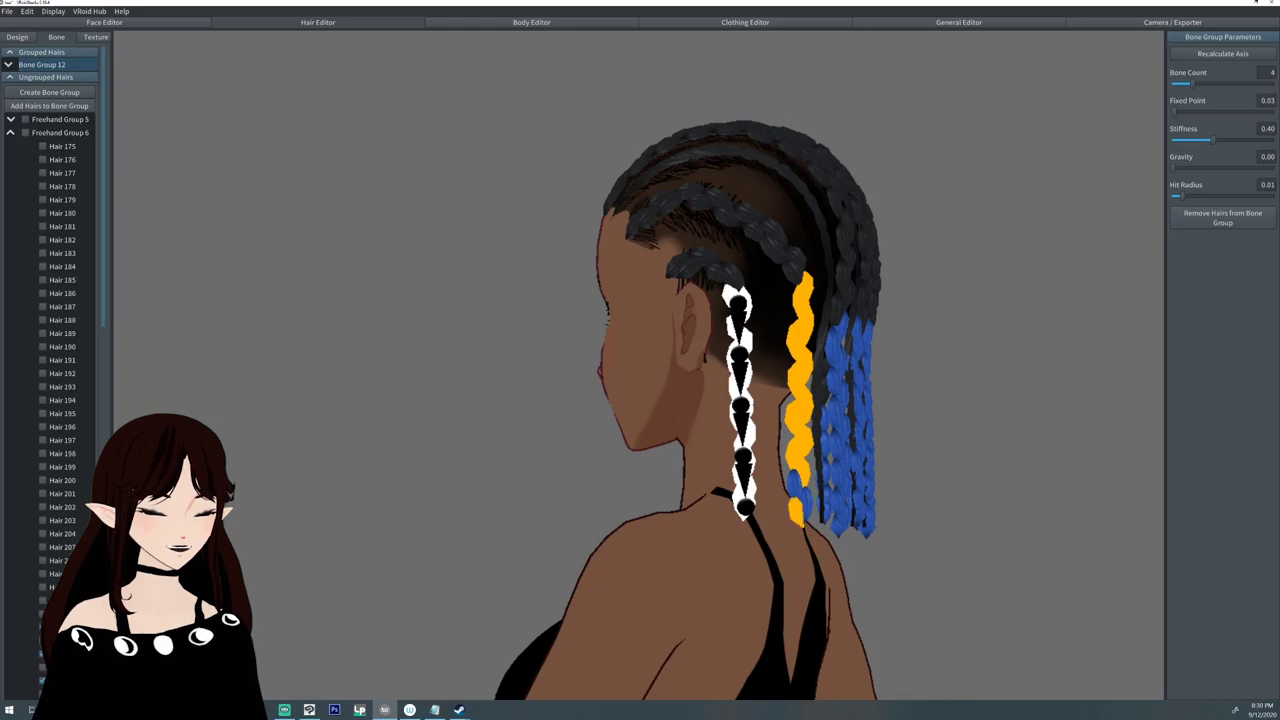
pyautogui.moveTo(800, 380); pyautogui.dragTo(748, 380, button='right')
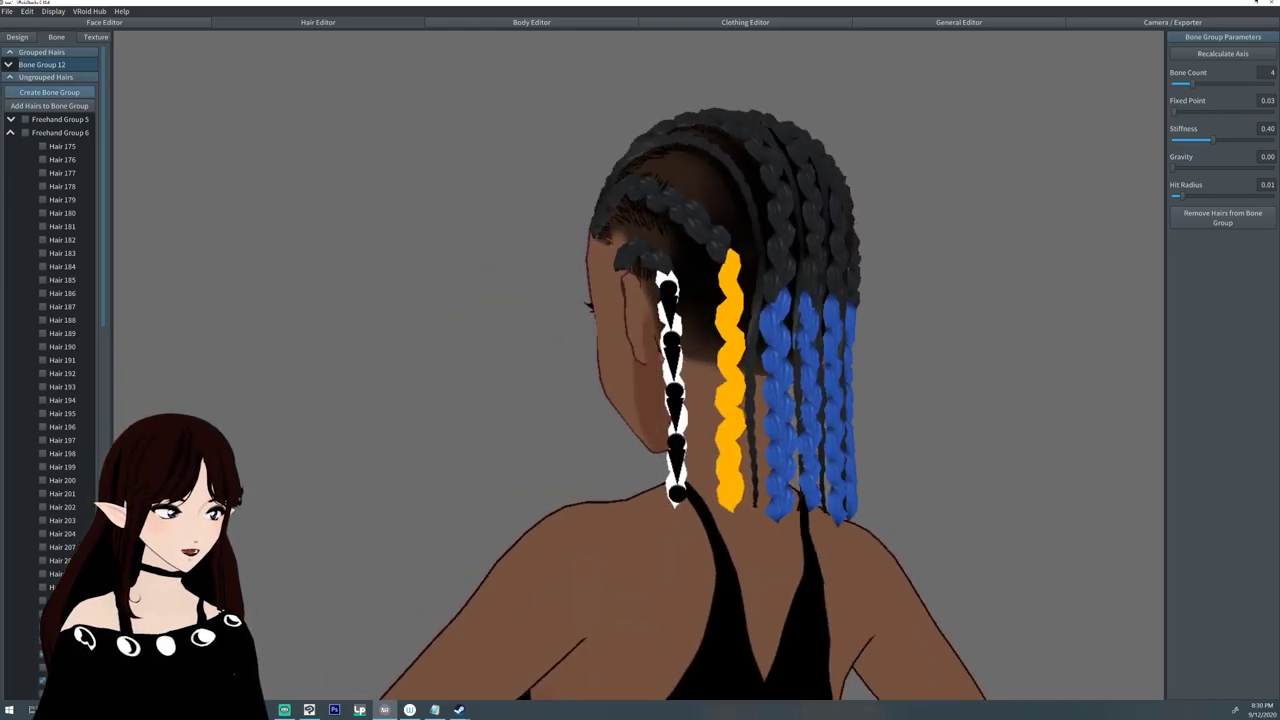
pyautogui.click(85, 92)
pyautogui.moveTo(1197, 112); pyautogui.dragTo(1173, 112)
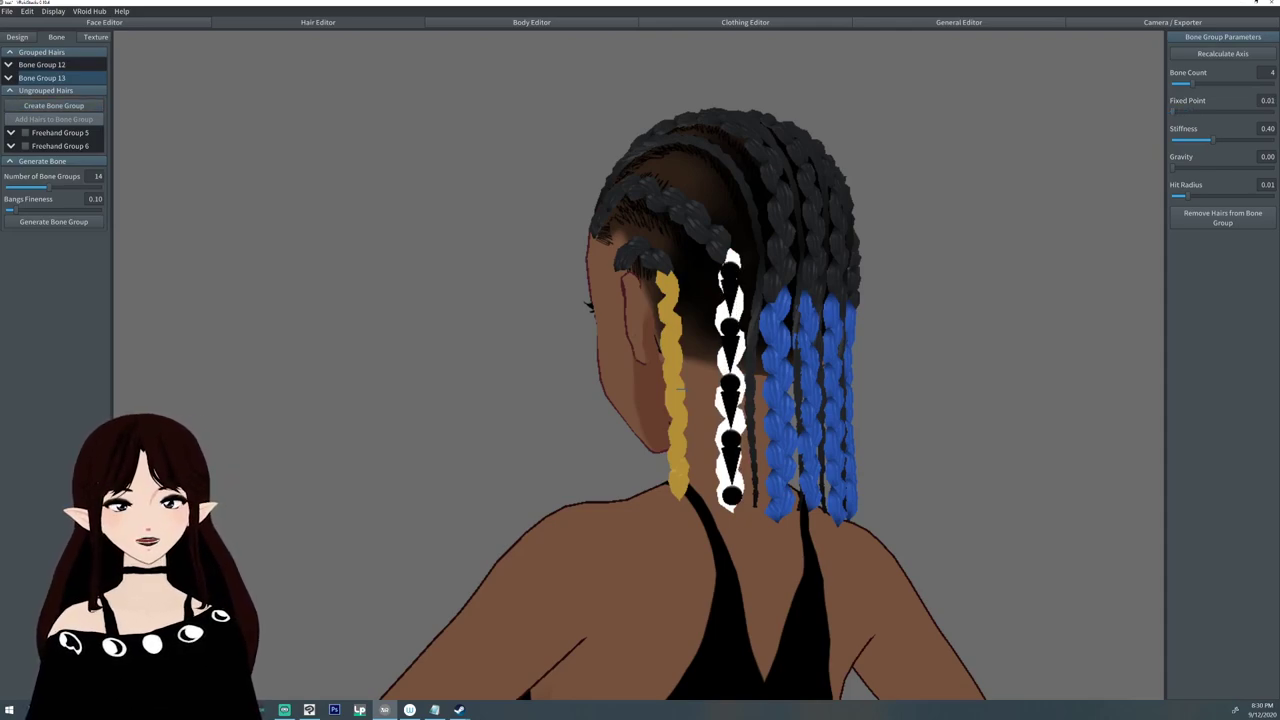
# Create a bone group from the thin braid beside the second side braid and set its fixed point to 0.07.
pyautogui.click(755, 420)
pyautogui.click(80, 106)
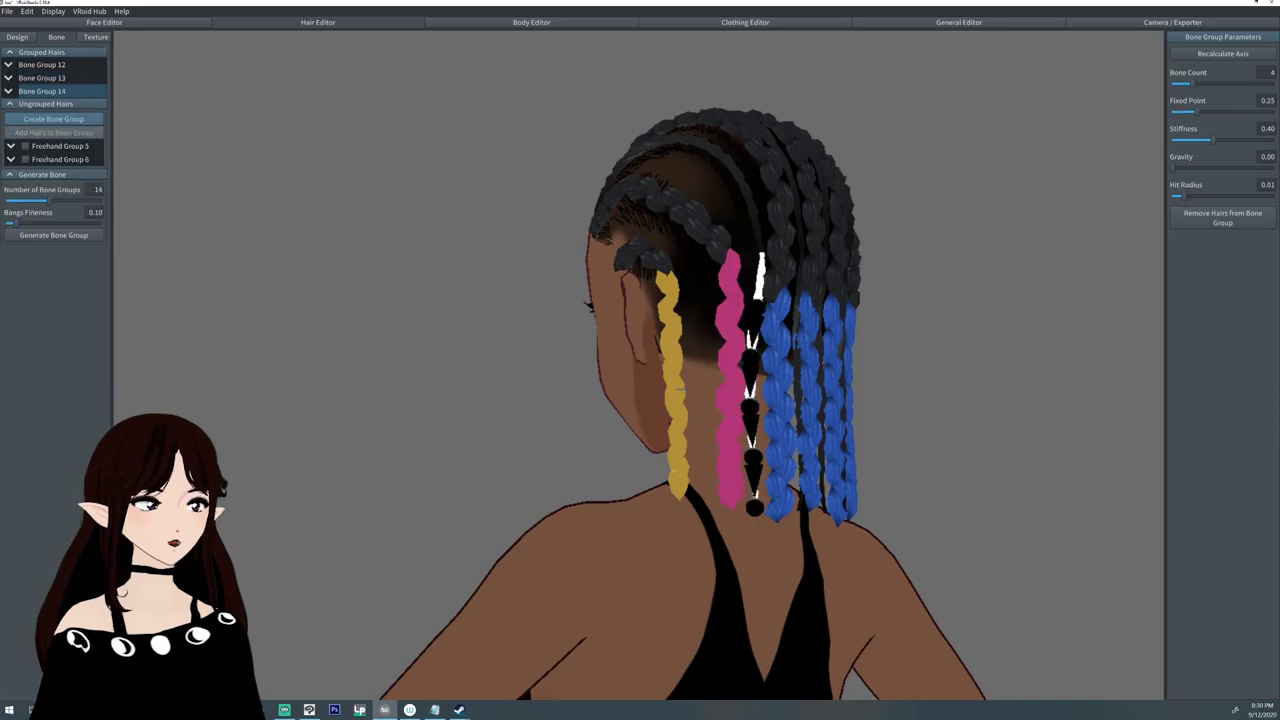
pyautogui.moveTo(1197, 112); pyautogui.dragTo(1177, 112)
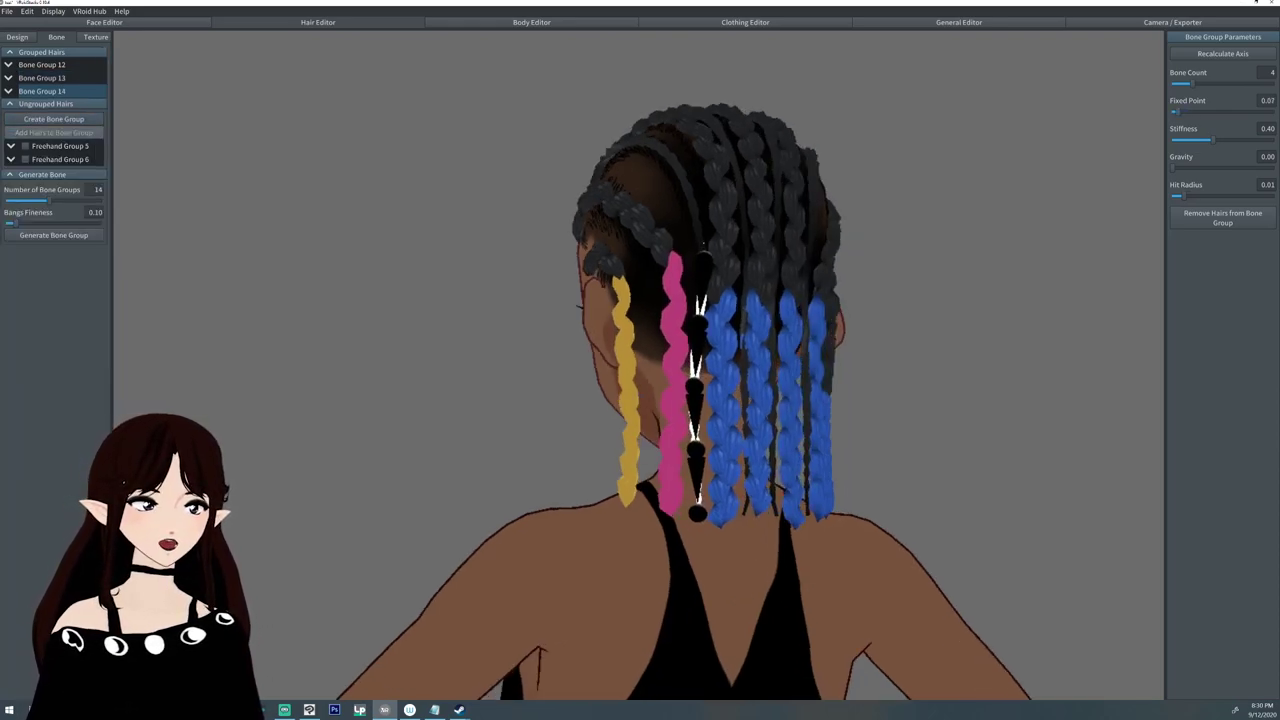
# Select every hanging hair of the first thick back braid, create a bone group from them, and set its fixed point to 0.01.
pyautogui.click(719, 248)
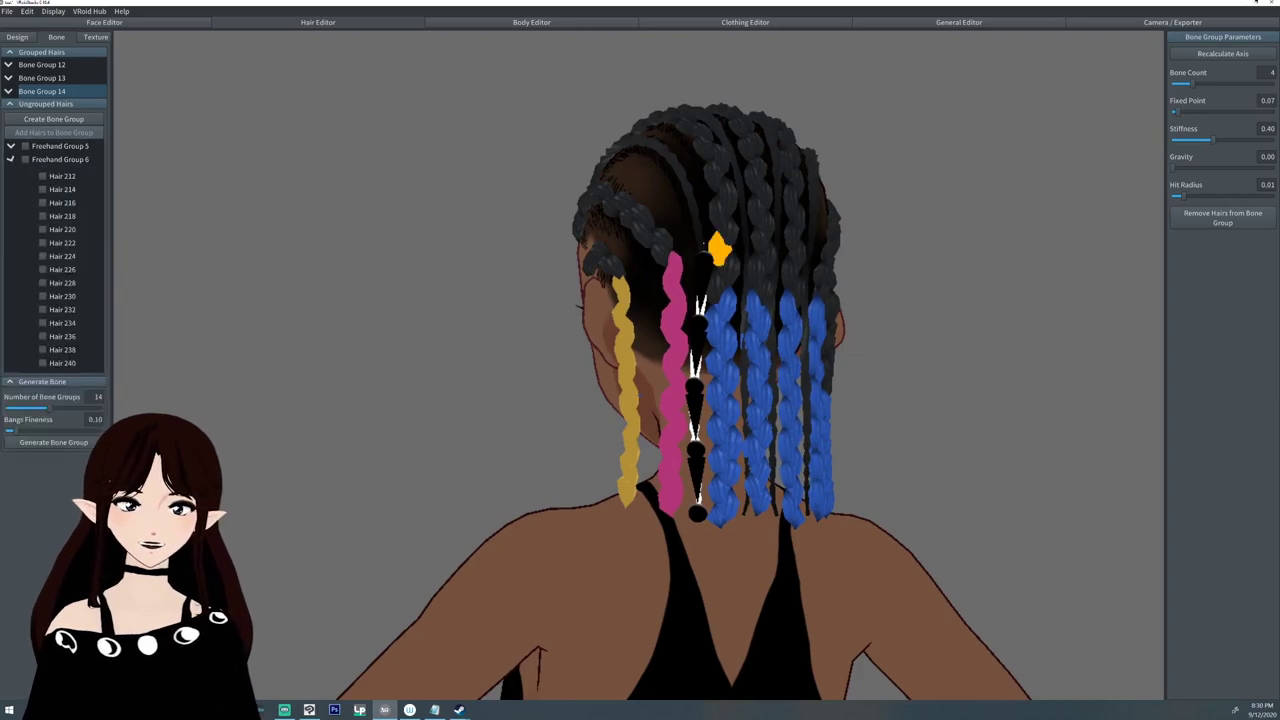
pyautogui.click(731, 268)
pyautogui.click(715, 286)
pyautogui.click(727, 305)
pyautogui.click(42, 306)
pyautogui.click(42, 333)
pyautogui.click(42, 360)
pyautogui.click(42, 386)
pyautogui.click(42, 413)
pyautogui.click(42, 440)
pyautogui.click(42, 466)
pyautogui.click(42, 493)
pyautogui.click(42, 520)
pyautogui.click(42, 546)
pyautogui.click(42, 573)
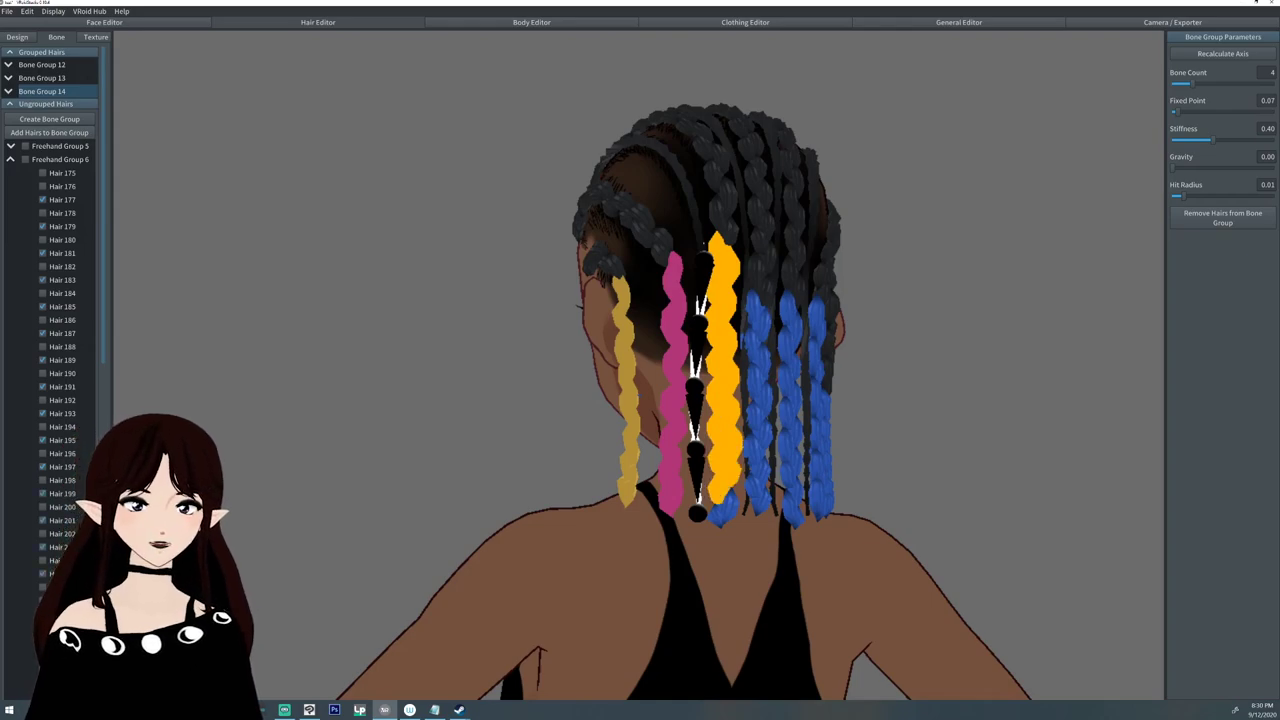
pyautogui.click(42, 600)
pyautogui.click(42, 627)
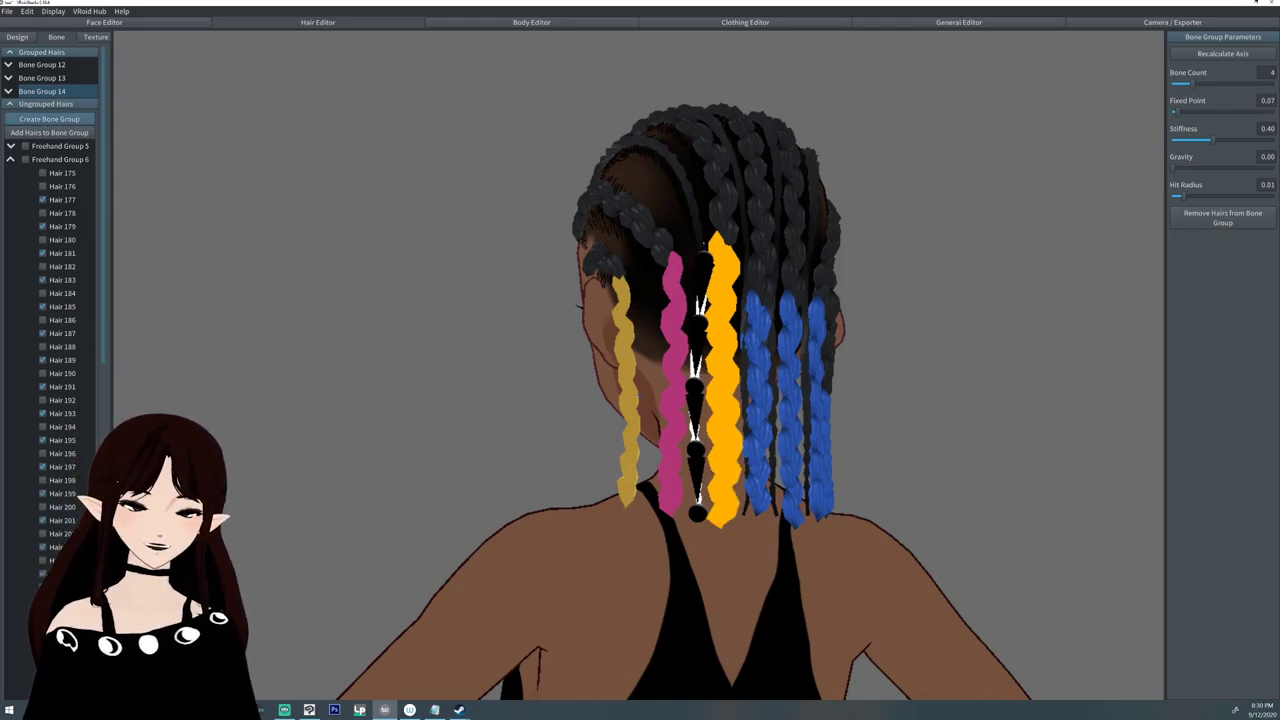
pyautogui.click(49, 119)
pyautogui.moveTo(1193, 111); pyautogui.dragTo(1172, 111)
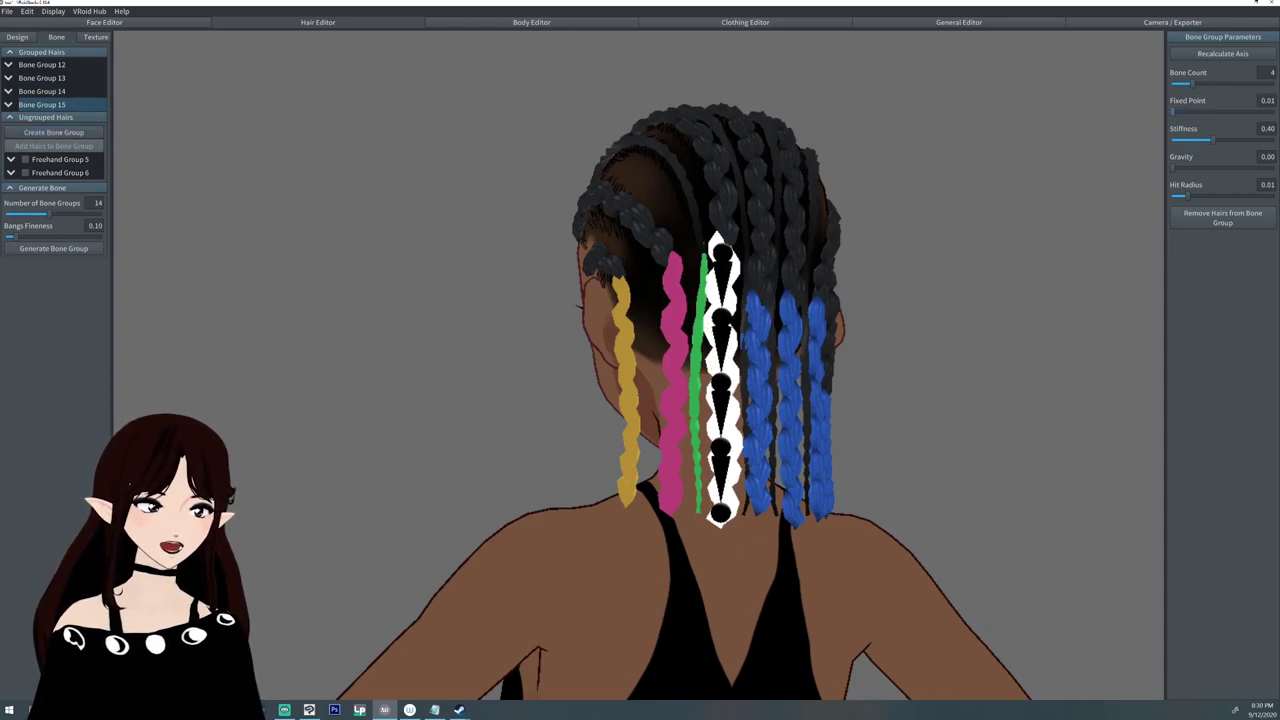
# Create a bone group from the thin braid just past the first thick back braid and set its fixed point to 0.08.
pyautogui.click(746, 380)
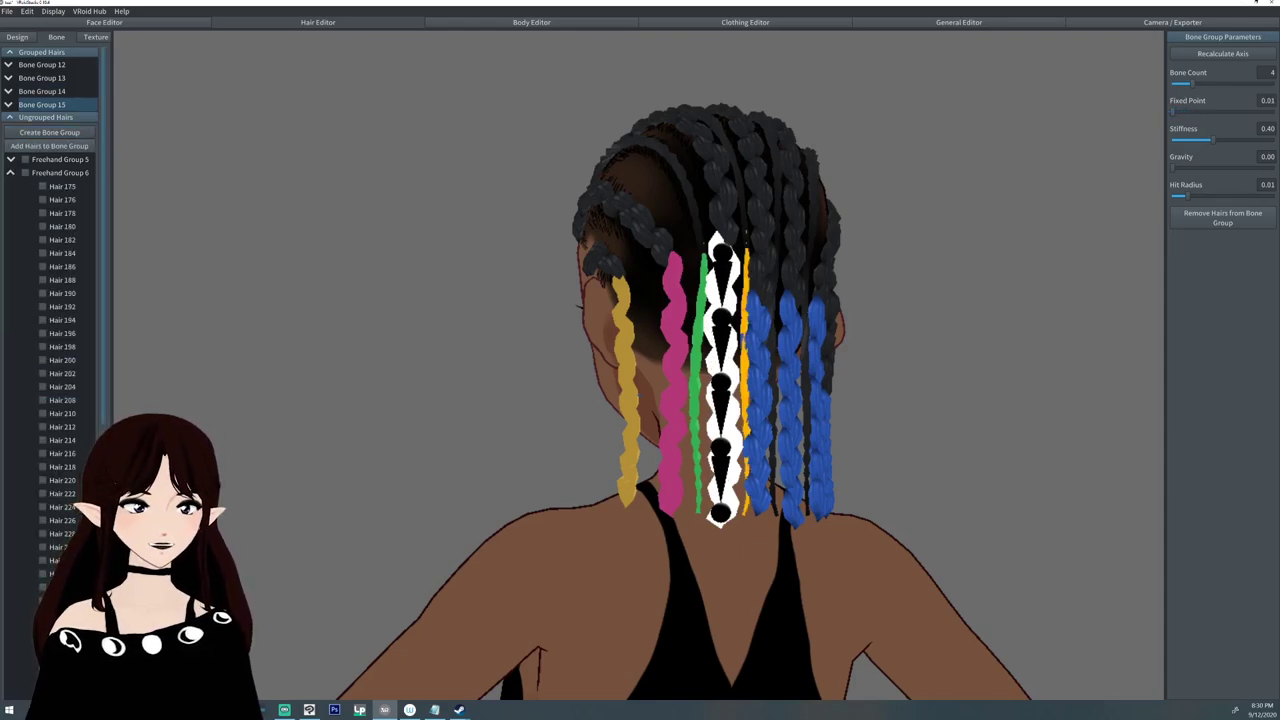
pyautogui.click(49, 132)
pyautogui.moveTo(1193, 111); pyautogui.dragTo(1177, 111)
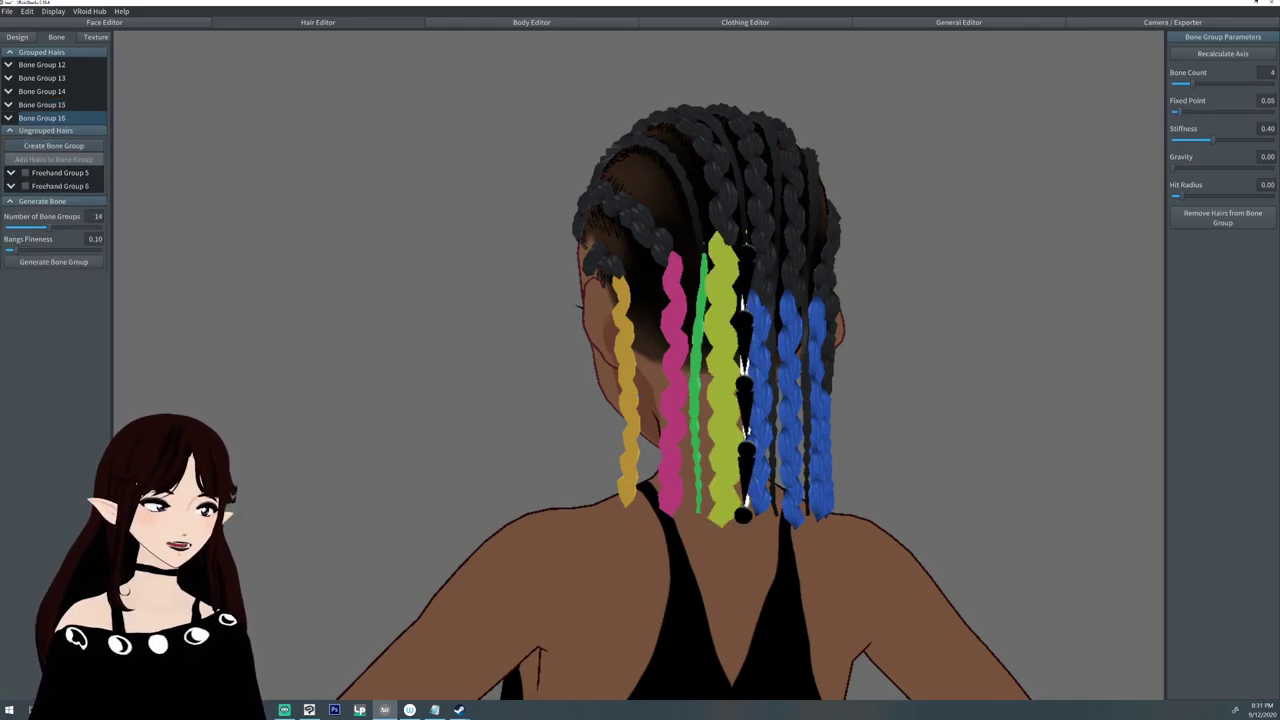
# Create a bone group from the thin braid on the far side of the central blue braid, with fixed point 0.08.
pyautogui.click(772, 380)
pyautogui.moveTo(772, 380)
pyautogui.mouseDown(button='right')
pyautogui.moveTo(655, 380)
pyautogui.moveTo(668, 380)
pyautogui.mouseUp(button='right')
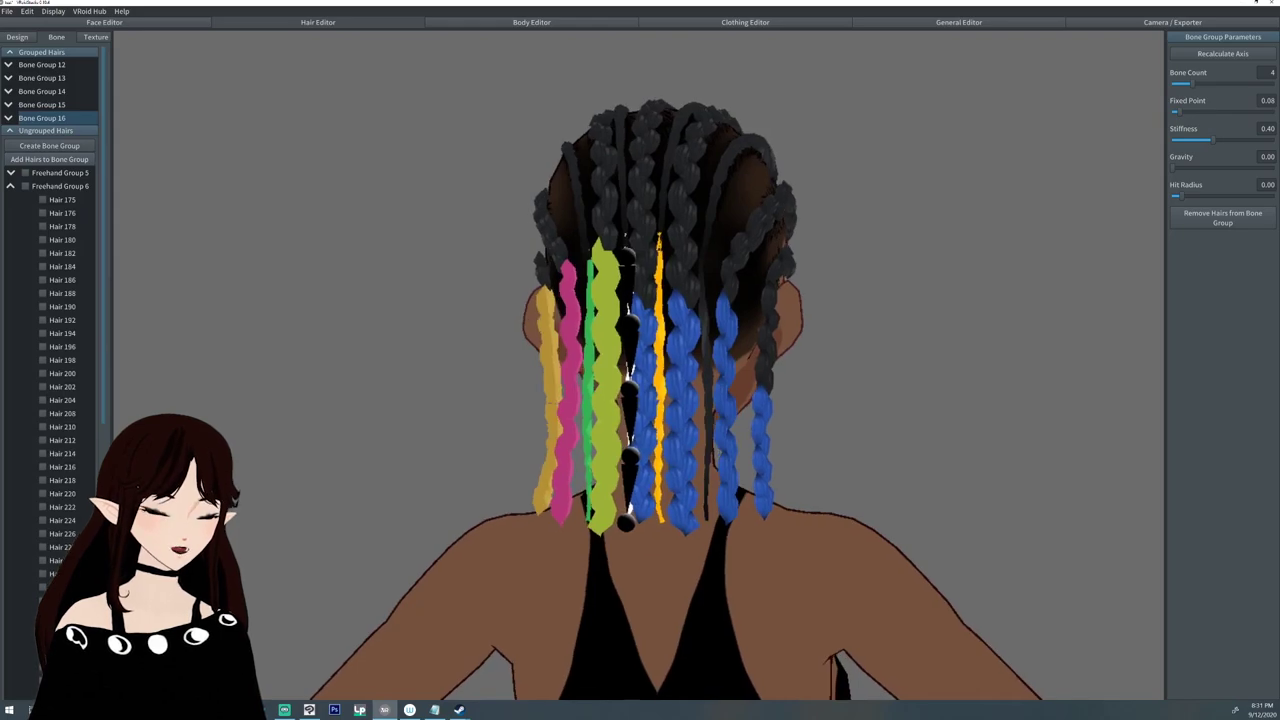
pyautogui.click(49, 145)
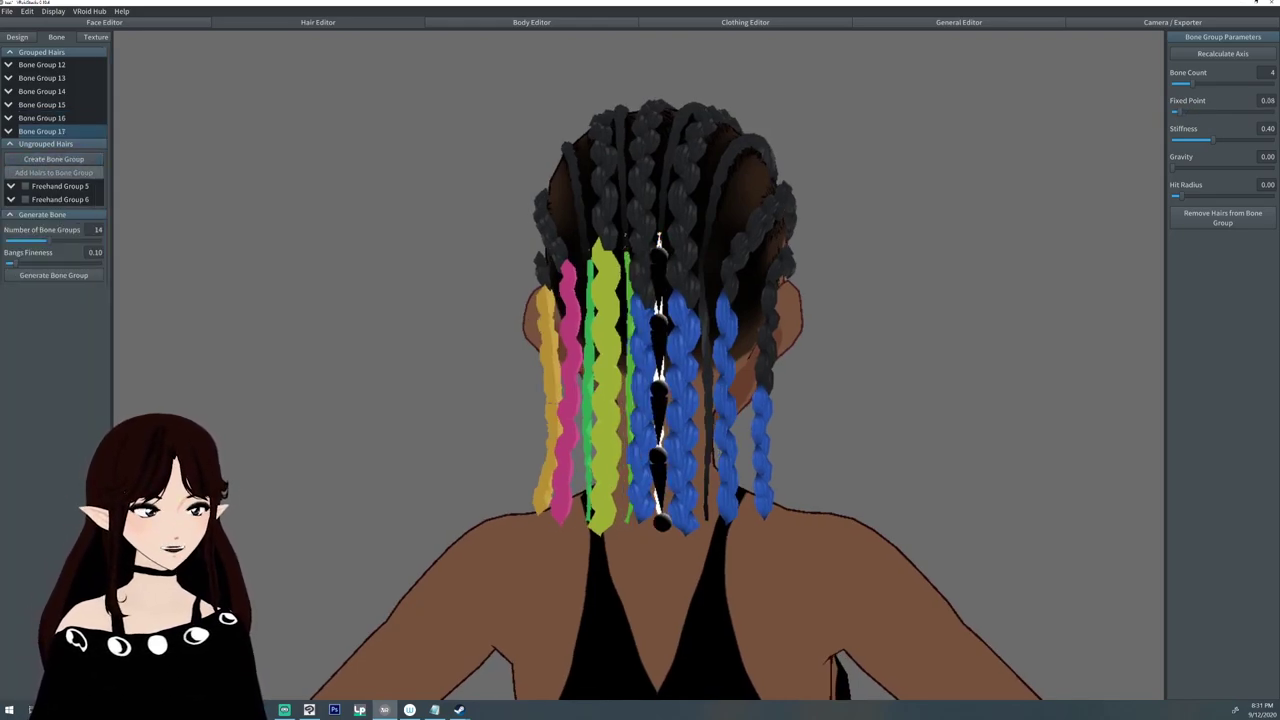
# Create a bone group from the central hanging braid at the back and set its fixed point to 0.02.
pyautogui.click(638, 243)
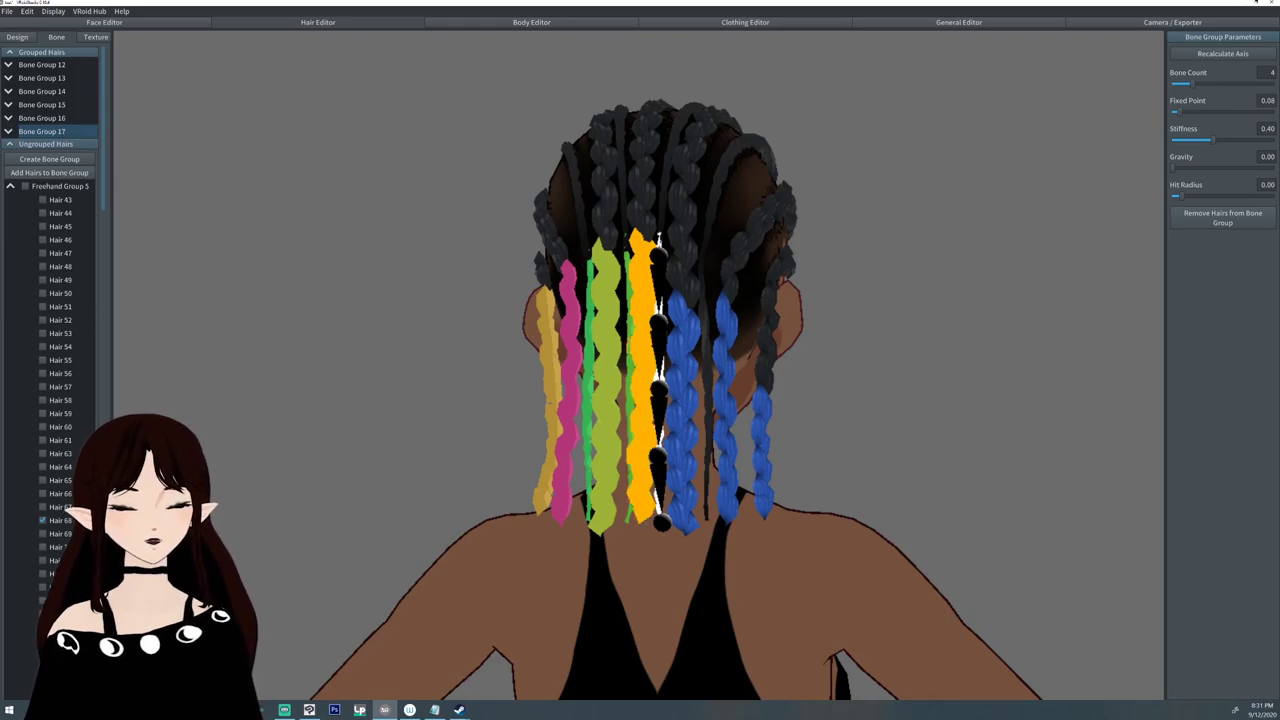
pyautogui.click(49, 160)
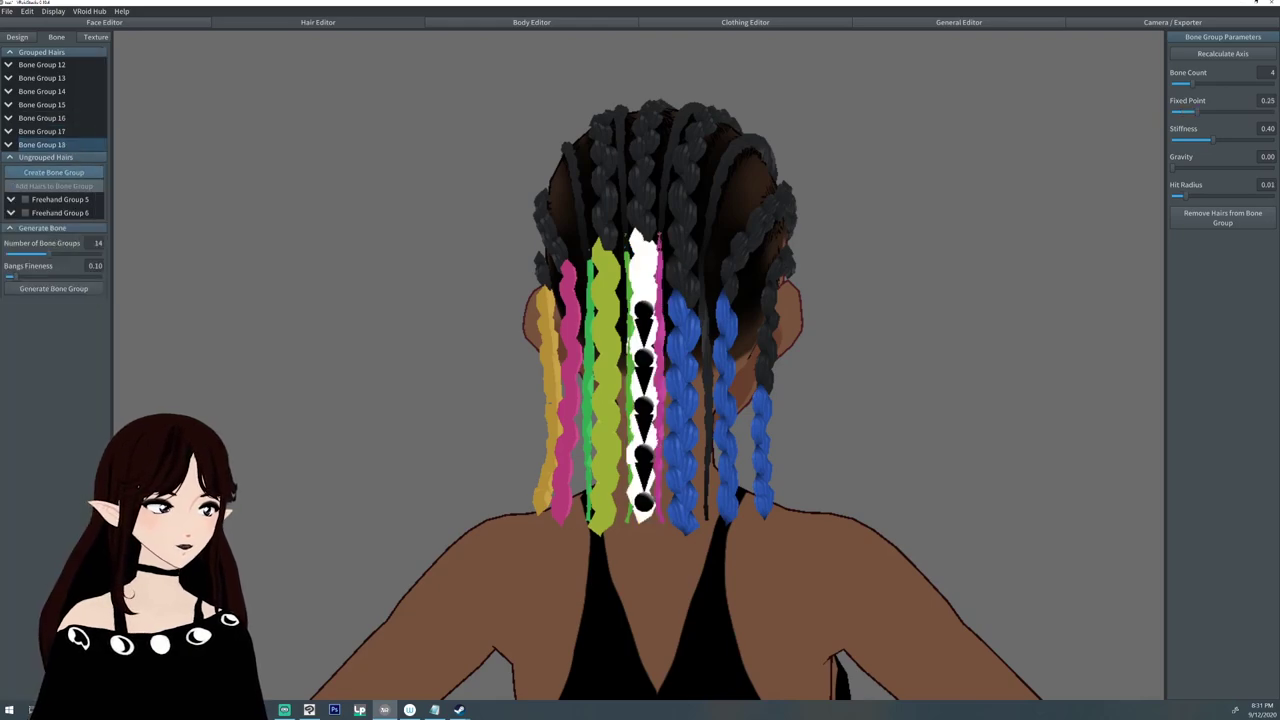
pyautogui.moveTo(1197, 111); pyautogui.dragTo(1174, 111)
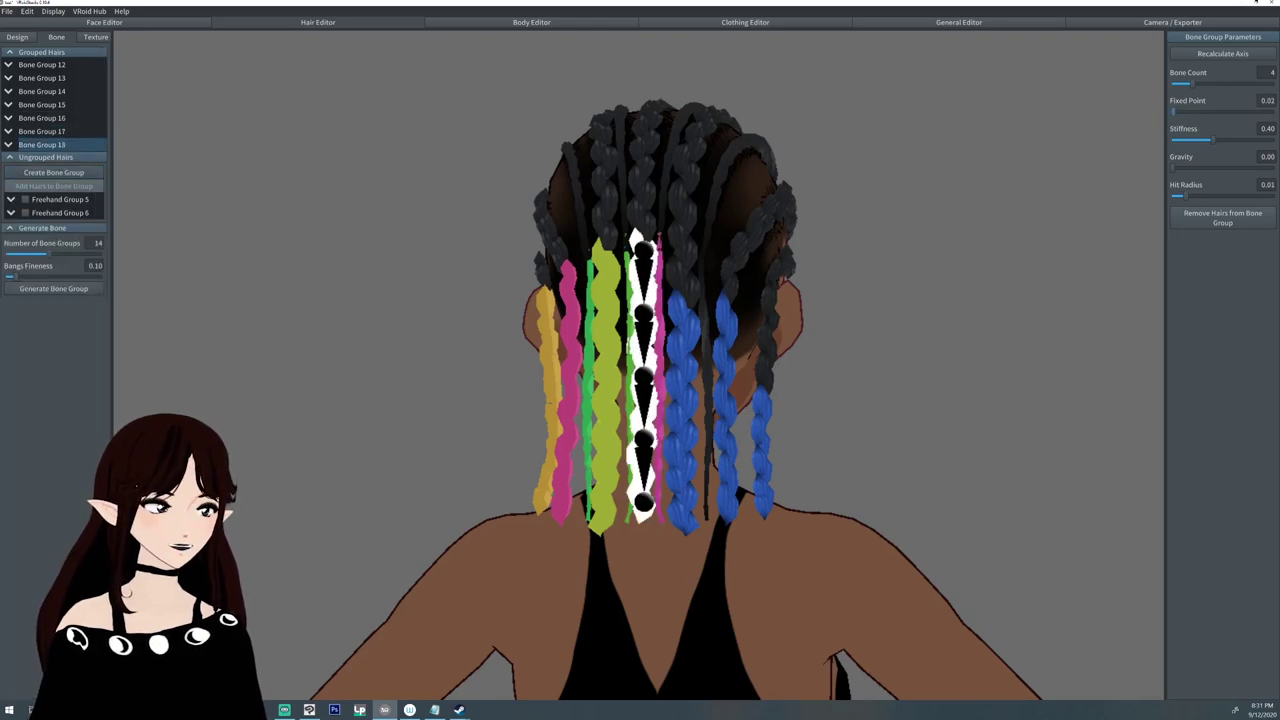
# Select every hanging hair of the thick braid just past the centre, create a bone group from them, and set its fixed point to 0.01.
pyautogui.click(10, 213)
pyautogui.click(43, 267)
pyautogui.click(43, 280)
pyautogui.click(43, 293)
pyautogui.click(43, 307)
pyautogui.click(43, 320)
pyautogui.click(43, 333)
pyautogui.click(43, 347)
pyautogui.click(43, 360)
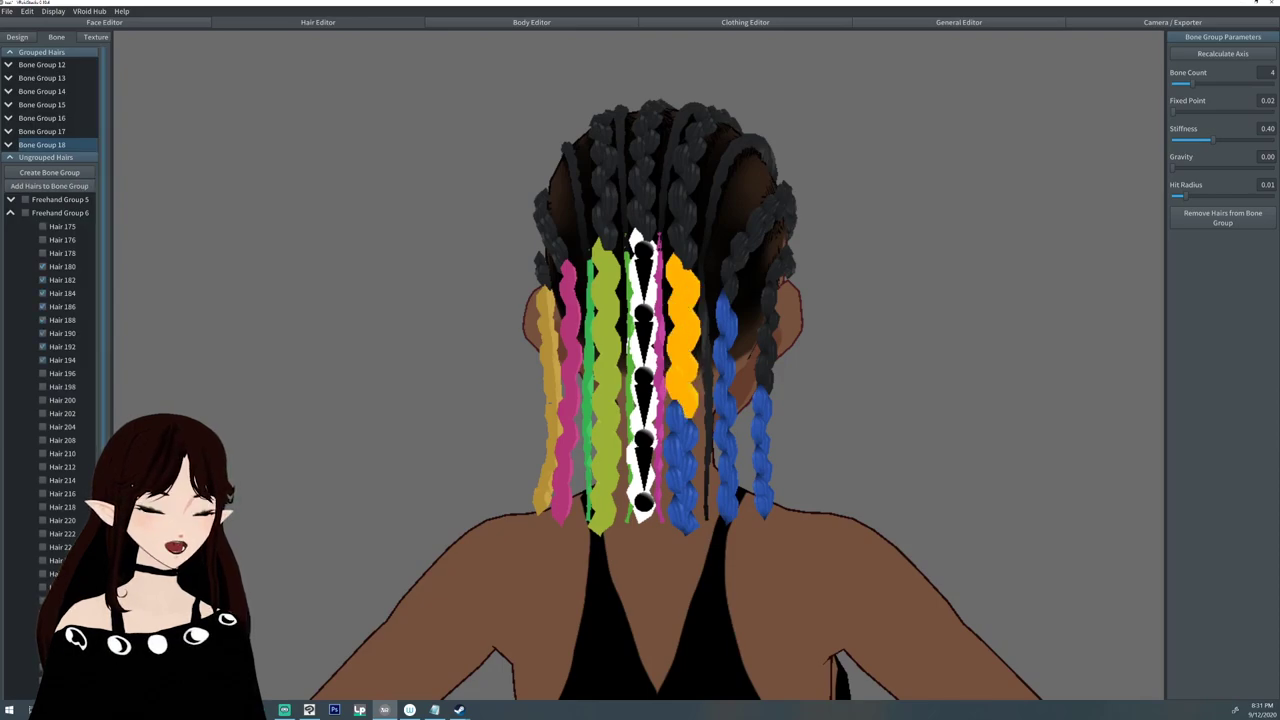
pyautogui.click(43, 374)
pyautogui.click(43, 387)
pyautogui.click(43, 400)
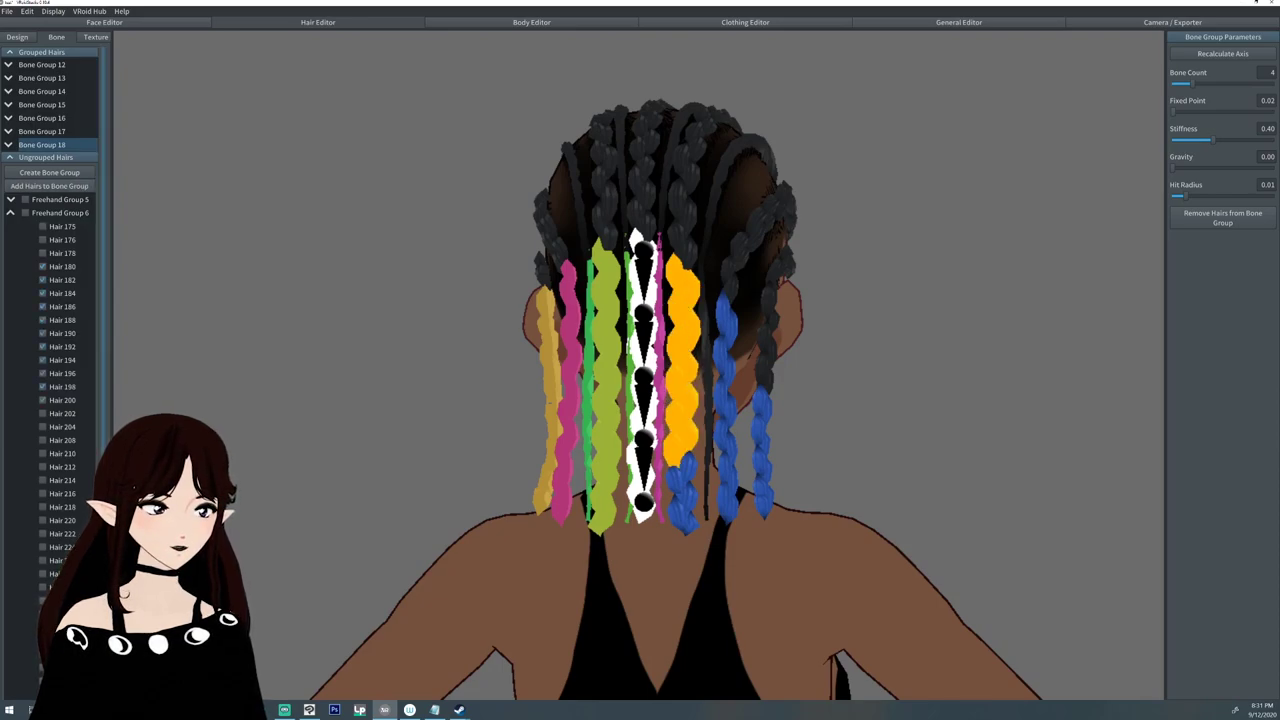
pyautogui.click(43, 414)
pyautogui.click(43, 427)
pyautogui.click(42, 440)
pyautogui.click(42, 453)
pyautogui.click(42, 466)
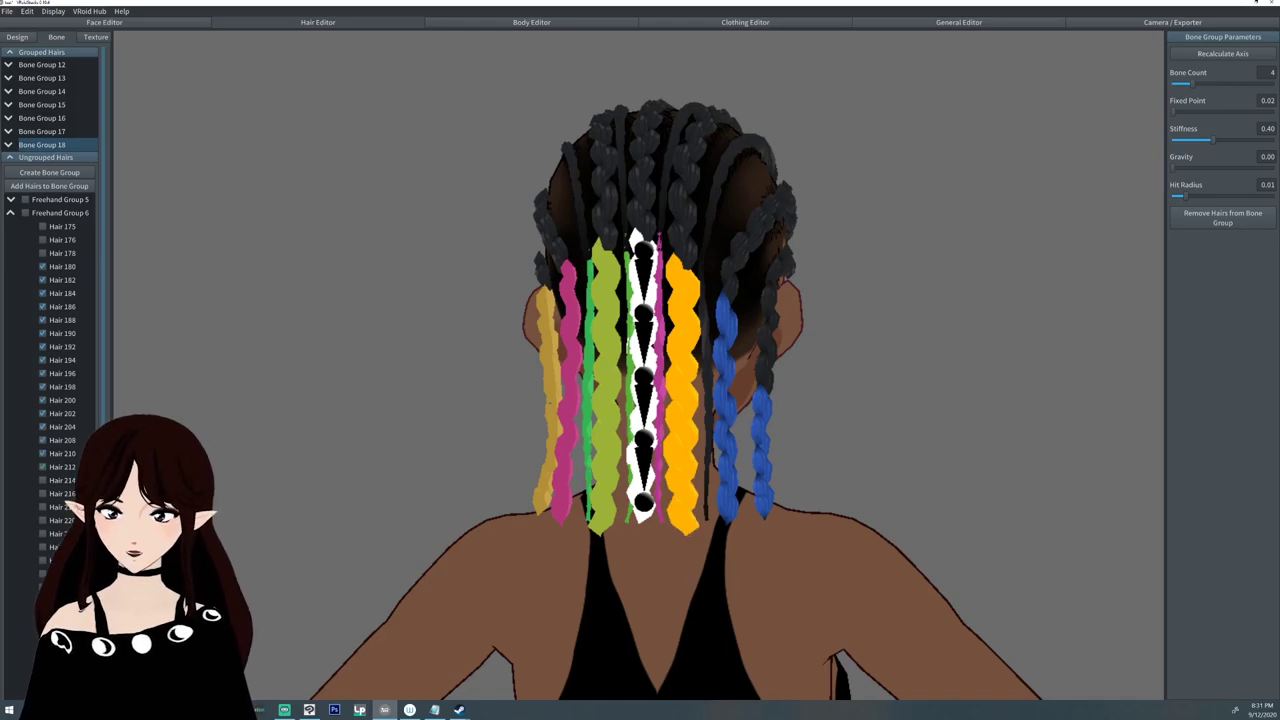
pyautogui.click(49, 173)
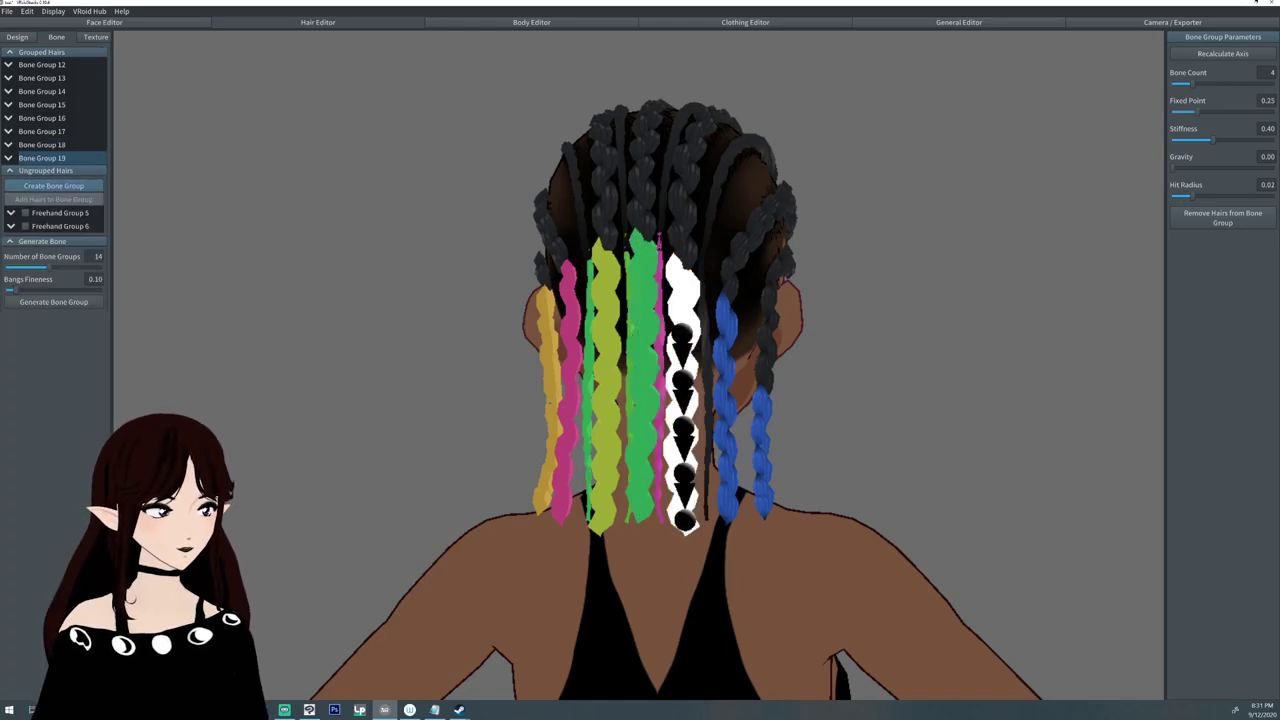
pyautogui.moveTo(1197, 112); pyautogui.dragTo(1173, 112)
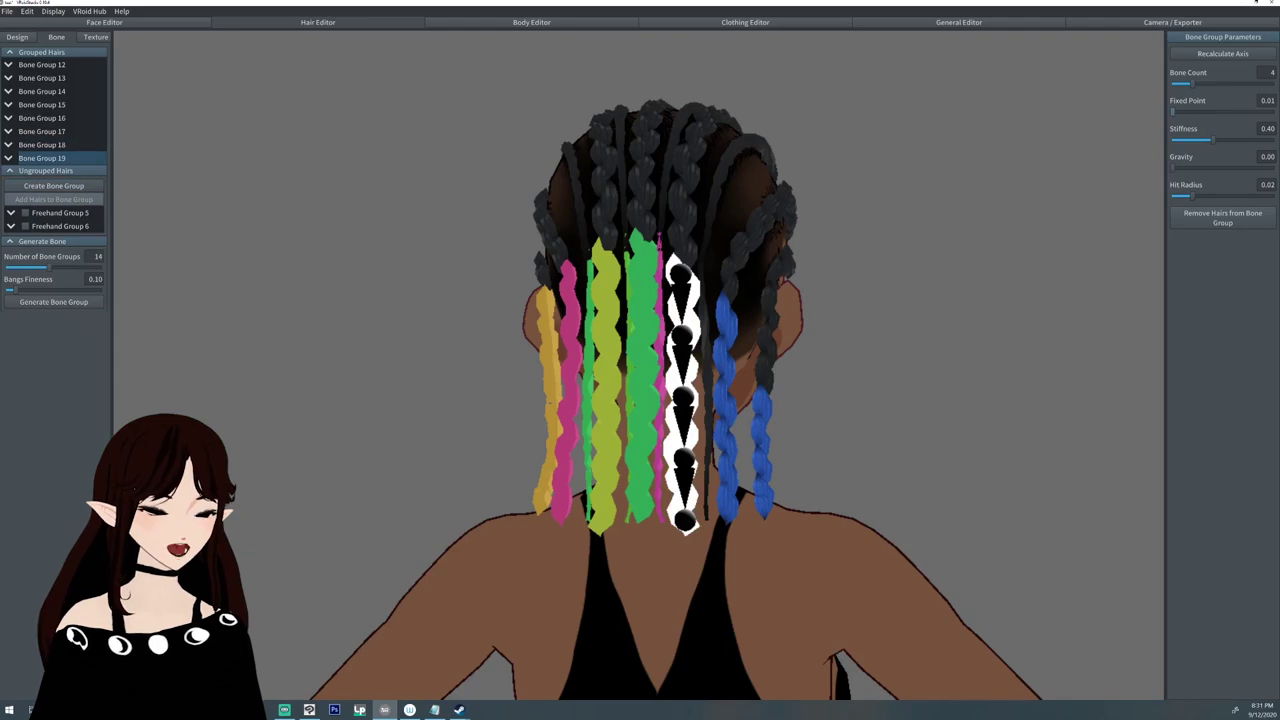
# Create a bone group from the thin braid just past the second thick back braid, with fixed point 0.07.
pyautogui.click(10, 226)
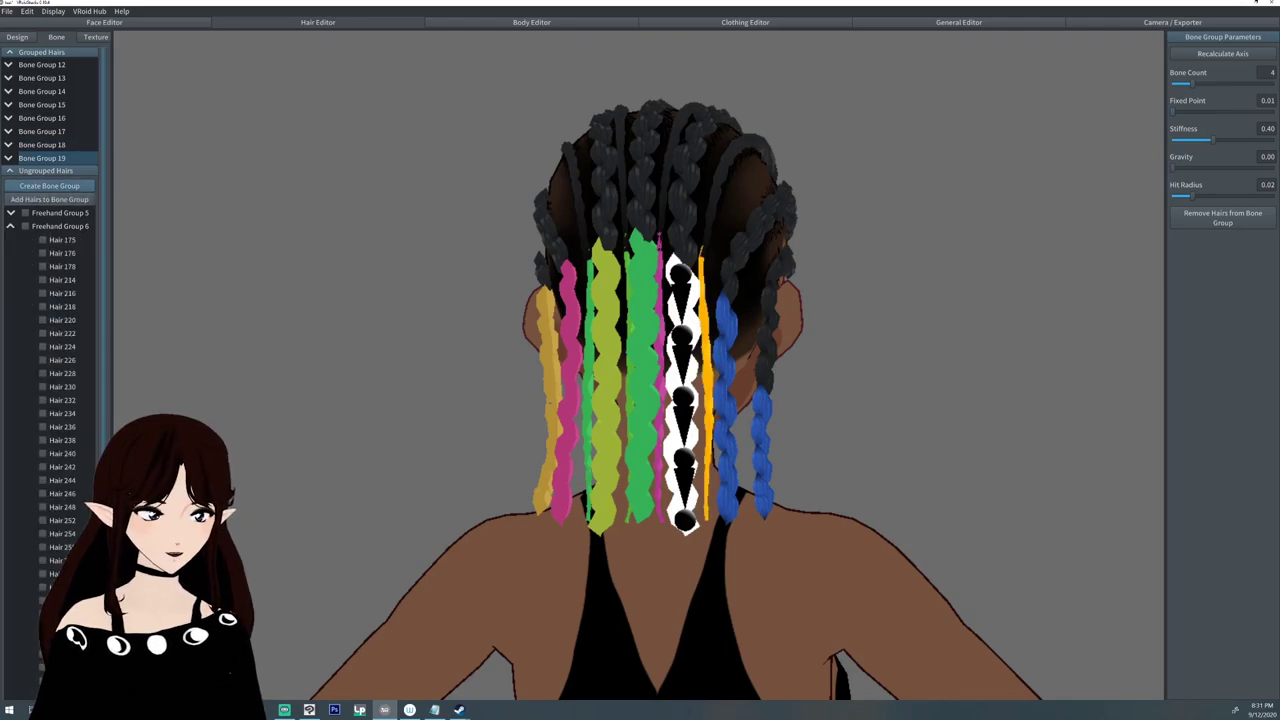
pyautogui.click(49, 186)
pyautogui.moveTo(1197, 112); pyautogui.dragTo(1178, 112)
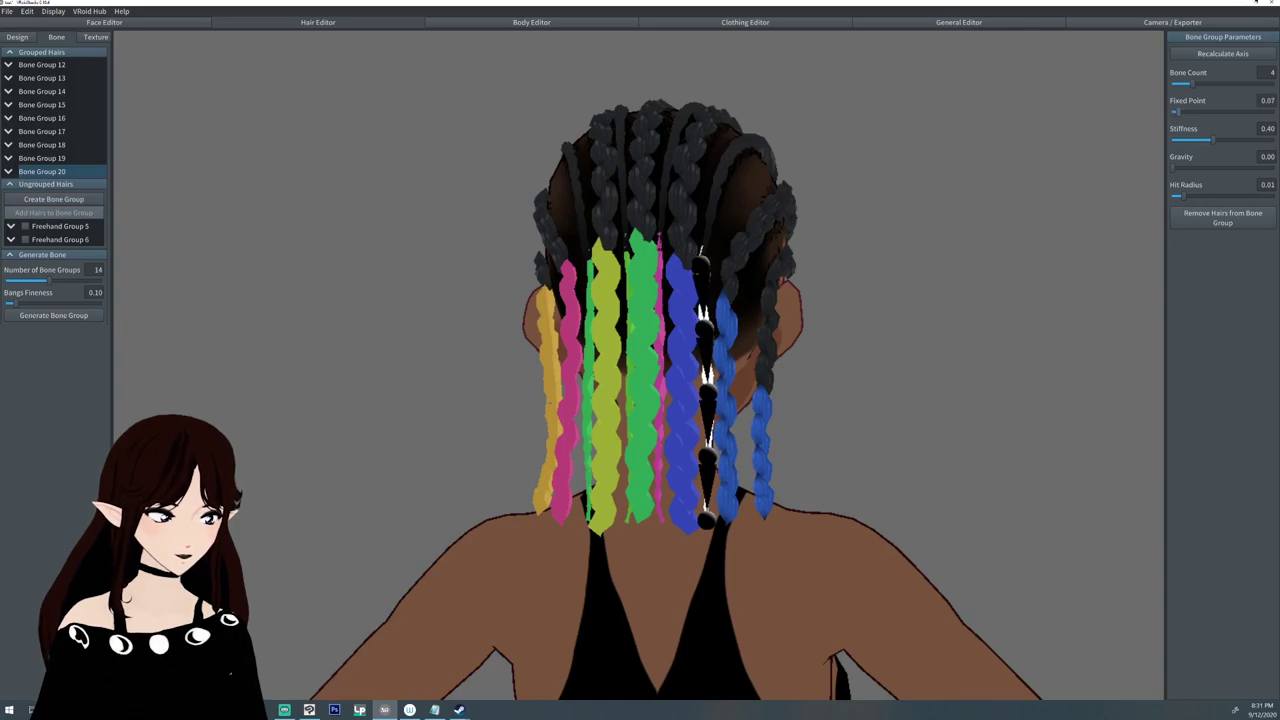
# Select all hanging hairs of the next blue braid, Hair 214 to Hair 240, and make them a bone group with fixed point 0.01.
pyautogui.click(731, 328)
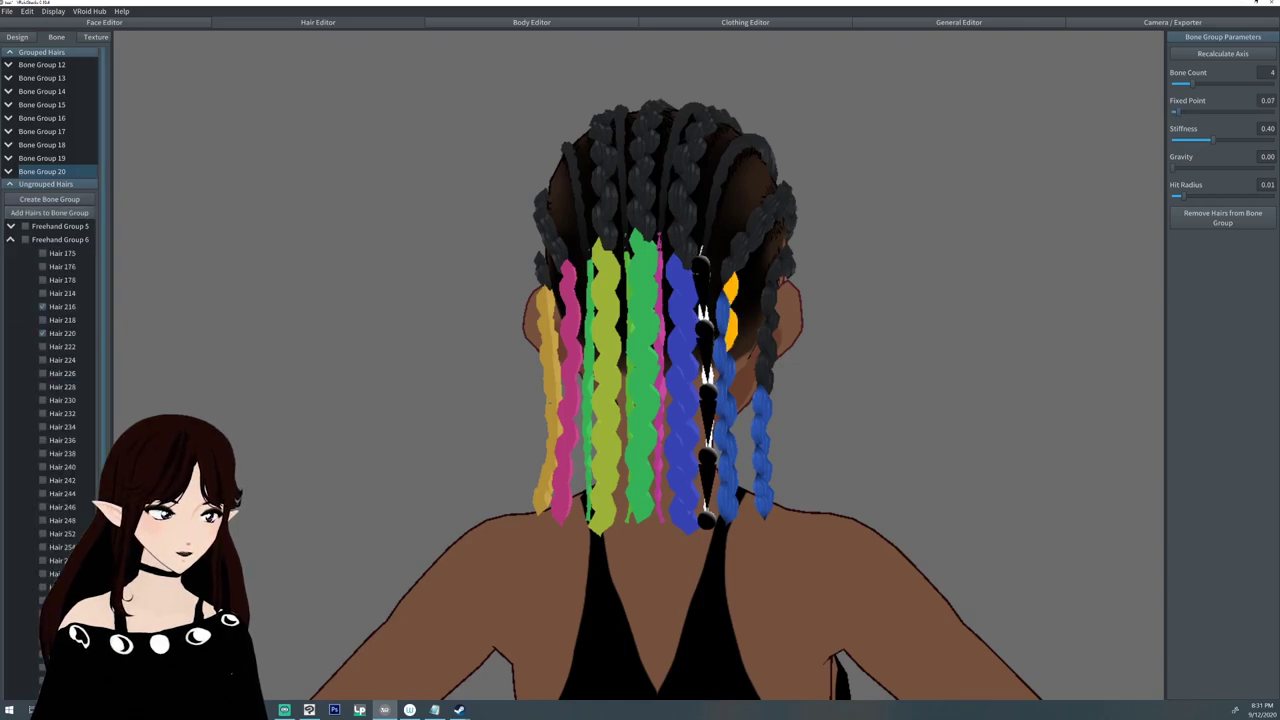
pyautogui.click(42, 293)
pyautogui.click(42, 320)
pyautogui.click(42, 346)
pyautogui.click(42, 360)
pyautogui.click(42, 373)
pyautogui.click(42, 386)
pyautogui.click(42, 400)
pyautogui.click(42, 413)
pyautogui.click(42, 427)
pyautogui.click(42, 440)
pyautogui.click(42, 453)
pyautogui.click(42, 467)
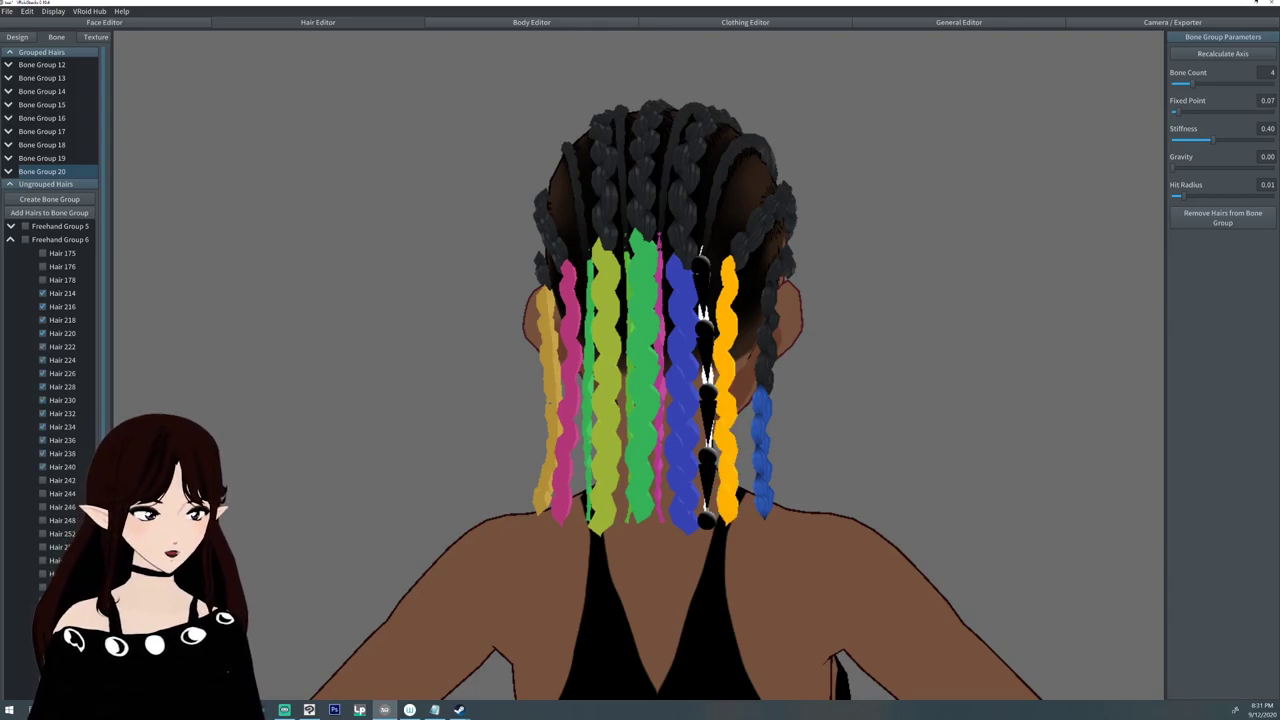
pyautogui.click(49, 199)
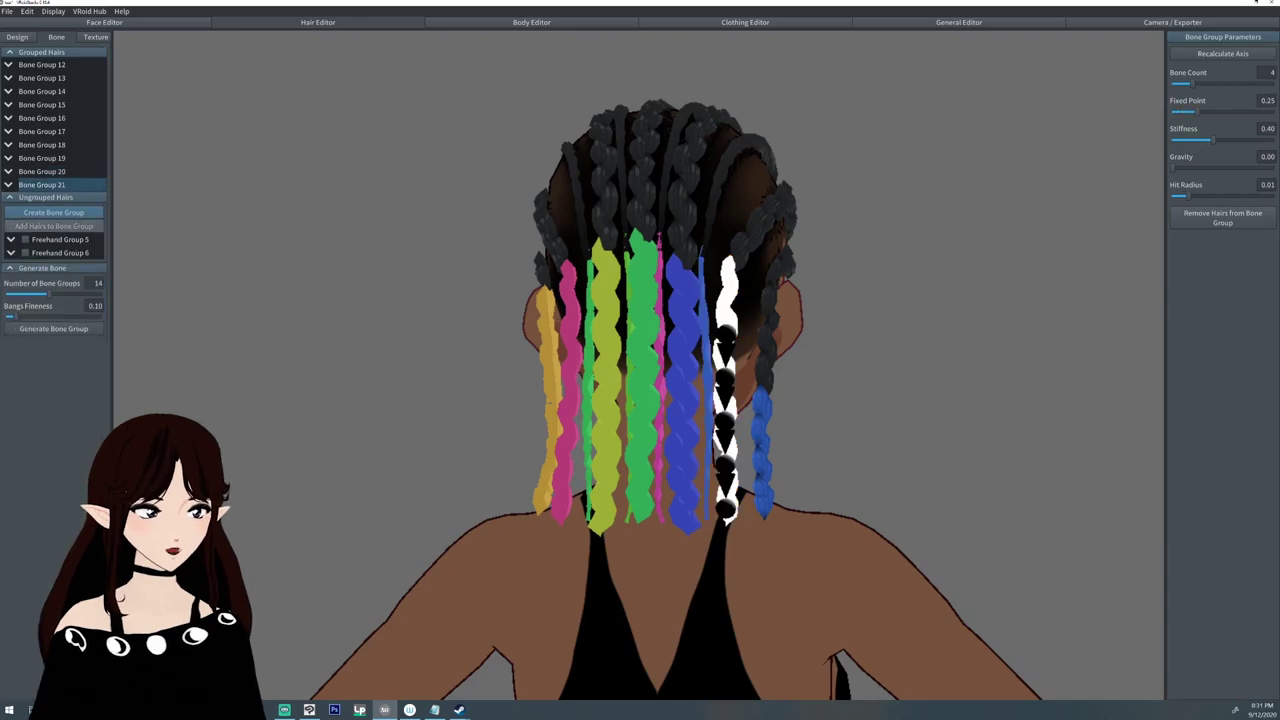
pyautogui.moveTo(1197, 112); pyautogui.dragTo(1173, 112)
# Select all hanging hairs of the last braid behind the ear and make them a bone group with fixed point 0.01.
pyautogui.moveTo(860, 400); pyautogui.dragTo(635, 410, button='right')
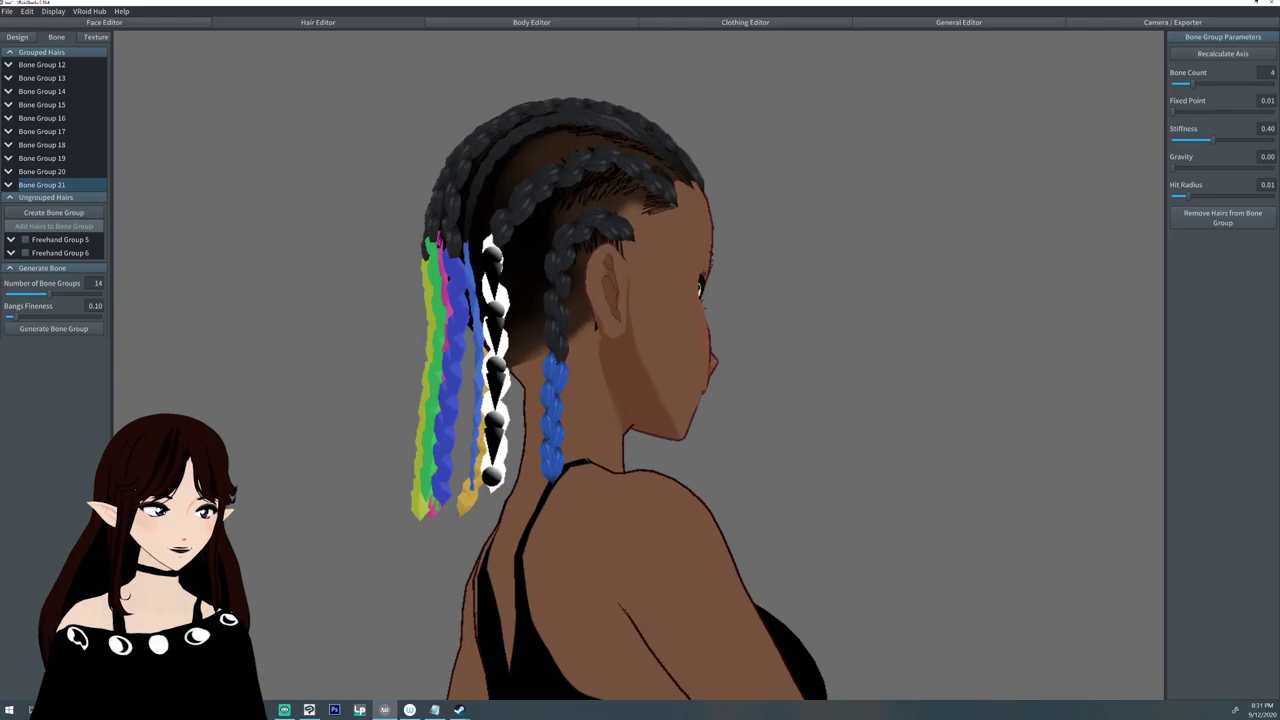
pyautogui.click(553, 264)
pyautogui.click(563, 285)
pyautogui.click(551, 301)
pyautogui.click(562, 317)
pyautogui.click(42, 359)
pyautogui.click(42, 373)
pyautogui.click(42, 413)
pyautogui.click(42, 426)
pyautogui.click(42, 440)
pyautogui.click(42, 453)
pyautogui.click(42, 466)
pyautogui.click(42, 480)
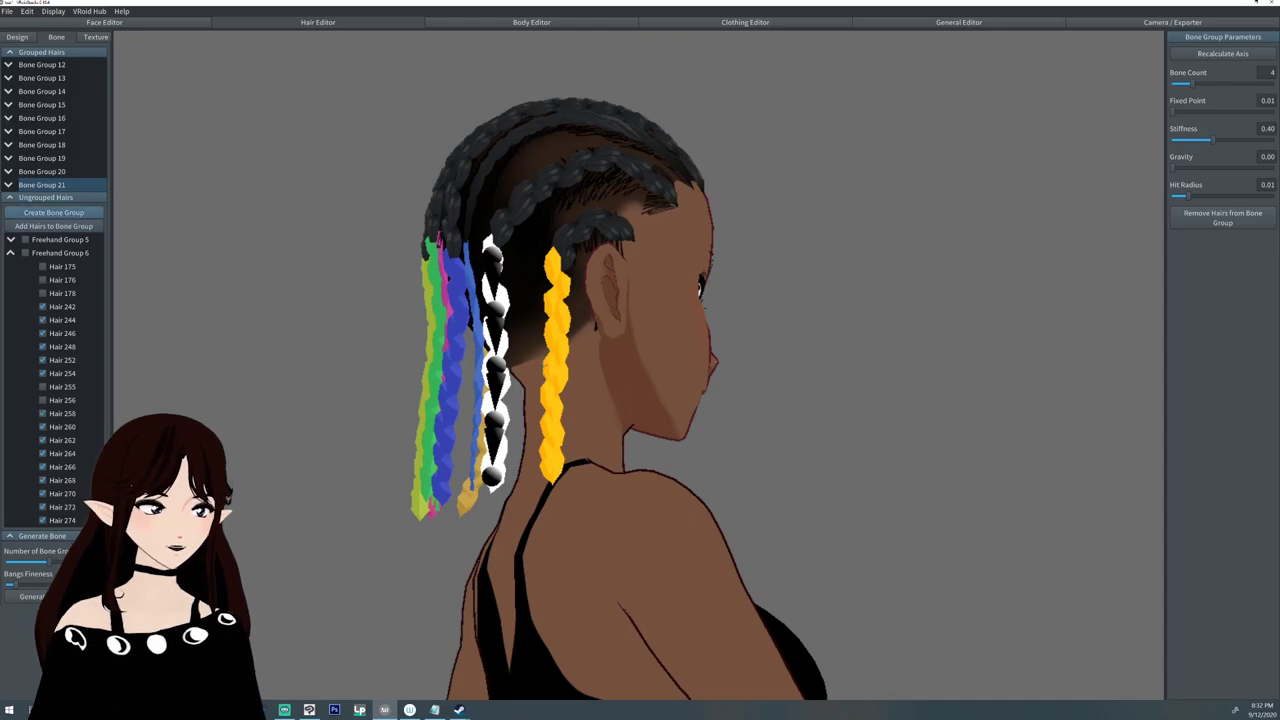
pyautogui.click(53, 213)
pyautogui.moveTo(1193, 111); pyautogui.dragTo(1174, 111)
# Preview the braids' movement with the Walking, Running, Standby 8 and Standby 7 animations.
pyautogui.moveTo(1040, 300); pyautogui.dragTo(830, 300, button='right')
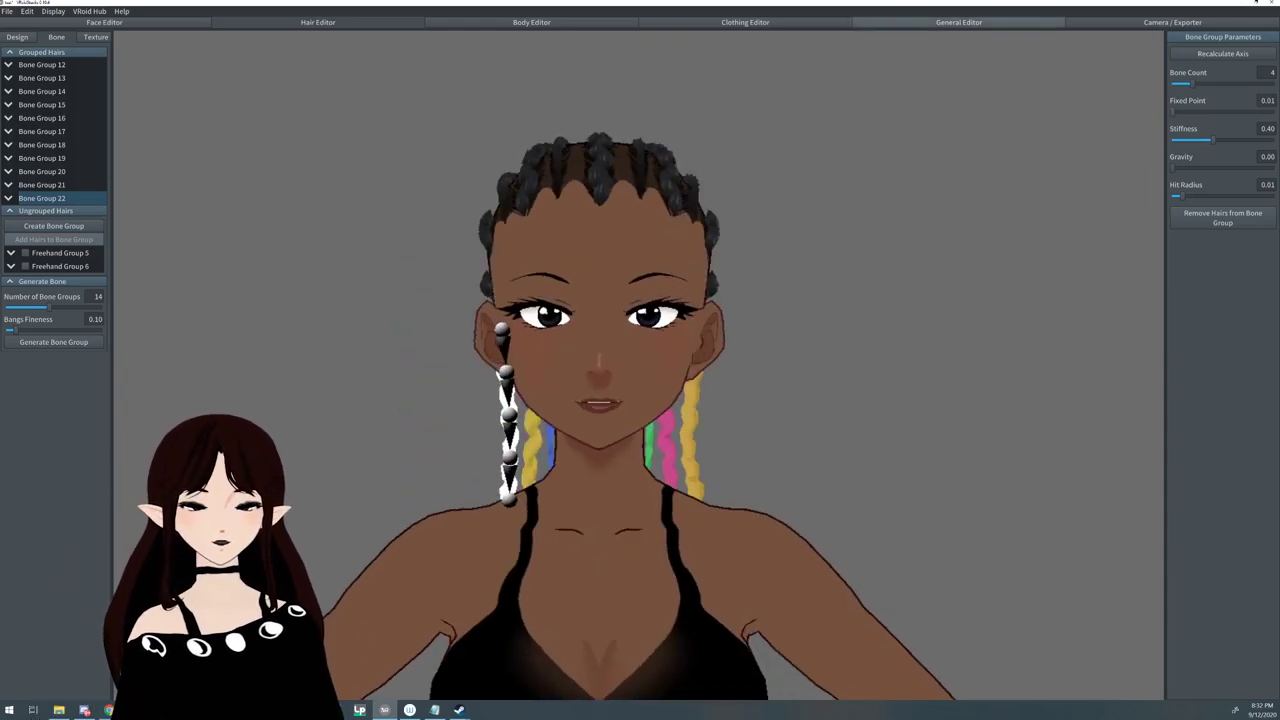
pyautogui.click(959, 22)
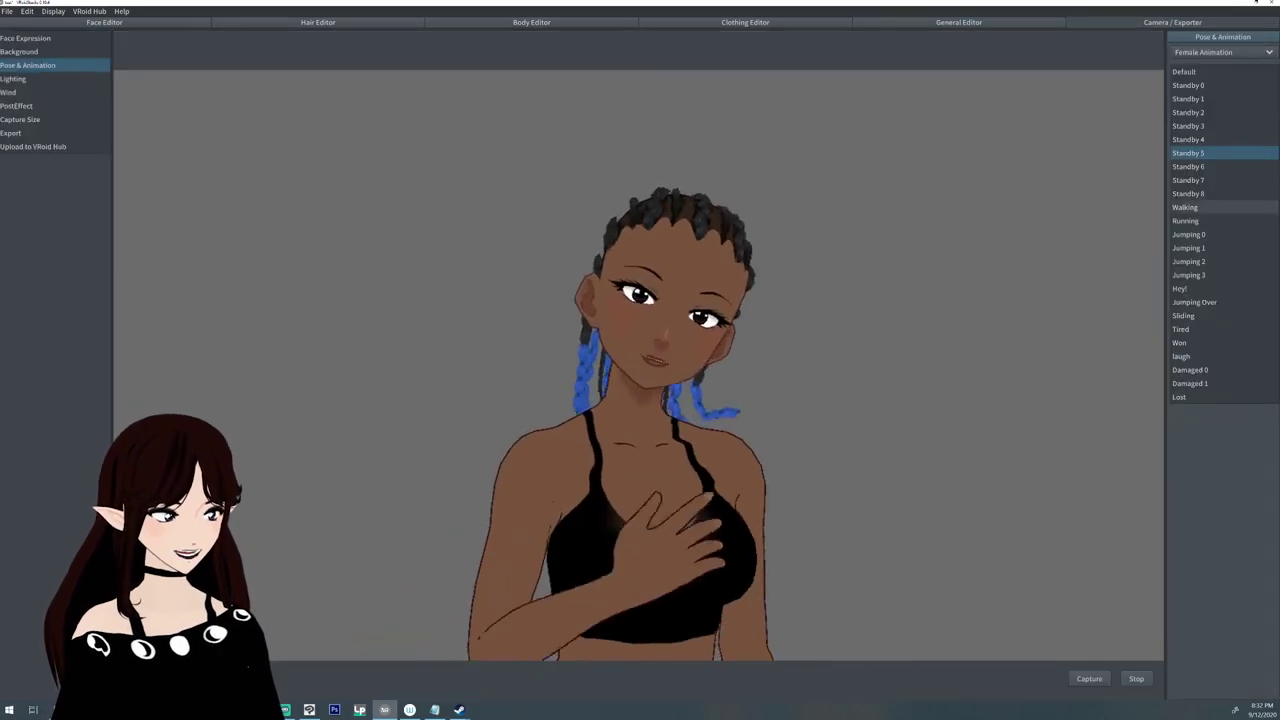
pyautogui.click(1210, 207)
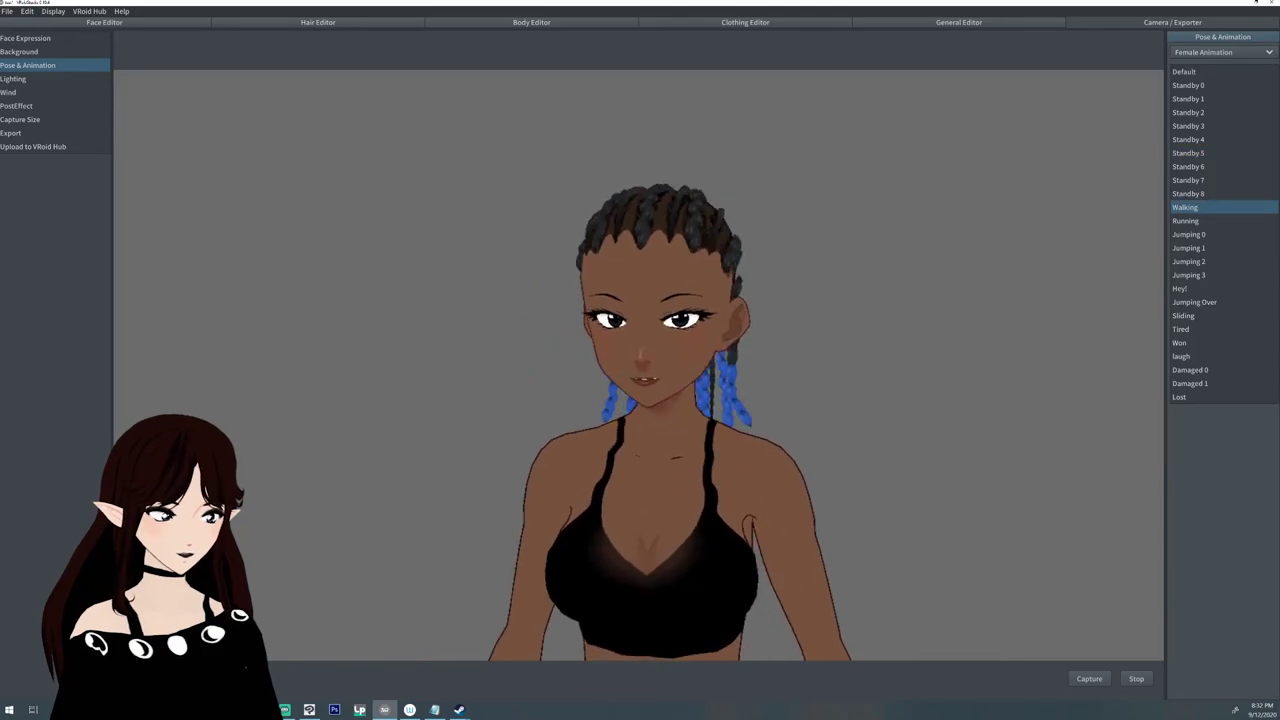
pyautogui.click(1210, 221)
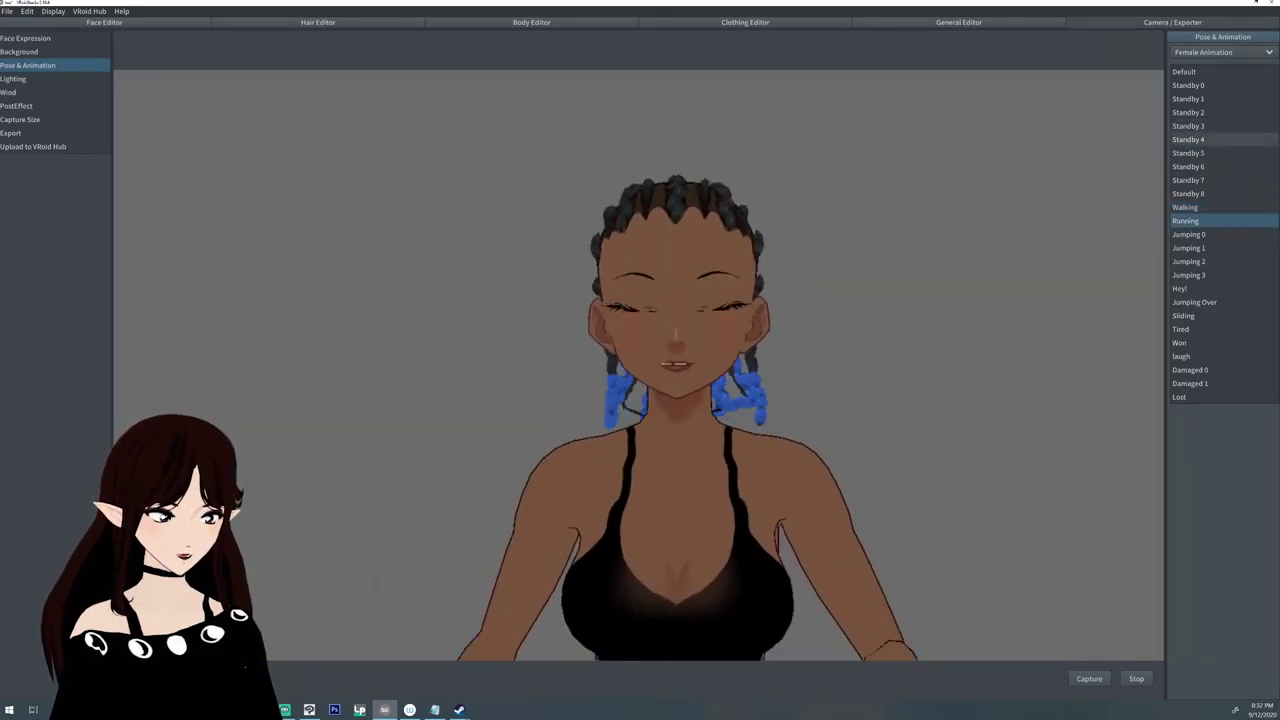
pyautogui.click(1188, 193)
pyautogui.click(1188, 180)
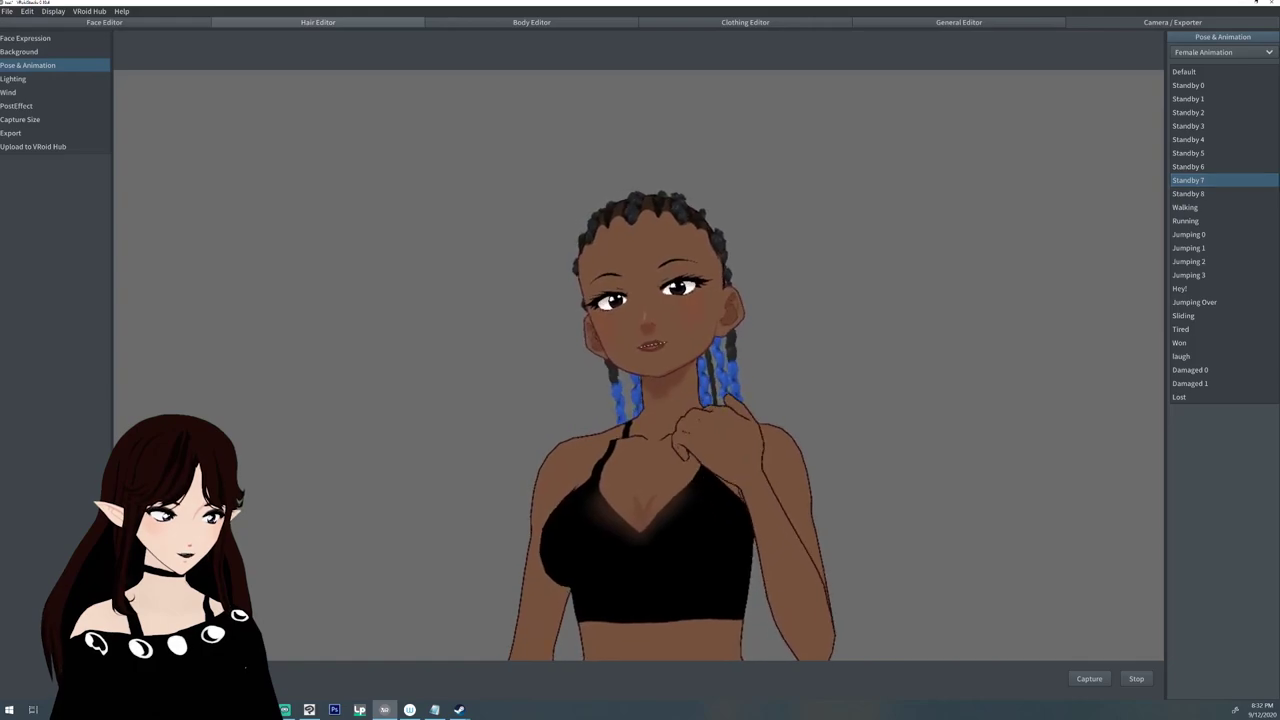
# Return to the hair design and collapse and hide the hanging hairs in Freehand Group 6.
pyautogui.click(318, 22)
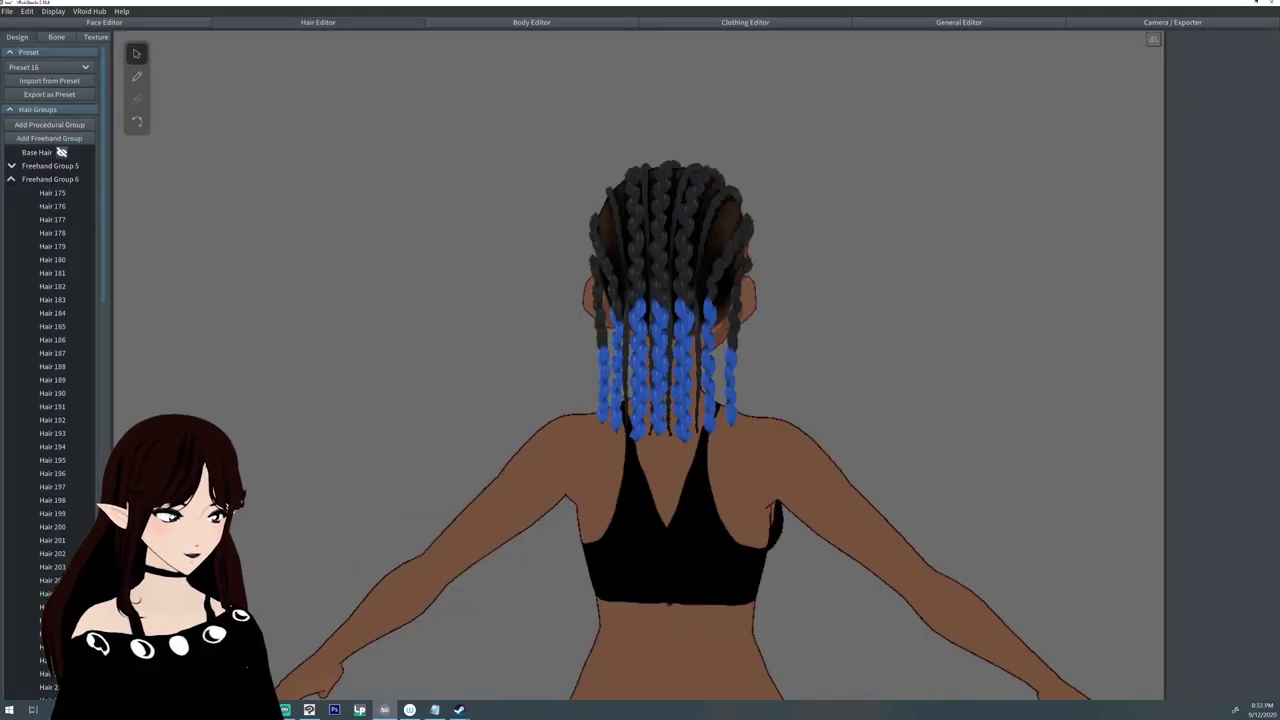
pyautogui.click(11, 179)
pyautogui.moveTo(850, 350)
pyautogui.mouseDown(button='right')
pyautogui.moveTo(530, 350)
pyautogui.moveTo(580, 350)
pyautogui.mouseUp(button='right')
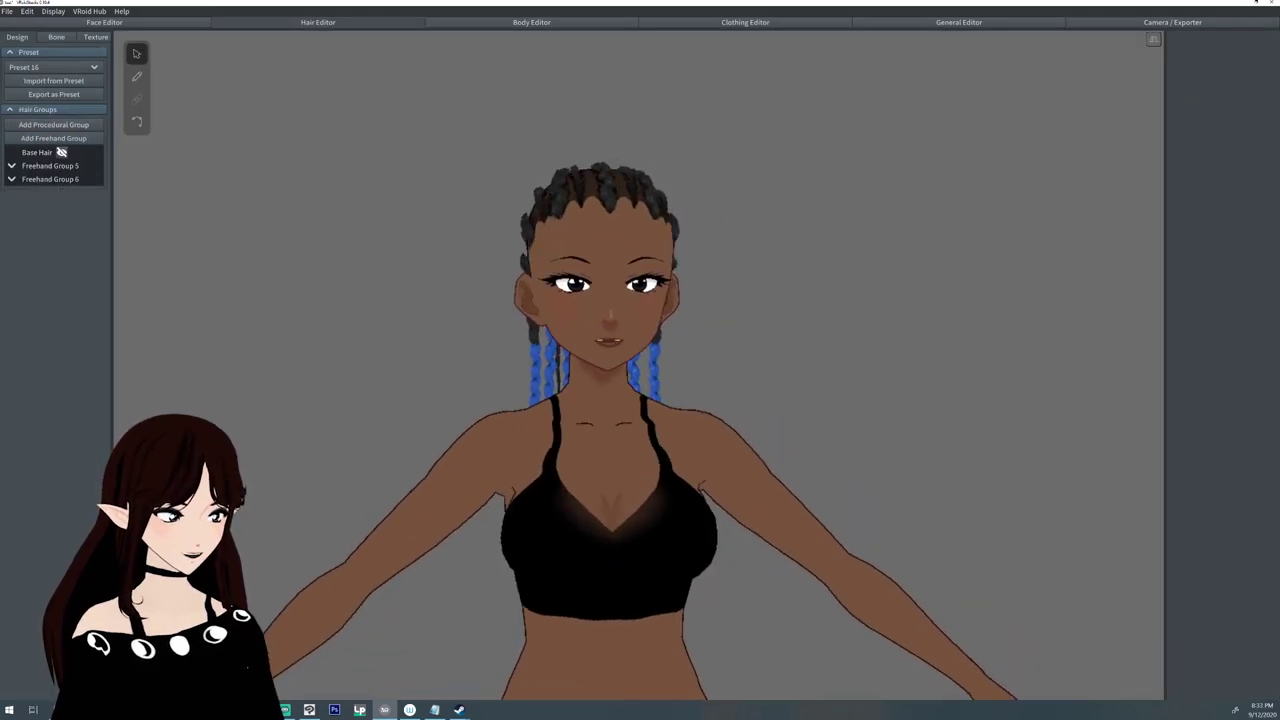
pyautogui.moveTo(400, 320); pyautogui.dragTo(705, 320, button='right')
pyautogui.click(53, 138)
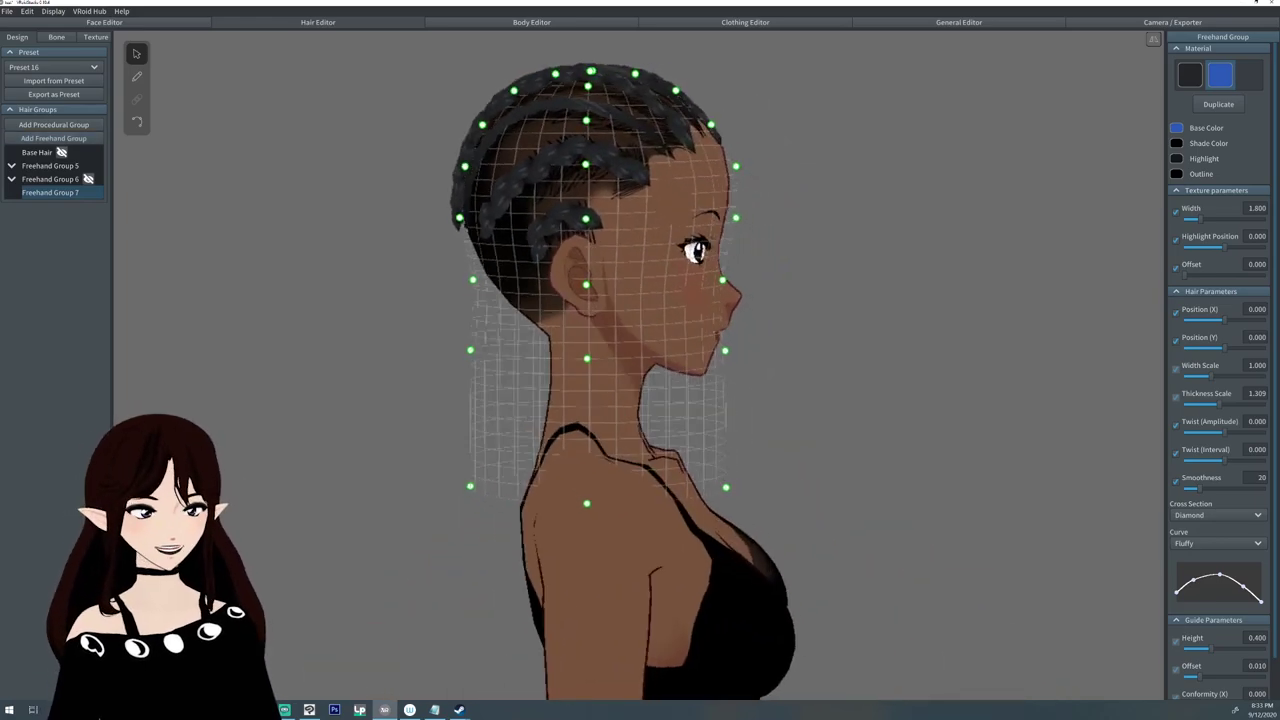
pyautogui.moveTo(470, 350); pyautogui.dragTo(434, 341)
pyautogui.moveTo(473, 279); pyautogui.dragTo(454, 274)
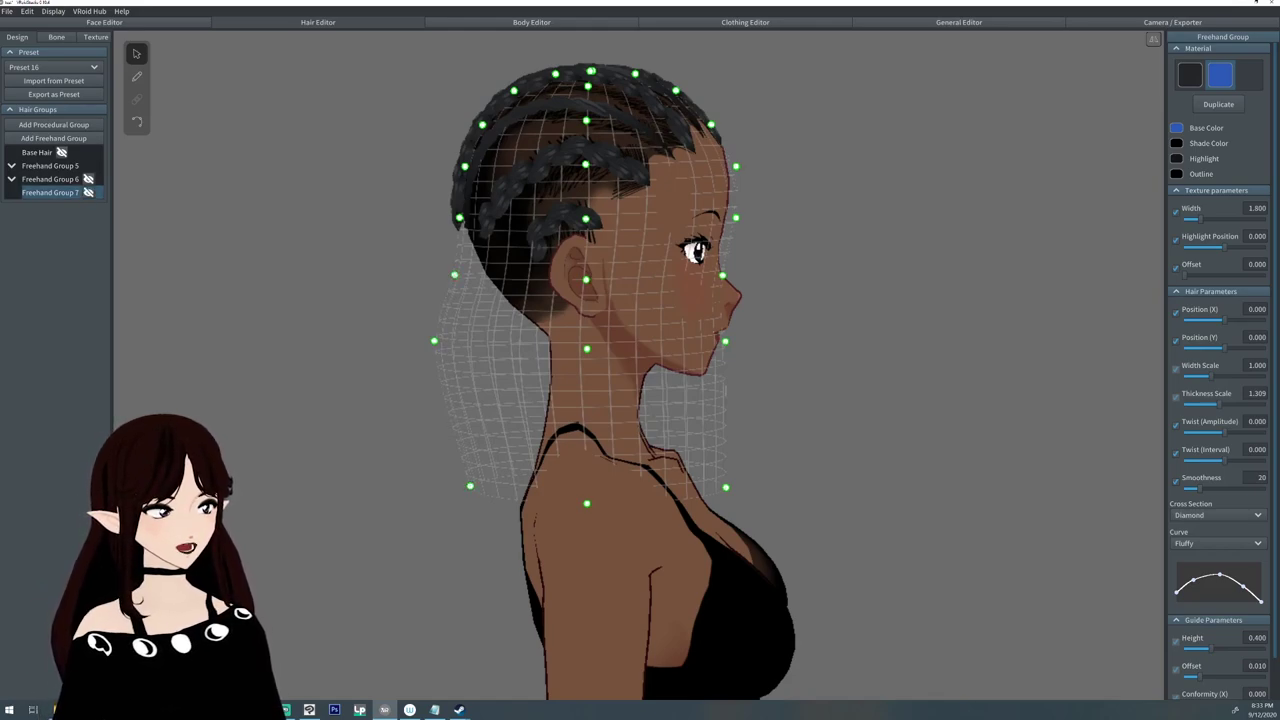
pyautogui.rightClick(56, 193)
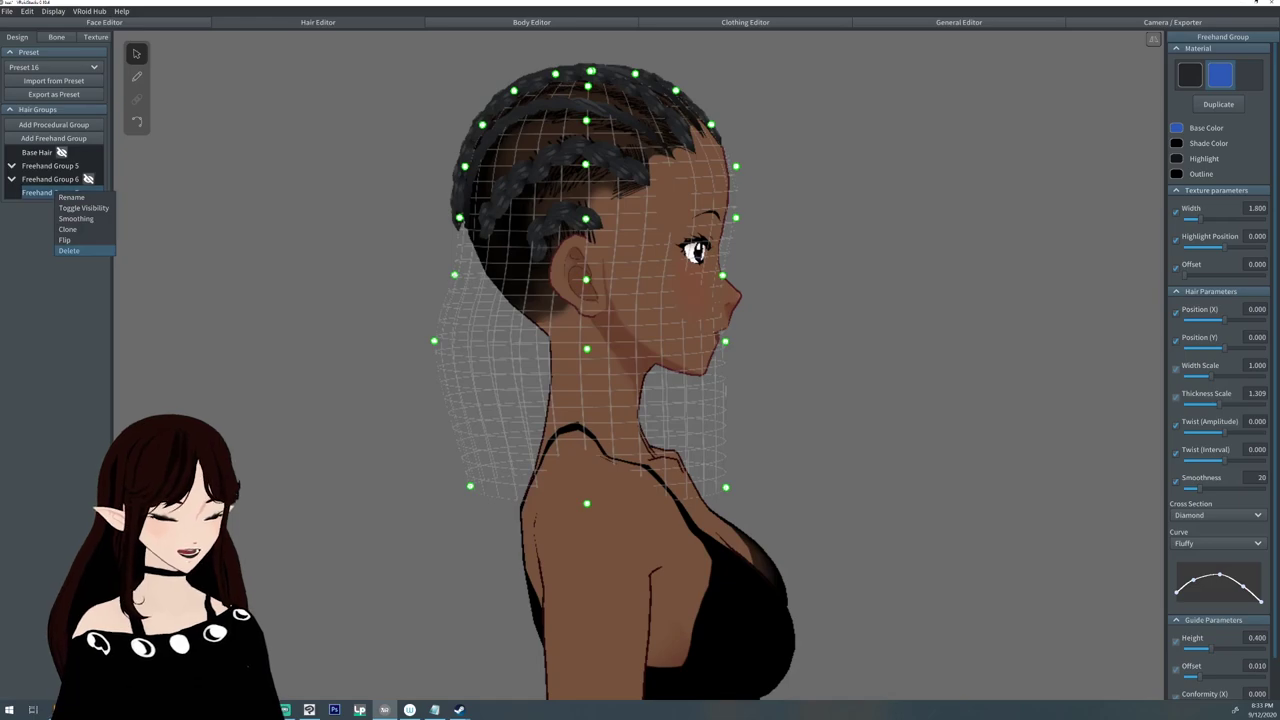
pyautogui.click(68, 250)
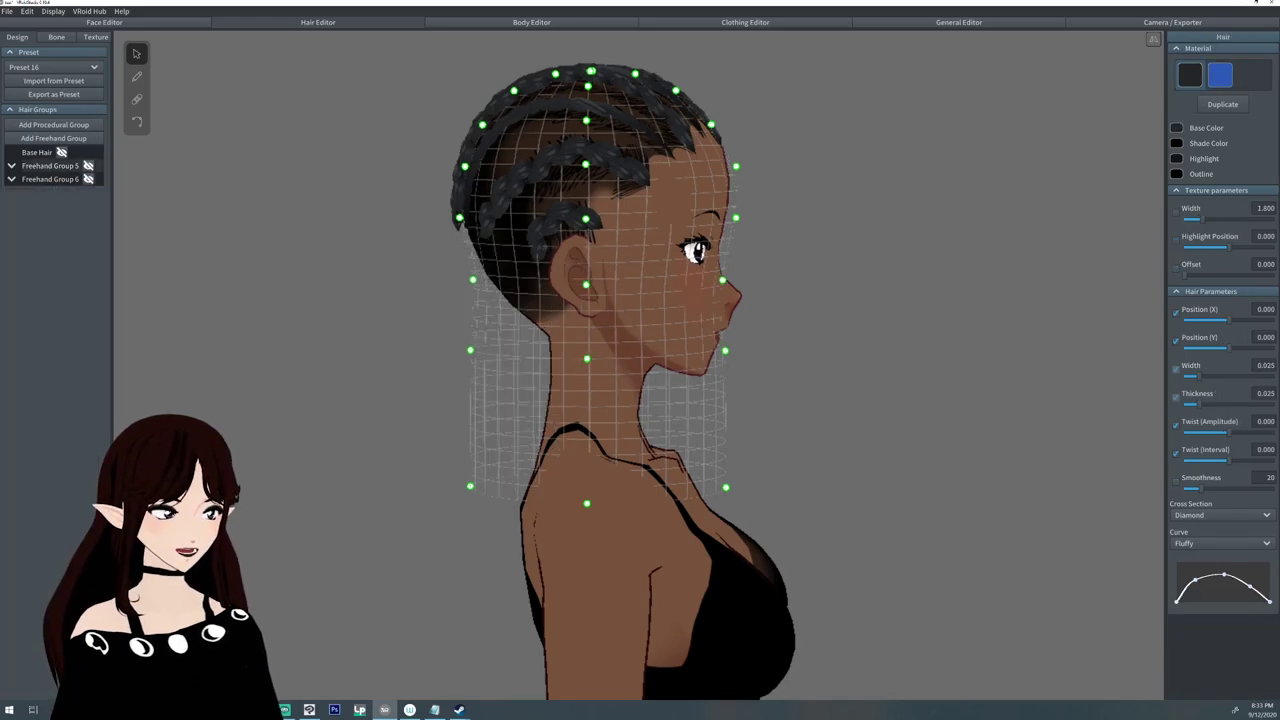
# Add a procedural hair group using the dark material and set its position to 120.49 so it covers the back of the head.
pyautogui.click(50, 179)
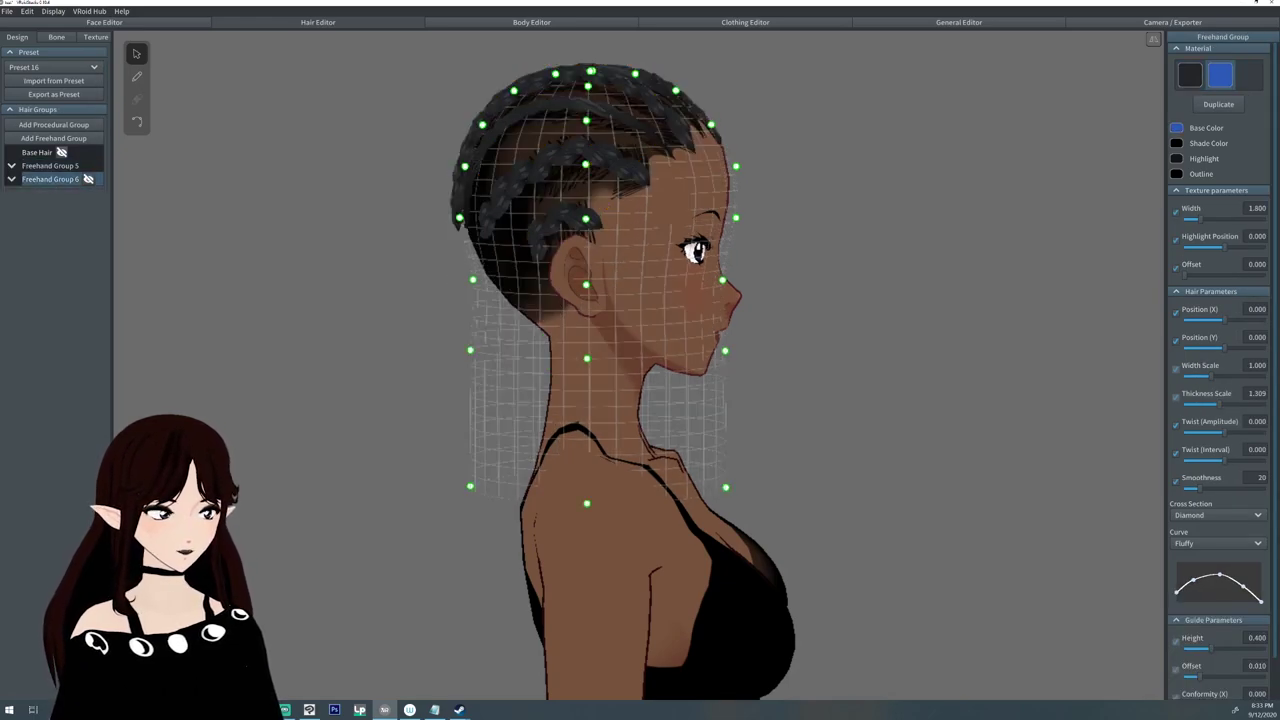
pyautogui.click(54, 124)
pyautogui.moveTo(674, 400); pyautogui.dragTo(727, 394, button='right')
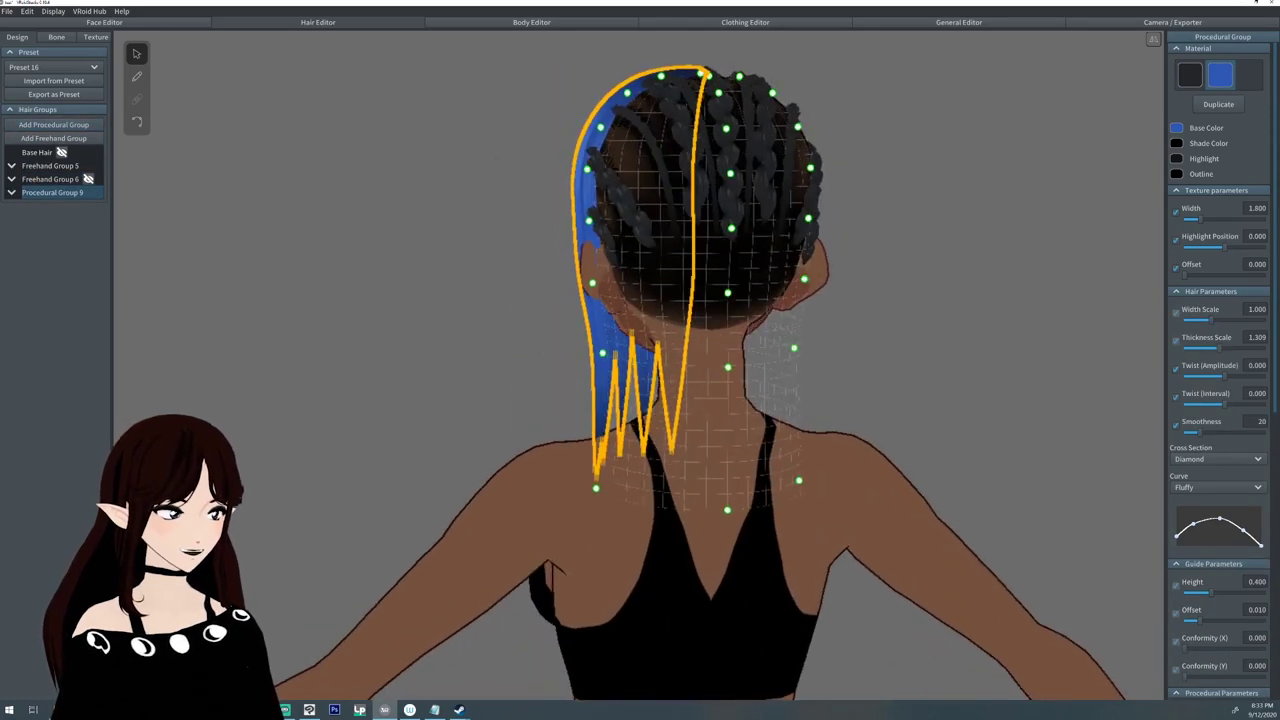
pyautogui.click(1190, 75)
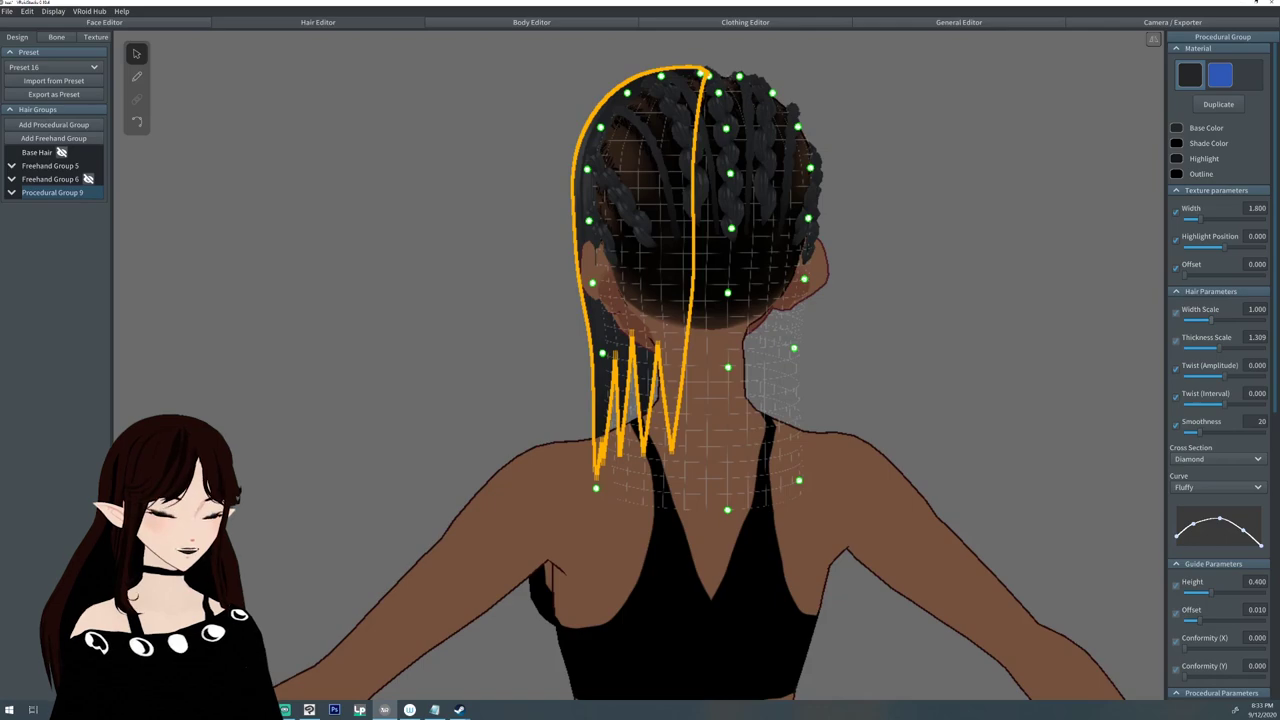
pyautogui.scroll(-5, 1218, 370)
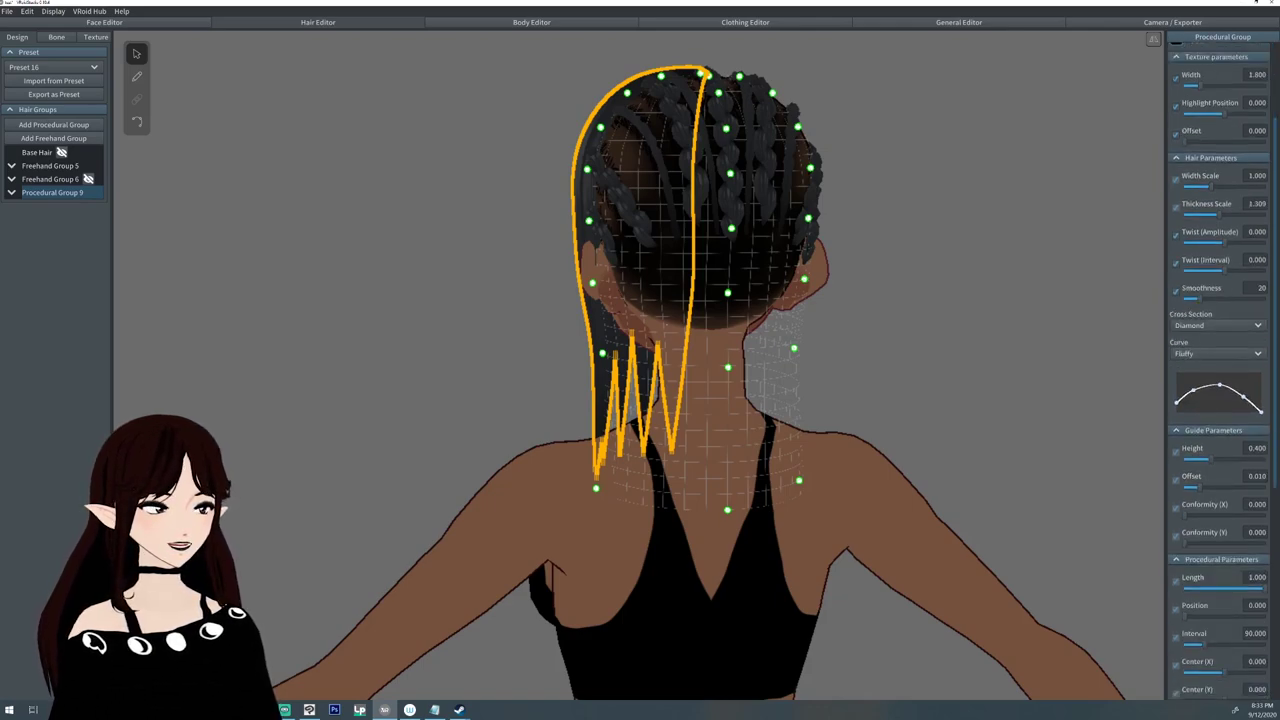
pyautogui.moveTo(1185, 483); pyautogui.dragTo(1211, 483)
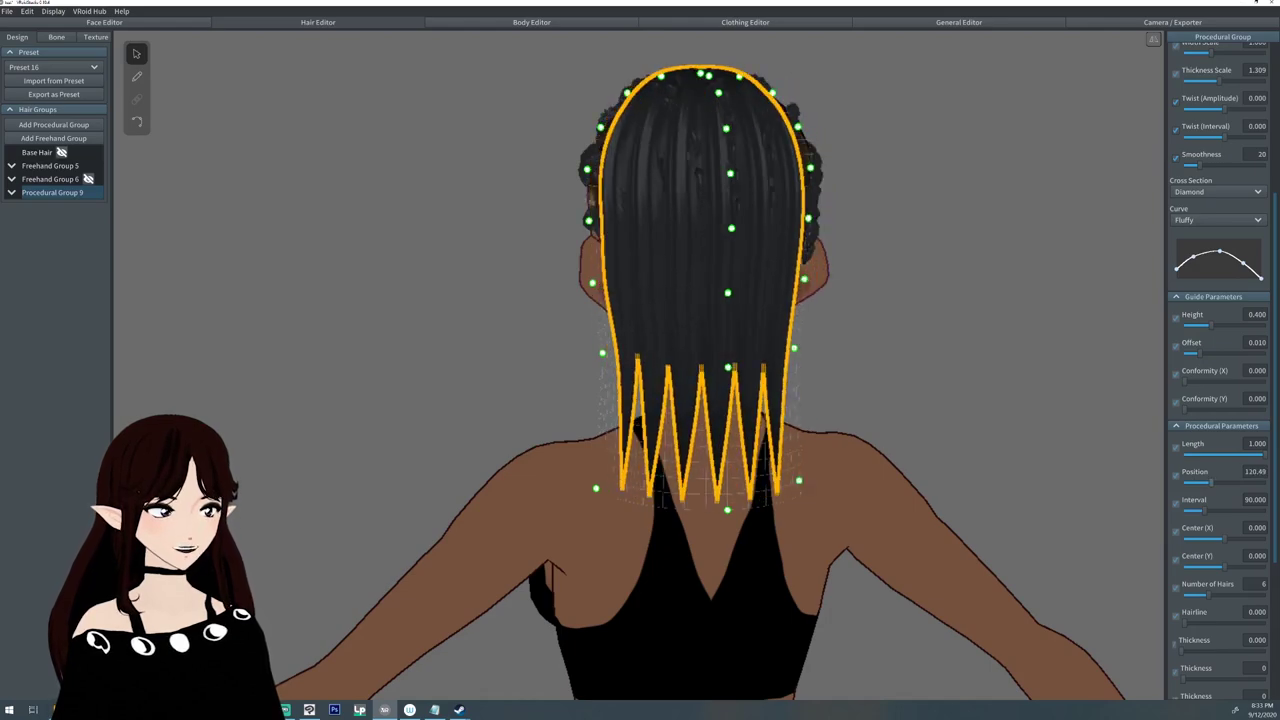
# Flare the lower end of the procedural group's guide outward over the shoulders and away from the back.
pyautogui.moveTo(860, 400)
pyautogui.mouseDown(button='right')
pyautogui.moveTo(940, 396)
pyautogui.moveTo(842, 390)
pyautogui.mouseUp(button='right')
pyautogui.moveTo(798, 483); pyautogui.dragTo(878, 472)
pyautogui.moveTo(792, 347); pyautogui.dragTo(789, 358)
pyautogui.moveTo(789, 358); pyautogui.dragTo(540, 338, button='right')
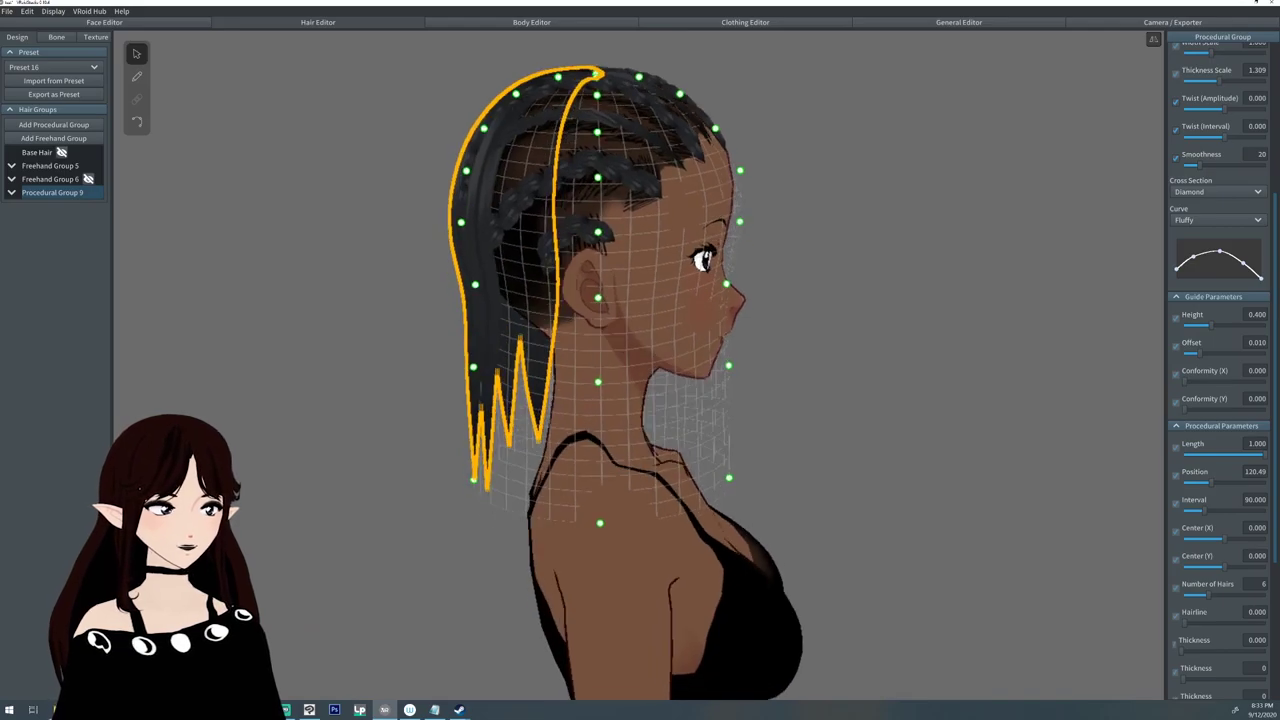
pyautogui.moveTo(472, 478); pyautogui.dragTo(440, 474)
pyautogui.moveTo(436, 474); pyautogui.dragTo(740, 475, button='right')
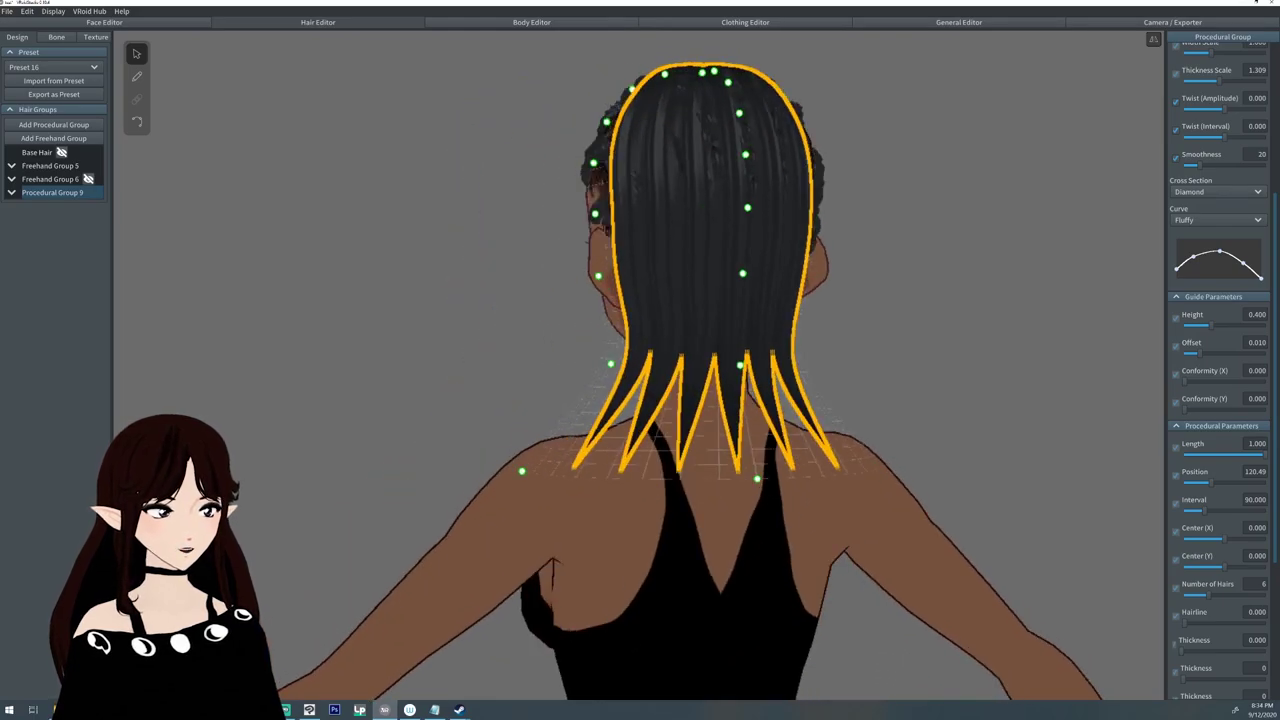
# Set the procedural group to 8 hairs with interval 128.67 and position 113.05.
pyautogui.moveTo(1208, 595); pyautogui.dragTo(1216, 595)
pyautogui.moveTo(960, 420); pyautogui.dragTo(920, 550, button='right')
pyautogui.moveTo(1205, 511)
pyautogui.mouseDown()
pyautogui.moveTo(1211, 483)
pyautogui.moveTo(1214, 511)
pyautogui.mouseUp()
pyautogui.moveTo(990, 450); pyautogui.dragTo(1020, 360, button='right')
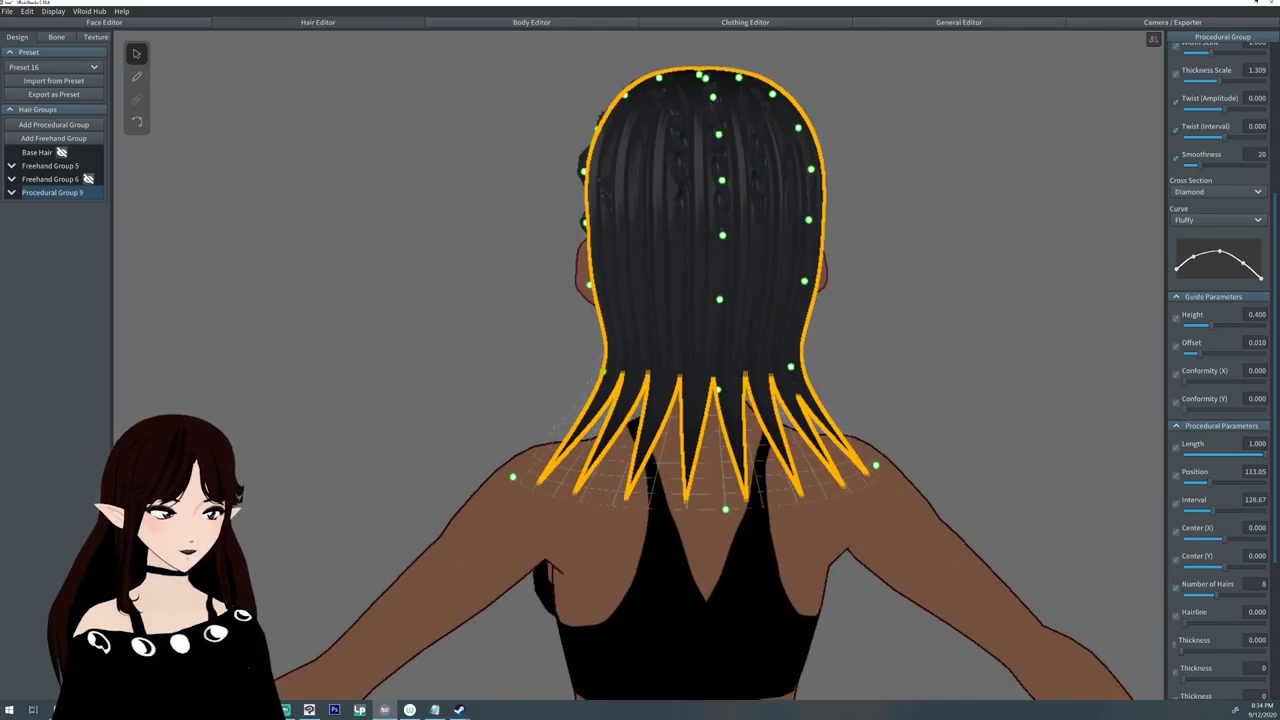
pyautogui.scroll(-3, 1220, 370)
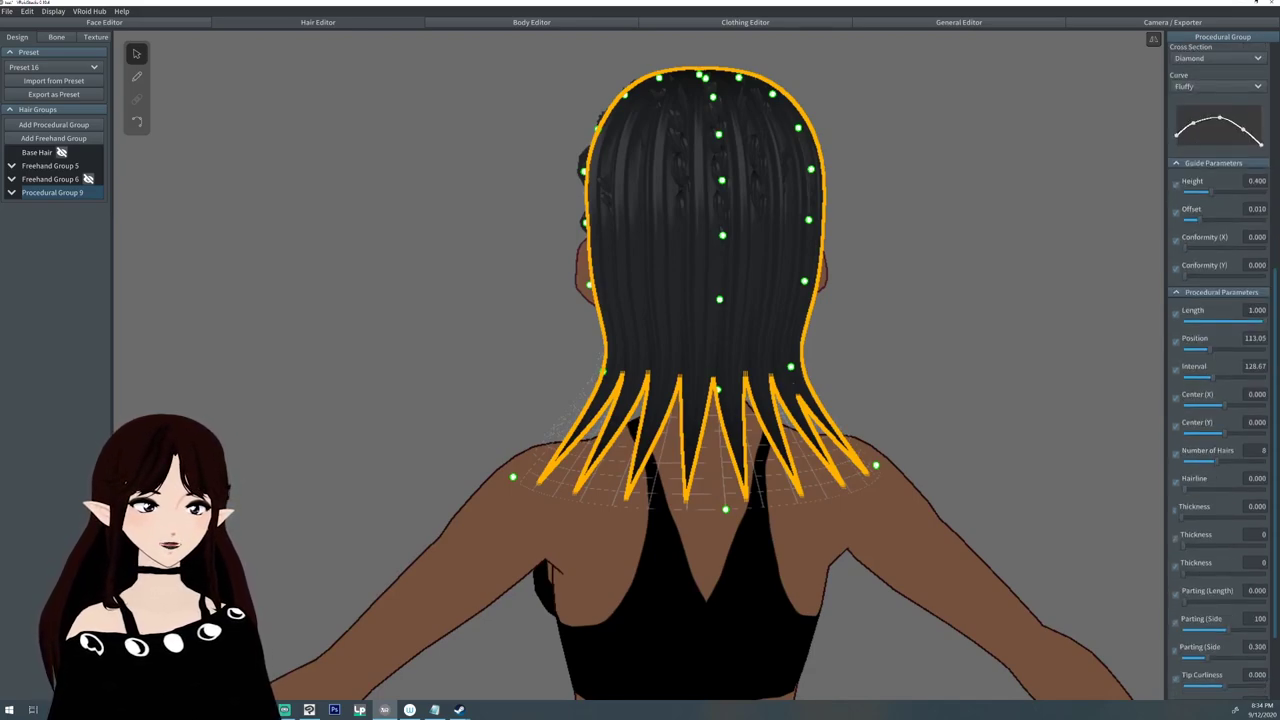
# Set the procedural group's thickness to 0.467, 54 and 54, and twist its hairs with amplitude 4.711 and interval 0.200.
pyautogui.moveTo(1182, 517); pyautogui.dragTo(1226, 573)
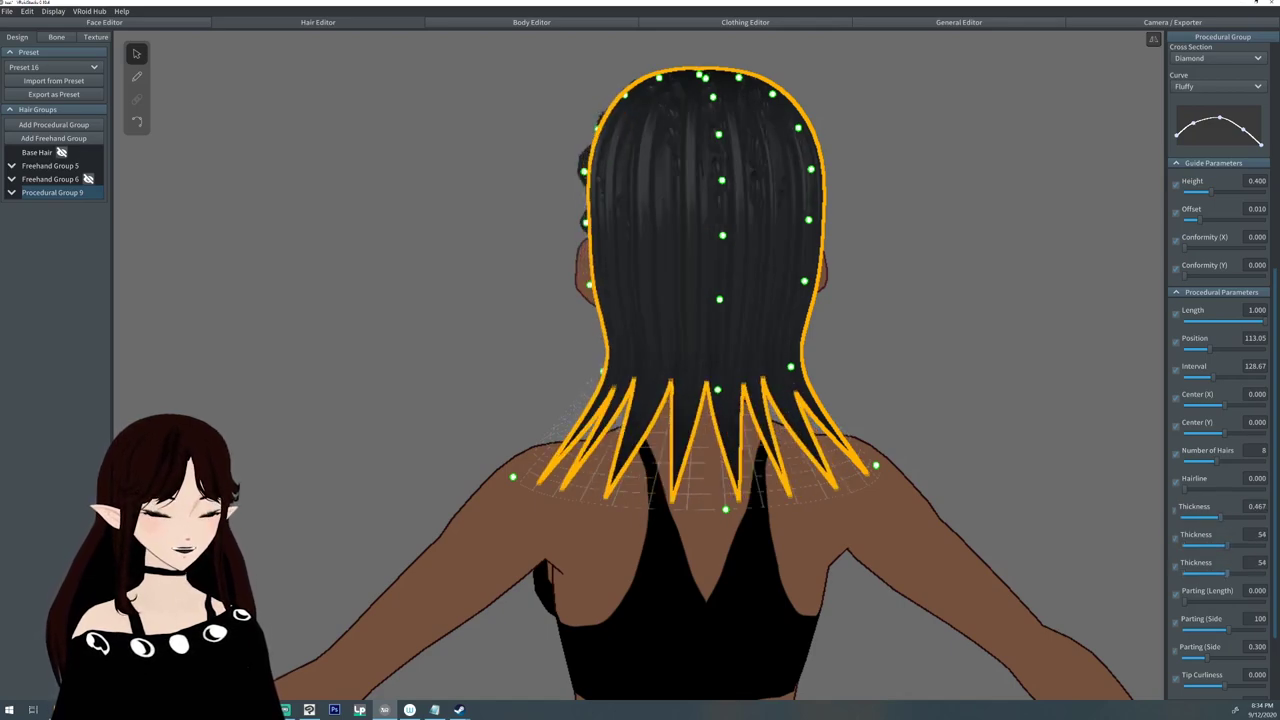
pyautogui.scroll(7, 1220, 370)
pyautogui.moveTo(1224, 309)
pyautogui.mouseDown()
pyautogui.moveTo(1263, 309)
pyautogui.moveTo(1262, 336)
pyautogui.mouseUp()
pyautogui.scroll(-6, 1220, 370)
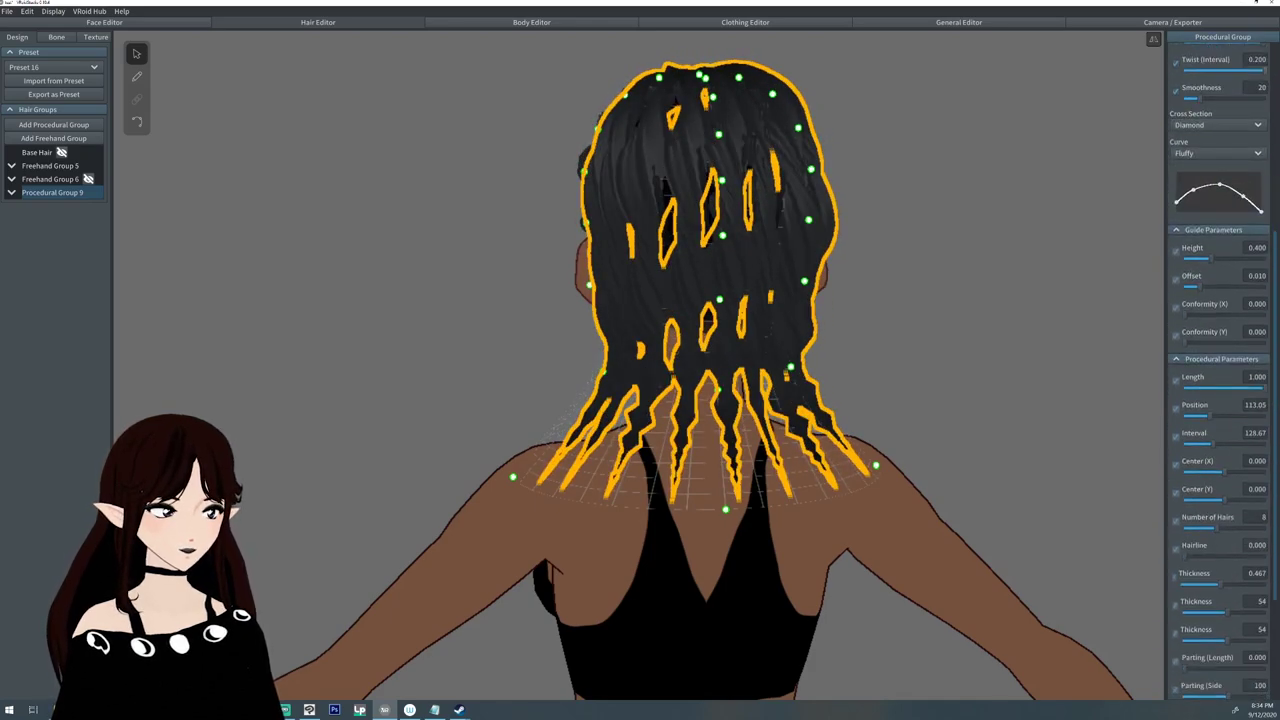
# Set the procedural group's hairline to 0.475 and its number of hairs to 11.
pyautogui.moveTo(1216, 528); pyautogui.dragTo(1266, 528)
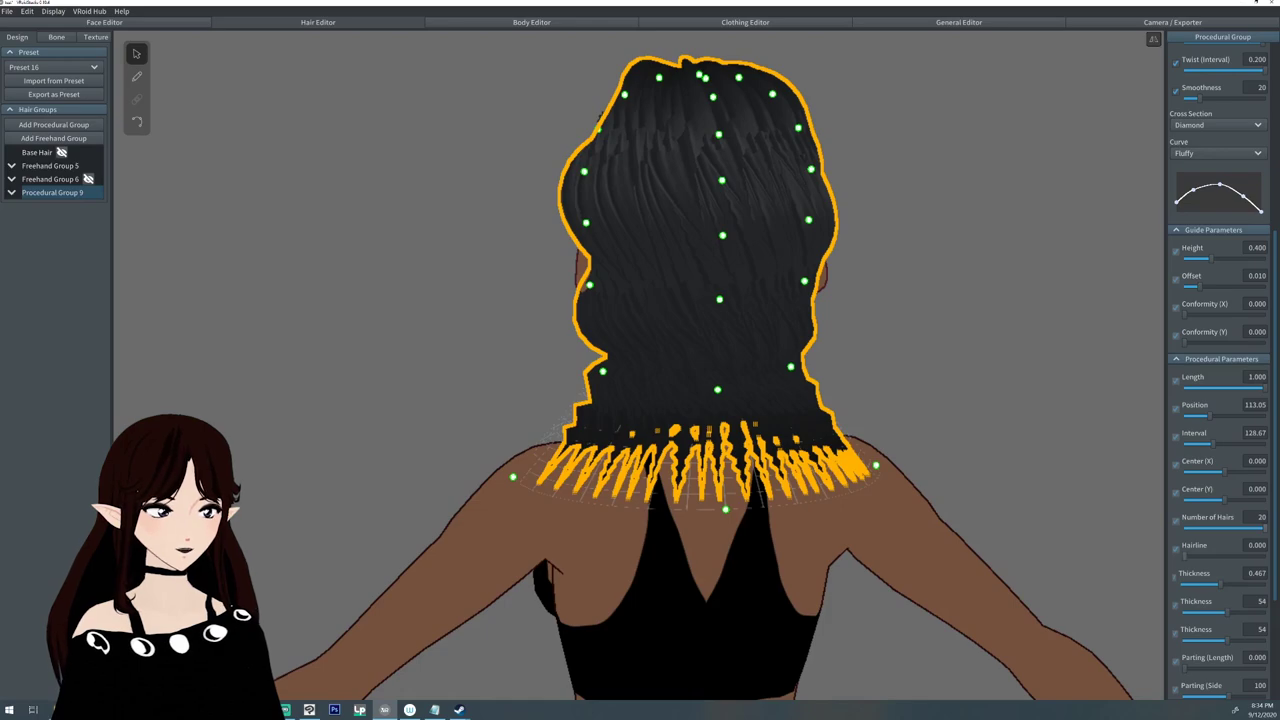
pyautogui.moveTo(1185, 556); pyautogui.dragTo(1220, 556)
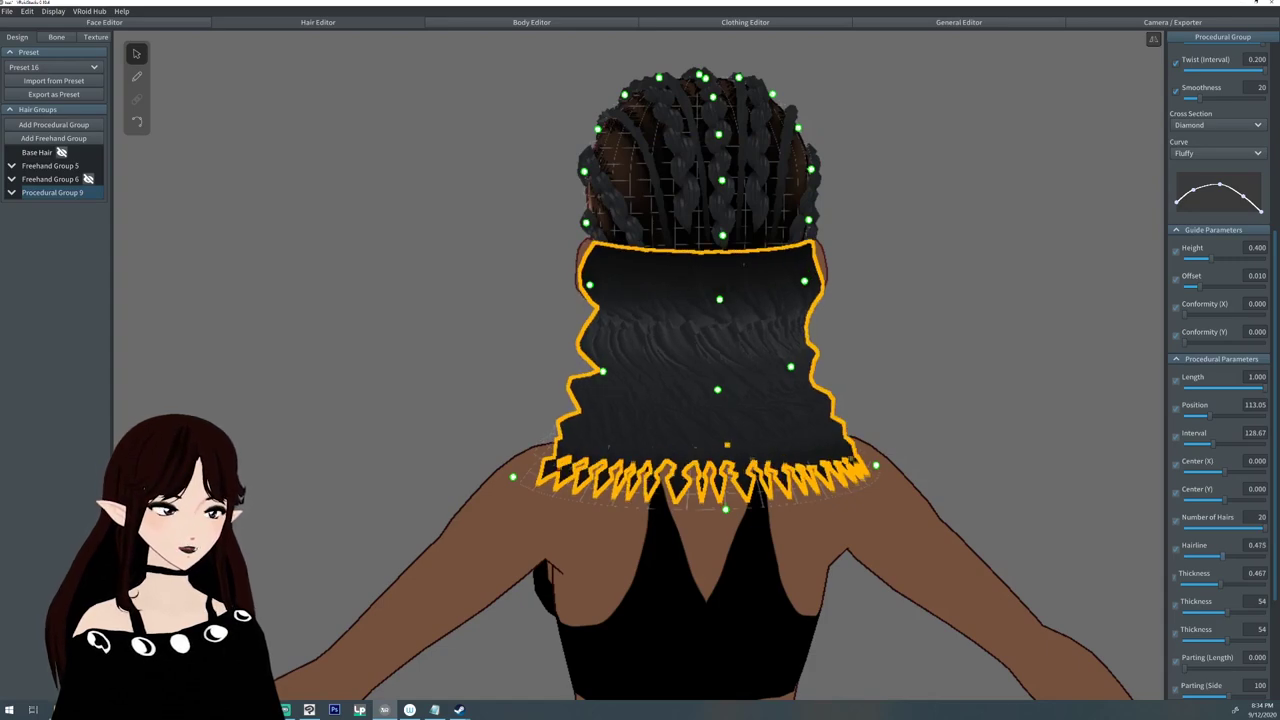
pyautogui.moveTo(760, 400); pyautogui.dragTo(722, 415, button='right')
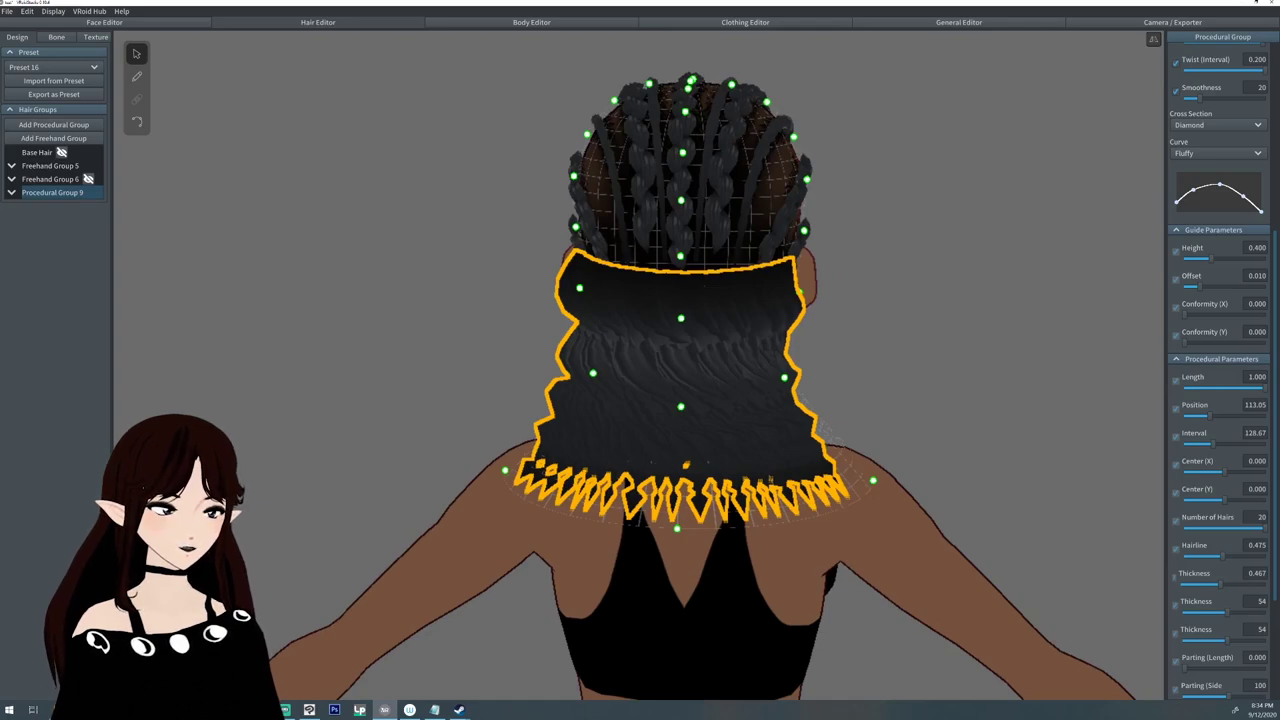
pyautogui.moveTo(1265, 528); pyautogui.dragTo(1234, 528)
# Widen the lower half of the procedural group's guide sideways and push its middle backward, away from the neck.
pyautogui.moveTo(760, 400); pyautogui.dragTo(781, 378, button='right')
pyautogui.moveTo(787, 366); pyautogui.dragTo(819, 352)
pyautogui.moveTo(877, 470)
pyautogui.mouseDown()
pyautogui.moveTo(843, 449)
pyautogui.moveTo(883, 461)
pyautogui.mouseUp()
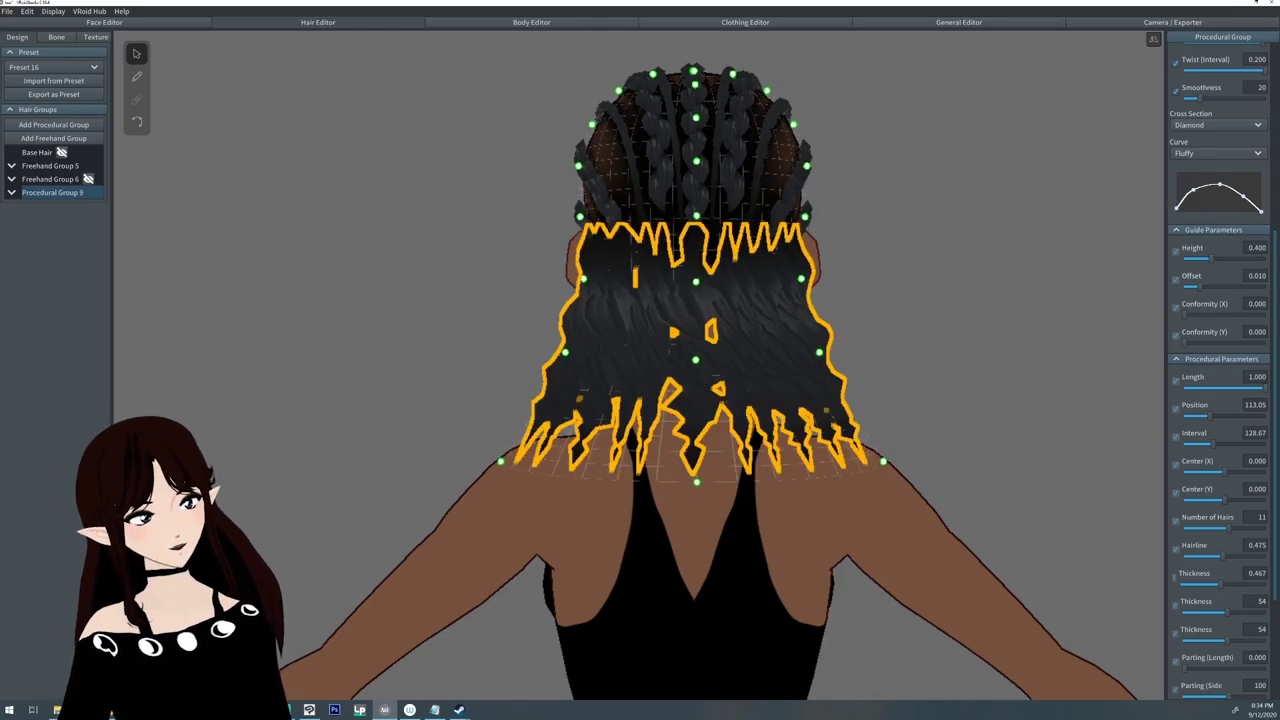
pyautogui.moveTo(883, 461); pyautogui.dragTo(700, 463, button='right')
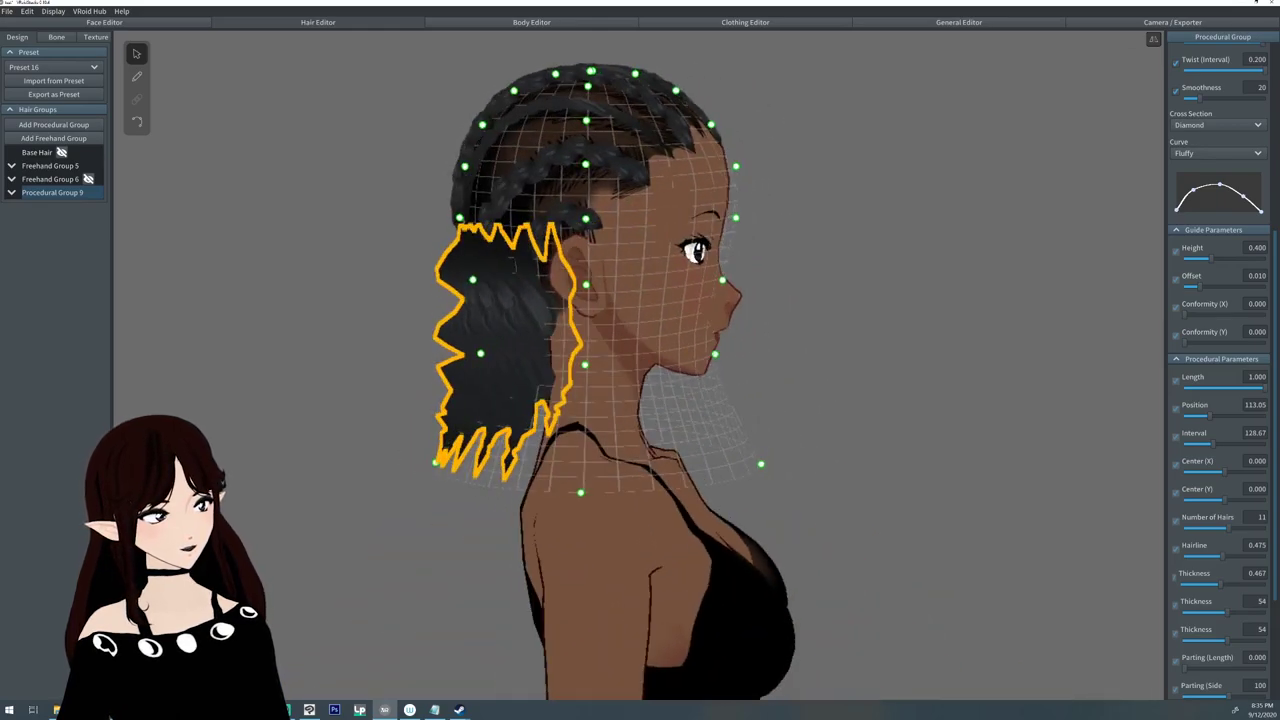
pyautogui.moveTo(520, 400); pyautogui.dragTo(505, 400, button='right')
pyautogui.click(485, 354)
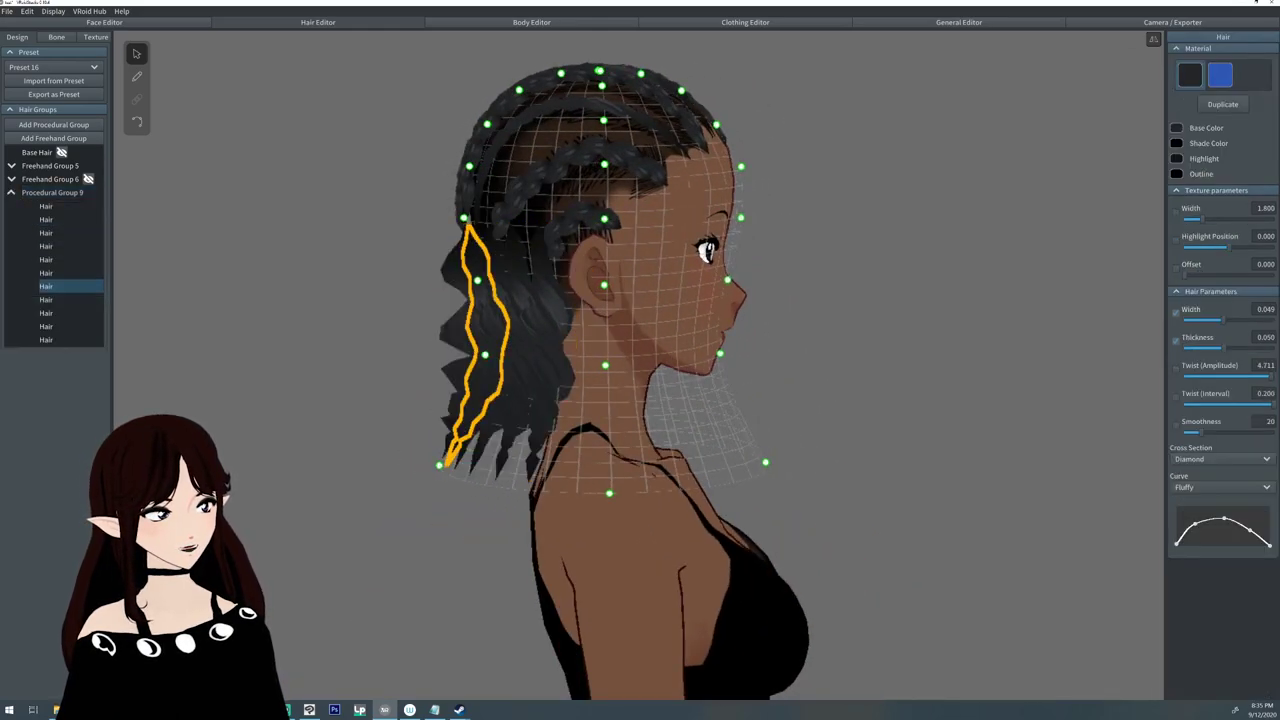
pyautogui.moveTo(485, 354); pyautogui.dragTo(455, 355)
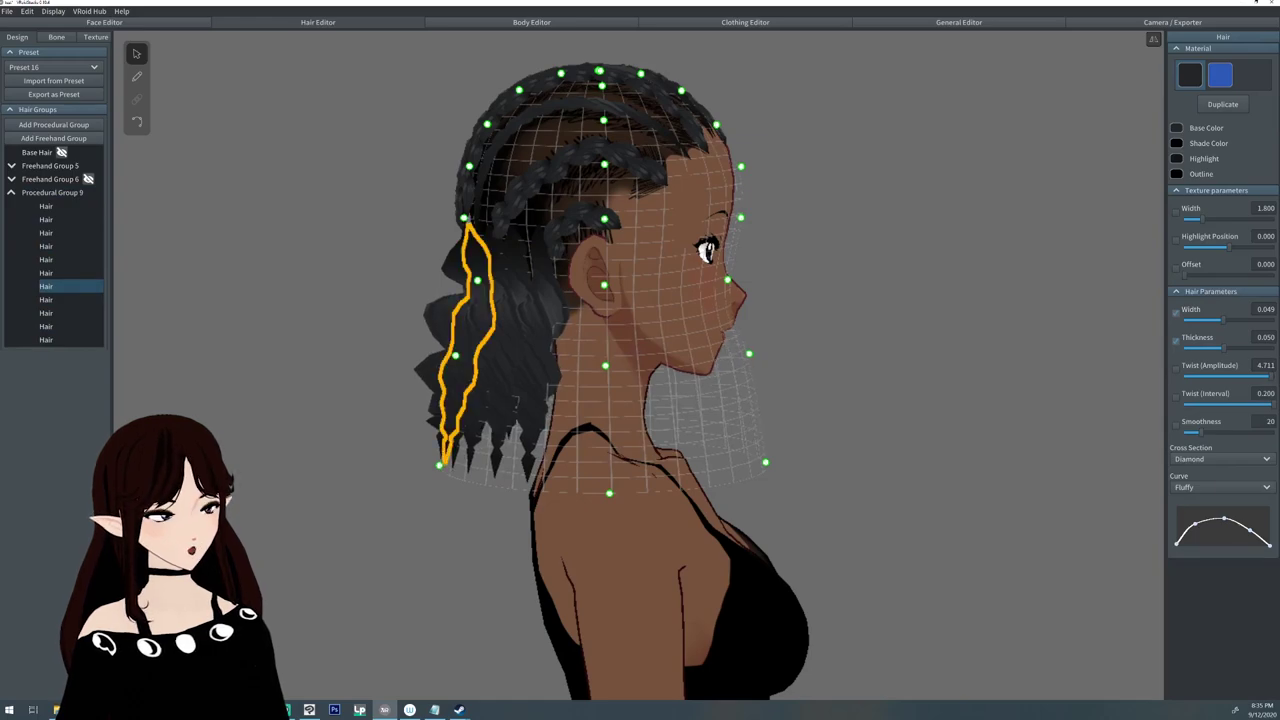
# Bring Procedural Group 9's guide in at the middle and tuck its lower end toward the nape.
pyautogui.click(53, 193)
pyautogui.scroll(-5, 1222, 370)
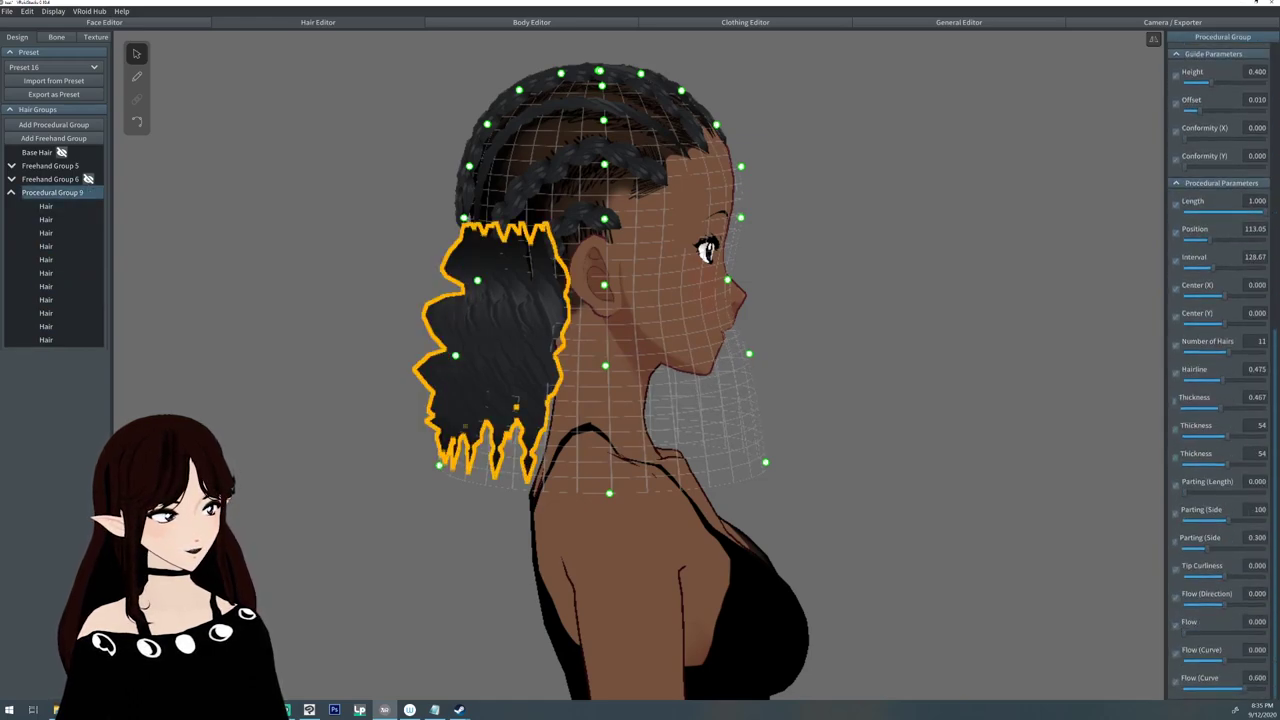
pyautogui.moveTo(1224, 576); pyautogui.dragTo(1228, 576)
pyautogui.moveTo(455, 355); pyautogui.dragTo(476, 357)
pyautogui.moveTo(439, 465); pyautogui.dragTo(510, 458)
pyautogui.moveTo(475, 356); pyautogui.dragTo(472, 357)
# Set Procedural Group 9's width scale to 0.702, narrow its guide's lower end sideways and widen the section above it.
pyautogui.scroll(8, 1220, 380)
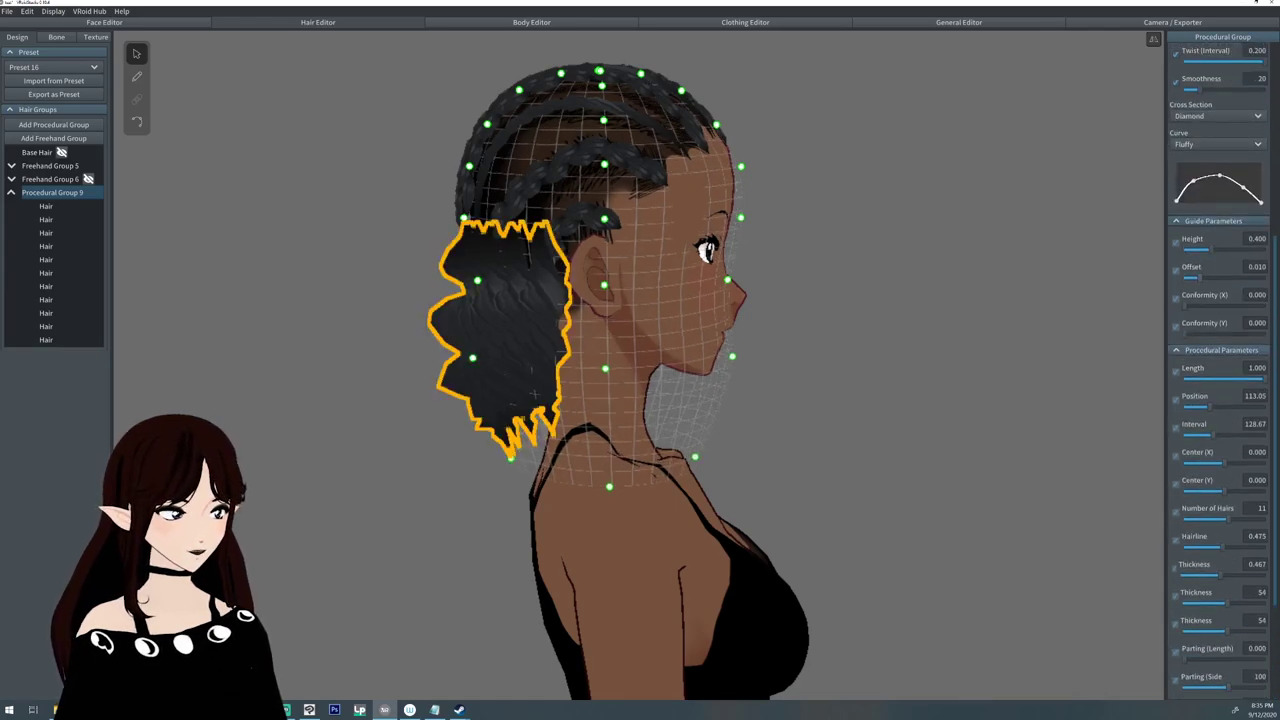
pyautogui.moveTo(1218, 239); pyautogui.dragTo(1203, 211)
pyautogui.moveTo(860, 380); pyautogui.dragTo(1080, 384, button='right')
pyautogui.moveTo(883, 455); pyautogui.dragTo(822, 455)
pyautogui.moveTo(818, 354); pyautogui.dragTo(840, 357)
pyautogui.moveTo(850, 300)
pyautogui.mouseDown(button='right')
pyautogui.moveTo(1135, 300)
pyautogui.moveTo(1100, 300)
pyautogui.mouseUp(button='right')
pyautogui.moveTo(620, 357); pyautogui.dragTo(585, 357, button='right')
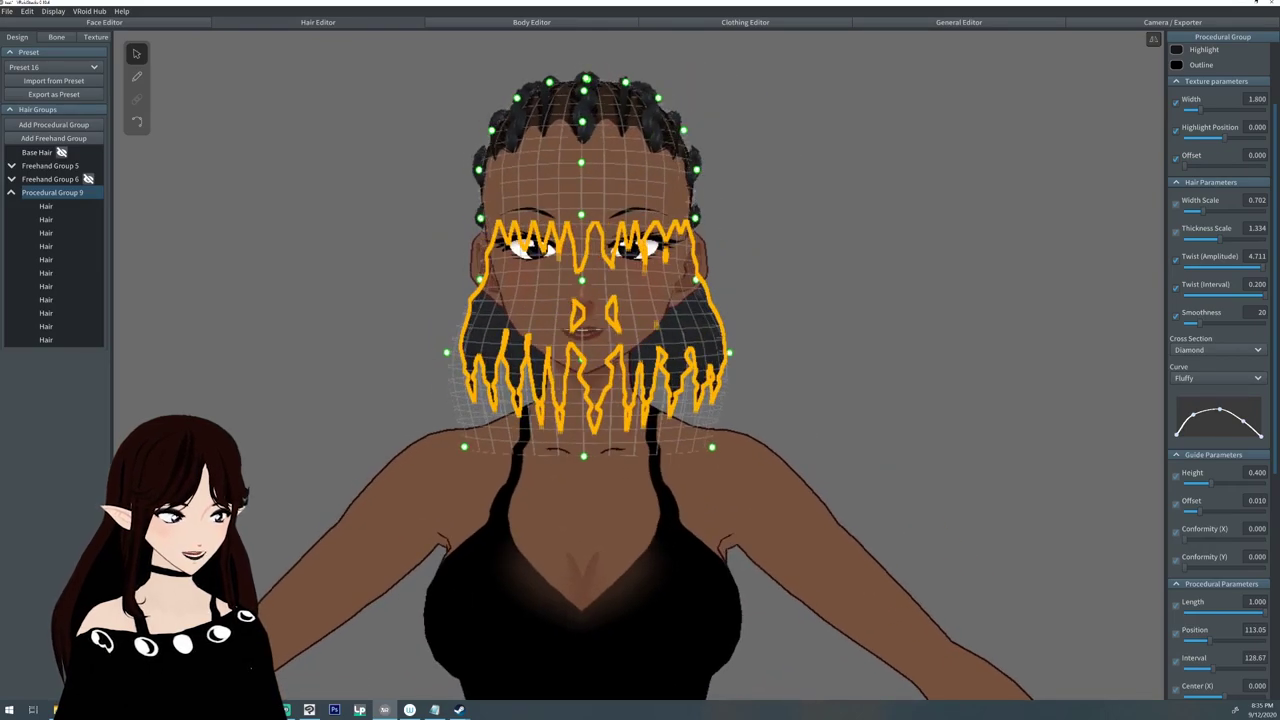
# Clone Procedural Group 9 and pull the clone's lower guide points outward behind the head to form a fuller outer layer.
pyautogui.rightClick(92, 192)
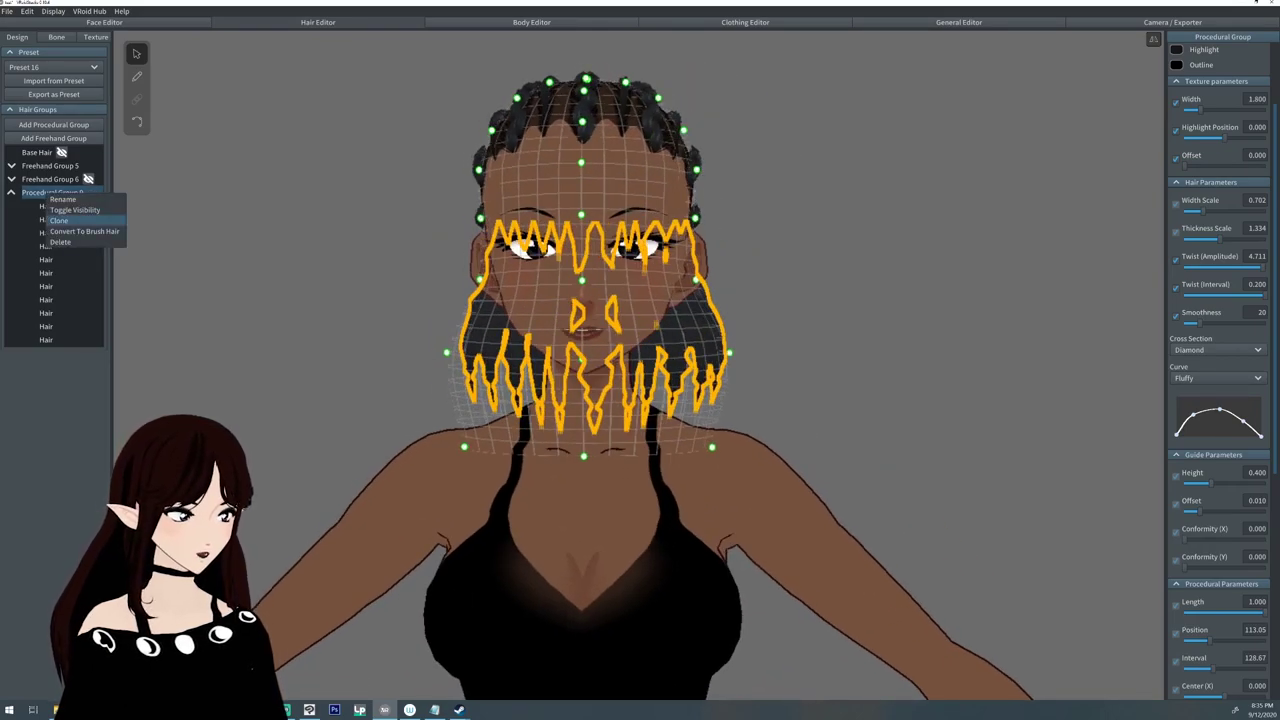
pyautogui.click(86, 214)
pyautogui.moveTo(620, 357); pyautogui.dragTo(658, 360, button='right')
pyautogui.moveTo(505, 353); pyautogui.dragTo(466, 330)
pyautogui.moveTo(540, 456); pyautogui.dragTo(482, 443)
pyautogui.click(510, 274)
pyautogui.moveTo(510, 274); pyautogui.dragTo(463, 266)
pyautogui.moveTo(467, 330); pyautogui.dragTo(455, 332)
pyautogui.moveTo(440, 340); pyautogui.dragTo(660, 340, button='right')
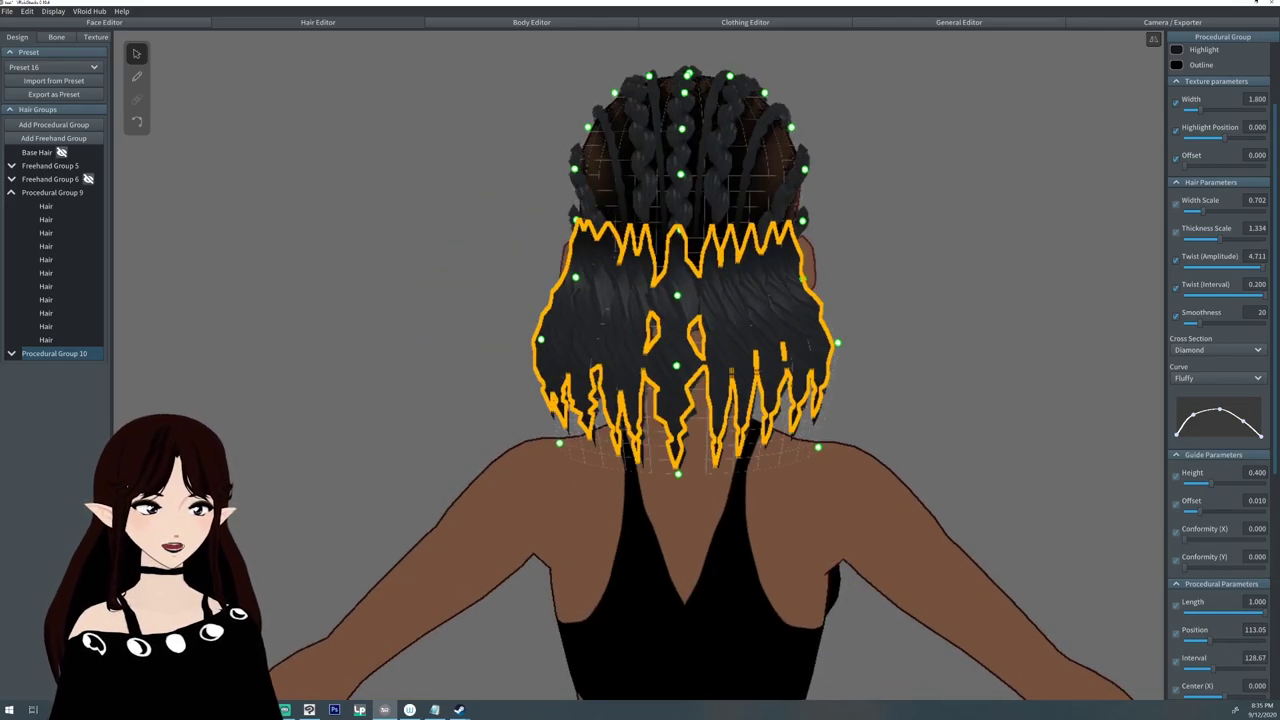
# Set Procedural Group 10 to 8 hairs, position 123.47 and interval 116.77, and adjust its guide where the hairs meet the head.
pyautogui.scroll(-3, 1220, 400)
pyautogui.moveTo(1228, 653); pyautogui.dragTo(1185, 653)
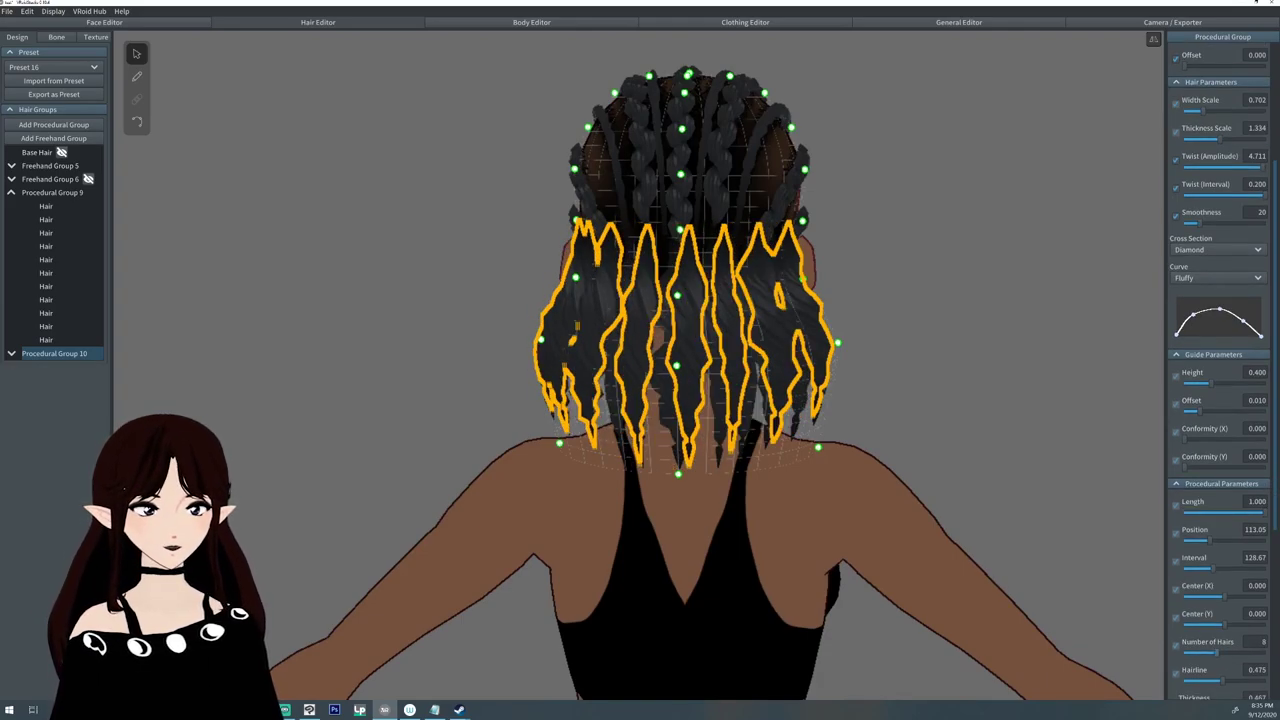
pyautogui.moveTo(1213, 568); pyautogui.dragTo(1215, 540)
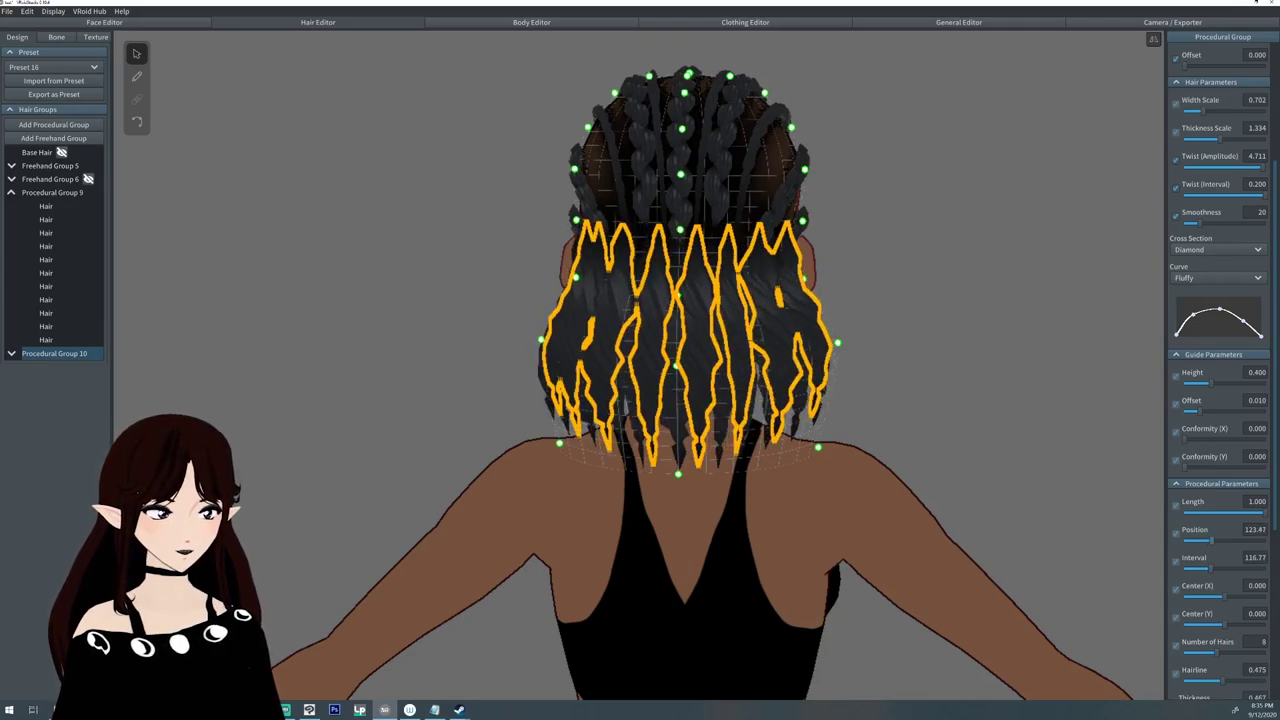
pyautogui.moveTo(880, 380); pyautogui.dragTo(615, 375, button='right')
pyautogui.moveTo(475, 203); pyautogui.dragTo(480, 208)
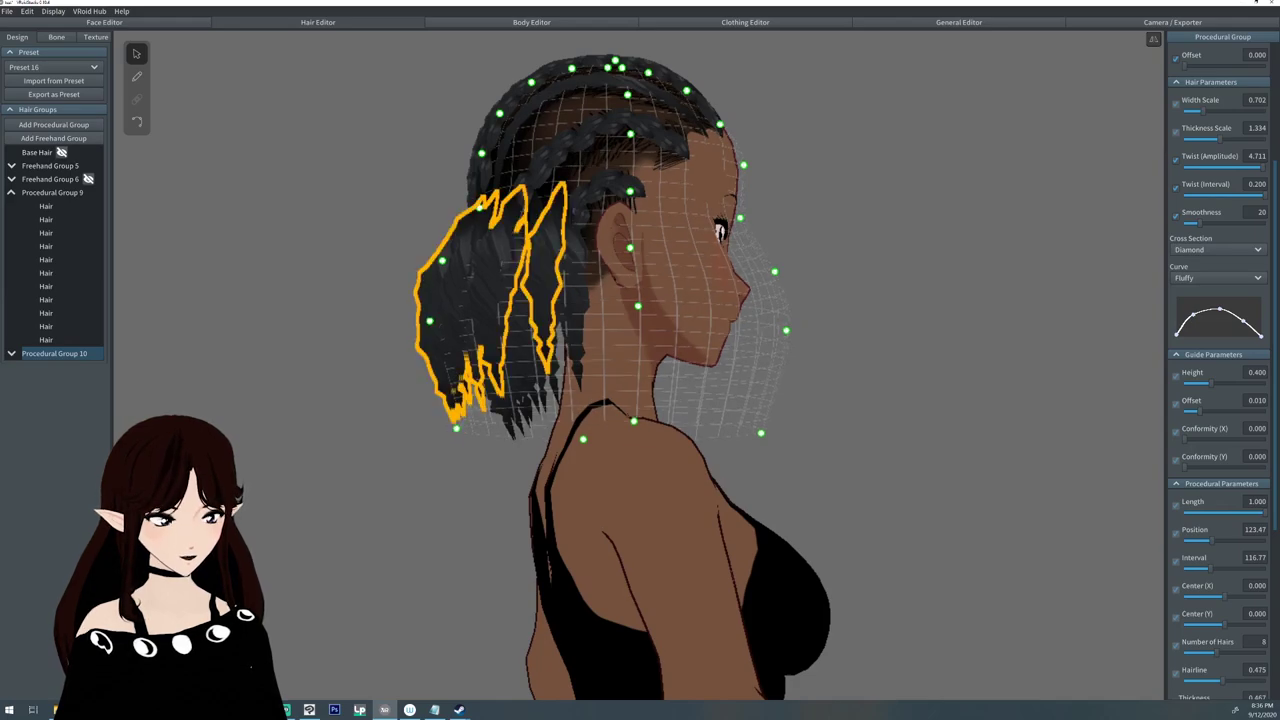
# Draw in the lower guide points of Procedural Group 9 so the inner layer's tips sit closer to the neck.
pyautogui.click(46, 286)
pyautogui.moveTo(518, 446); pyautogui.dragTo(531, 441)
pyautogui.moveTo(482, 345); pyautogui.dragTo(474, 355)
pyautogui.moveTo(474, 355); pyautogui.dragTo(286, 362, button='right')
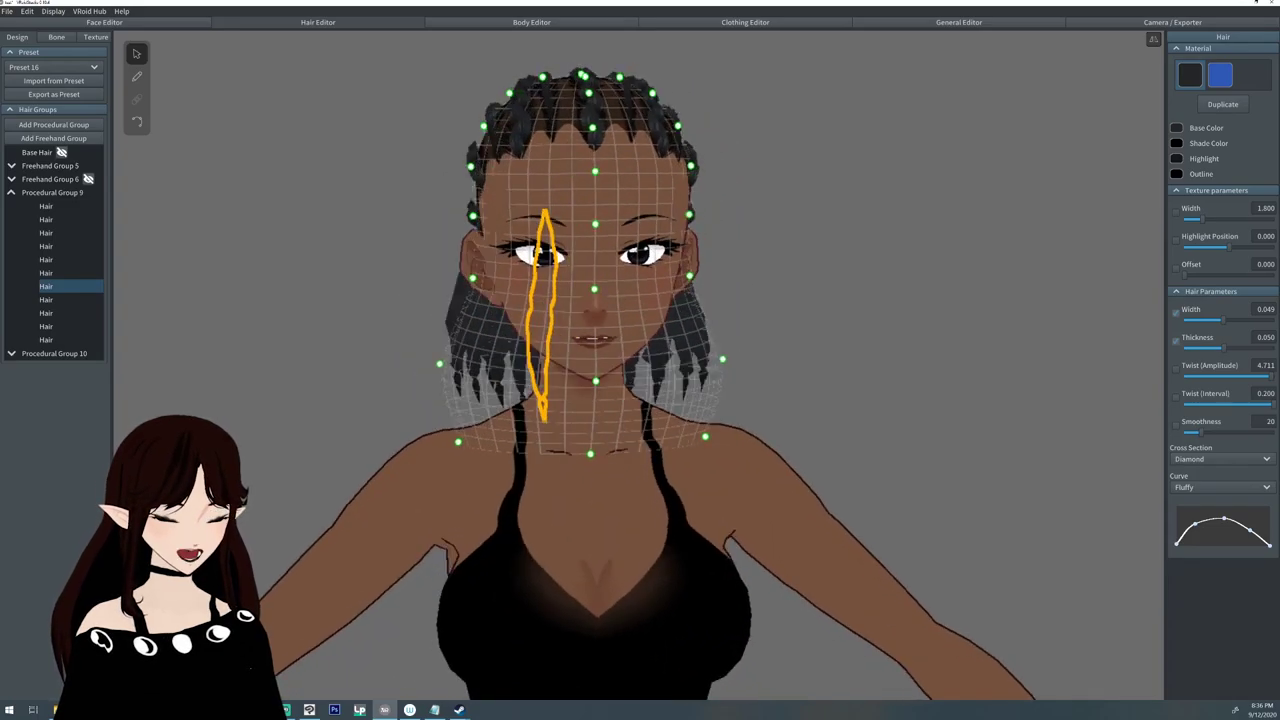
pyautogui.moveTo(689, 276); pyautogui.dragTo(686, 277)
pyautogui.moveTo(704, 296); pyautogui.dragTo(682, 300, button='right')
pyautogui.moveTo(729, 361); pyautogui.dragTo(717, 361)
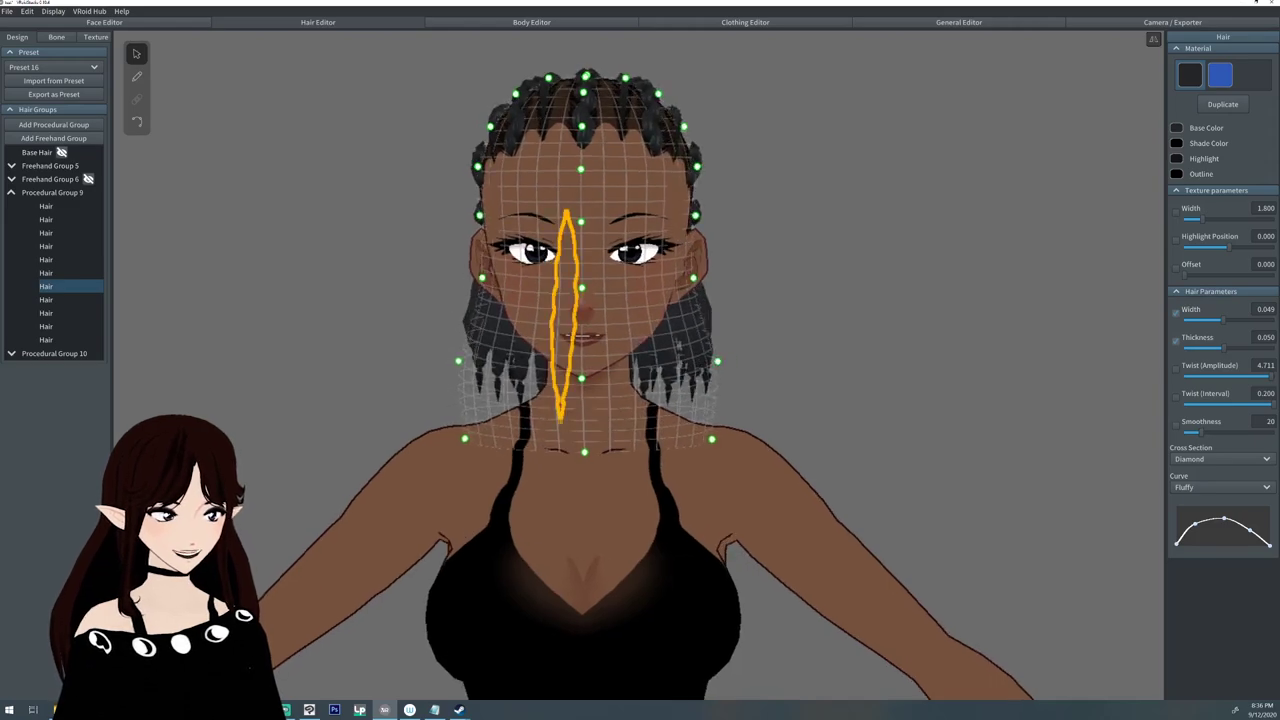
pyautogui.moveTo(711, 438); pyautogui.dragTo(688, 435)
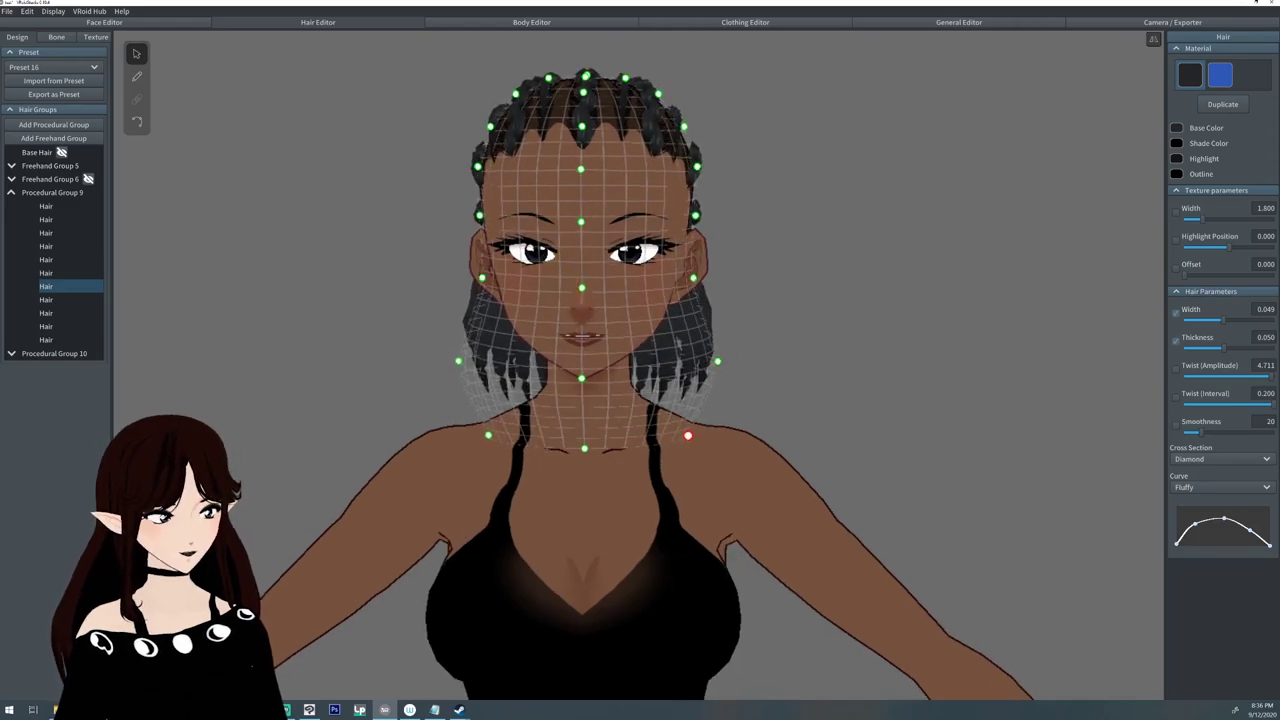
pyautogui.moveTo(717, 361); pyautogui.dragTo(714, 362)
# Flare the bottom of Procedural Group 10's guide slightly outward above the shoulders.
pyautogui.click(704, 335)
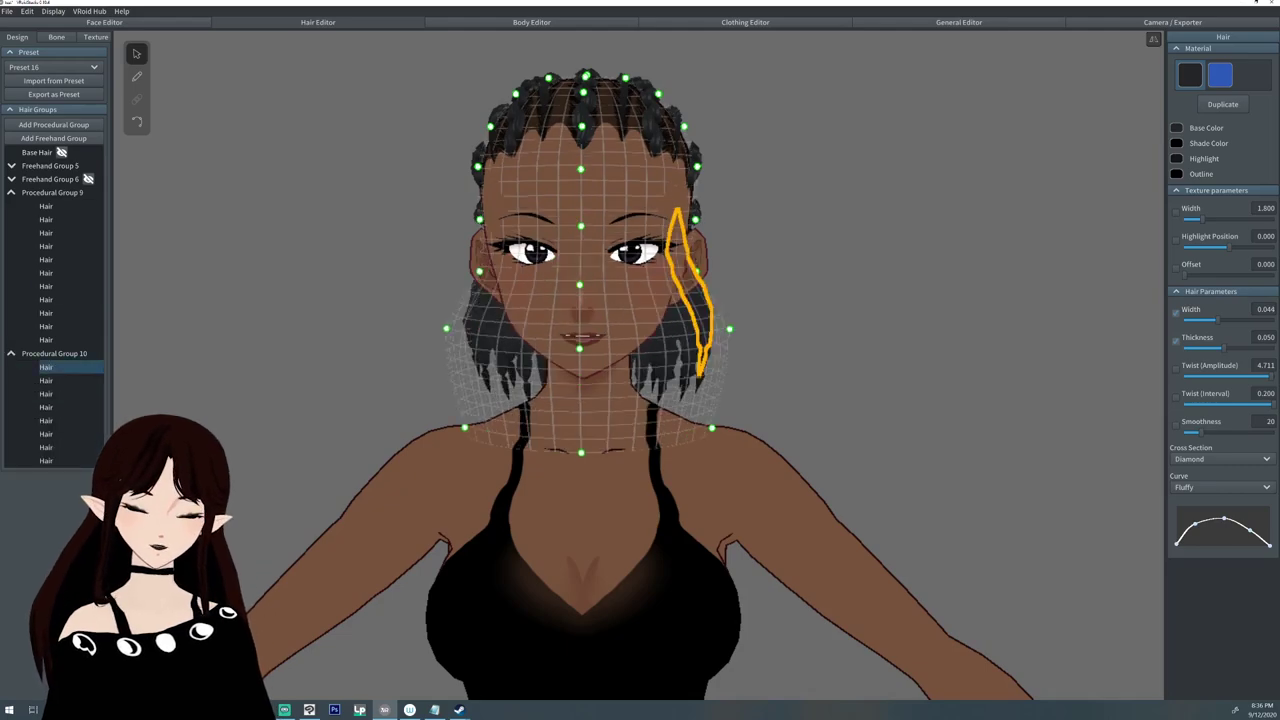
pyautogui.moveTo(711, 428); pyautogui.dragTo(741, 424)
pyautogui.moveTo(741, 424); pyautogui.dragTo(575, 424, button='right')
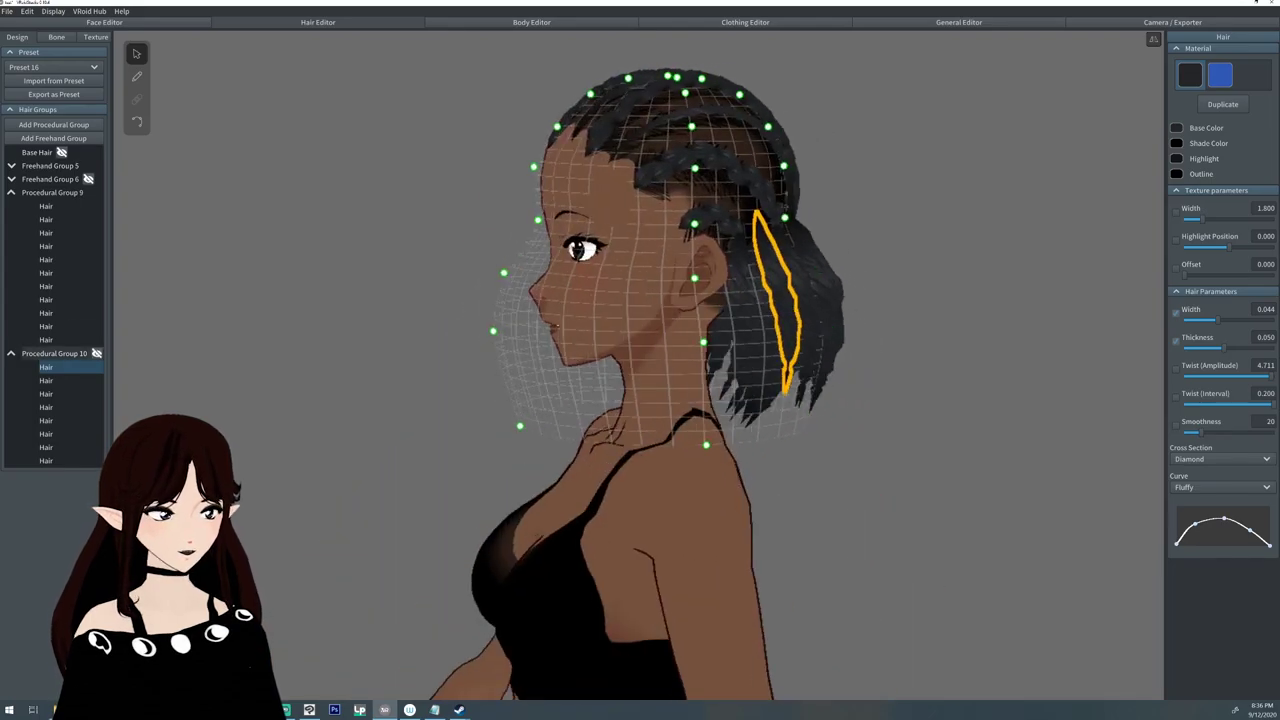
# Clone Procedural Group 10 and lift the clone's guide up and back to form a shorter top layer.
pyautogui.click(50, 353)
pyautogui.rightClick(44, 353)
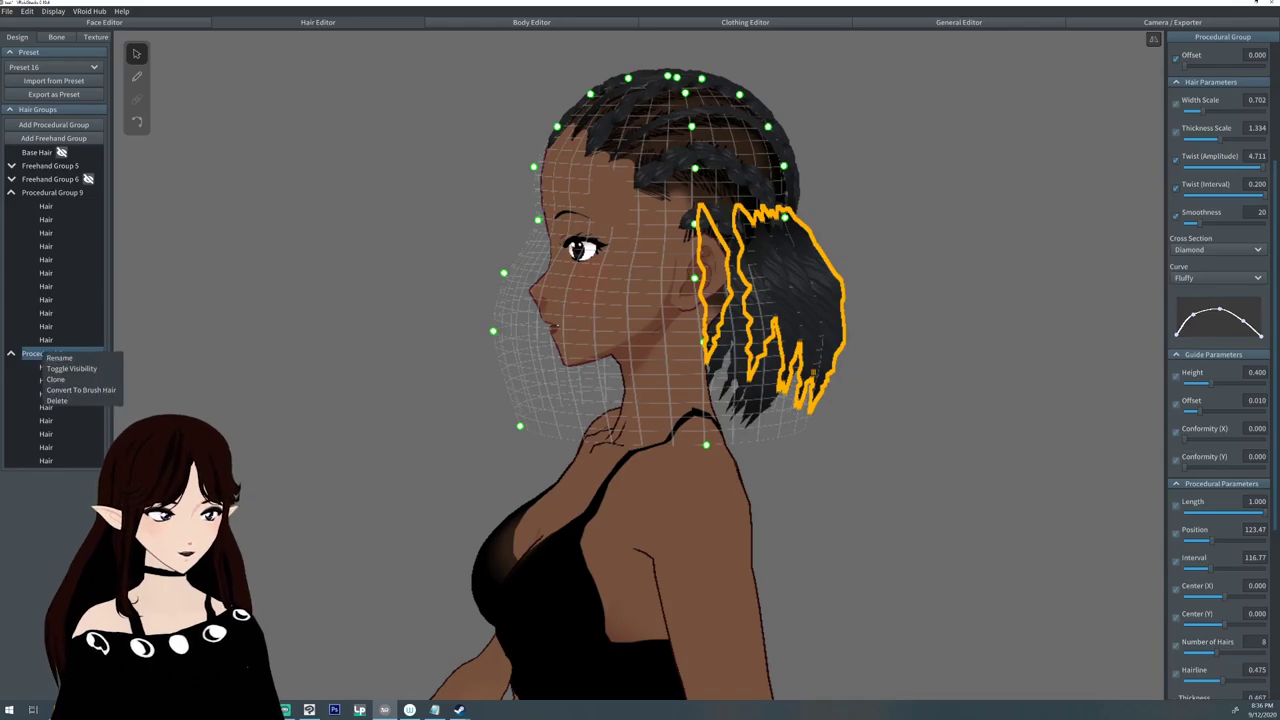
pyautogui.click(66, 389)
pyautogui.click(50, 353)
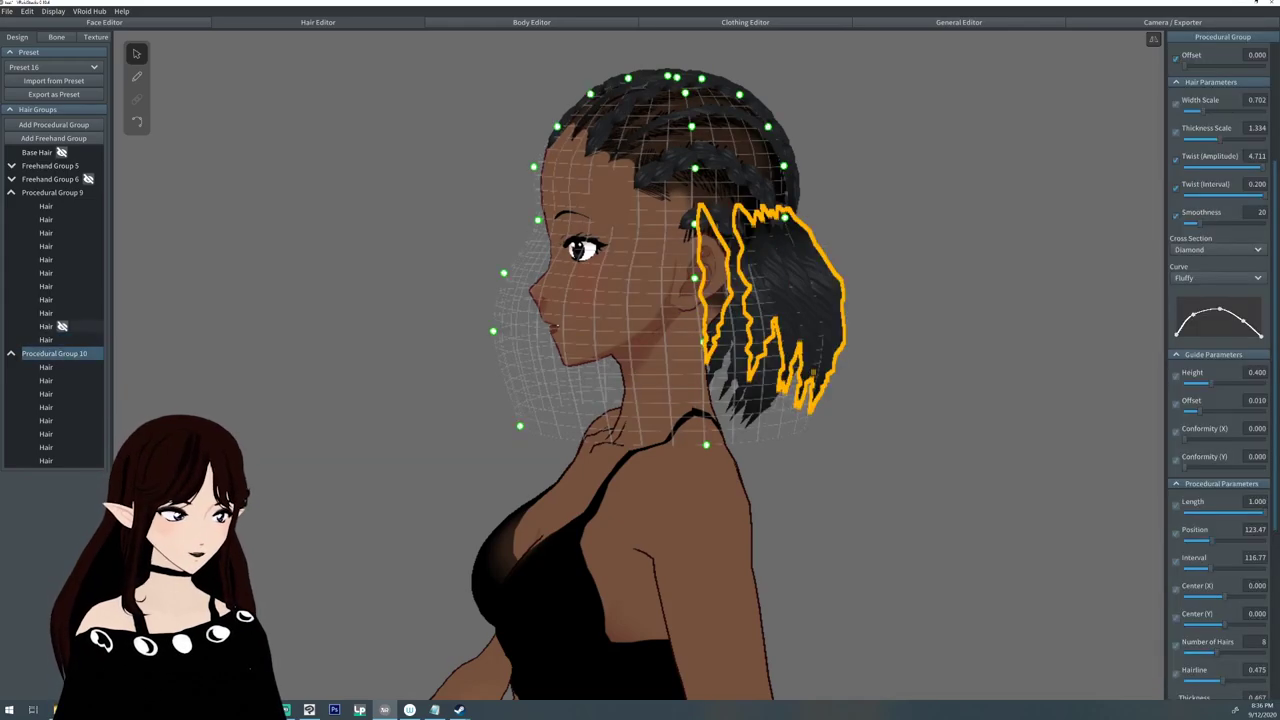
pyautogui.click(53, 124)
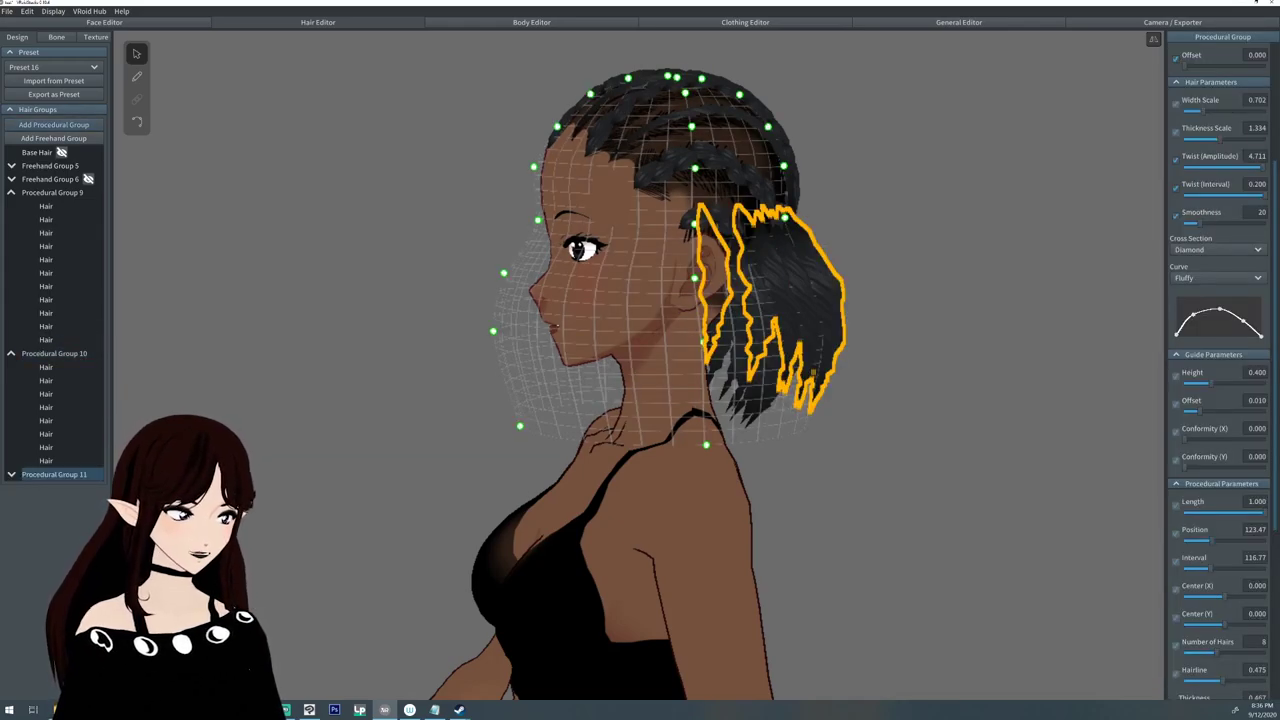
pyautogui.moveTo(832, 266); pyautogui.dragTo(841, 247)
pyautogui.moveTo(842, 322); pyautogui.dragTo(863, 285)
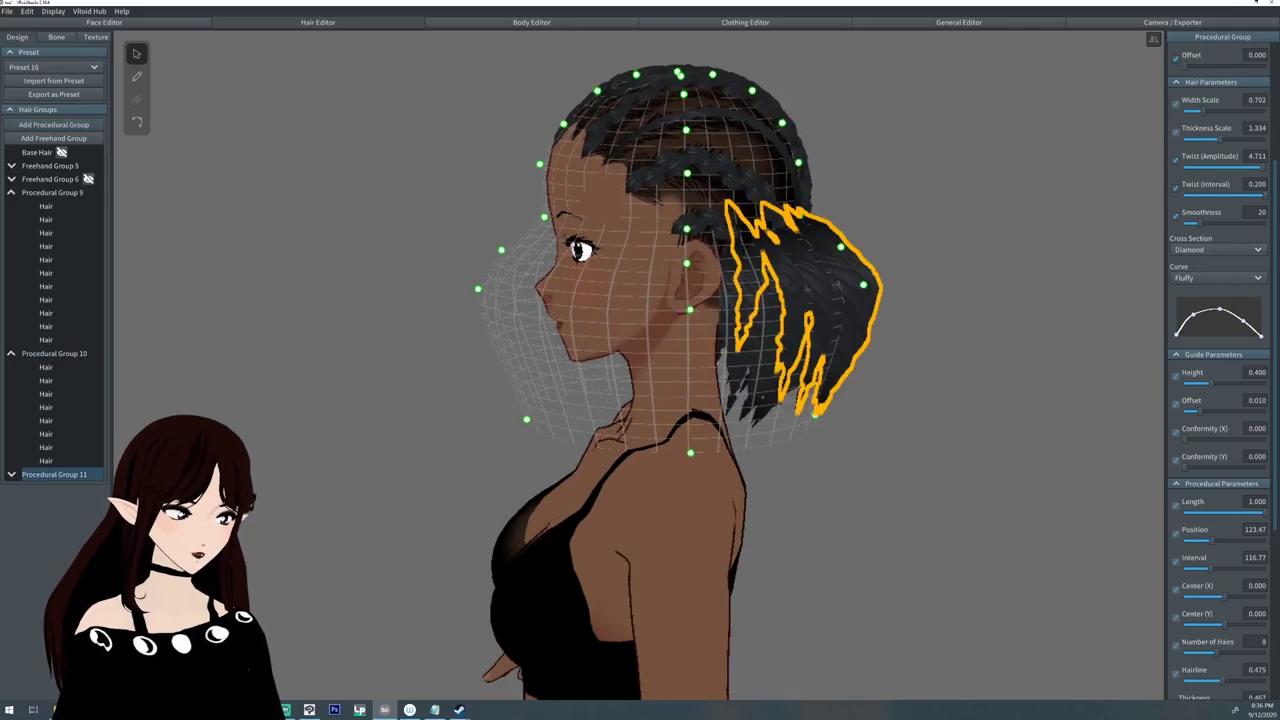
pyautogui.moveTo(815, 415); pyautogui.dragTo(888, 335)
pyautogui.moveTo(888, 335); pyautogui.dragTo(665, 326, button='right')
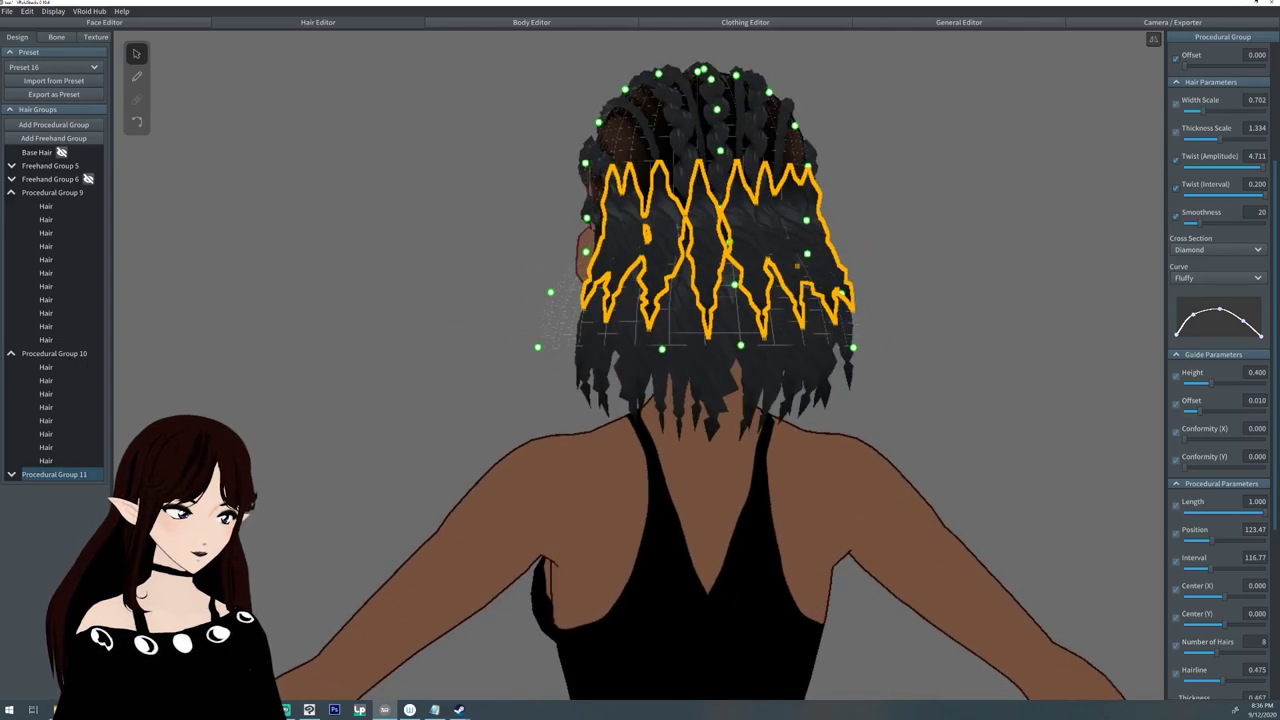
# Set Procedural Group 11 to 7 hairs and reposition its upper guide points around the back of the head.
pyautogui.moveTo(1217, 653); pyautogui.dragTo(1213, 653)
pyautogui.moveTo(760, 335); pyautogui.dragTo(660, 335, button='right')
pyautogui.moveTo(800, 251); pyautogui.dragTo(803, 252)
pyautogui.moveTo(671, 152); pyautogui.dragTo(671, 170)
pyautogui.moveTo(671, 170); pyautogui.dragTo(510, 174, button='right')
pyautogui.moveTo(498, 210)
pyautogui.mouseDown()
pyautogui.moveTo(476, 203)
pyautogui.moveTo(505, 200)
pyautogui.mouseUp()
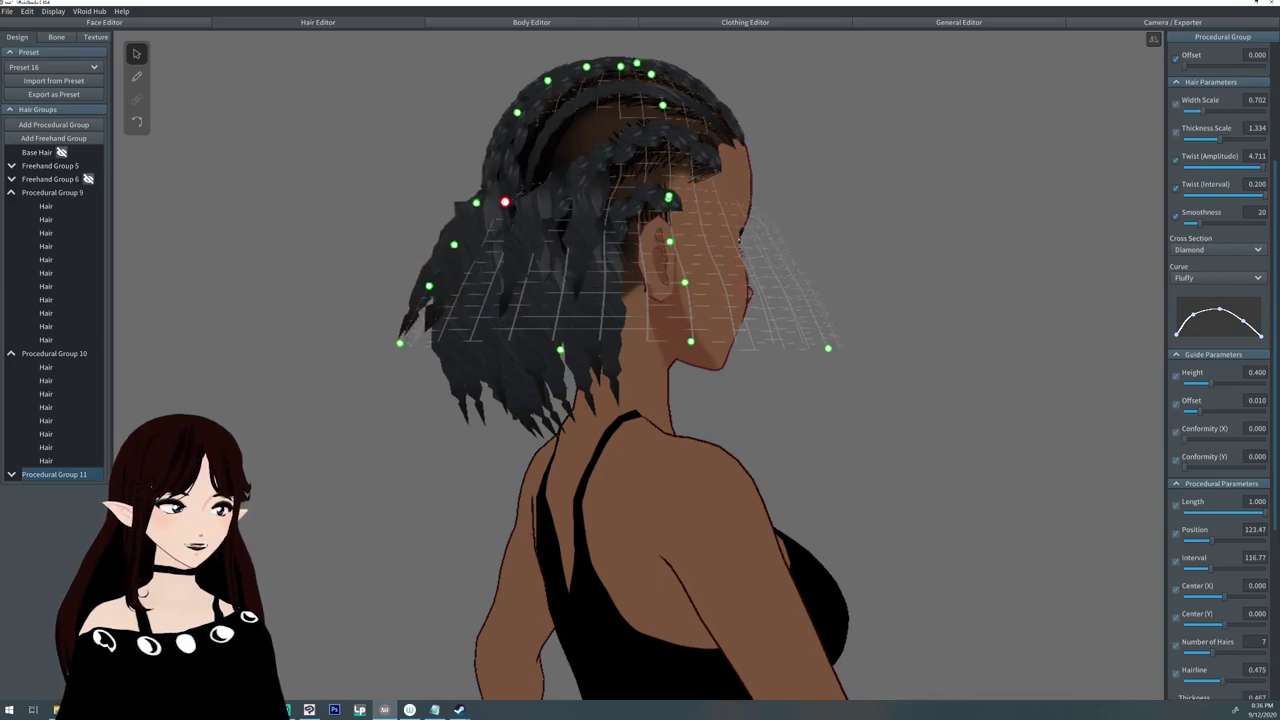
# Puff out the middle of Procedural Group 11's guide and bring its lower side edge inward.
pyautogui.moveTo(453, 244); pyautogui.dragTo(429, 232)
pyautogui.moveTo(429, 287); pyautogui.dragTo(410, 282)
pyautogui.moveTo(412, 284); pyautogui.dragTo(570, 288, button='right')
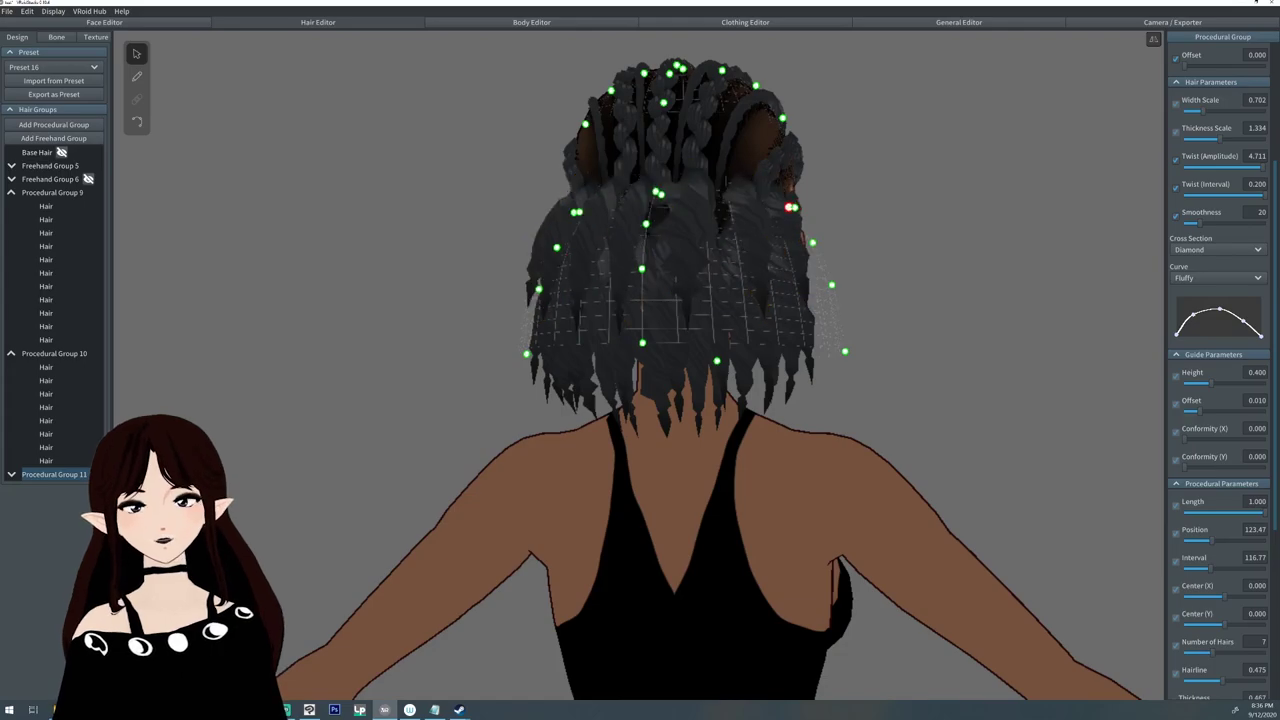
pyautogui.moveTo(845, 351); pyautogui.dragTo(821, 348)
pyautogui.moveTo(832, 285); pyautogui.dragTo(836, 287)
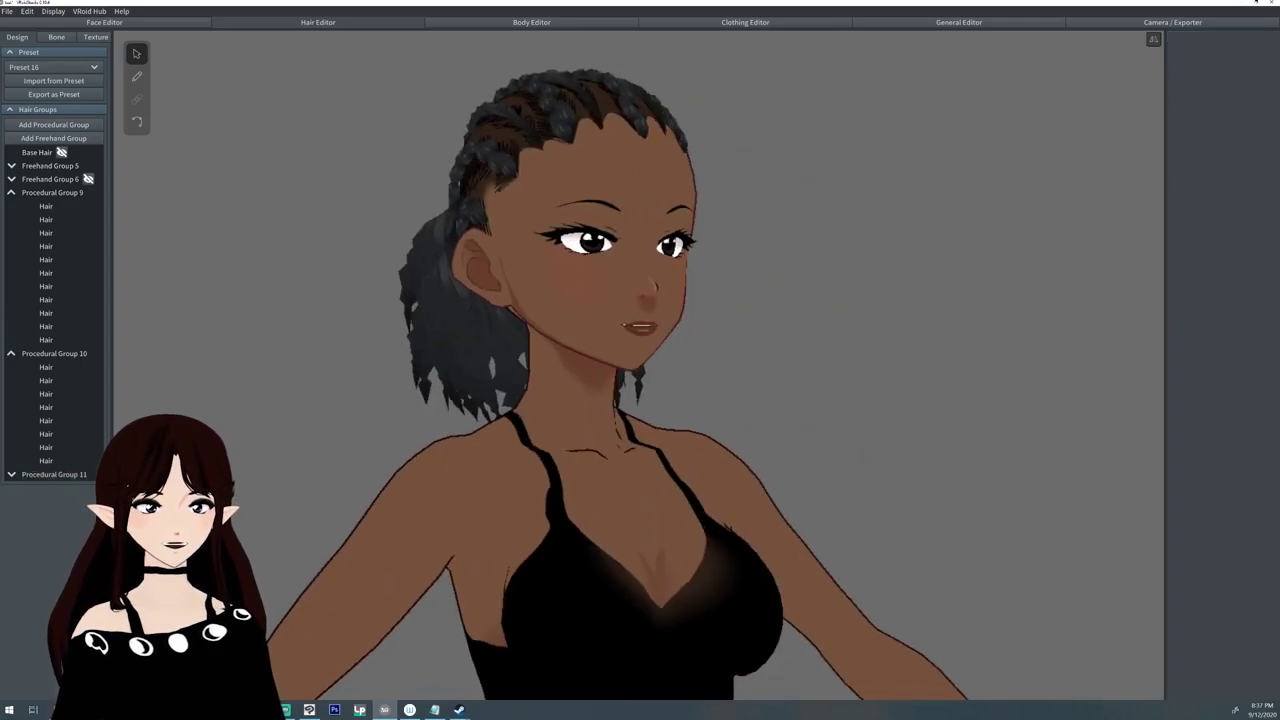
# Reduce the width scale of Procedural Group 11's hairs slightly and nudge its rear guide point inward.
pyautogui.moveTo(740, 400); pyautogui.dragTo(780, 400, button='right')
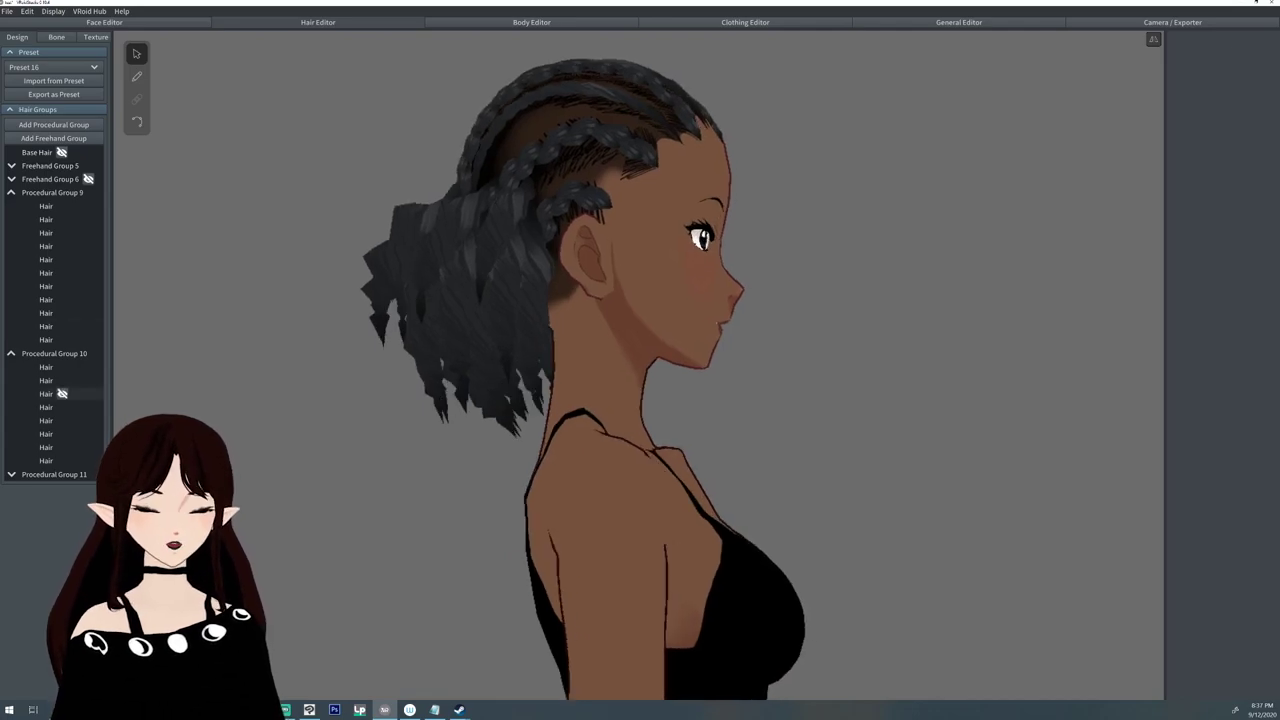
pyautogui.click(54, 475)
pyautogui.scroll(4, 1219, 370)
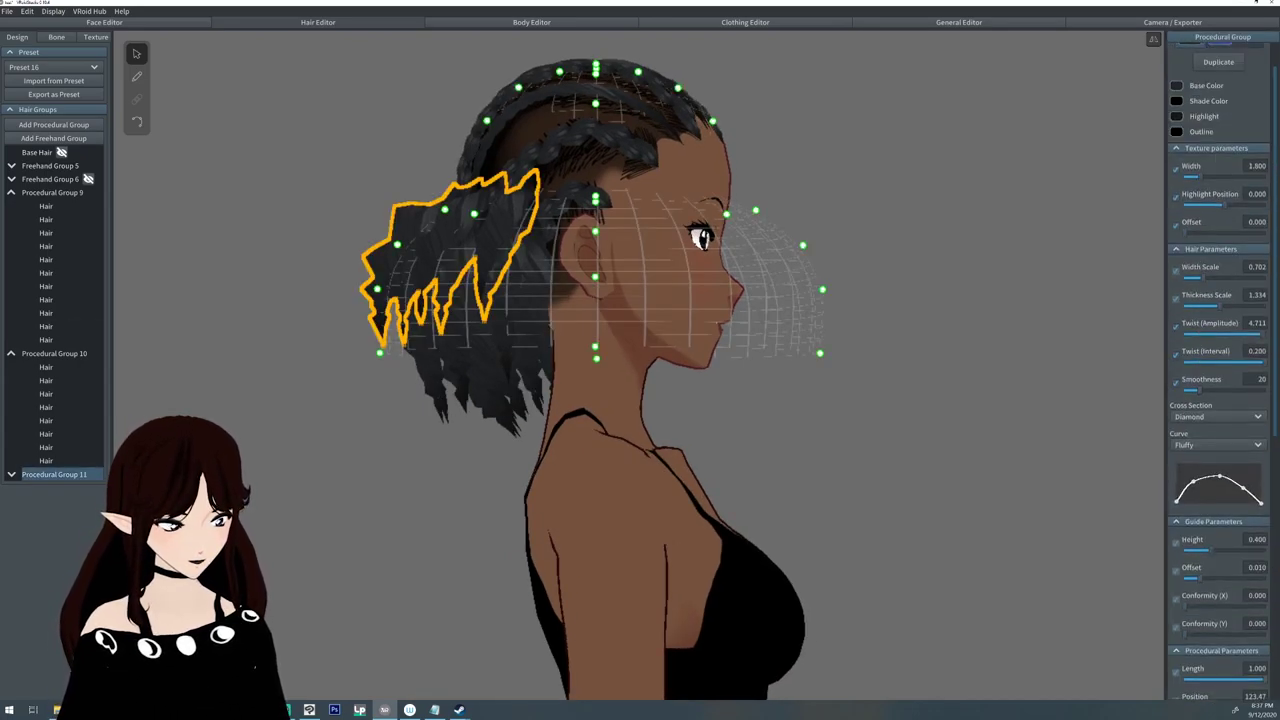
pyautogui.moveTo(1203, 278); pyautogui.dragTo(1196, 278)
pyautogui.moveTo(377, 289); pyautogui.dragTo(381, 291)
pyautogui.click(880, 400)
pyautogui.moveTo(880, 400); pyautogui.dragTo(608, 395, button='right')
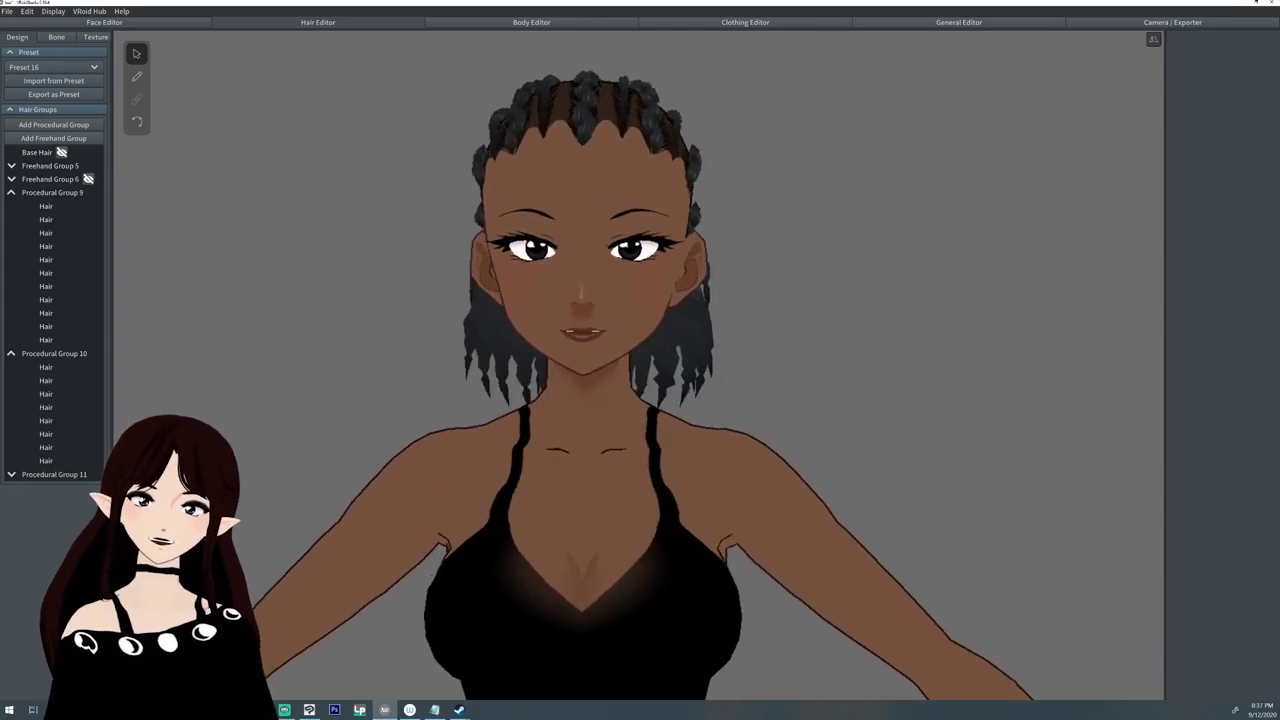
# Spread the middle and lower guide points of Procedural Group 10 outward at the sides and draw its upper side points inward.
pyautogui.click(55, 353)
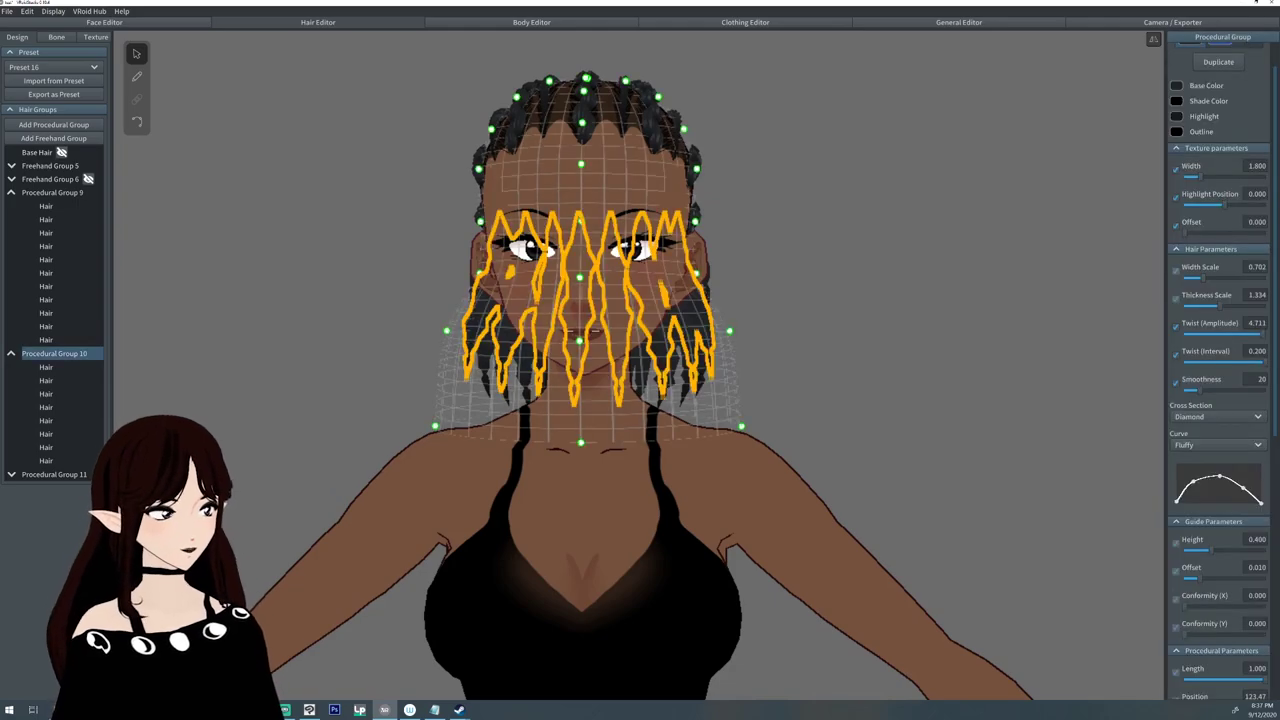
pyautogui.moveTo(741, 426); pyautogui.dragTo(770, 418)
pyautogui.moveTo(697, 273); pyautogui.dragTo(713, 273)
pyautogui.moveTo(695, 221); pyautogui.dragTo(688, 226)
pyautogui.moveTo(735, 330); pyautogui.dragTo(745, 328)
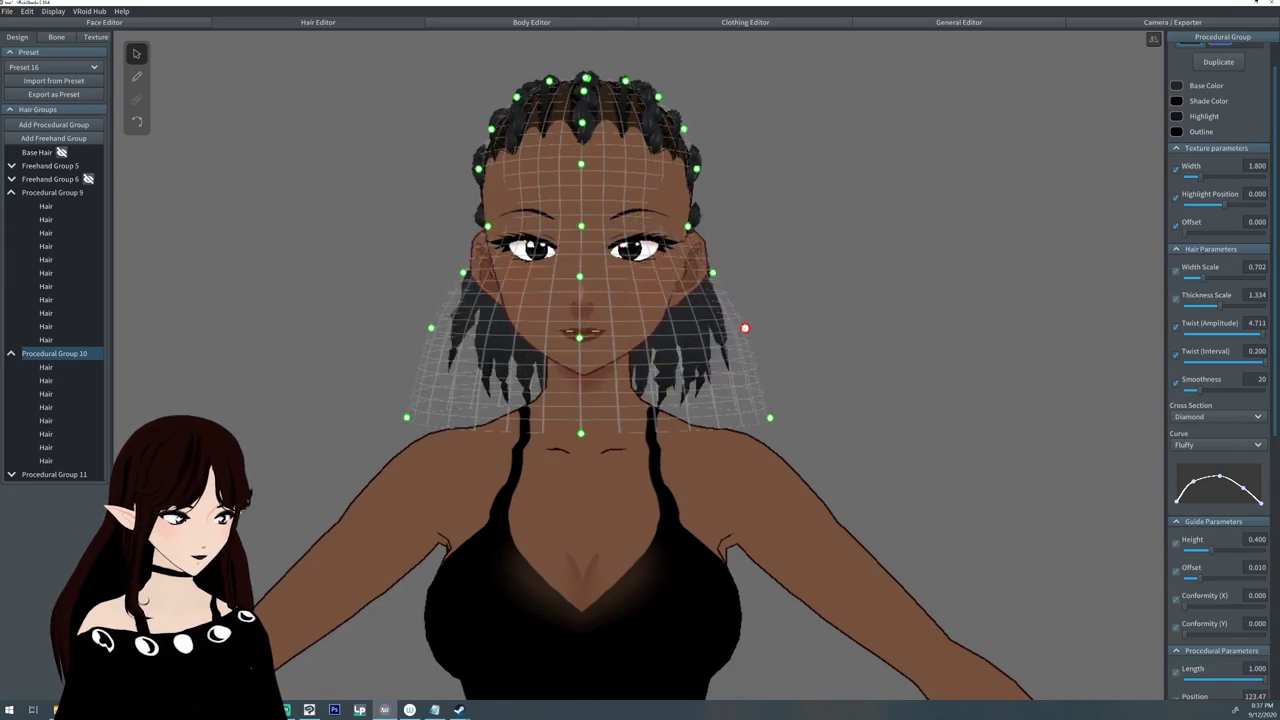
# Create one bone group from Procedural Groups 9, 10 and 11 and set its gravity to 0.05.
pyautogui.click(880, 330)
pyautogui.moveTo(880, 330); pyautogui.dragTo(690, 330, button='right')
pyautogui.click(53, 192)
pyautogui.moveTo(440, 400); pyautogui.dragTo(290, 400, button='right')
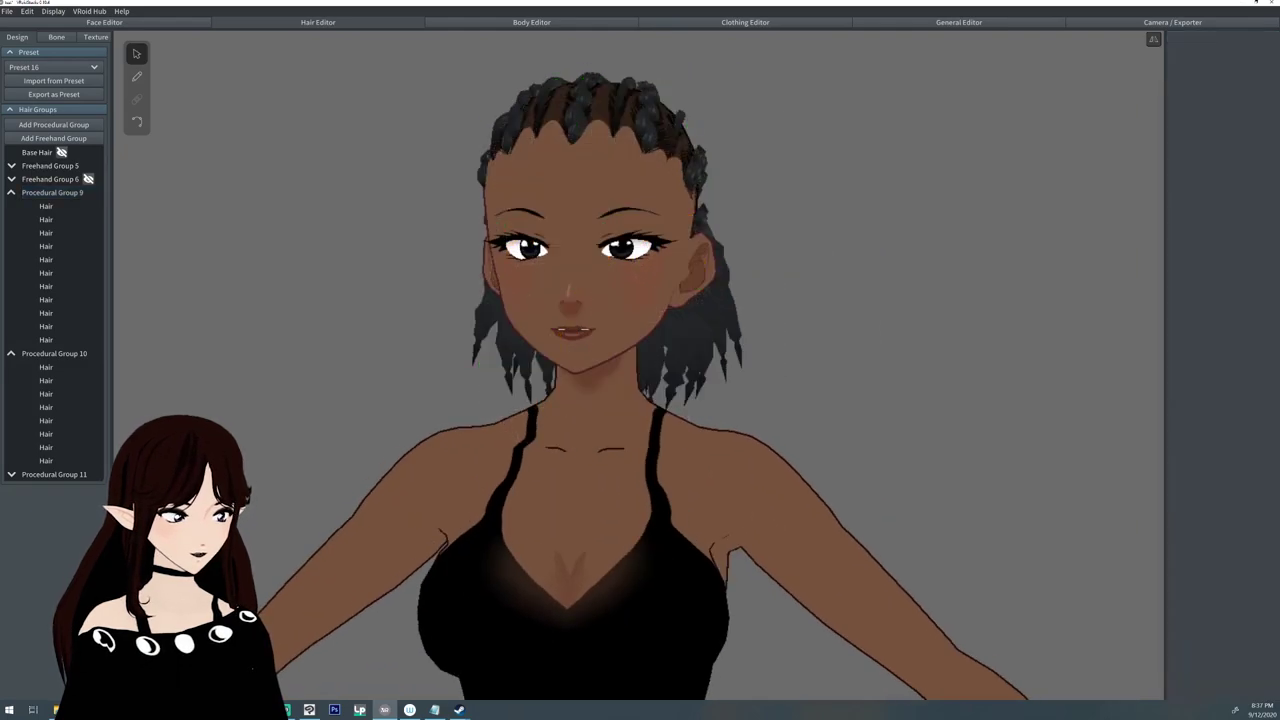
pyautogui.click(56, 37)
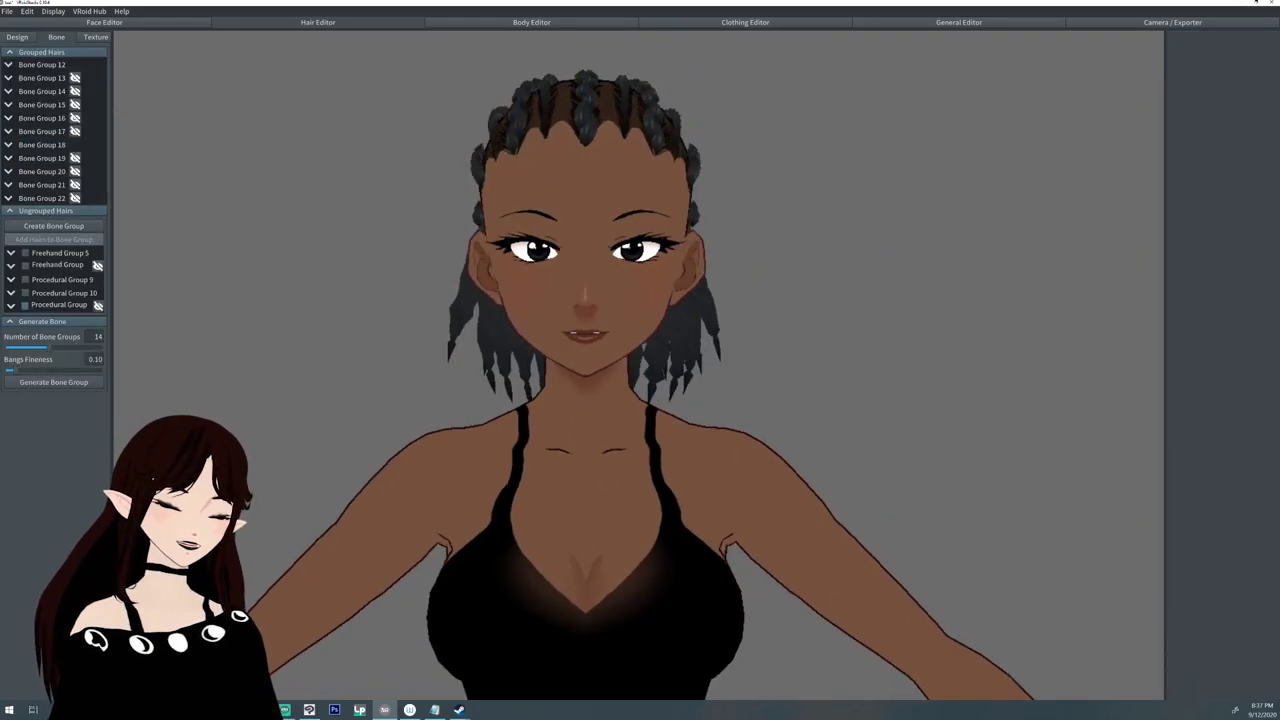
pyautogui.click(25, 280)
pyautogui.click(25, 293)
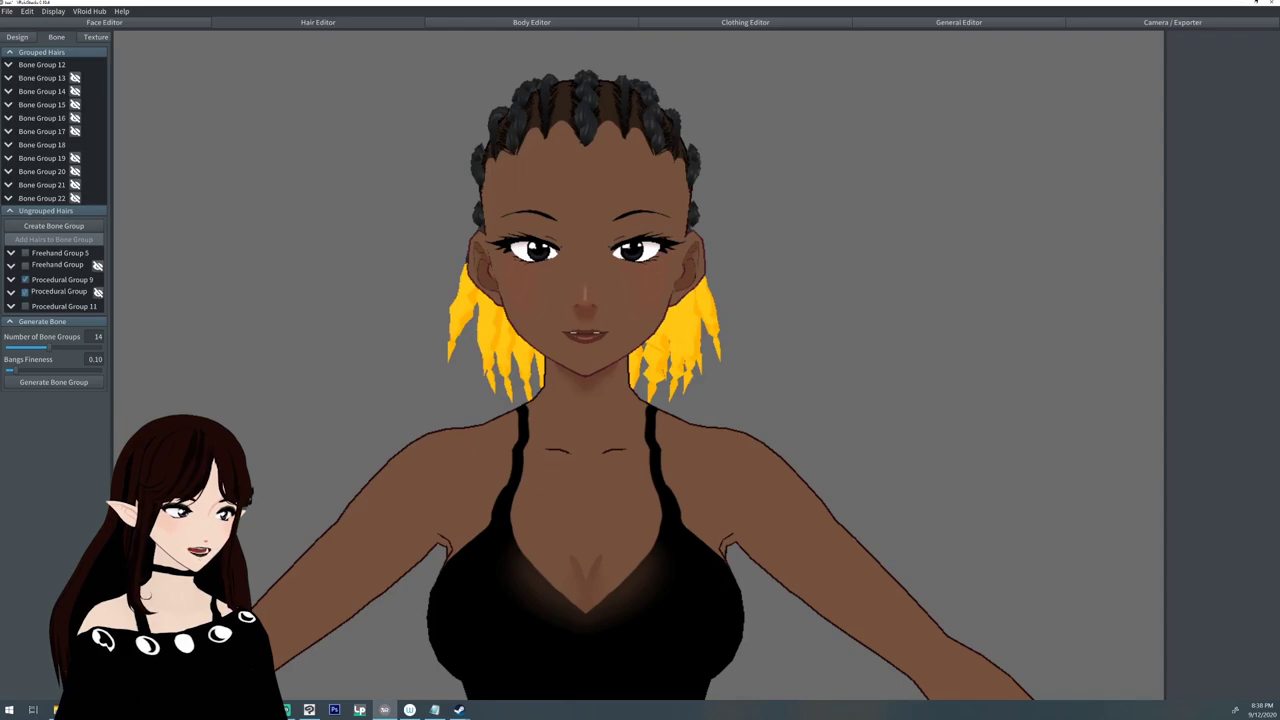
pyautogui.moveTo(240, 310); pyautogui.dragTo(470, 310, button='right')
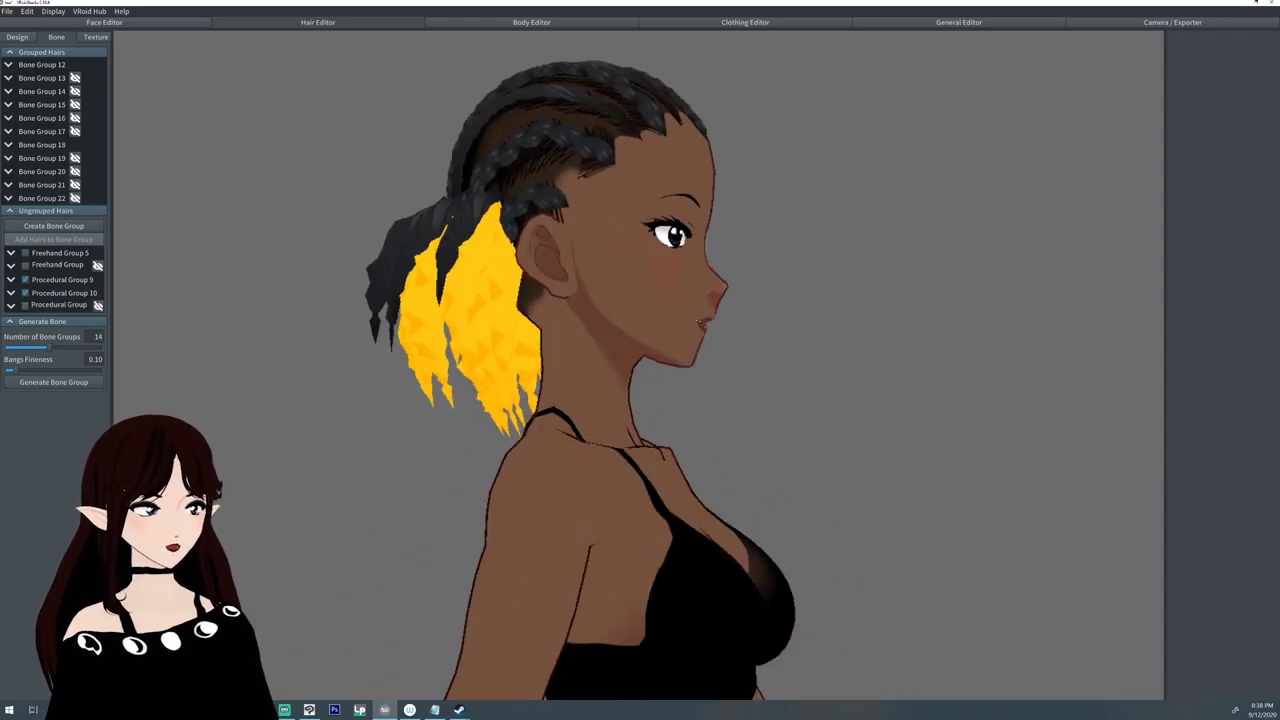
pyautogui.click(25, 306)
pyautogui.click(53, 225)
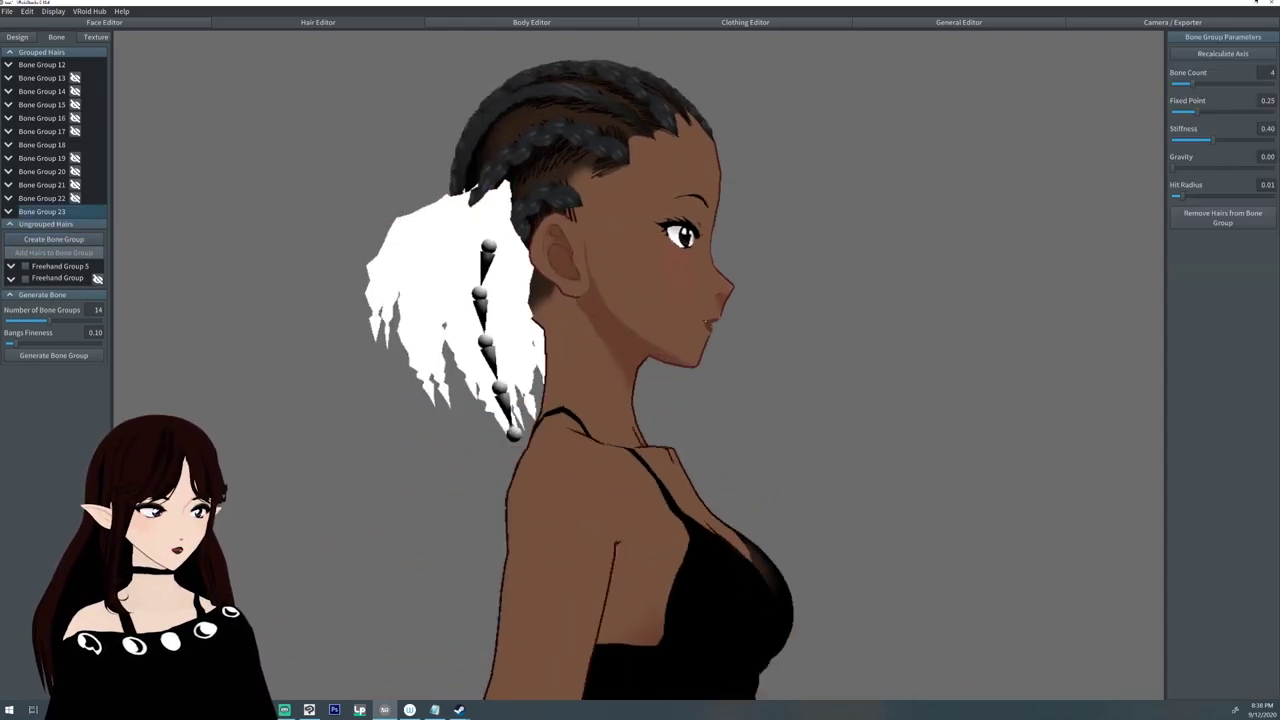
pyautogui.moveTo(480, 310); pyautogui.dragTo(455, 312, button='right')
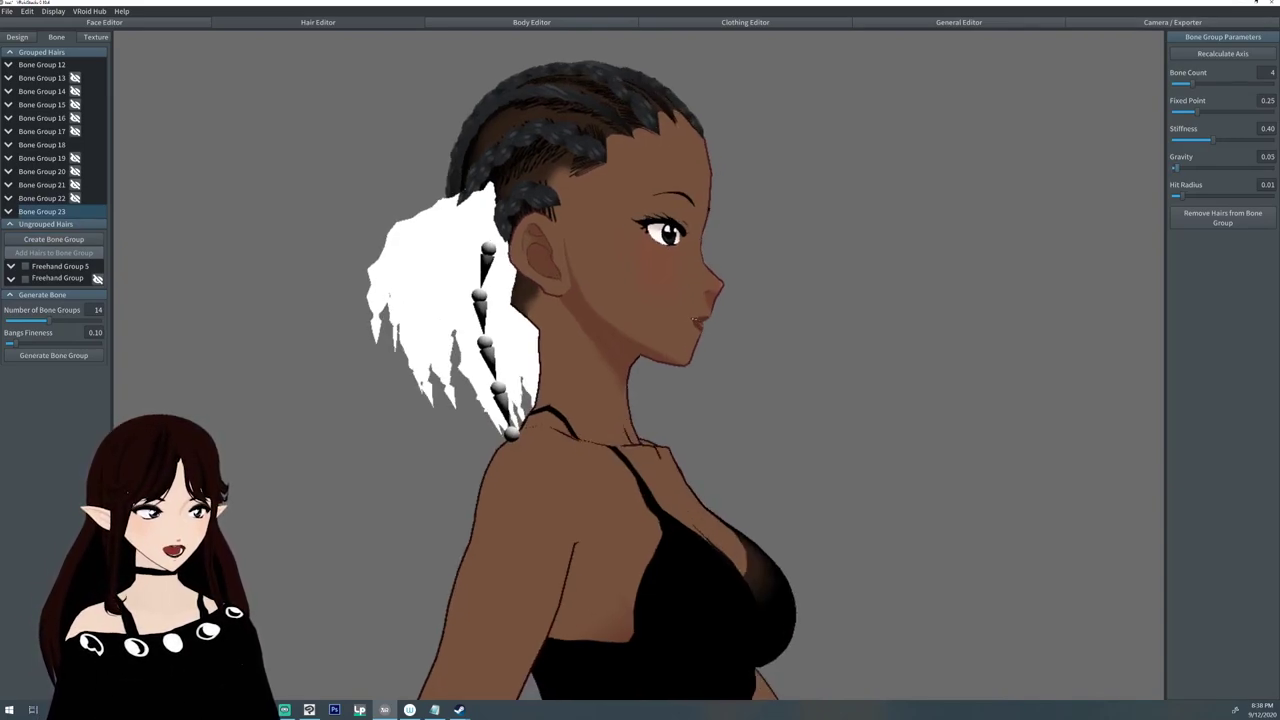
# Preview the back hair's movement with the Walking and Running animations and return to editing the hair design.
pyautogui.click(1172, 22)
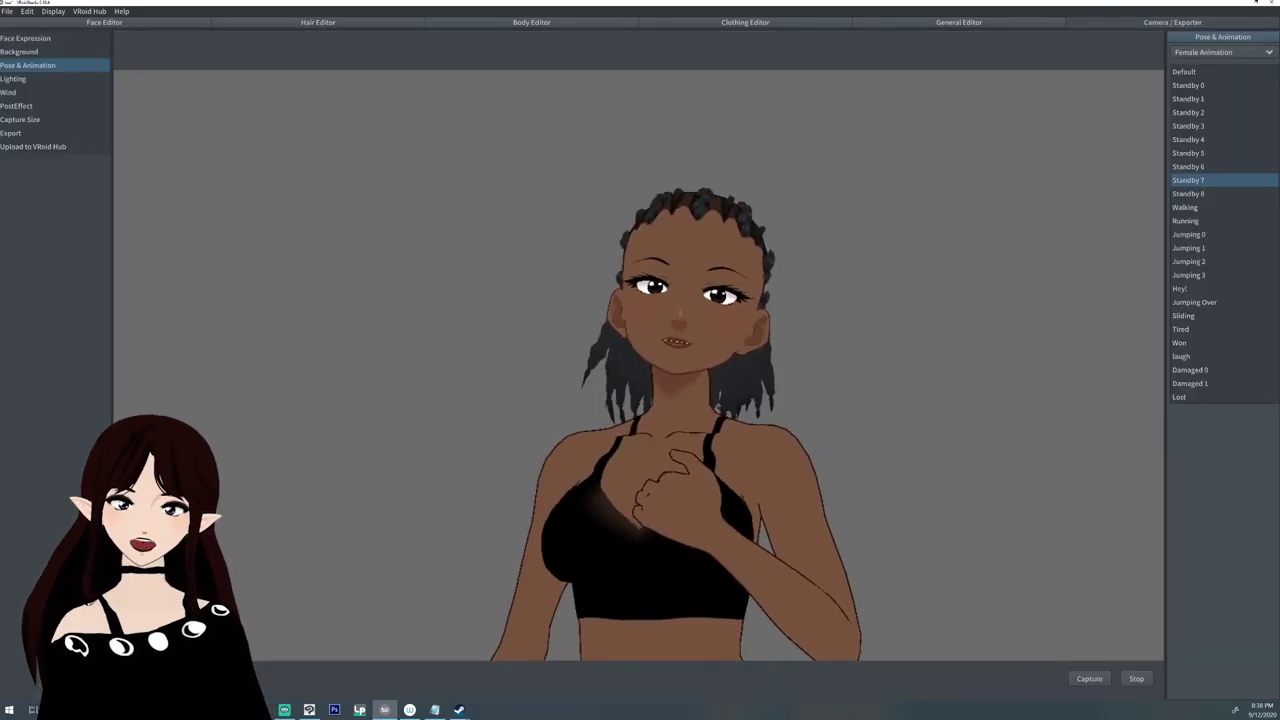
pyautogui.click(1186, 207)
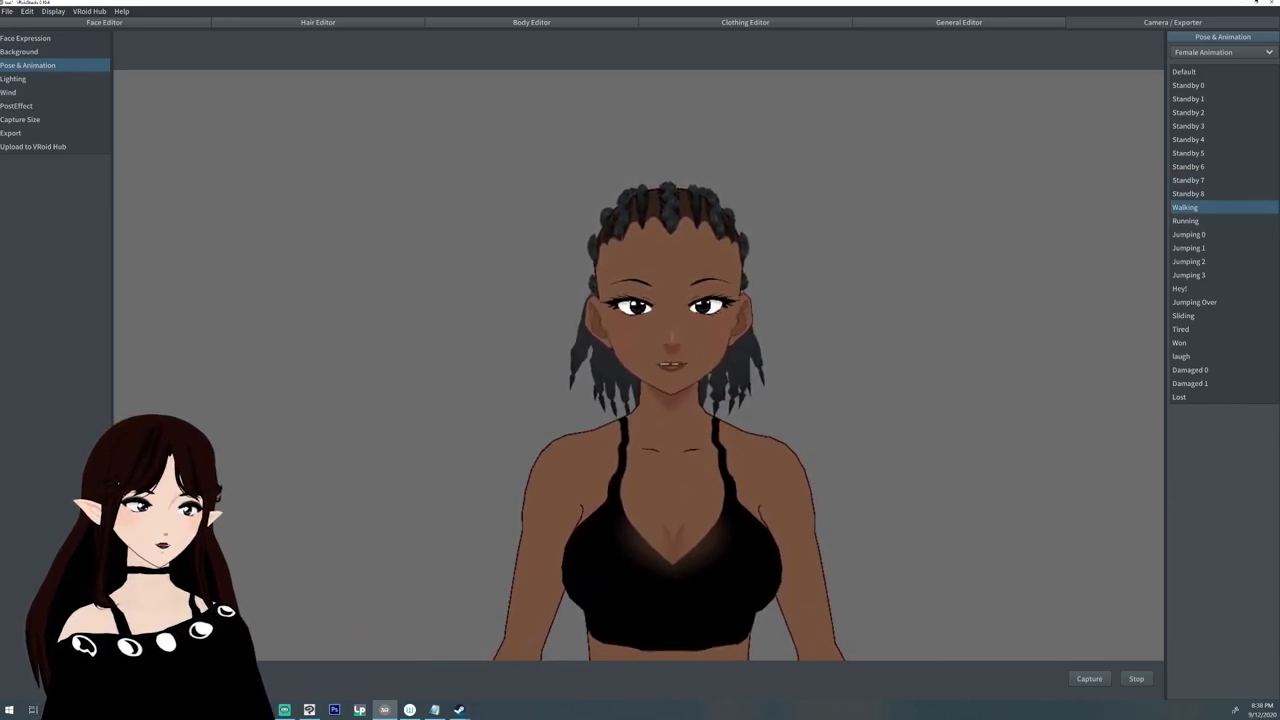
pyautogui.click(1186, 221)
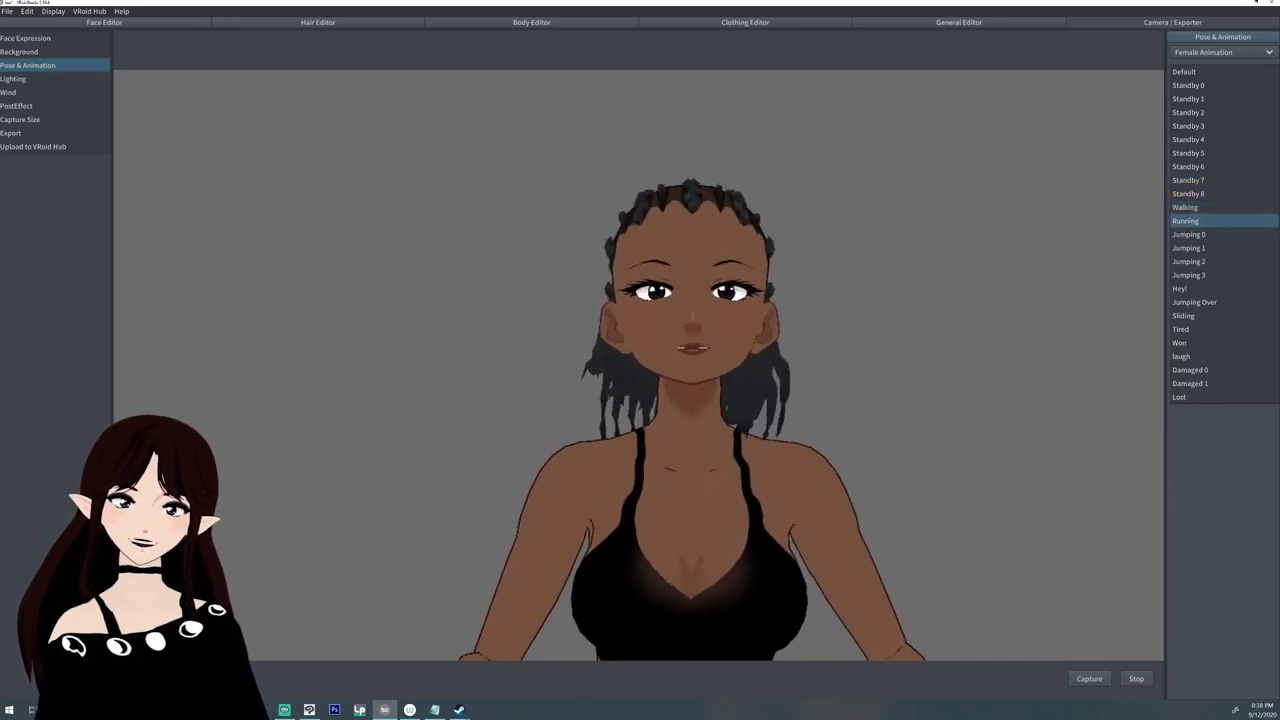
pyautogui.moveTo(780, 400); pyautogui.dragTo(560, 400, button='right')
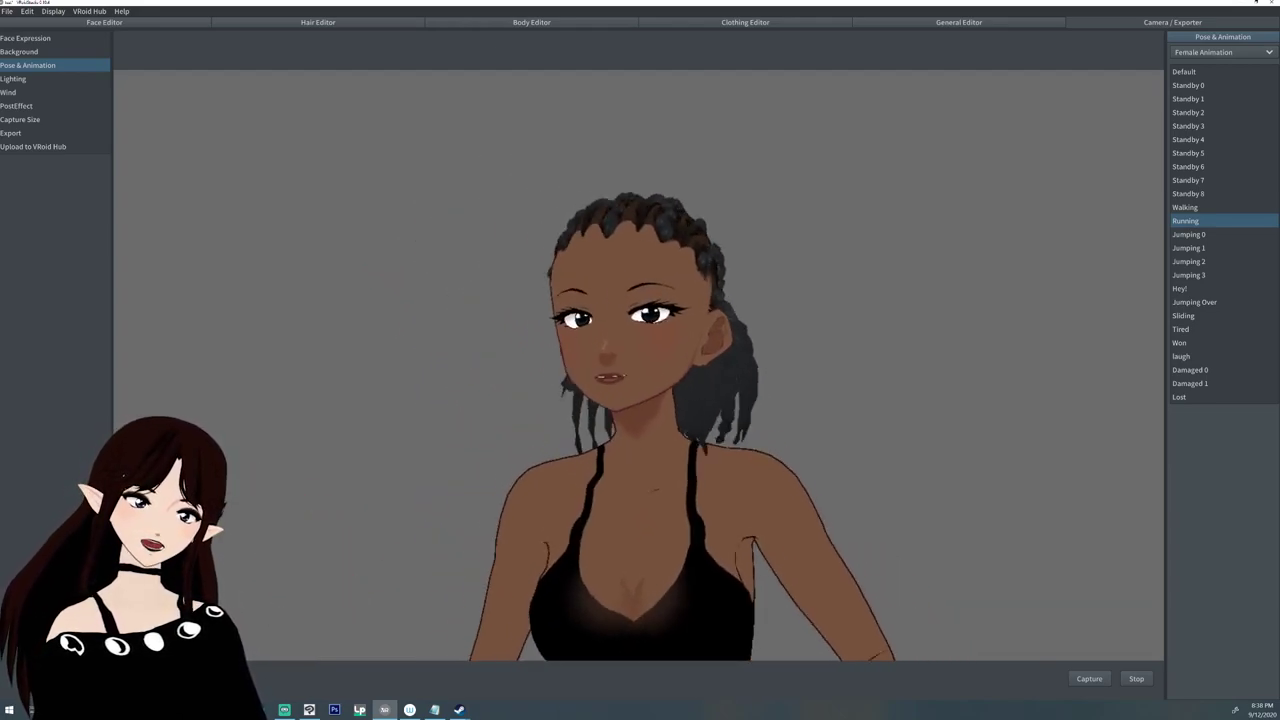
pyautogui.click(1205, 207)
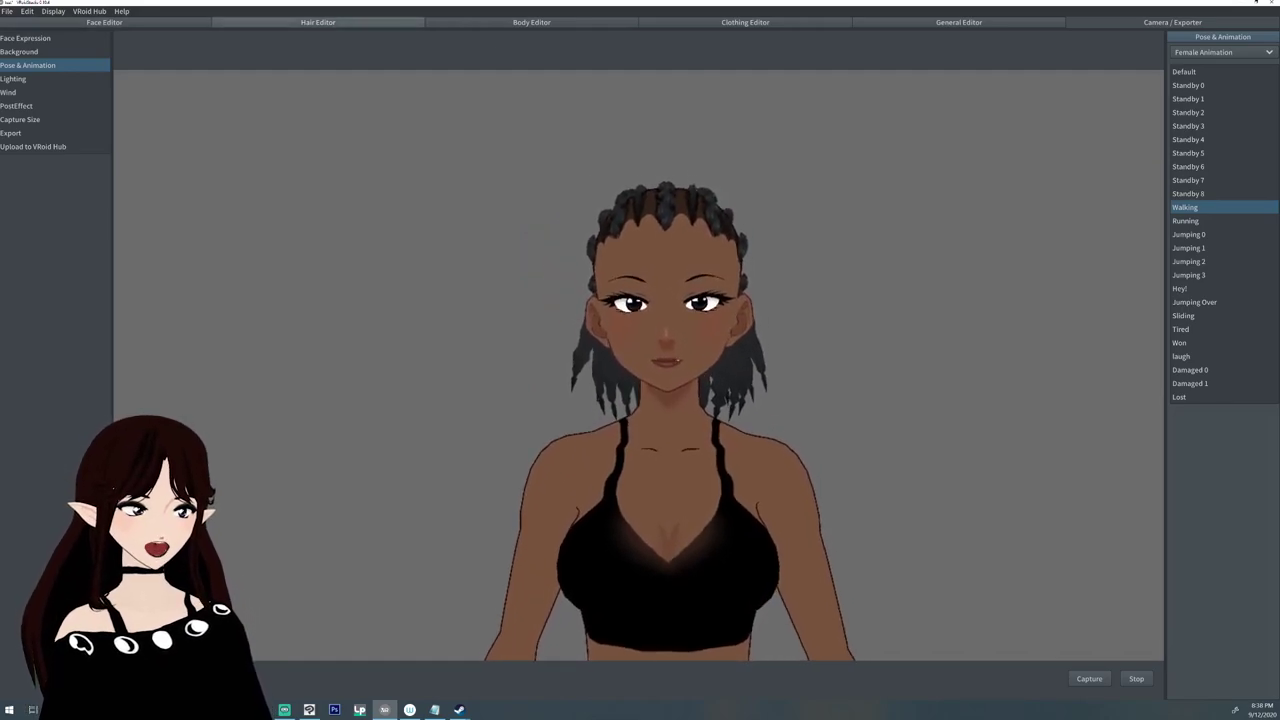
pyautogui.click(318, 22)
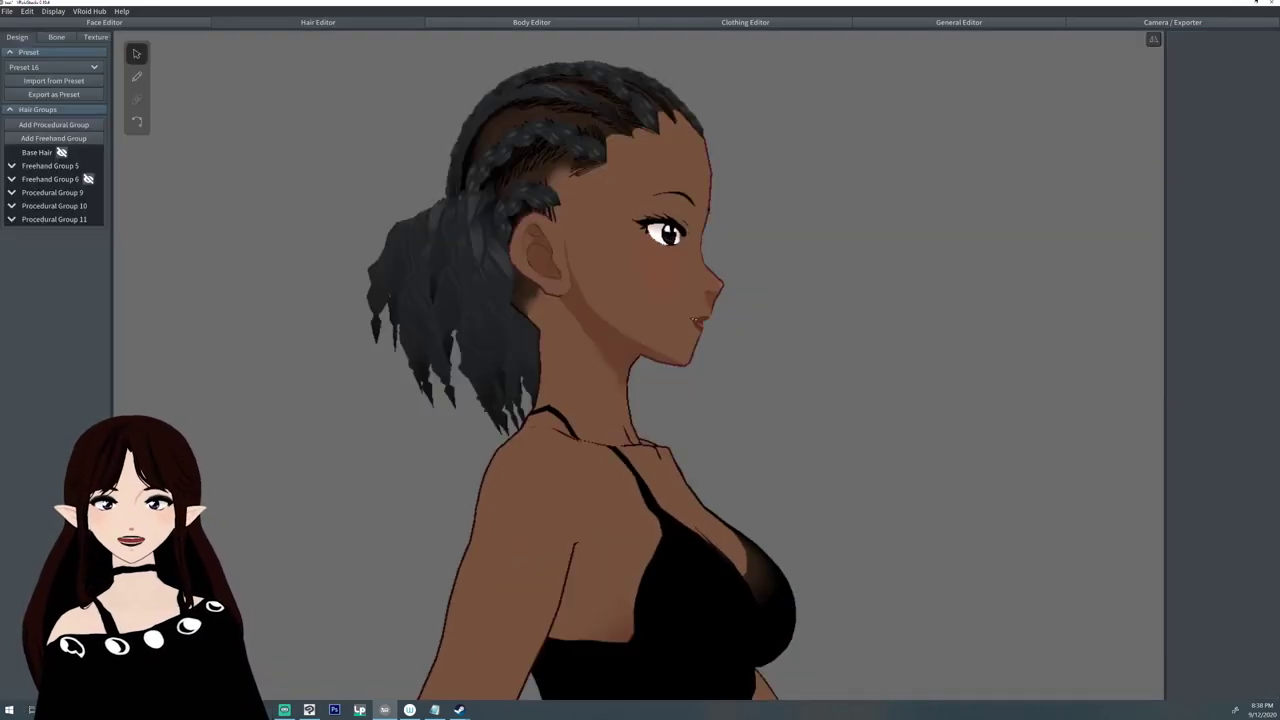
pyautogui.moveTo(640, 350); pyautogui.dragTo(420, 355, button='right')
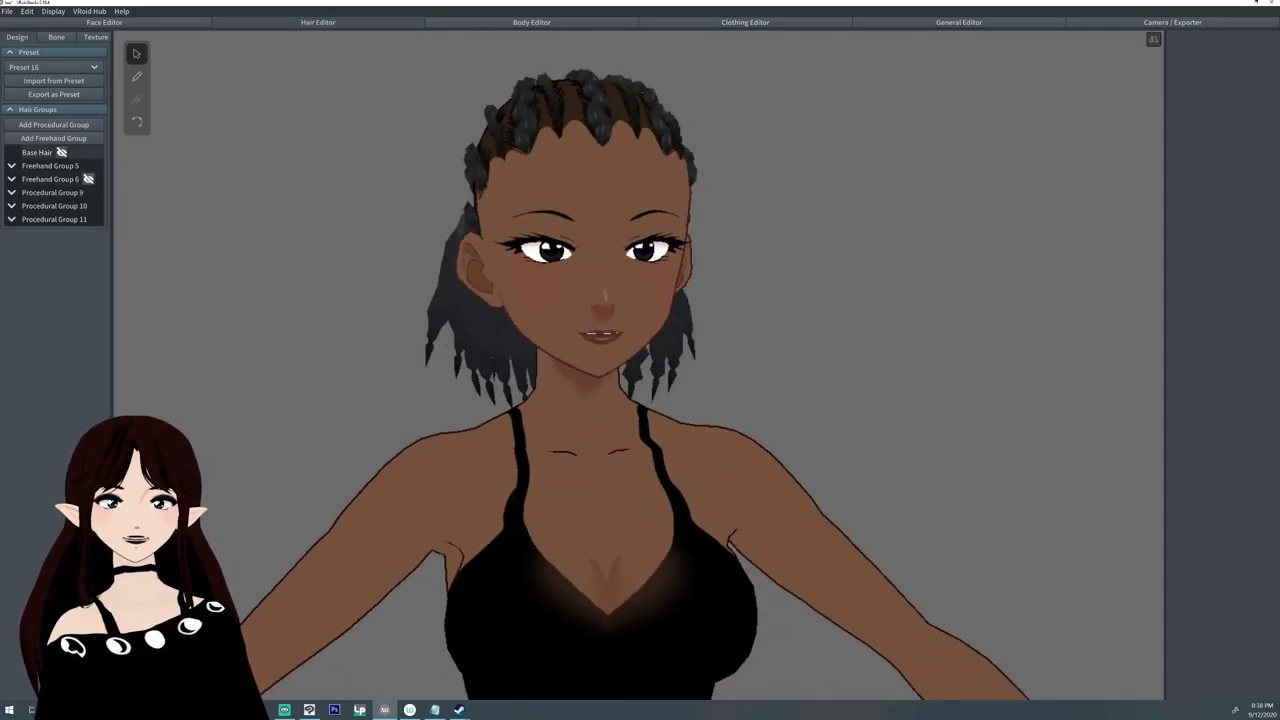